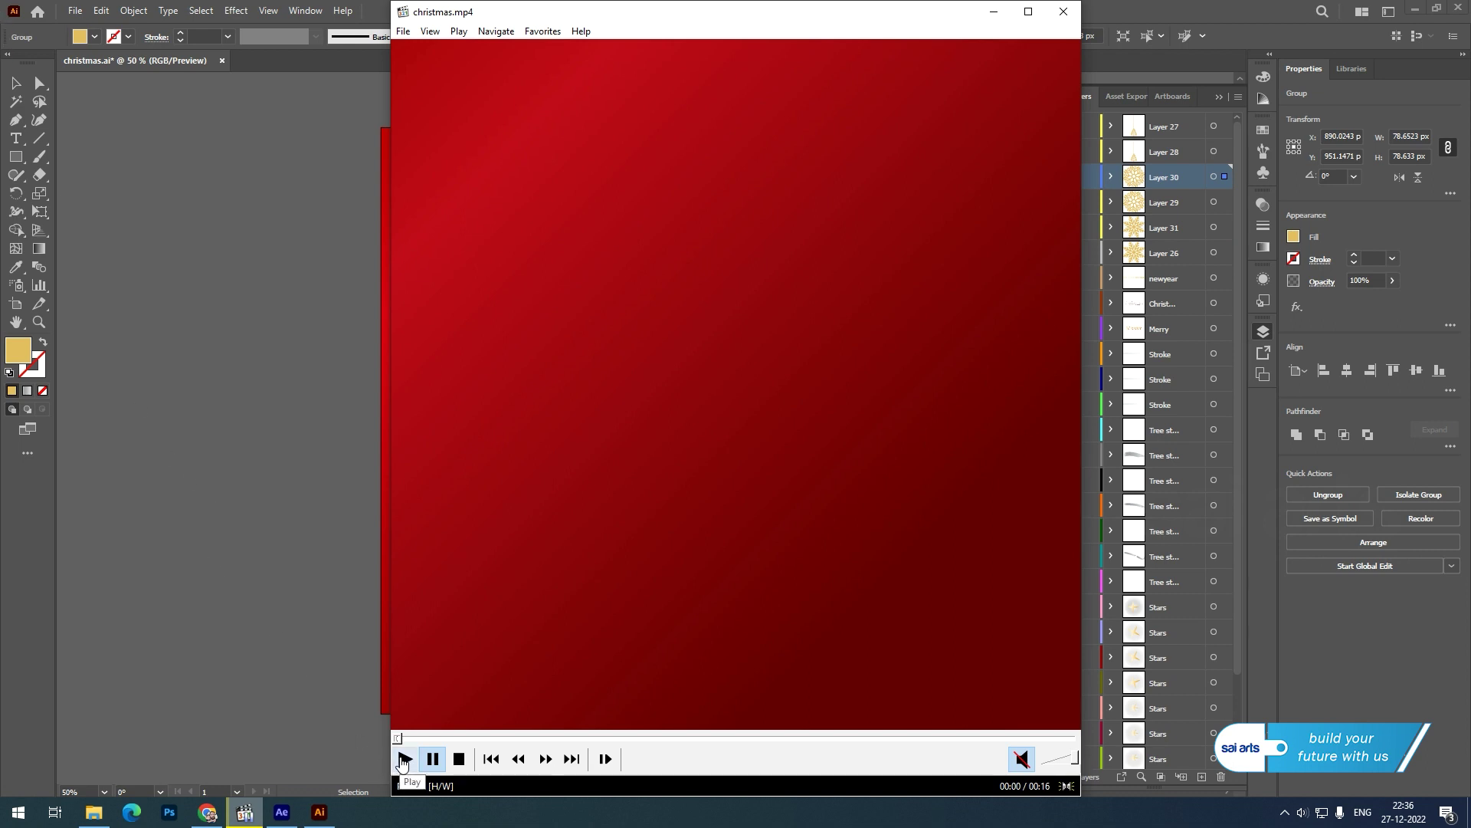
# Step: Play christmas.mp4 in Media Player Classic, replay it from near the start, then minimize the player
pyautogui.click(403, 760)
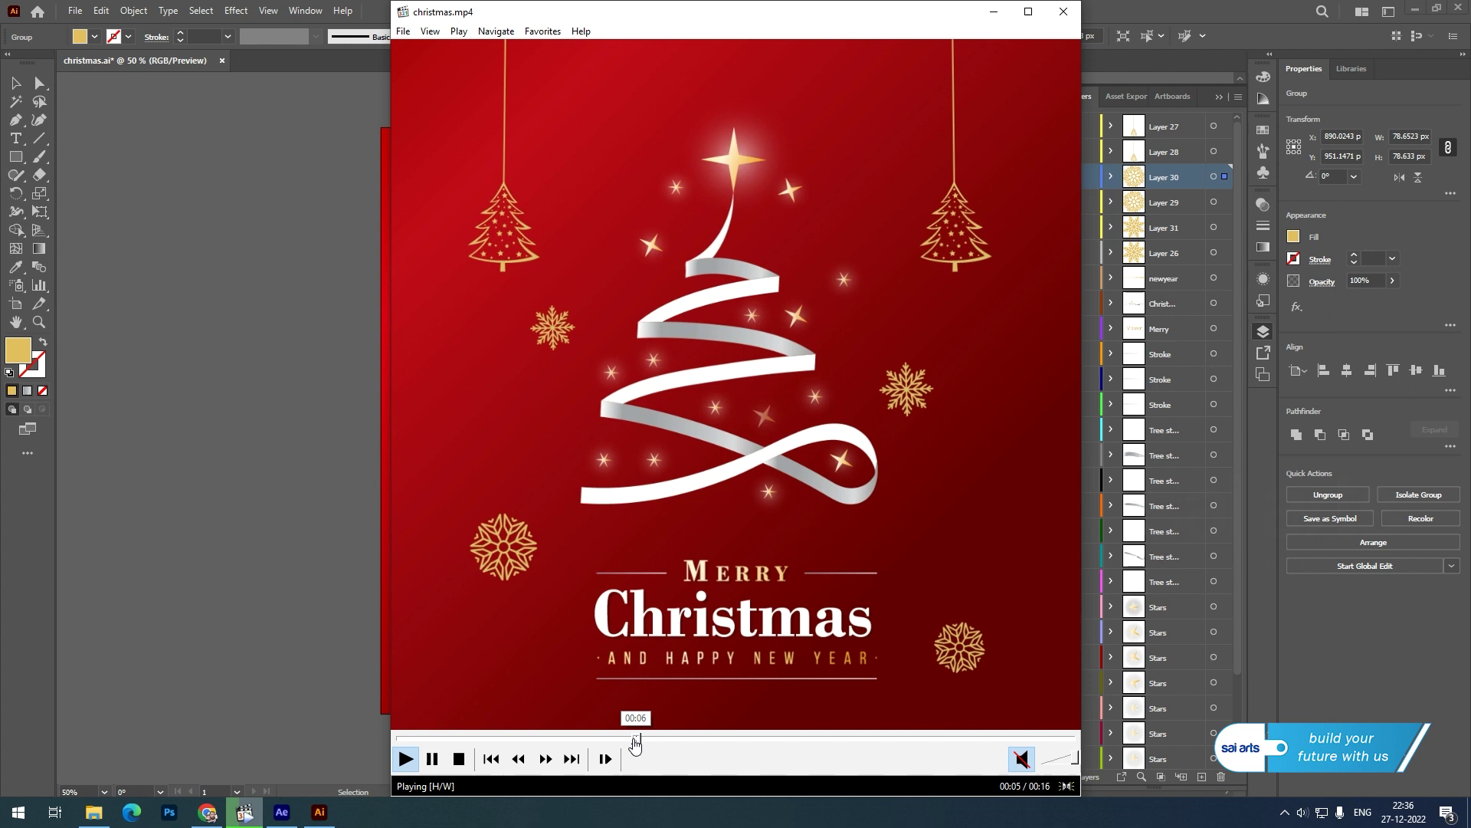
pyautogui.moveTo(667, 746); pyautogui.dragTo(609, 744)
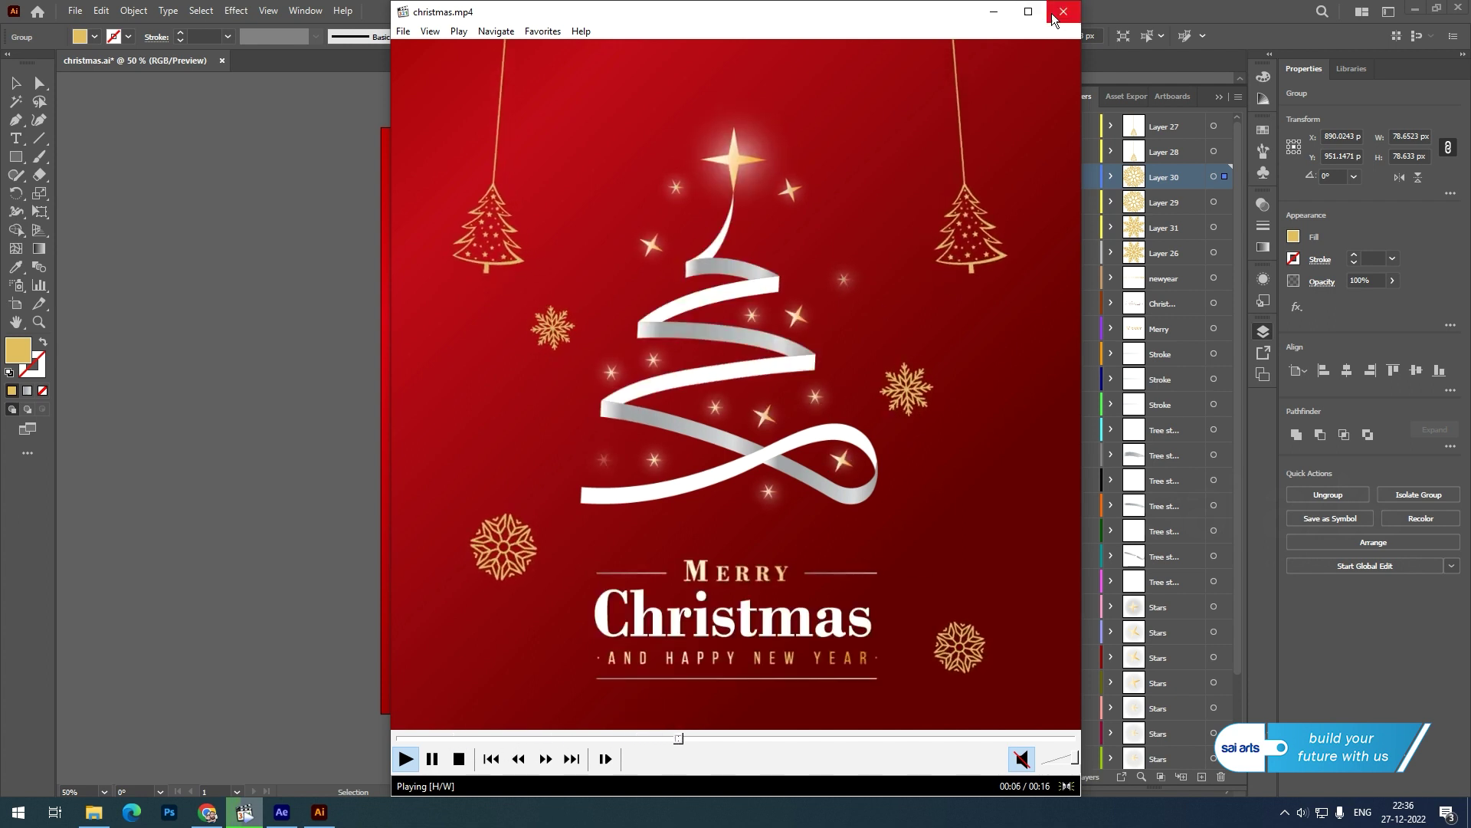
pyautogui.click(996, 12)
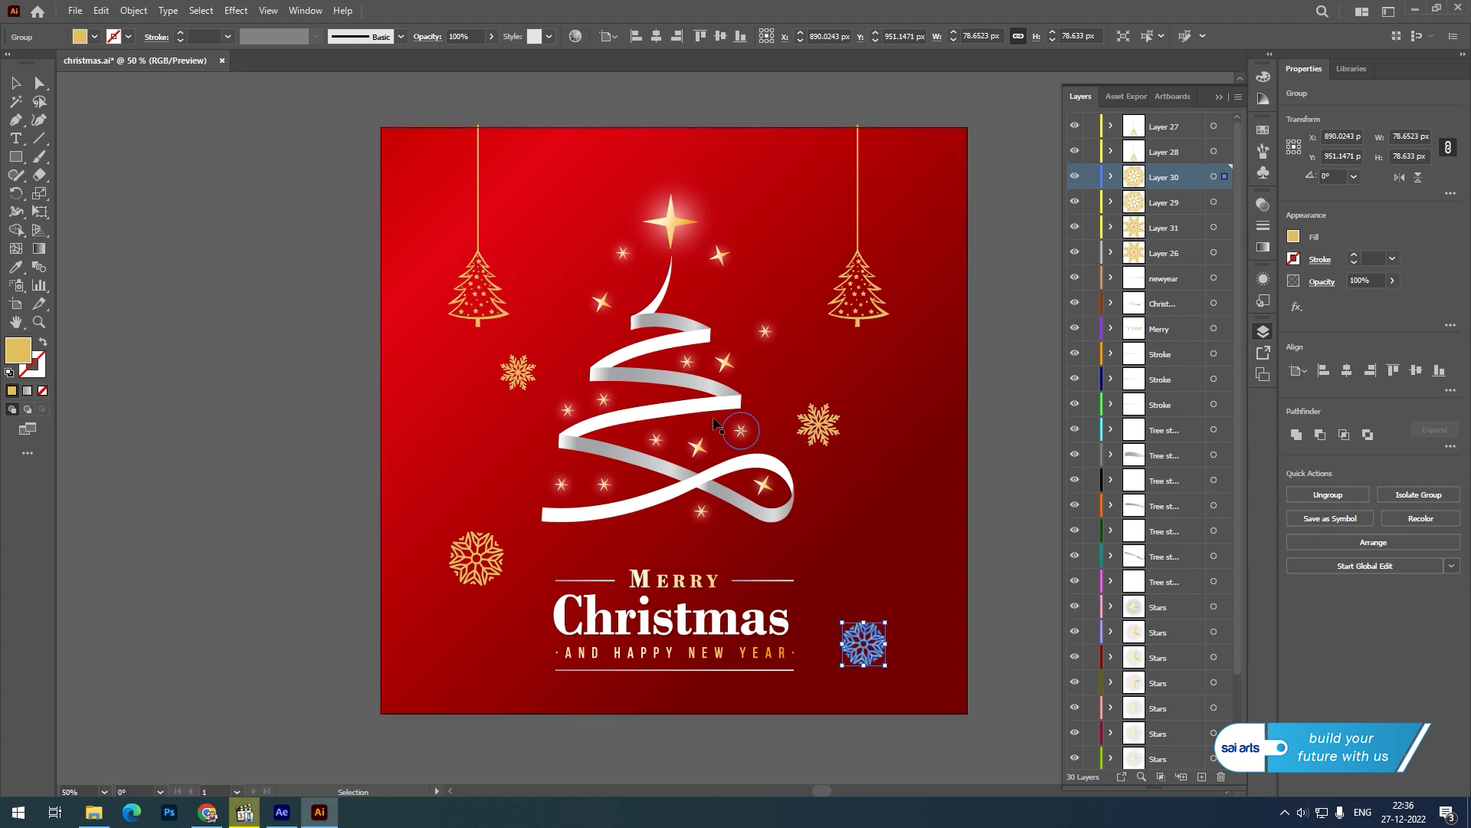
# Step: Select and nudge one ribbon piece of the Illustrator tree, then switch to After Effects
pyautogui.click(732, 380)
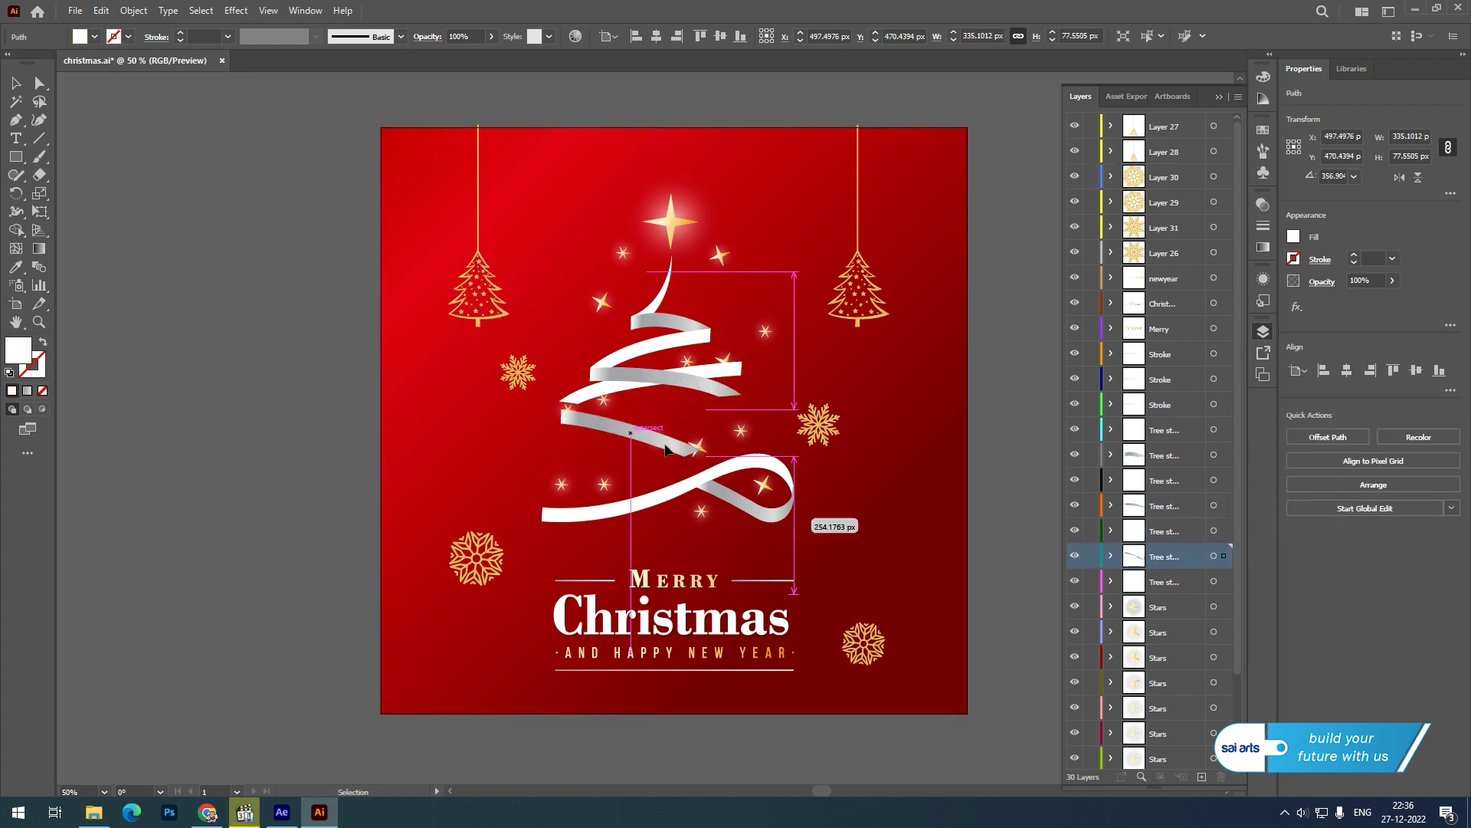
pyautogui.moveTo(651, 400); pyautogui.dragTo(650, 434)
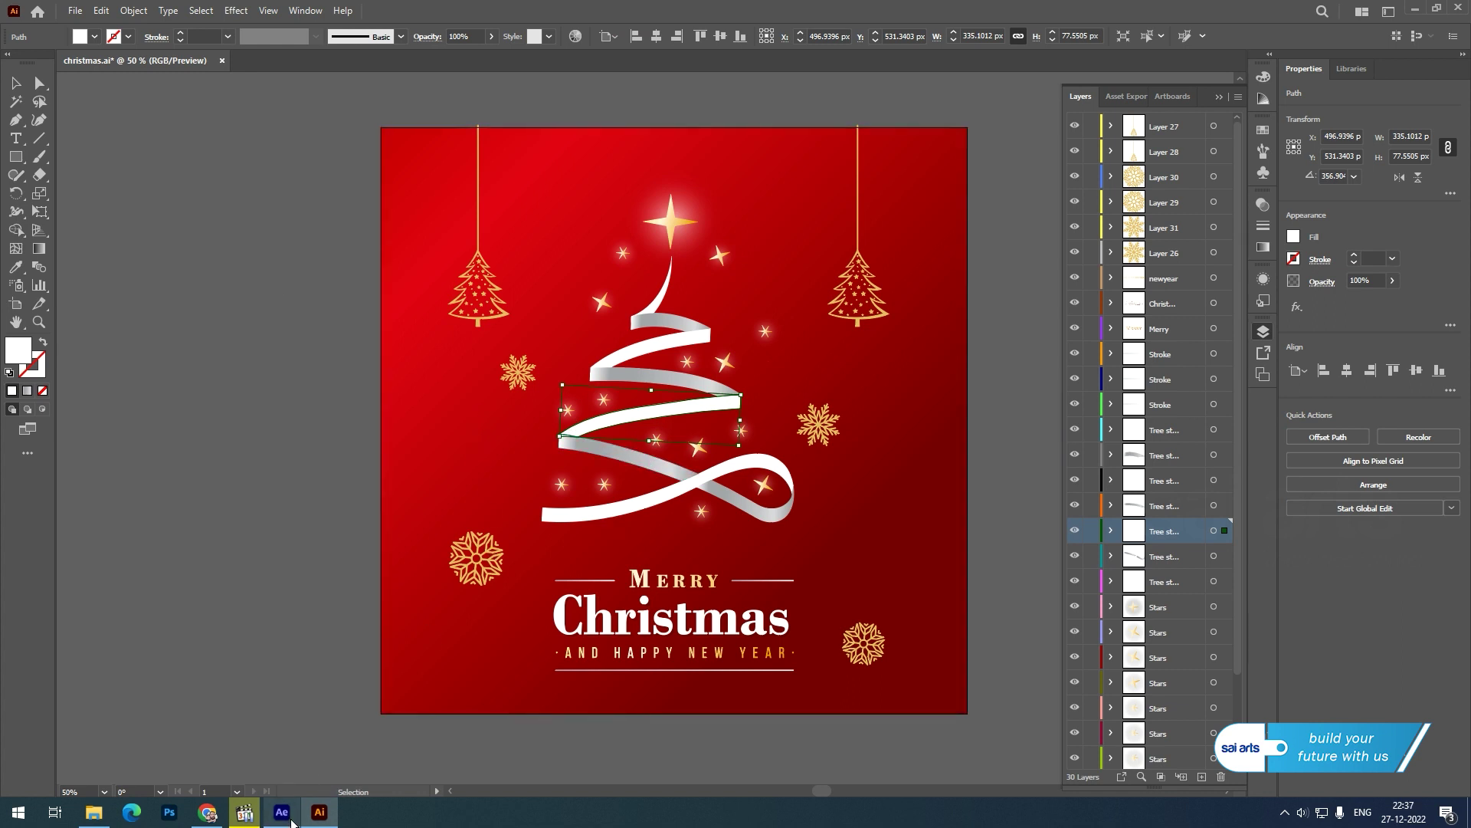
pyautogui.click(283, 814)
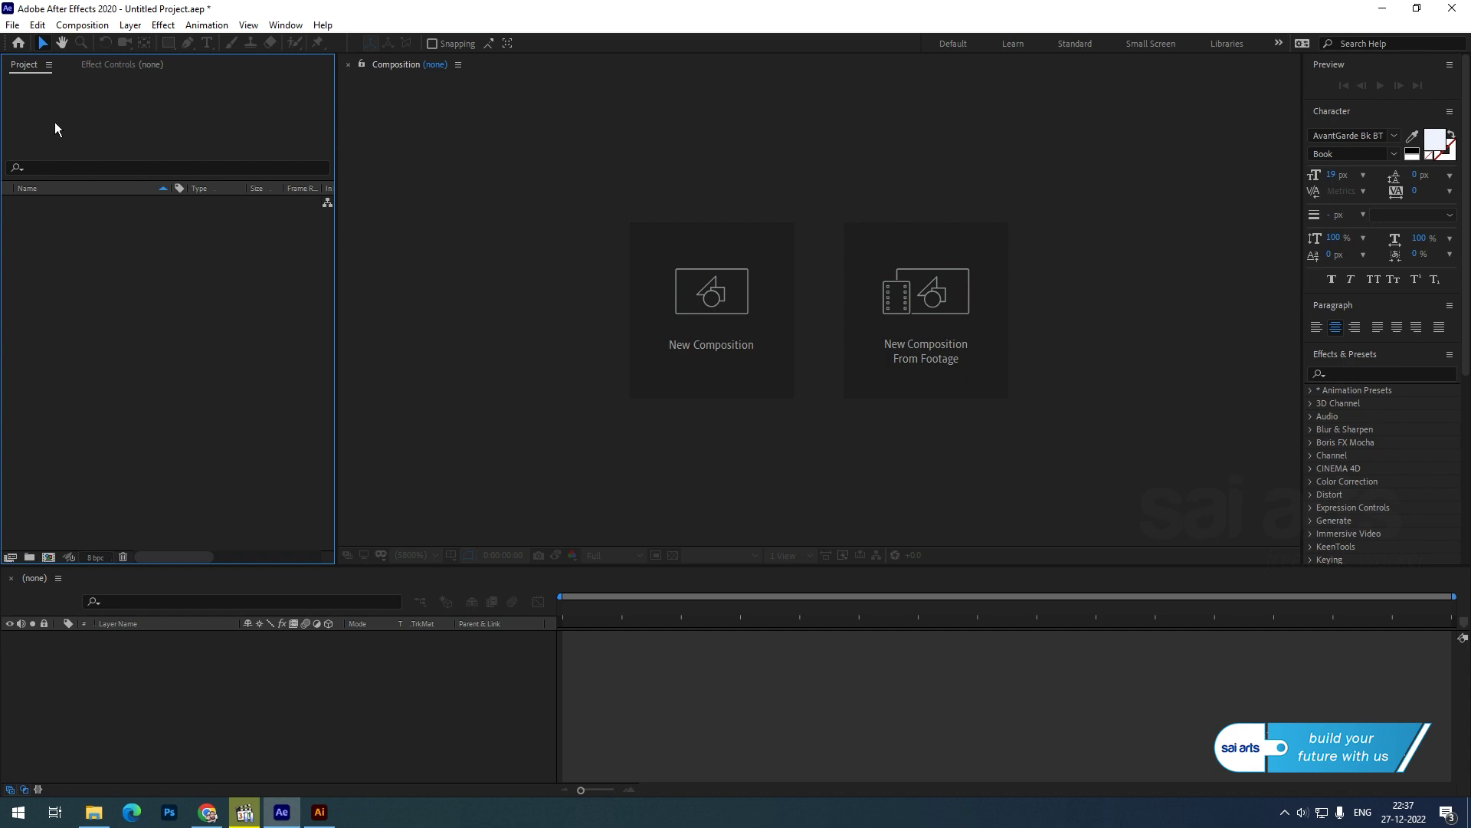
# Step: Import christmas.ai with Import Kind Composition and Footage Dimensions set to Layer Size
pyautogui.rightClick(58, 231)
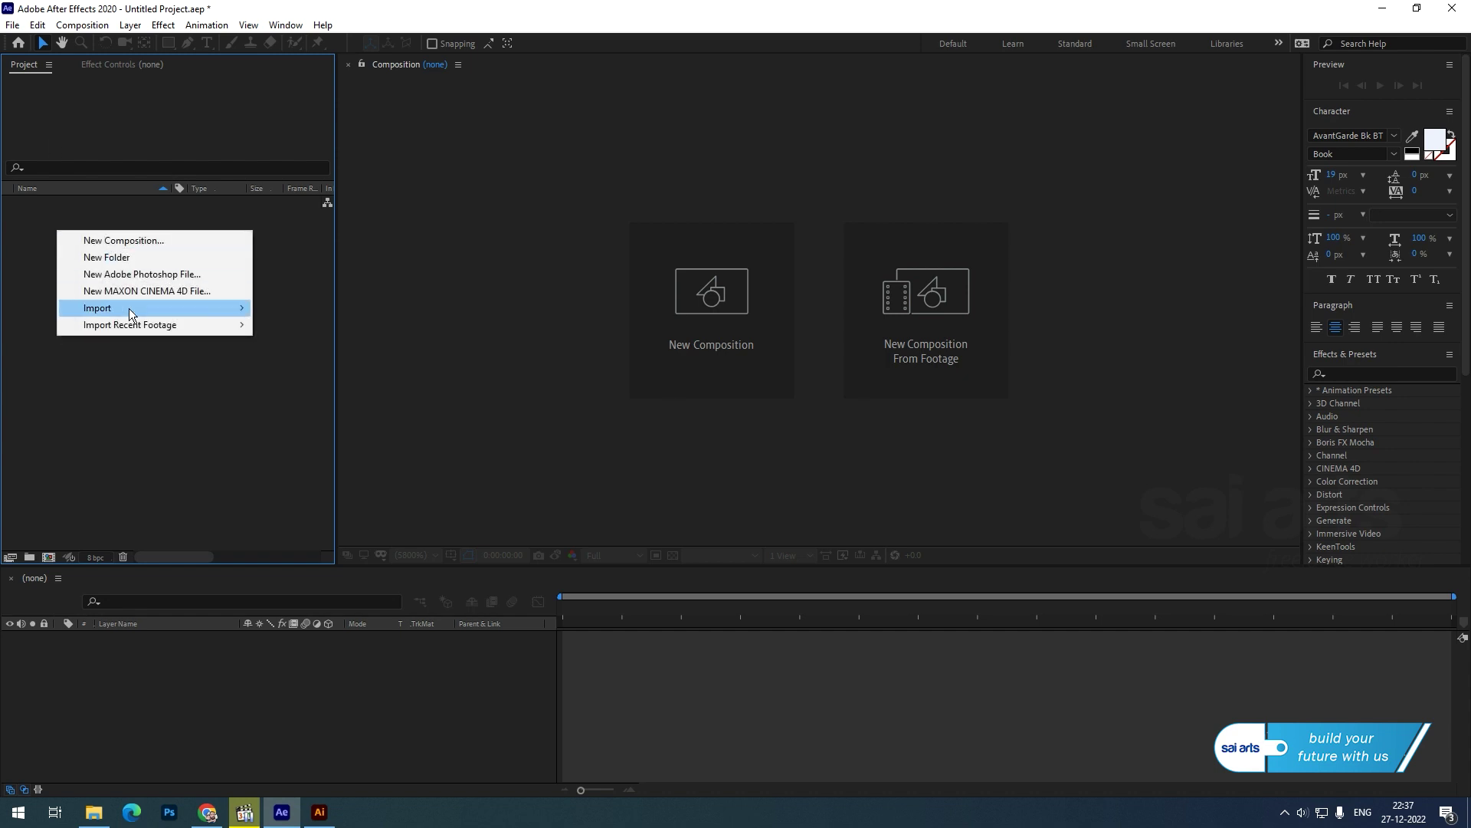
pyautogui.moveTo(129, 311)
pyautogui.click(319, 309)
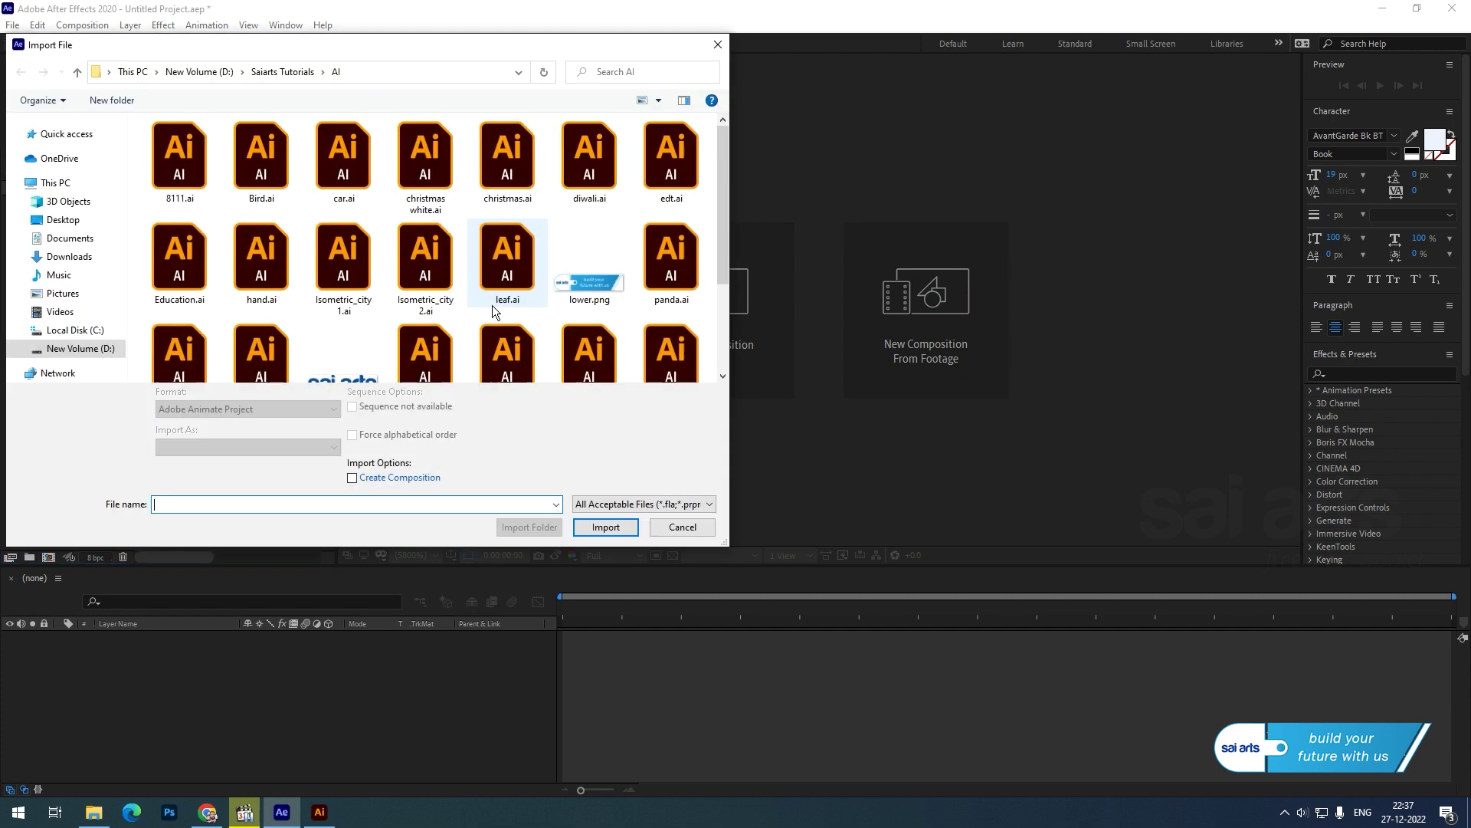
pyautogui.click(504, 165)
pyautogui.click(606, 526)
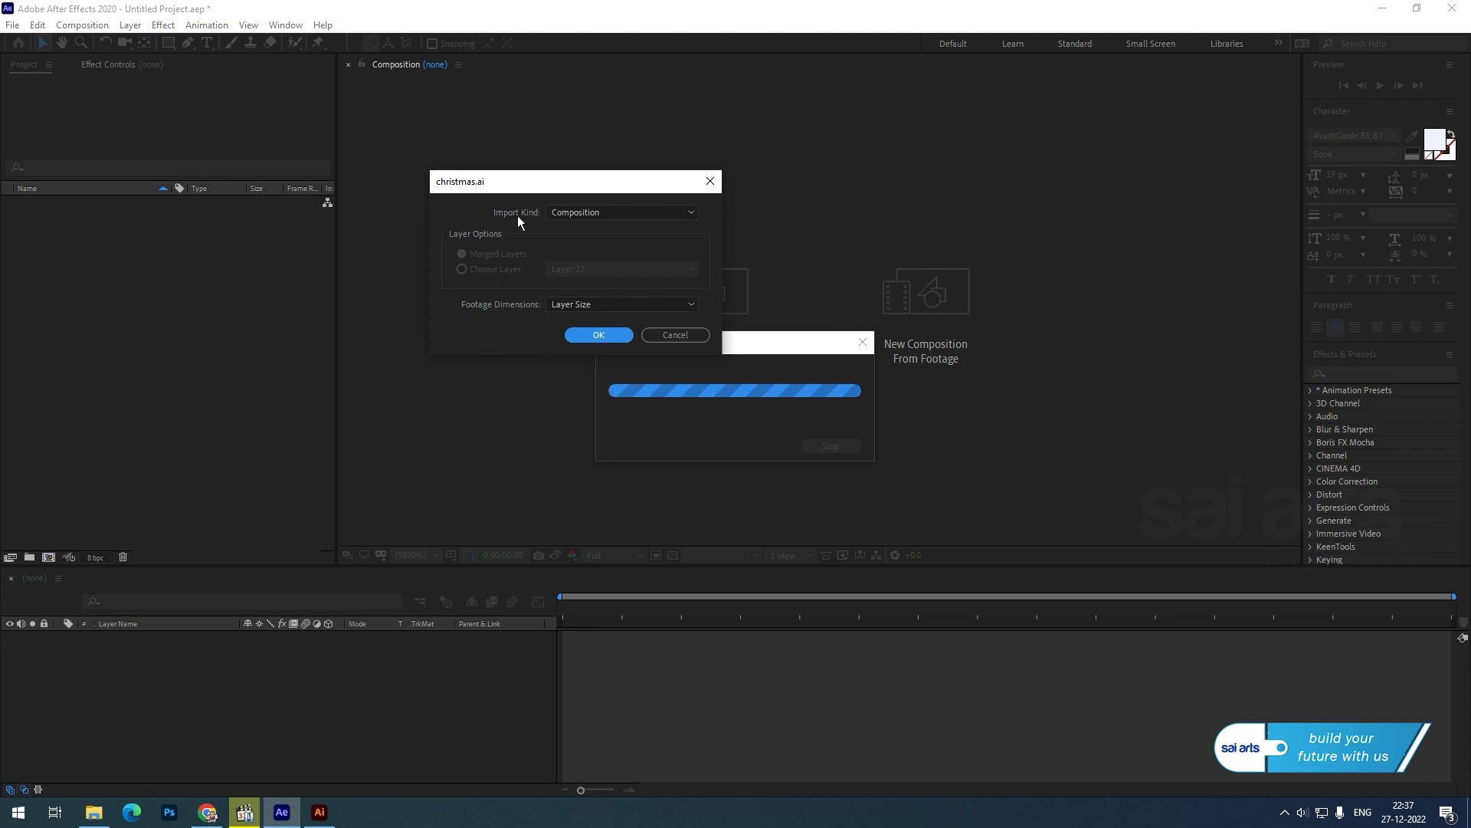
pyautogui.click(590, 214)
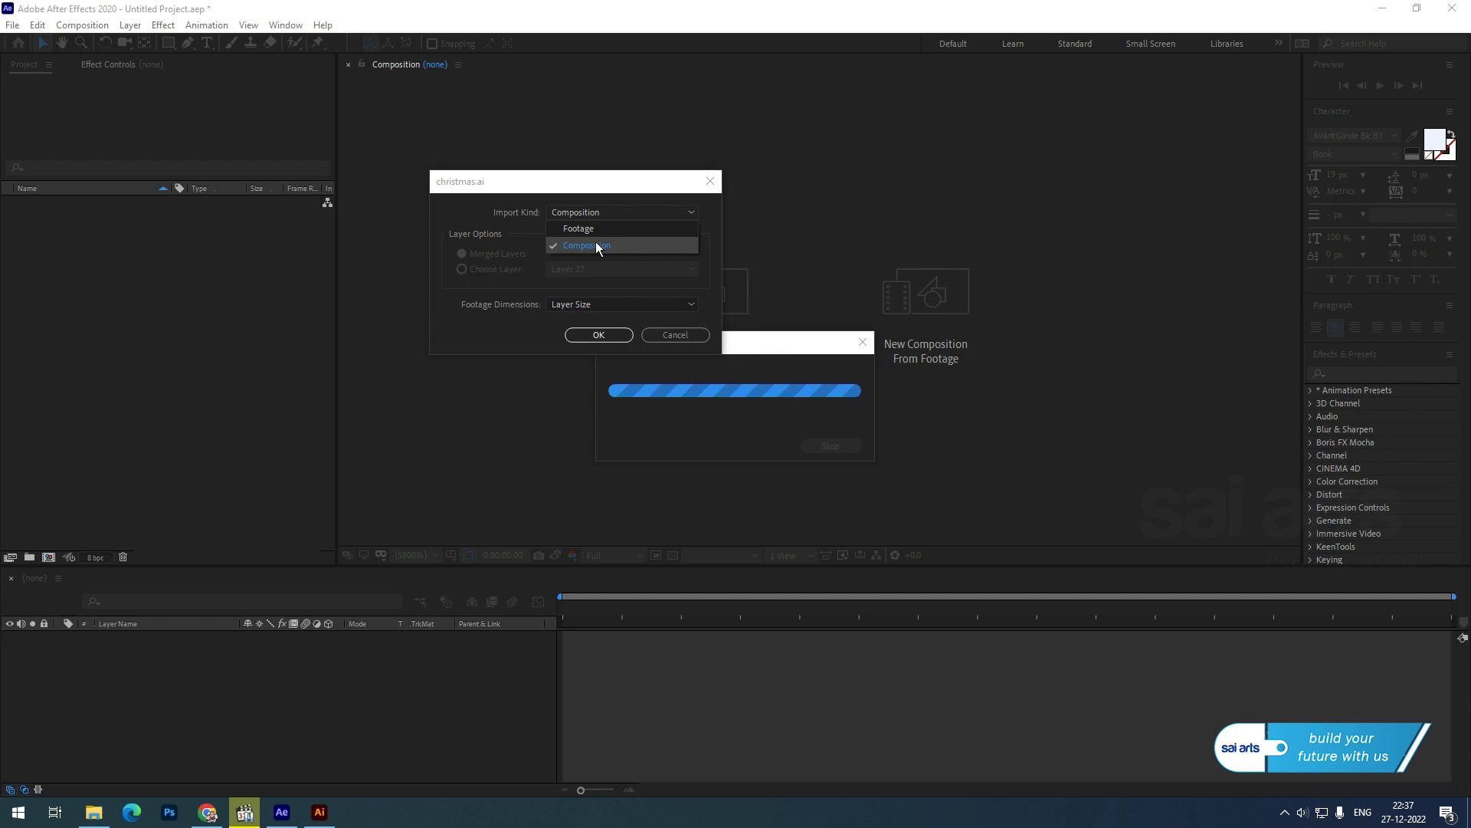
pyautogui.click(598, 247)
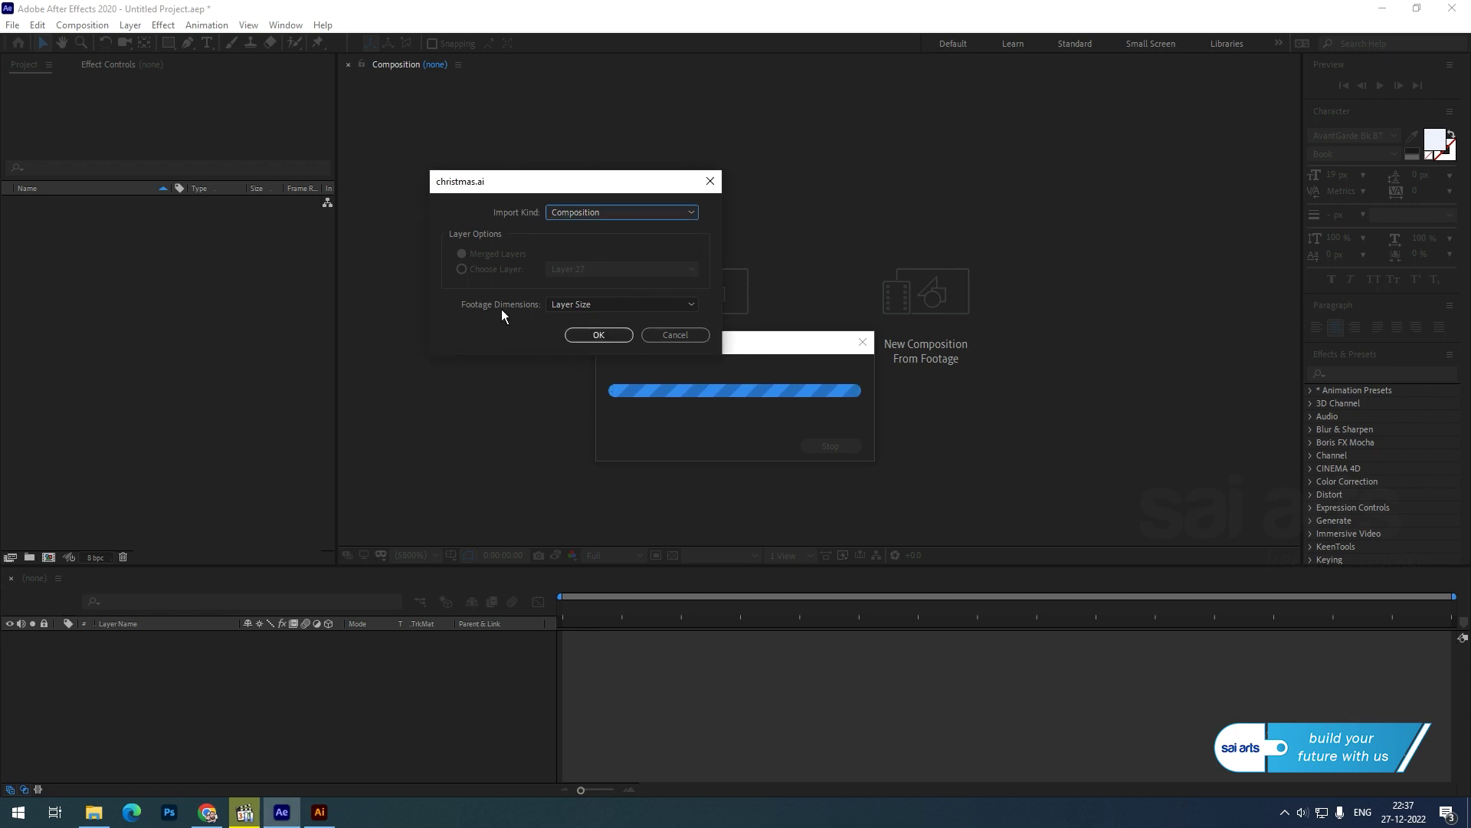
pyautogui.click(581, 305)
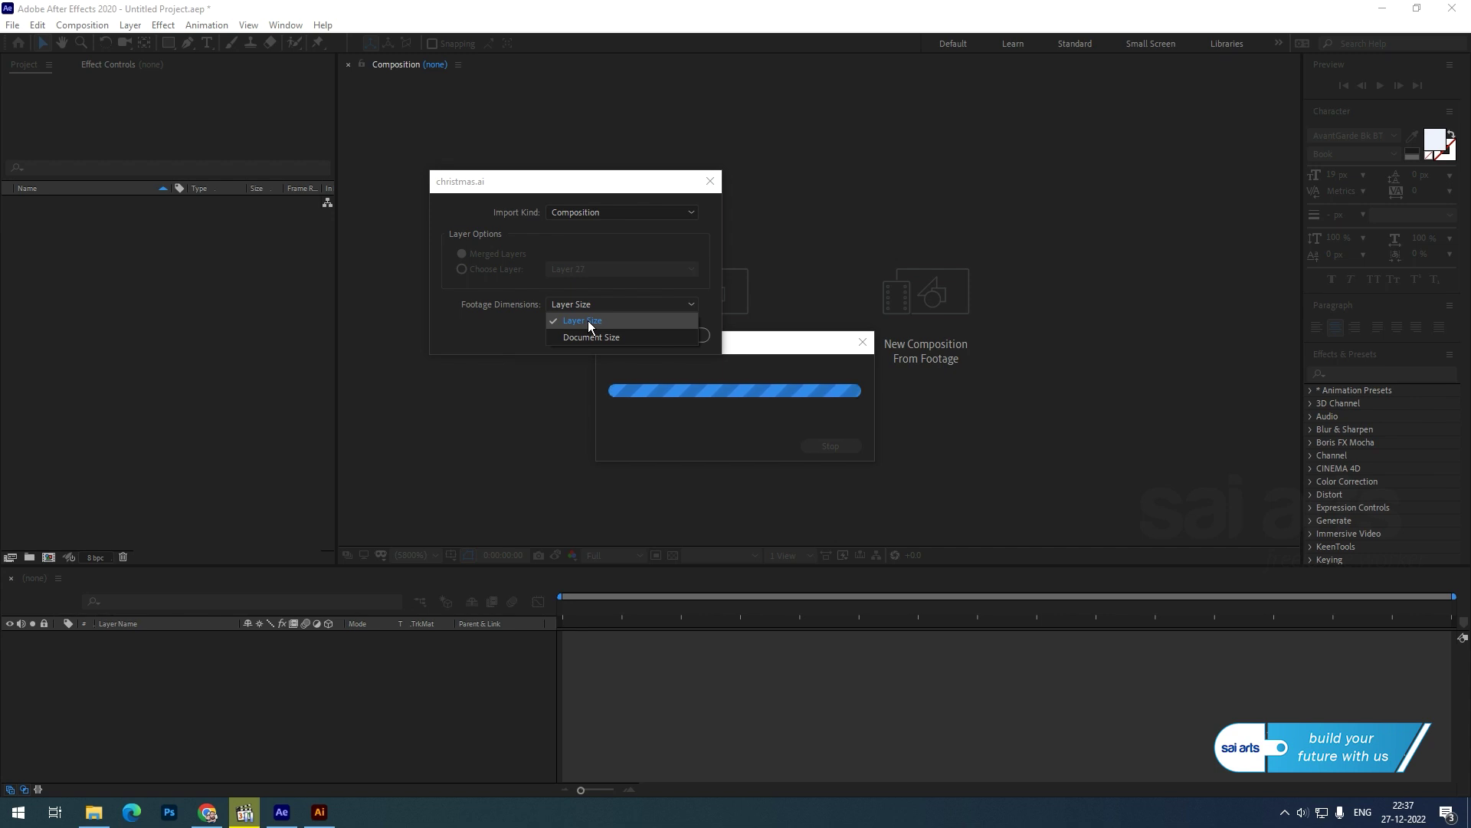
pyautogui.click(499, 331)
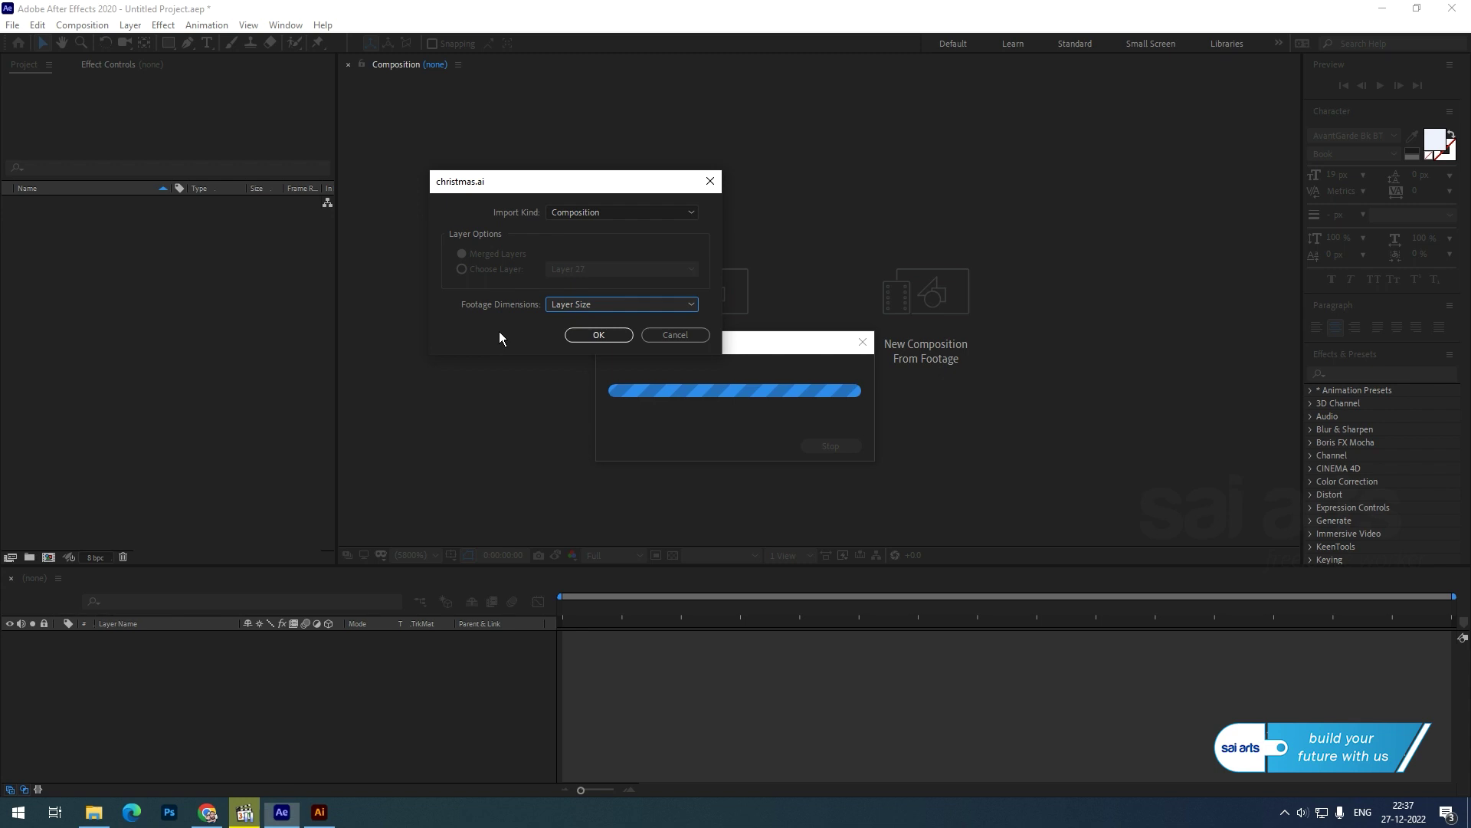
pyautogui.click(598, 336)
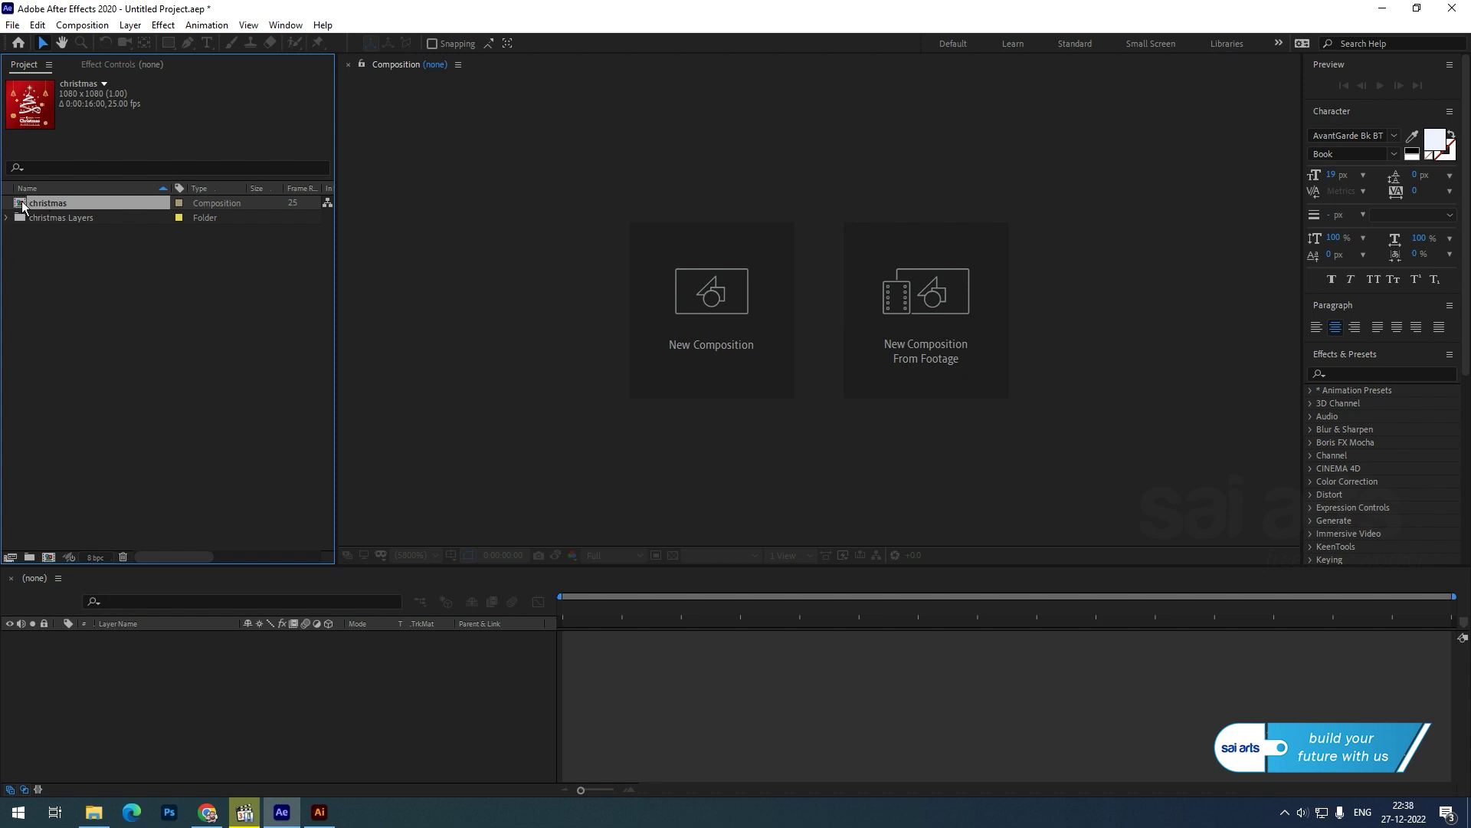
# Step: Open the christmas composition, enlarge the timeline, and lock the BACKGROUND layer
pyautogui.doubleClick(22, 203)
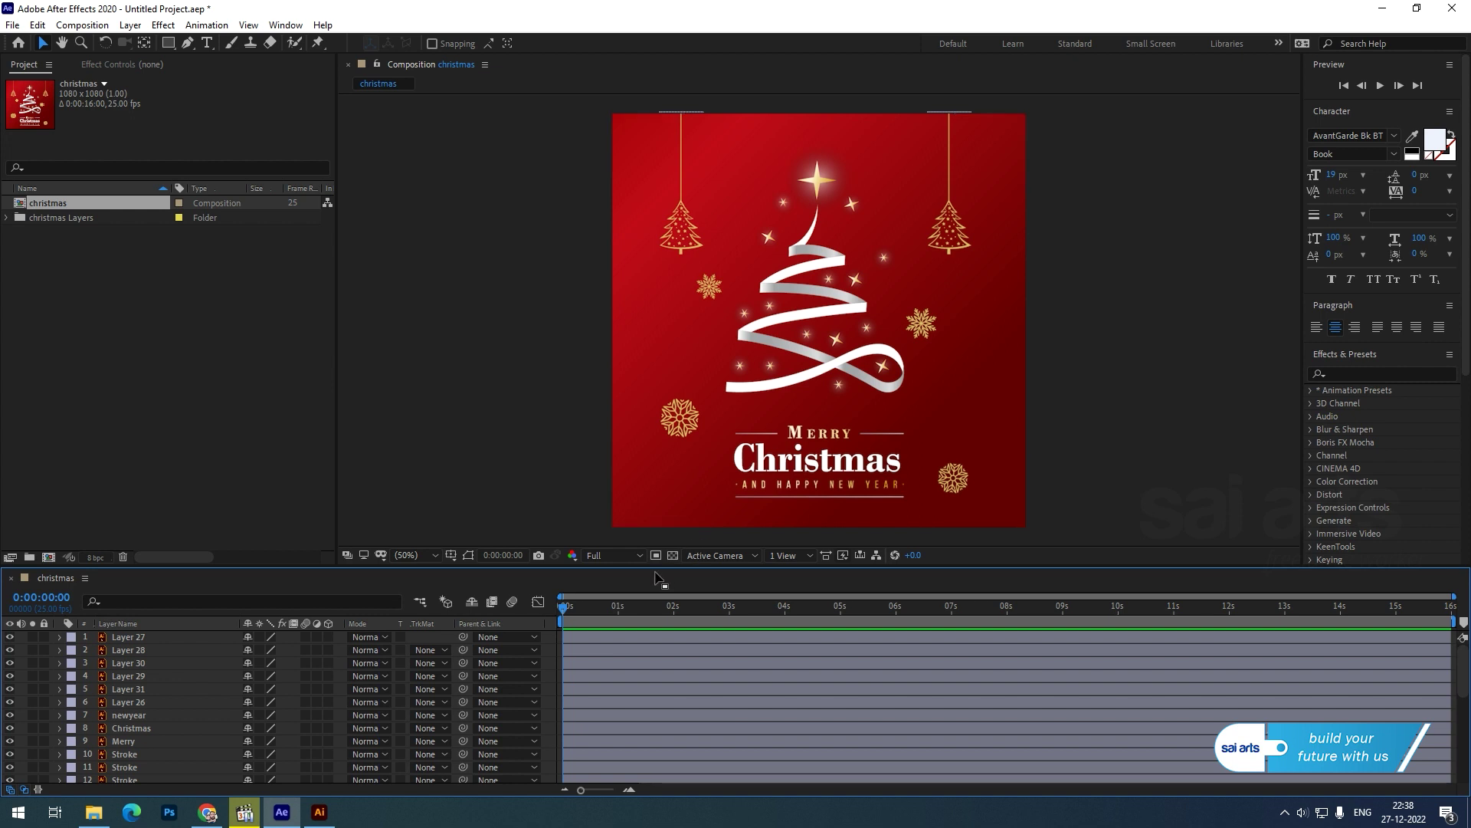
pyautogui.moveTo(654, 567); pyautogui.dragTo(650, 340)
pyautogui.scroll(-1, 314, 637)
pyautogui.click(43, 775)
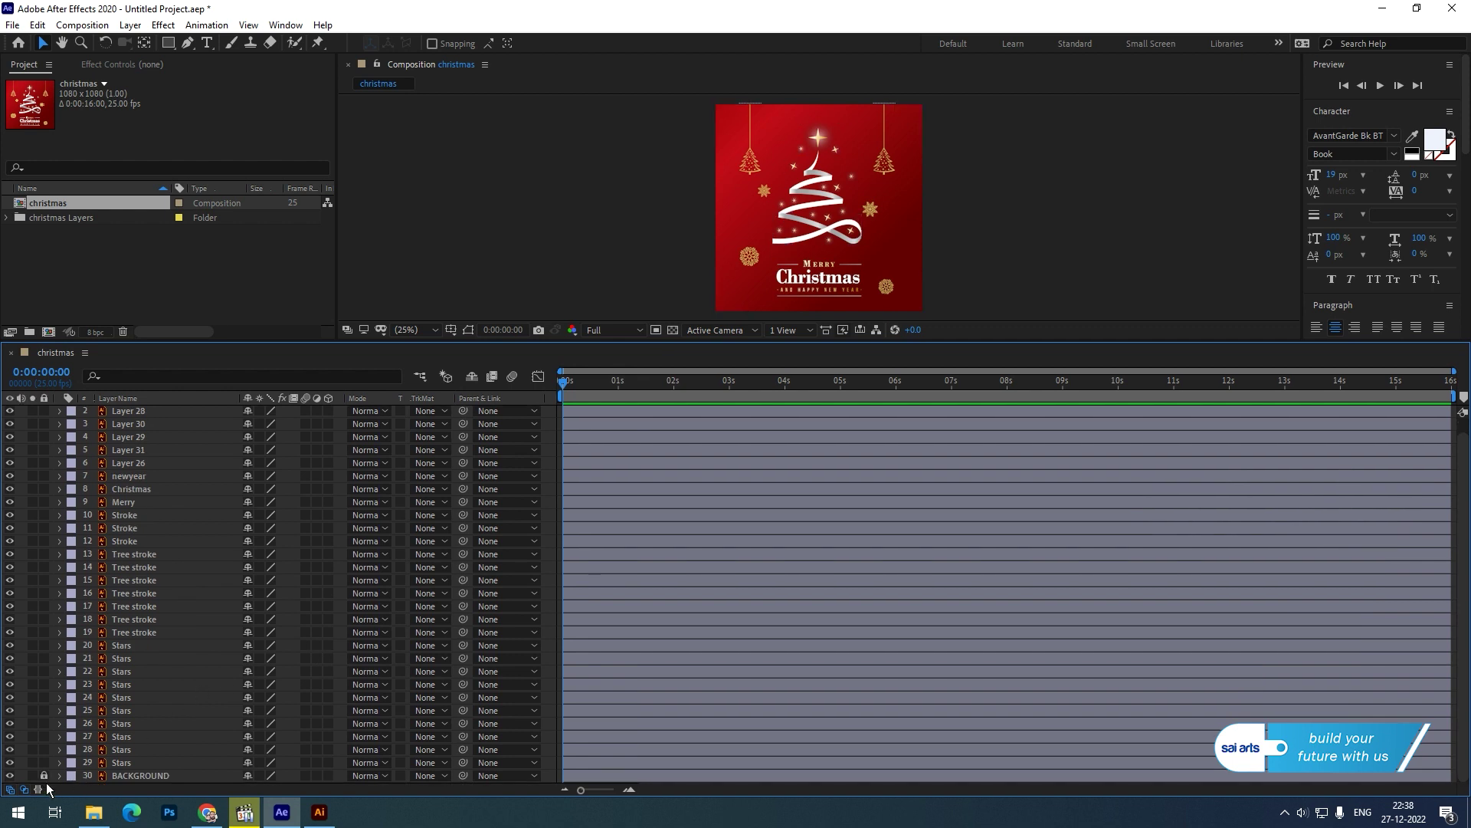
# Step: Pre-compose Stars layers 21–29 into a new composition named star
pyautogui.click(121, 765)
pyautogui.keyDown('shift'); pyautogui.click(132, 664); pyautogui.keyUp('shift')
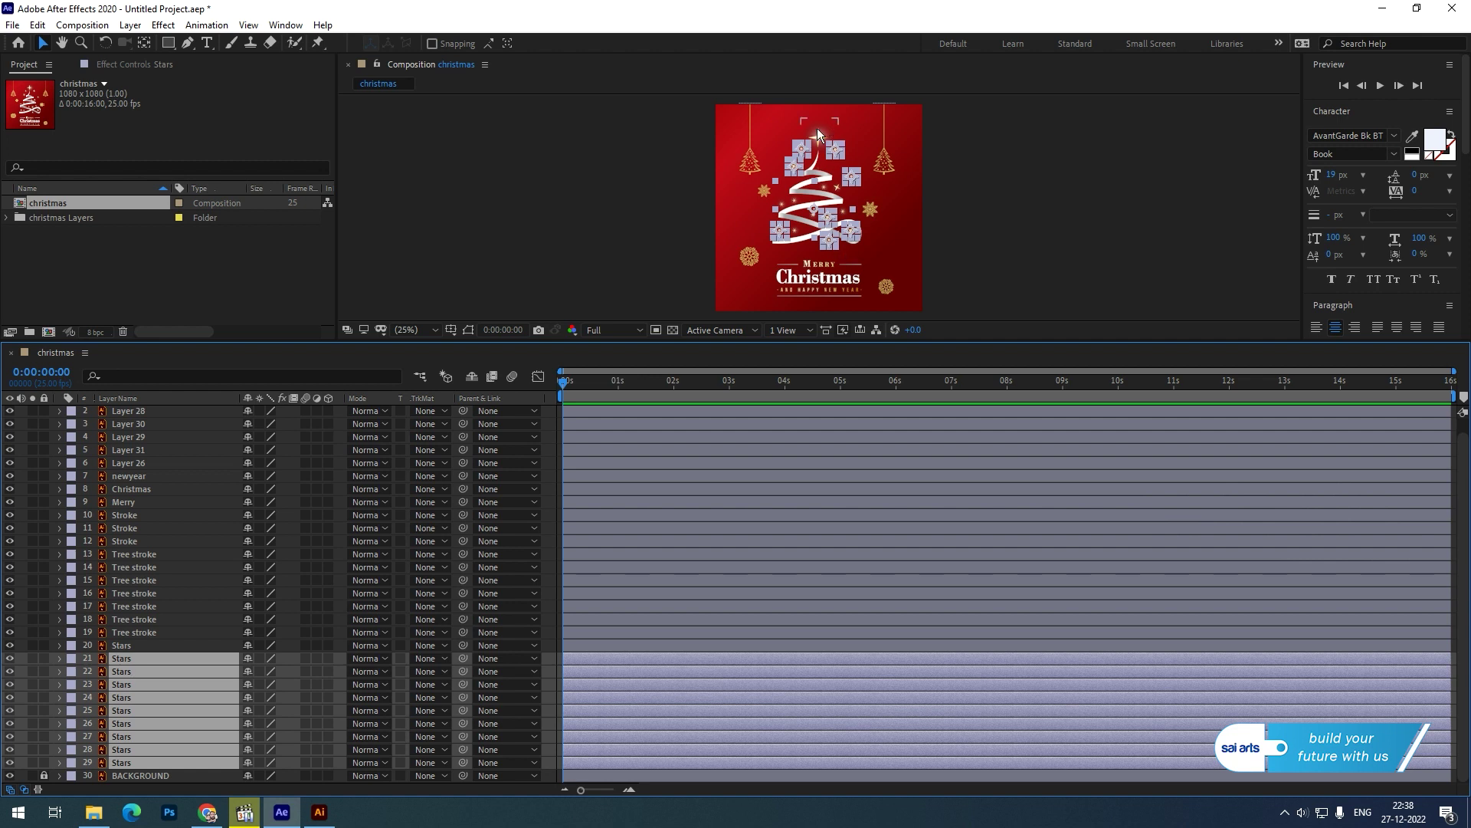
pyautogui.rightClick(127, 677)
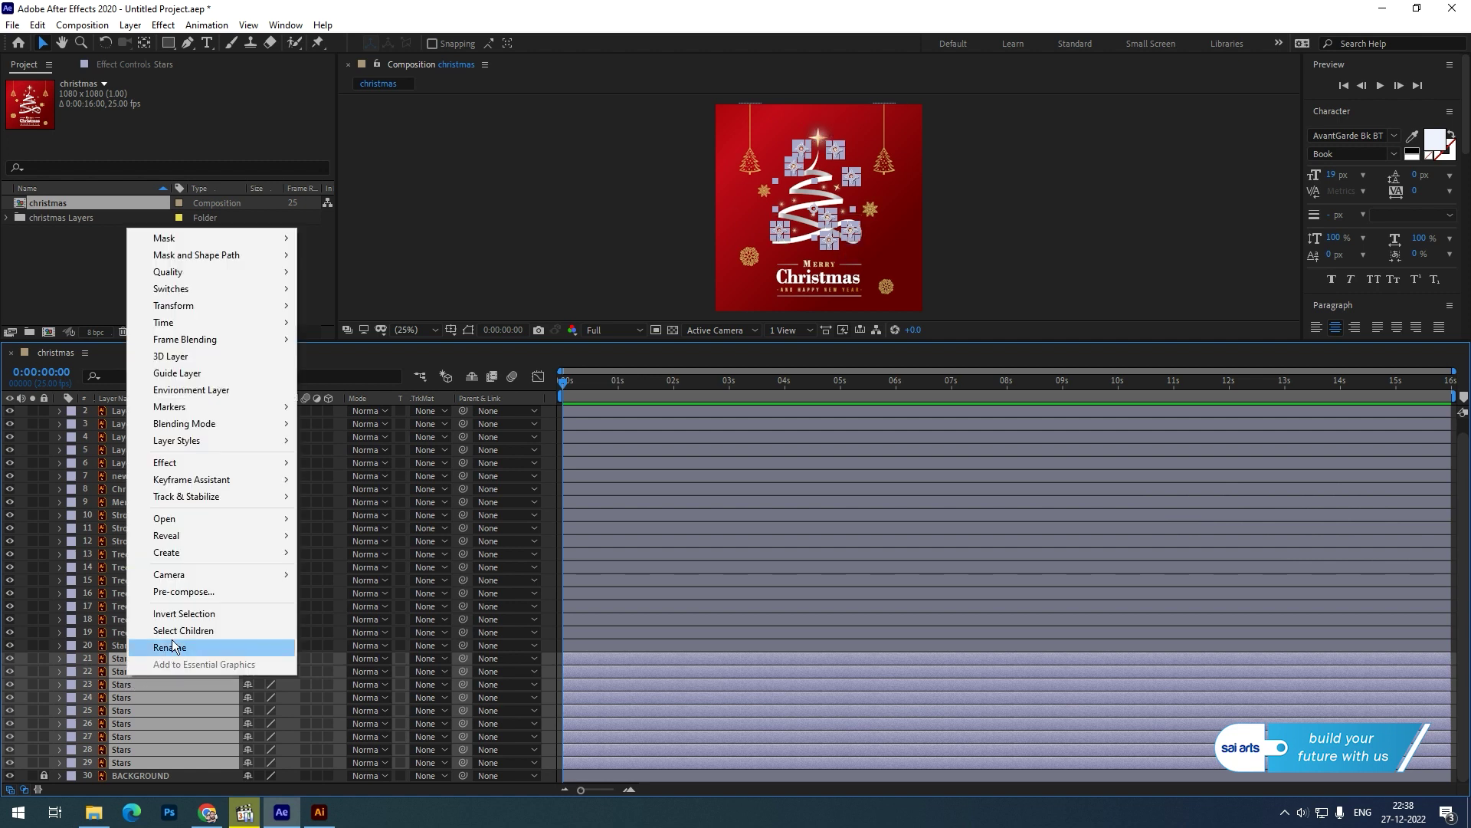
pyautogui.click(188, 592)
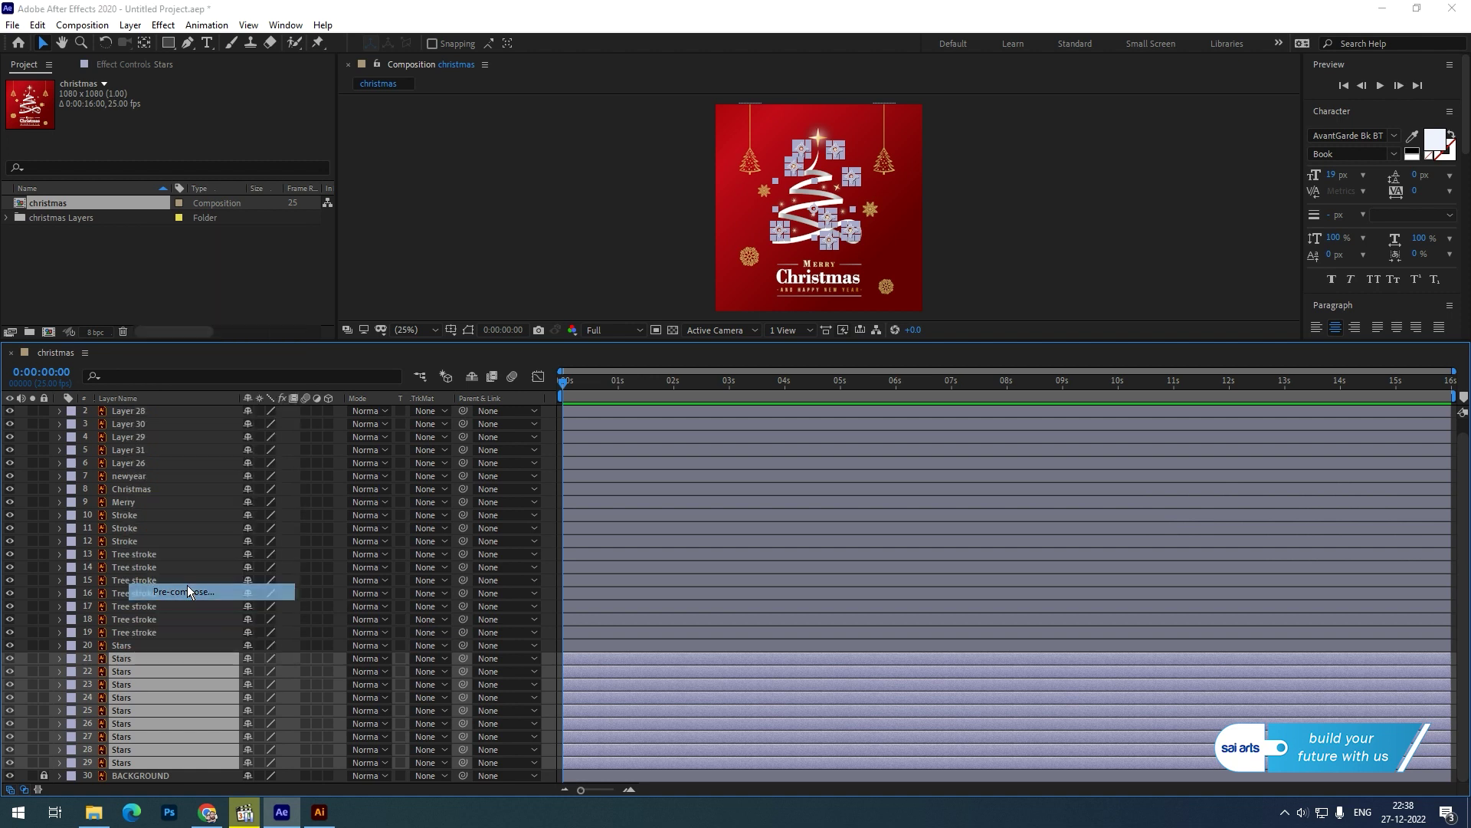
pyautogui.write('star')
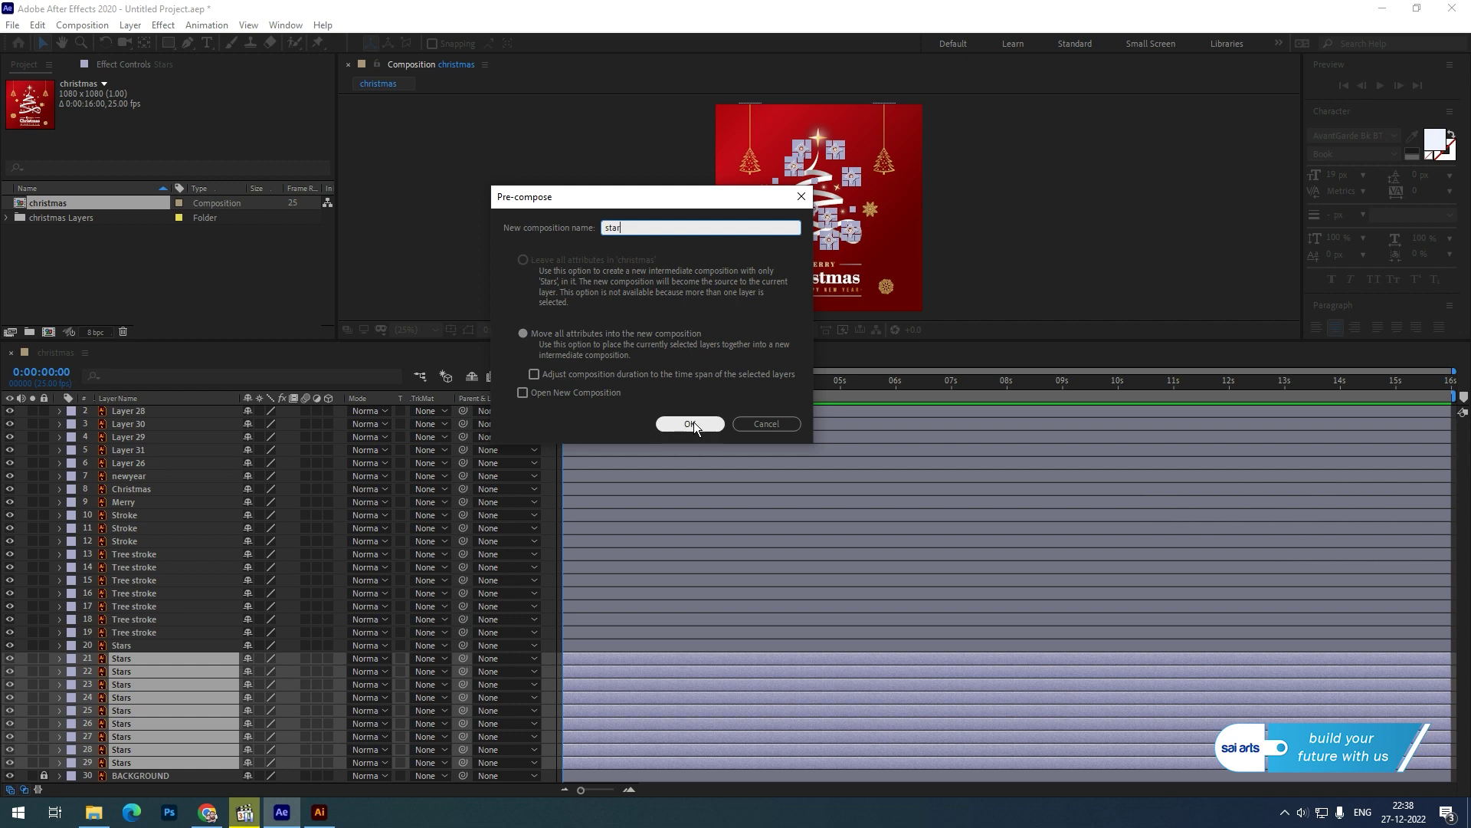
pyautogui.click(692, 423)
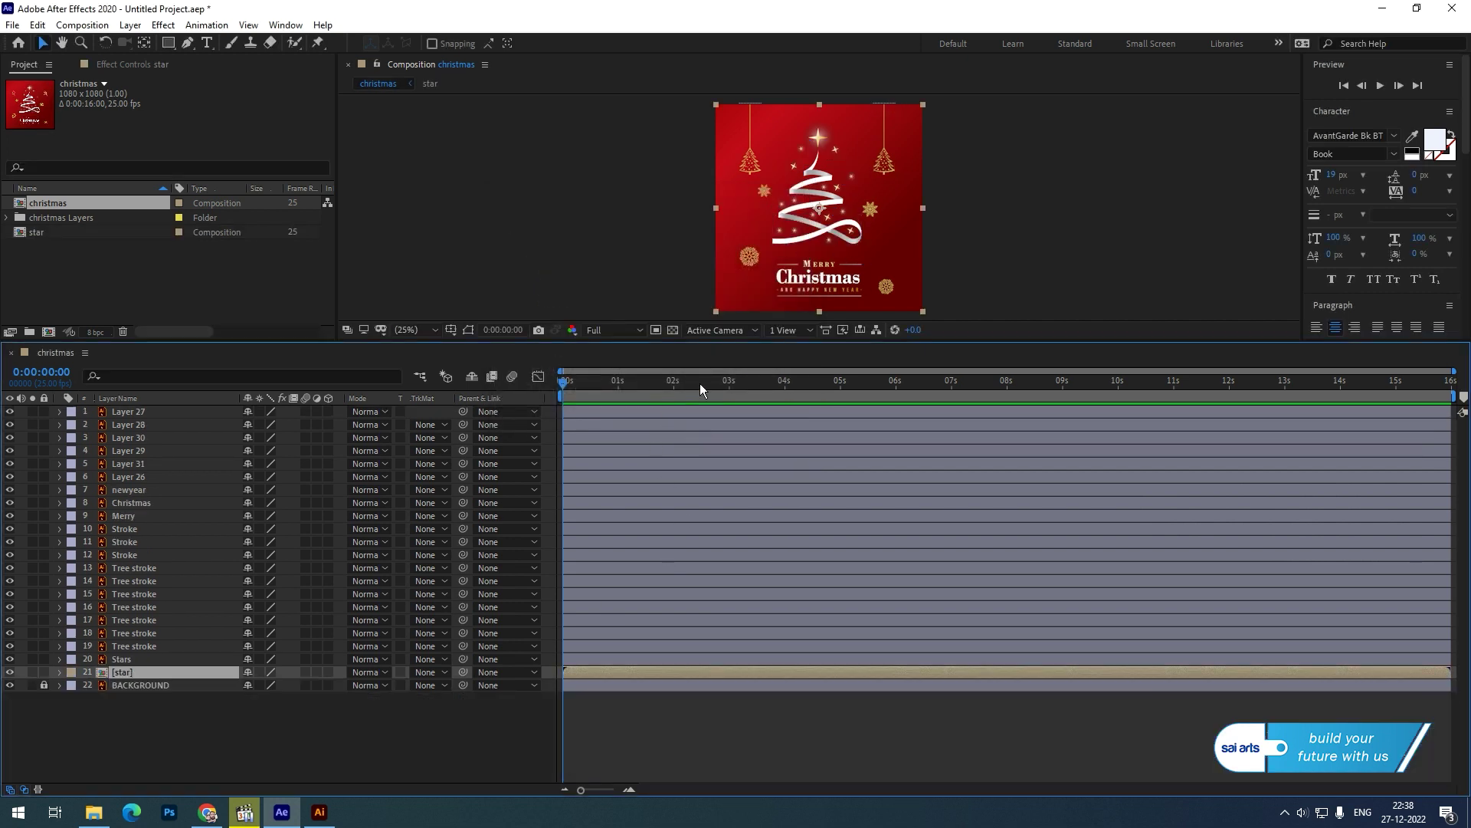
pyautogui.moveTo(711, 341); pyautogui.dragTo(712, 371)
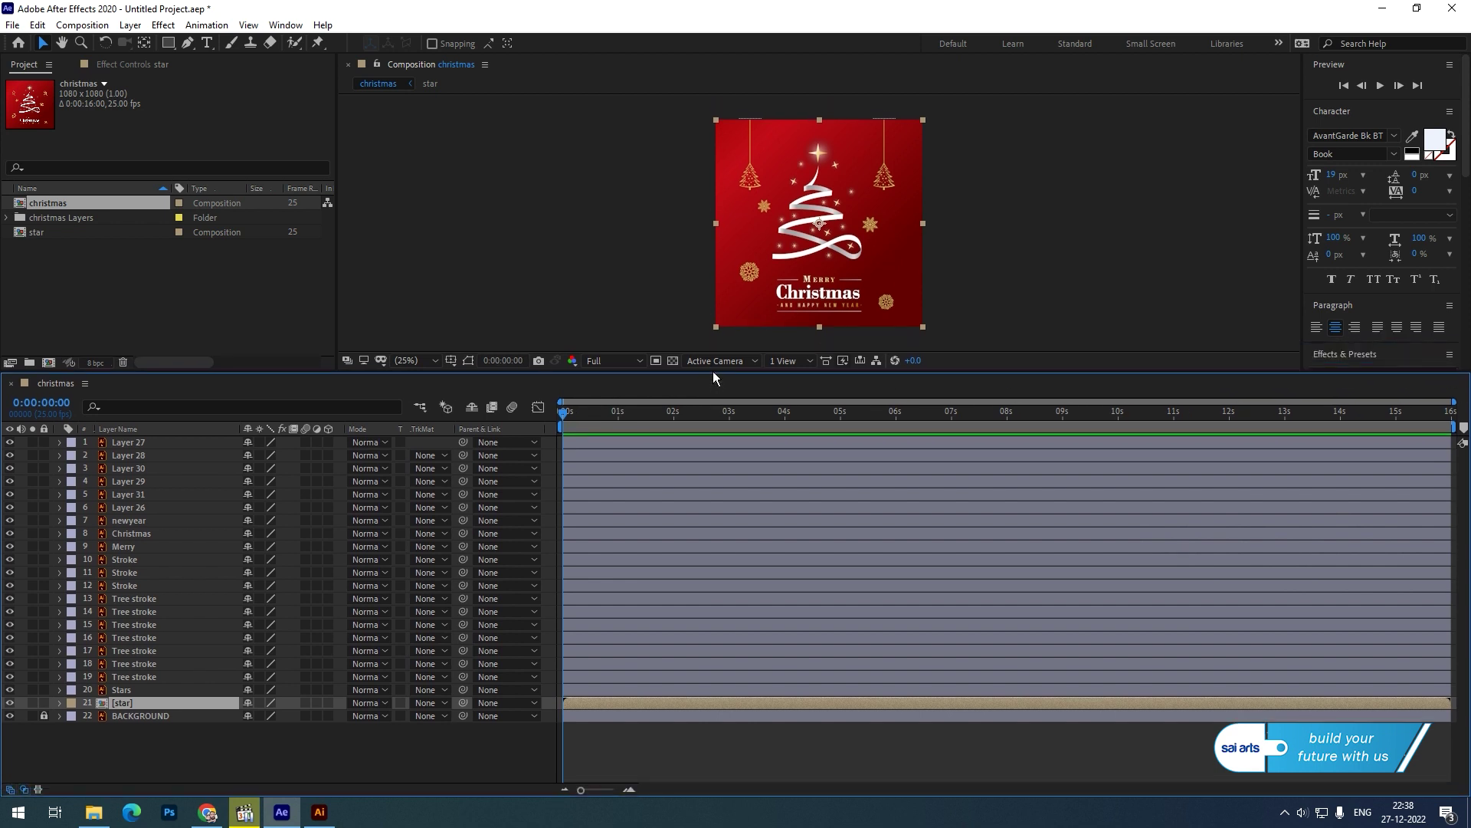
# Step: Move the remaining Stars layer up to sit directly below the Stroke layers
pyautogui.click(246, 767)
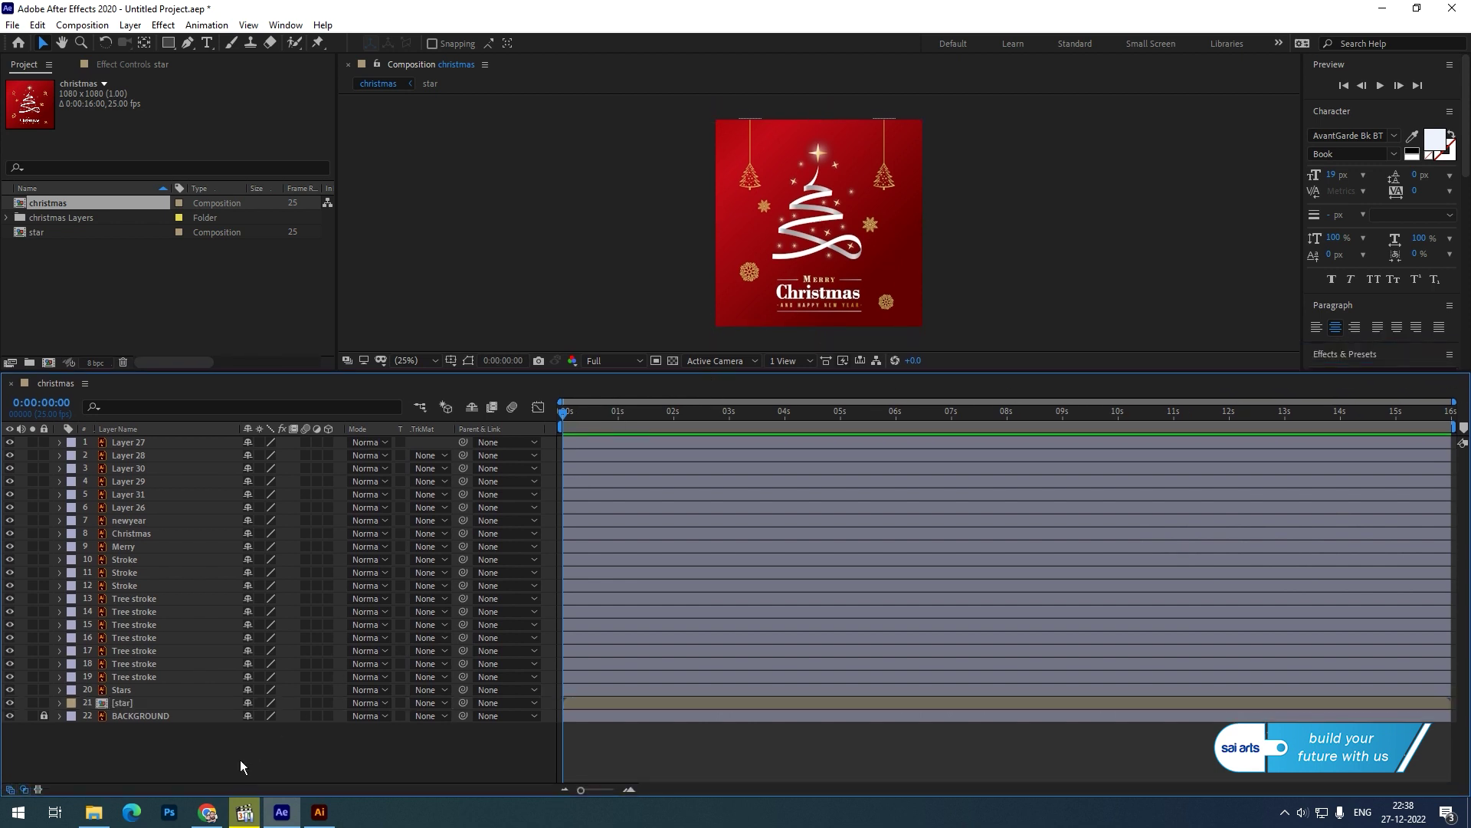
pyautogui.click(116, 691)
pyautogui.moveTo(119, 692)
pyautogui.mouseDown()
pyautogui.moveTo(122, 582)
pyautogui.moveTo(127, 599)
pyautogui.mouseUp()
pyautogui.click(130, 612)
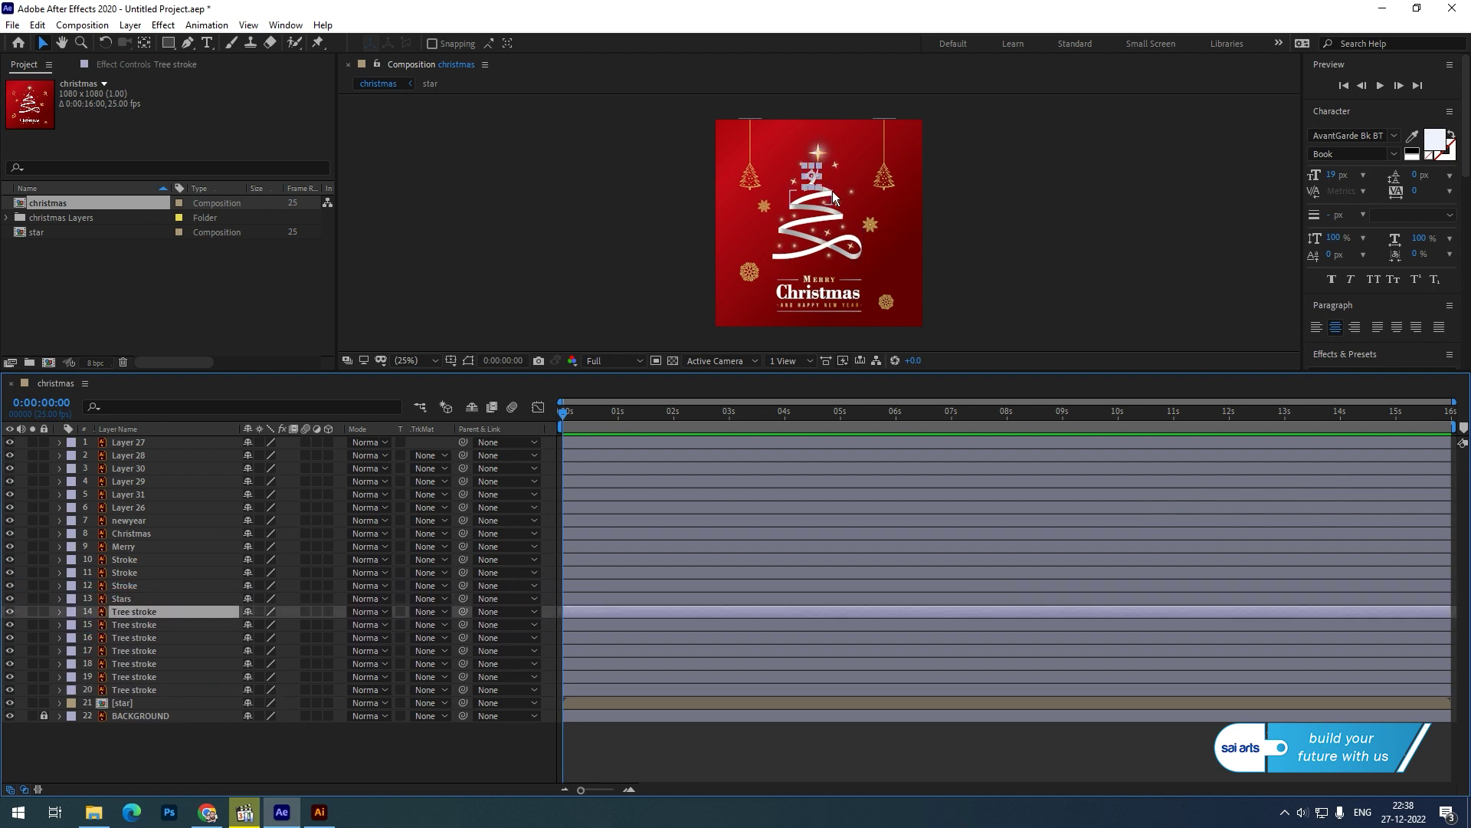
pyautogui.click(1008, 158)
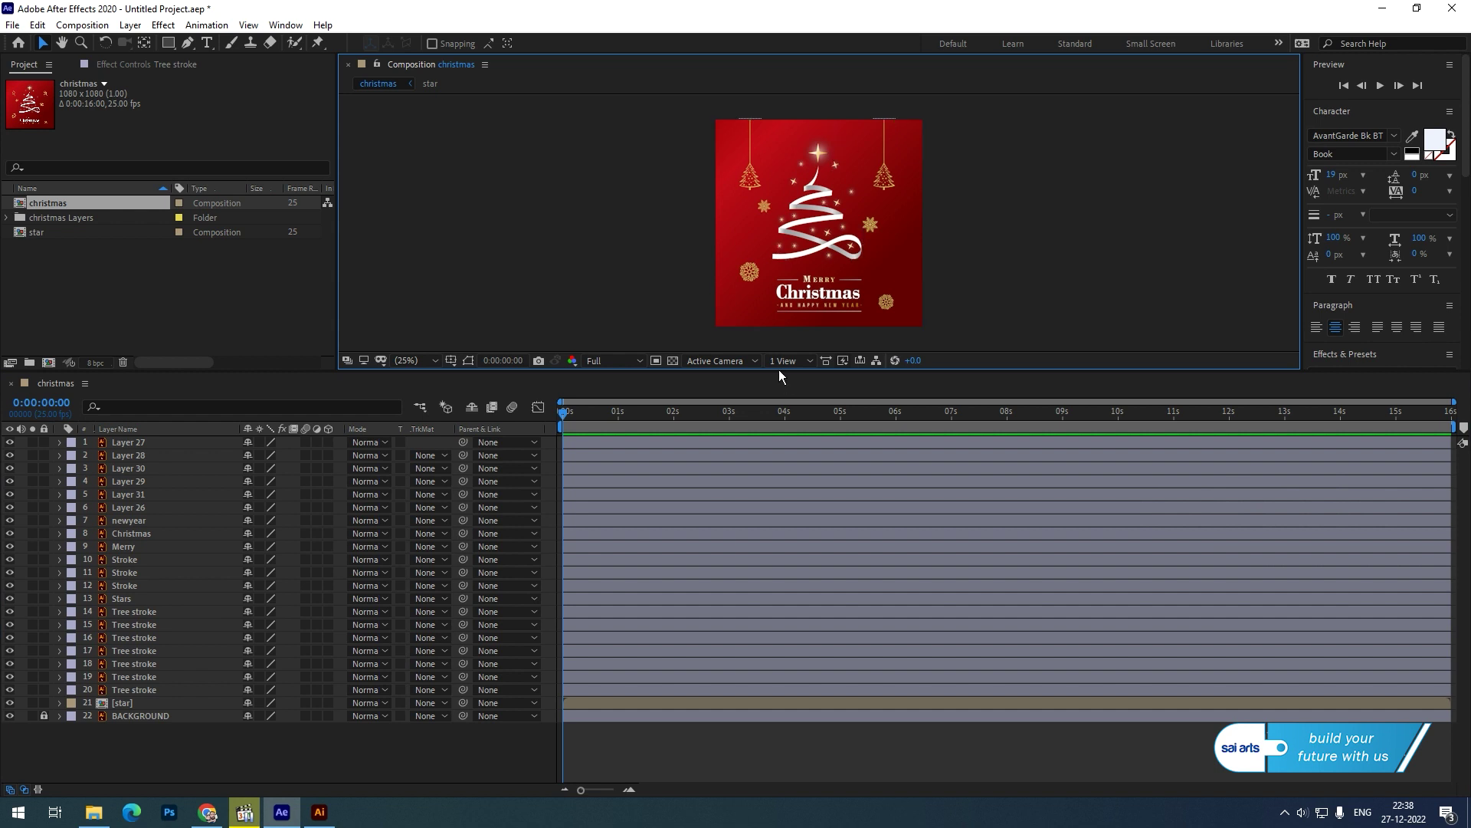
pyautogui.moveTo(778, 375); pyautogui.dragTo(783, 413)
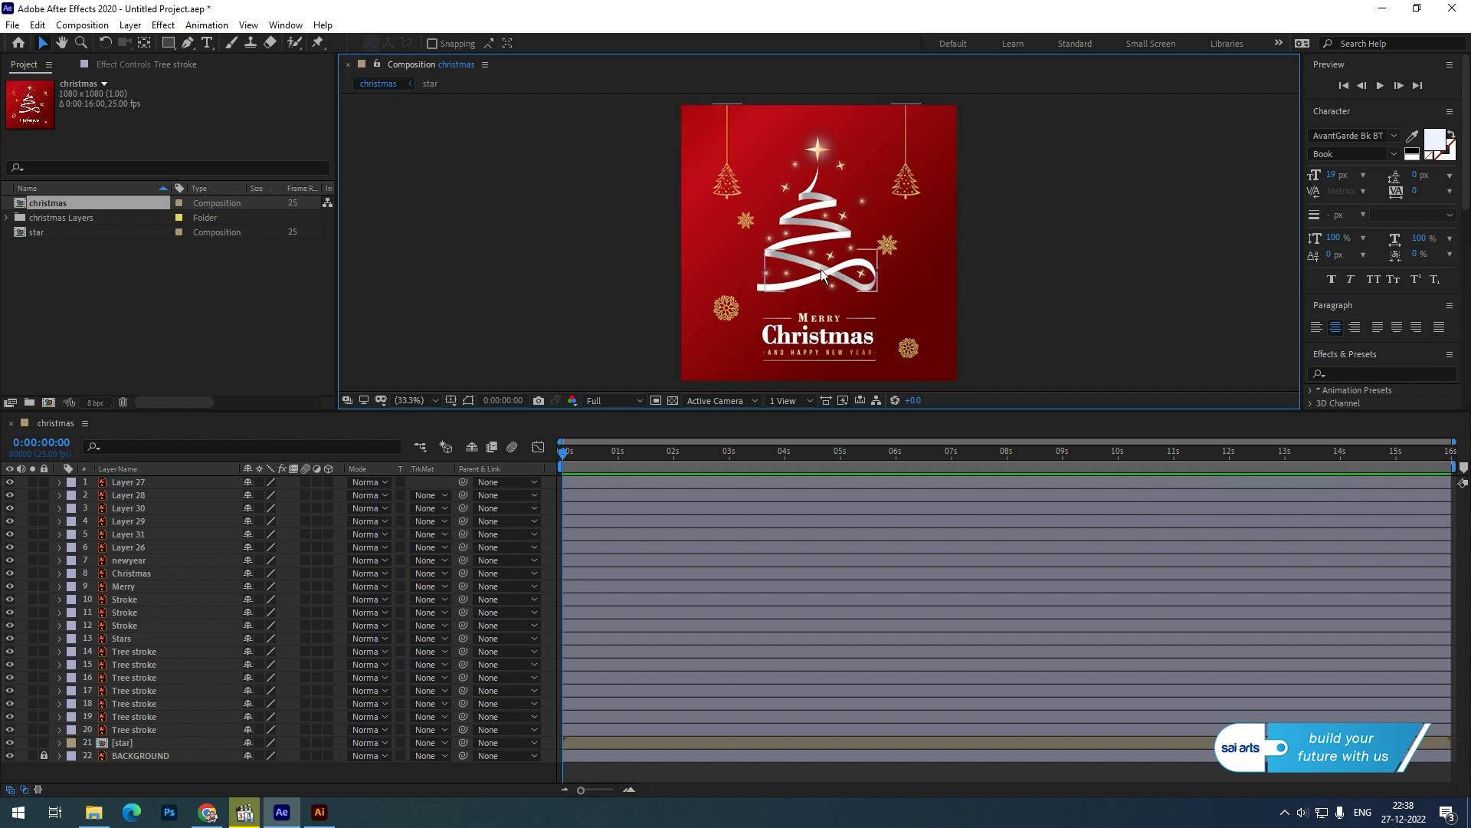
# Step: Give Tree stroke layers 14–20 an orange label colour
pyautogui.click(135, 730)
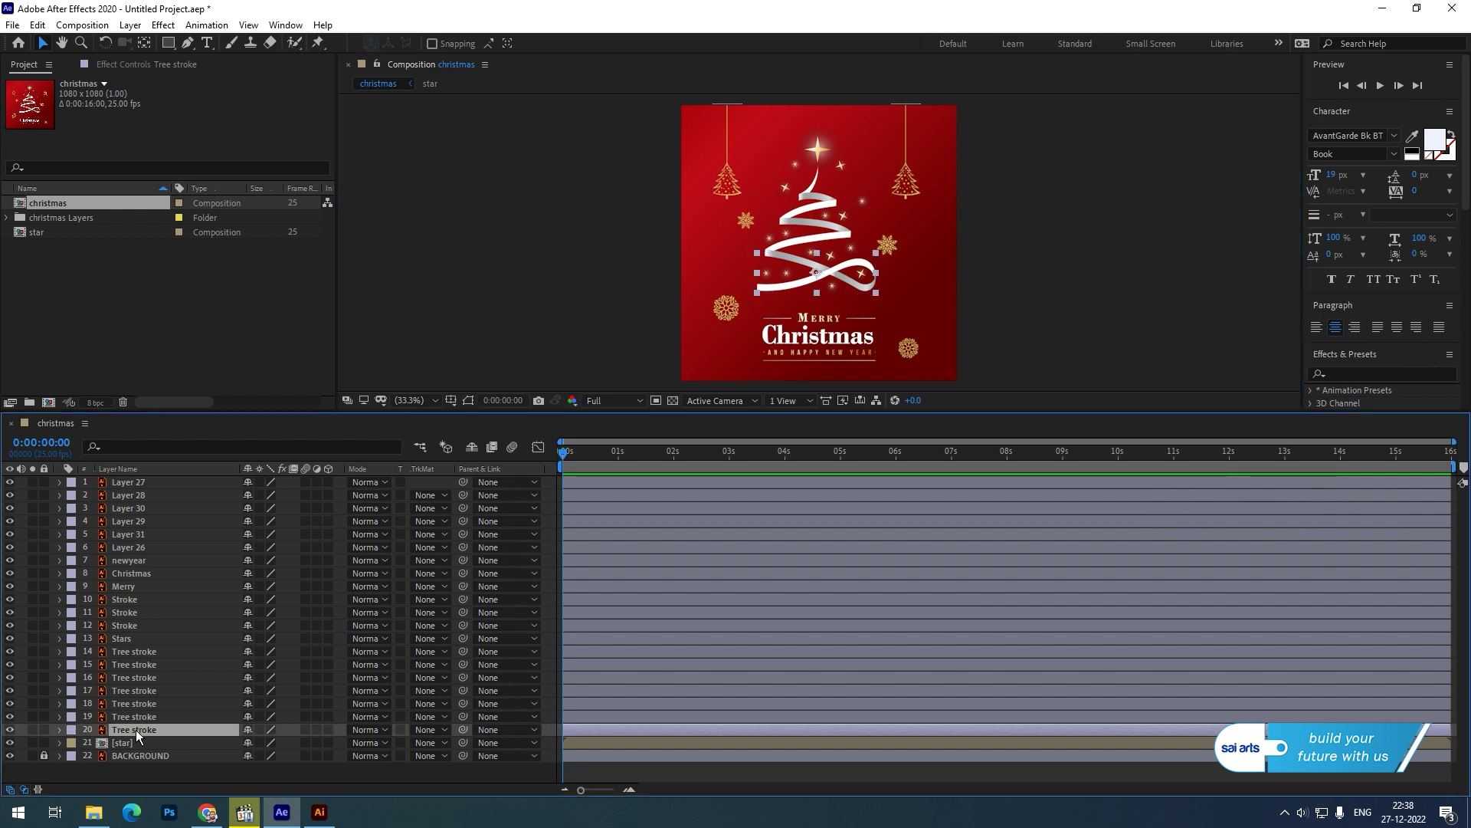
pyautogui.keyDown('shift'); pyautogui.click(130, 655); pyautogui.keyUp('shift')
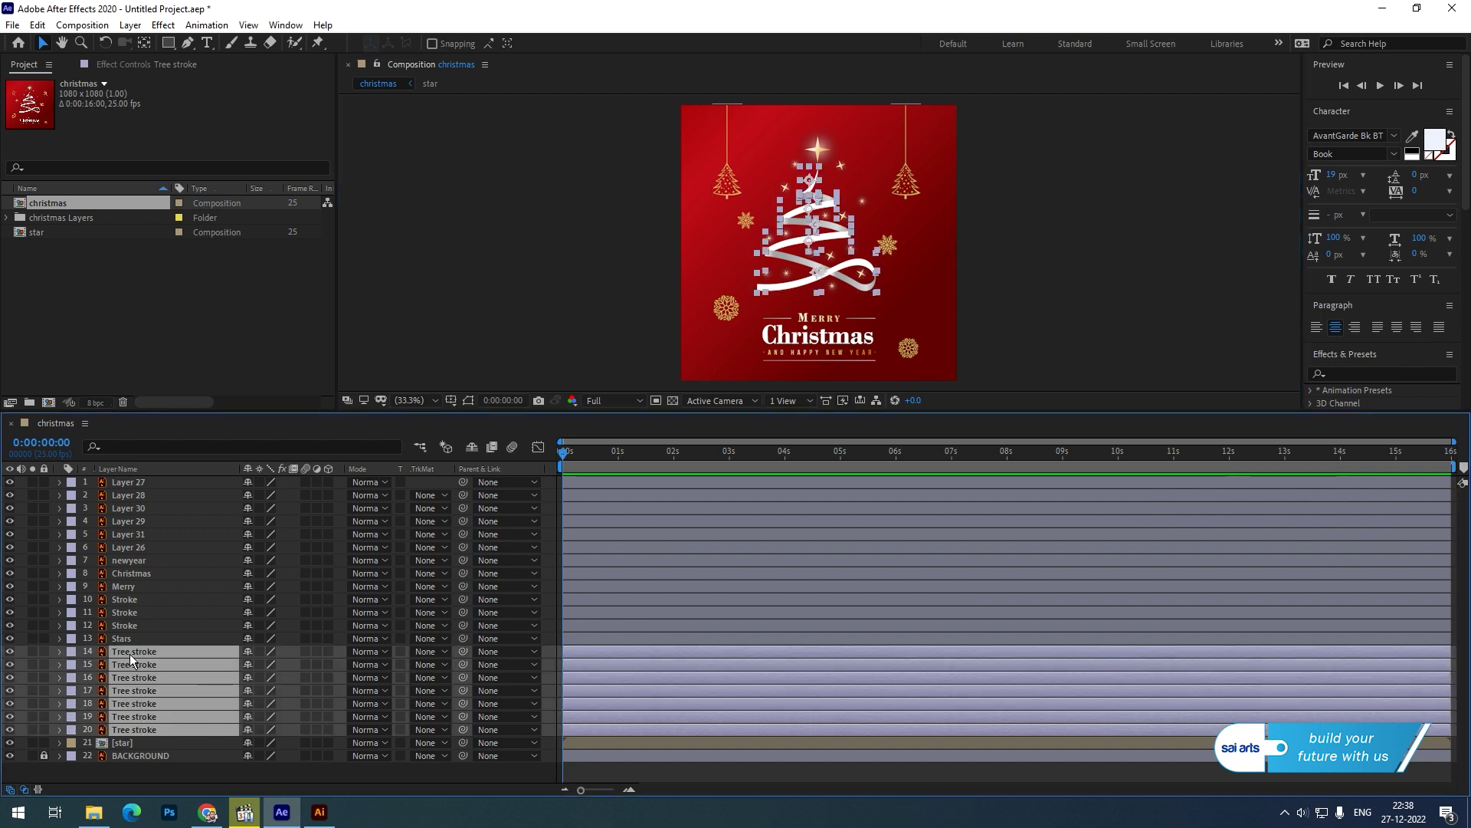
pyautogui.click(72, 652)
pyautogui.click(115, 563)
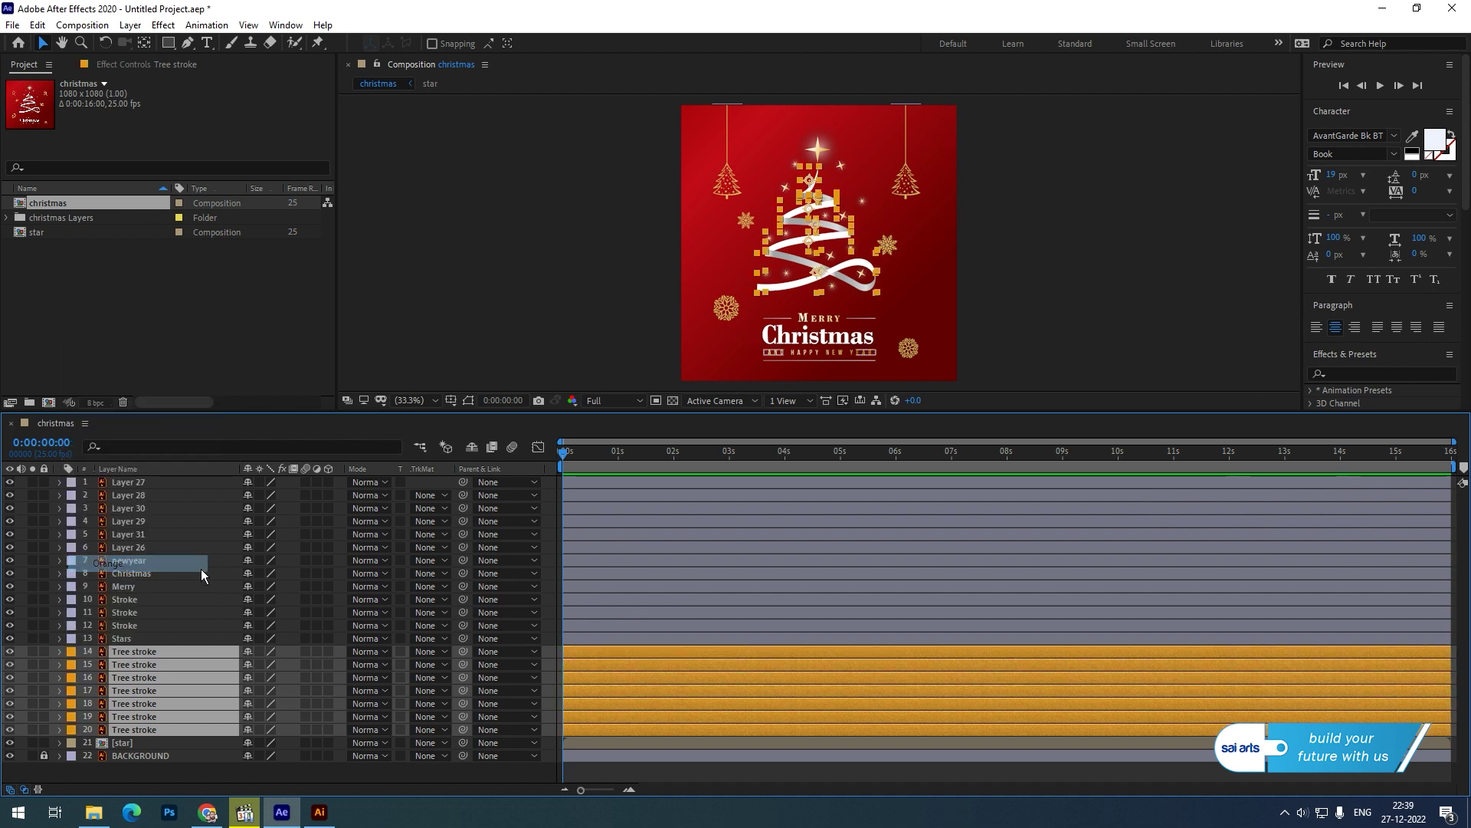
pyautogui.click(1074, 281)
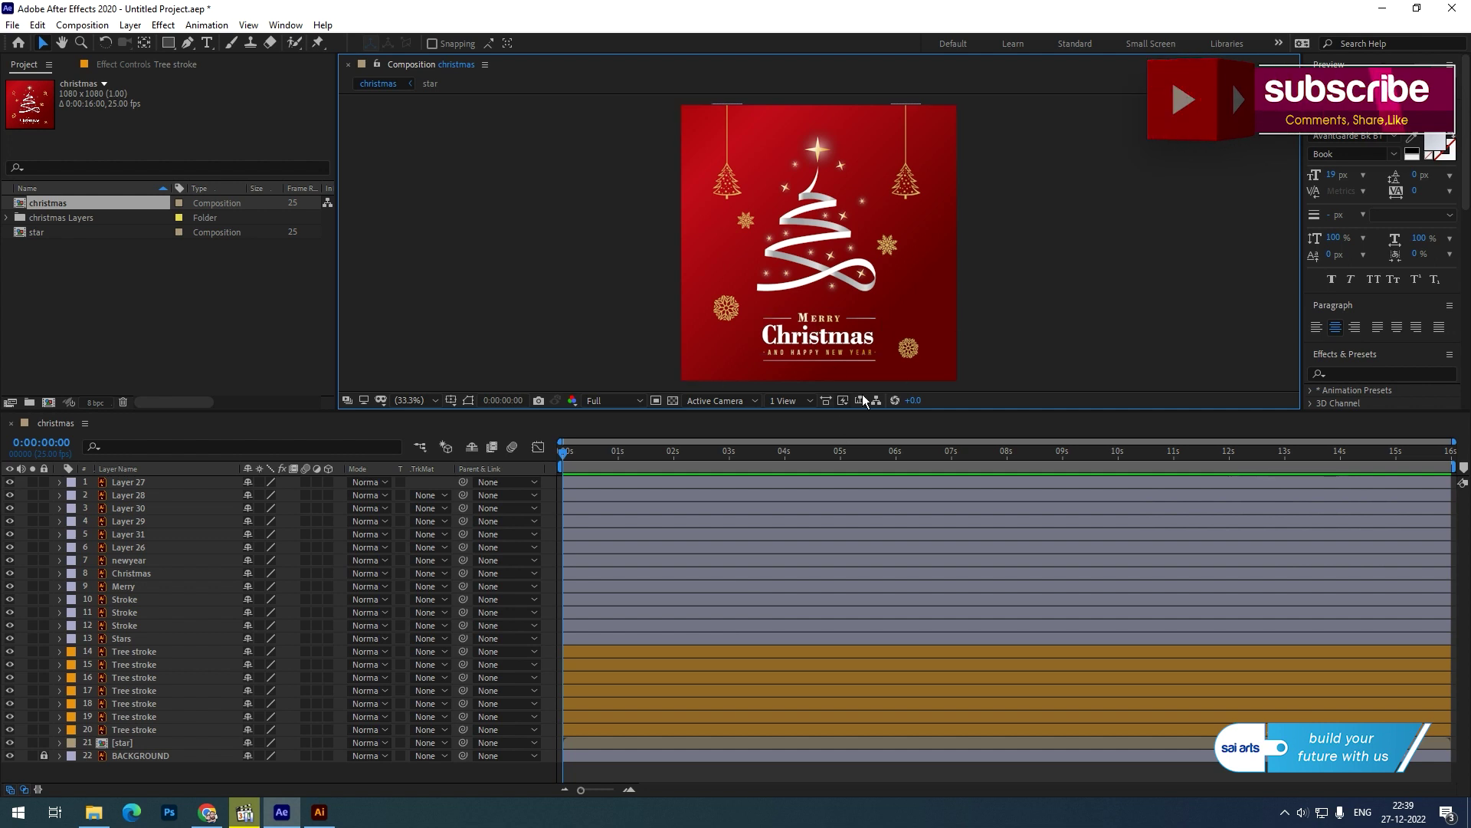
# Step: Enlarge the composition preview and click through the tree ribbon layers
pyautogui.moveTo(858, 411); pyautogui.dragTo(863, 497)
pyautogui.click(810, 346)
pyautogui.click(740, 347)
pyautogui.scroll(1, 837, 343)
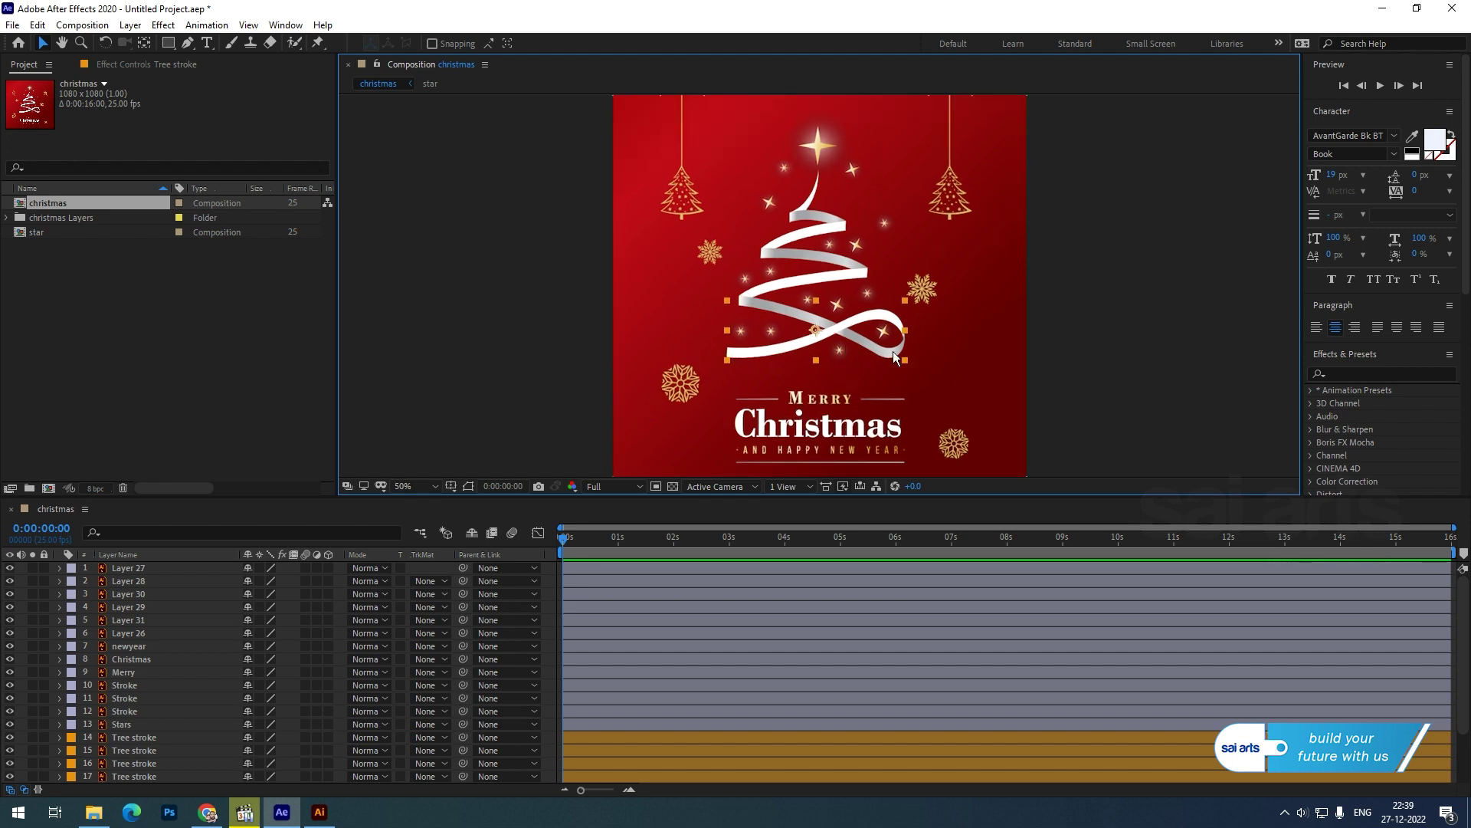
# Step: With the Pen tool, trace a curved mask along the bottom ribbon to its right loop
pyautogui.scroll(2, 893, 351)
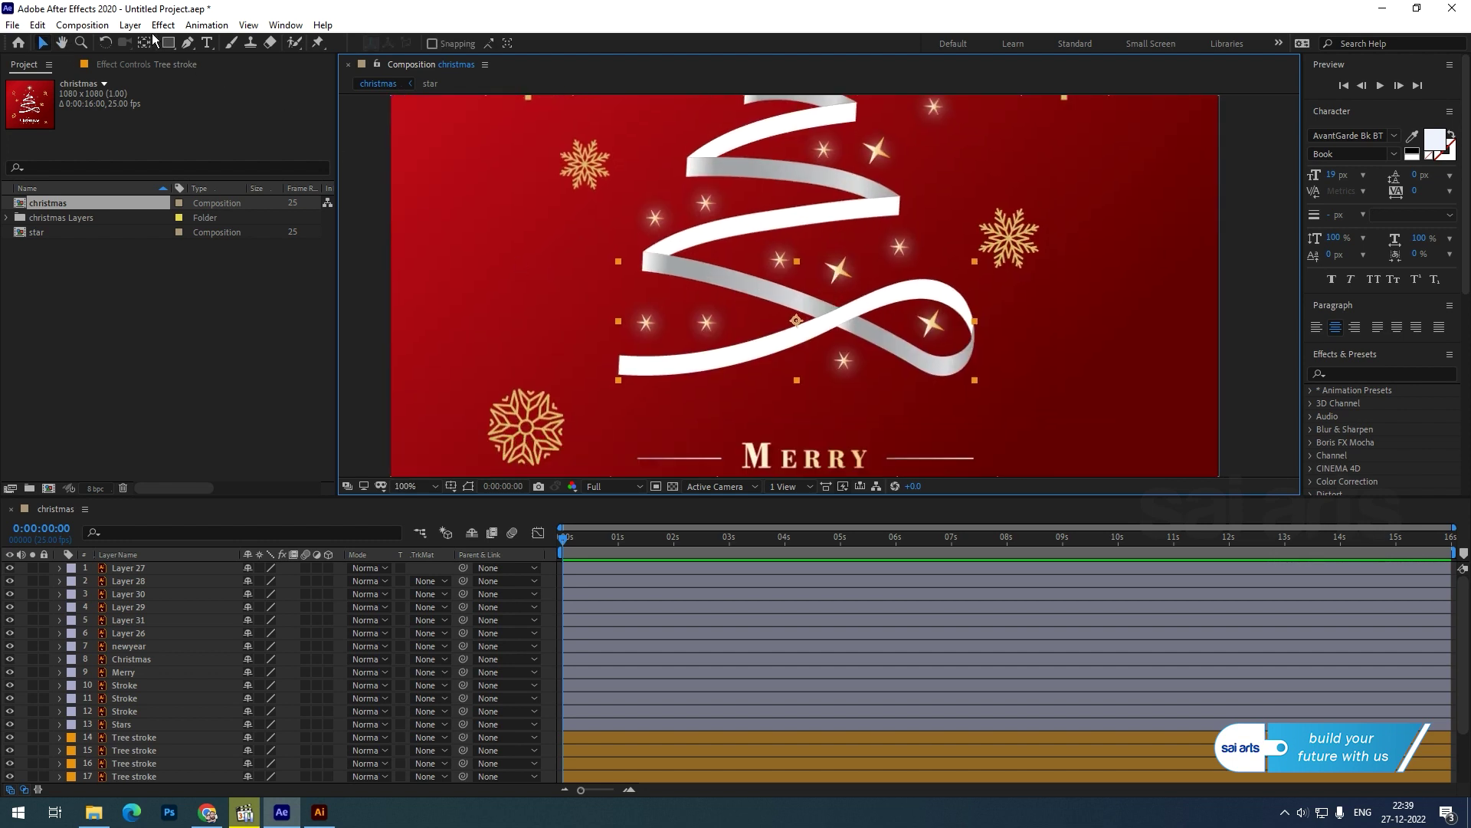
pyautogui.click(188, 43)
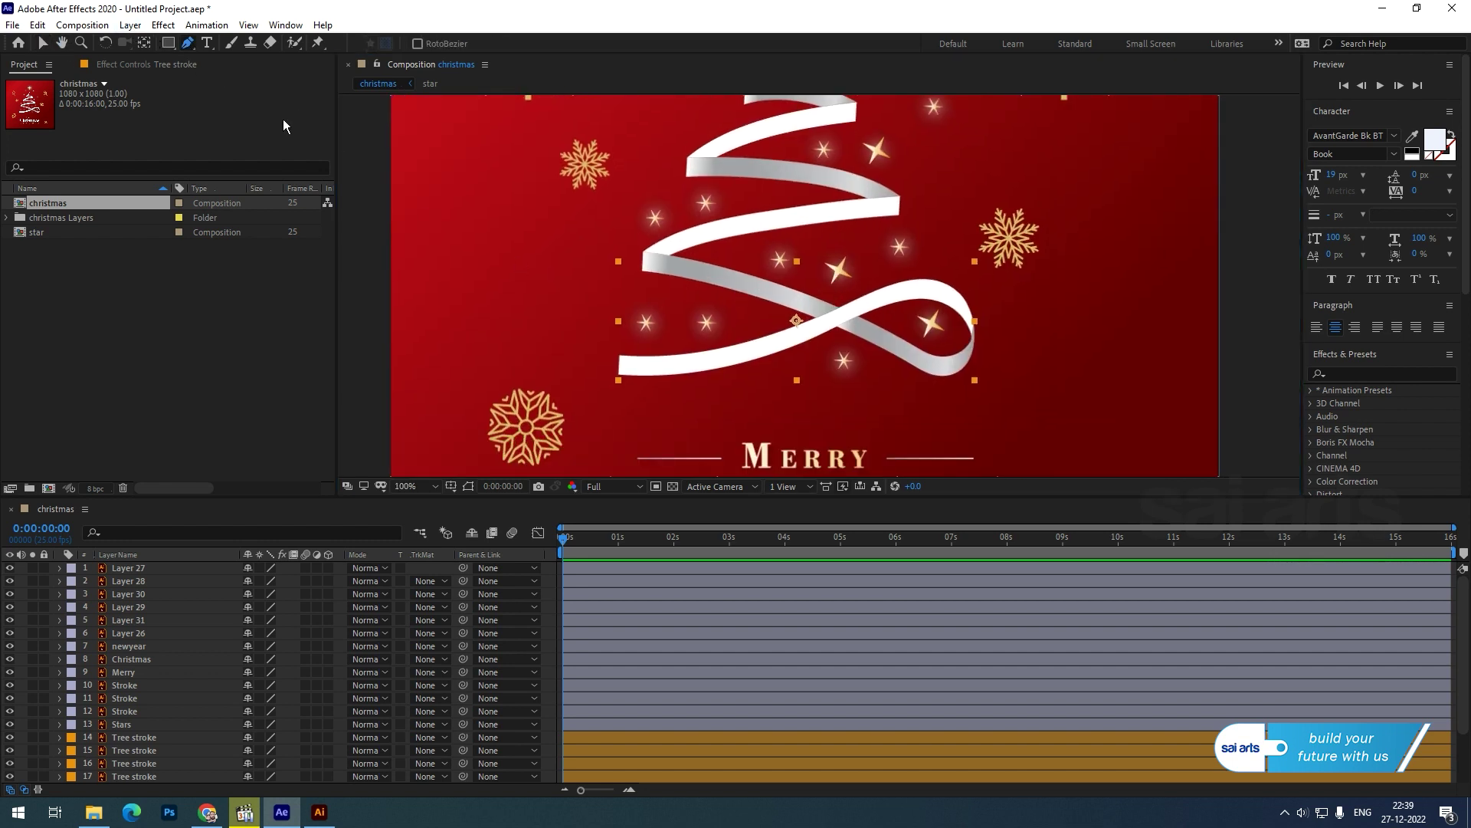
pyautogui.click(609, 365)
pyautogui.moveTo(728, 356); pyautogui.dragTo(797, 341)
pyautogui.moveTo(885, 296); pyautogui.dragTo(912, 290)
pyautogui.moveTo(974, 331); pyautogui.dragTo(989, 382)
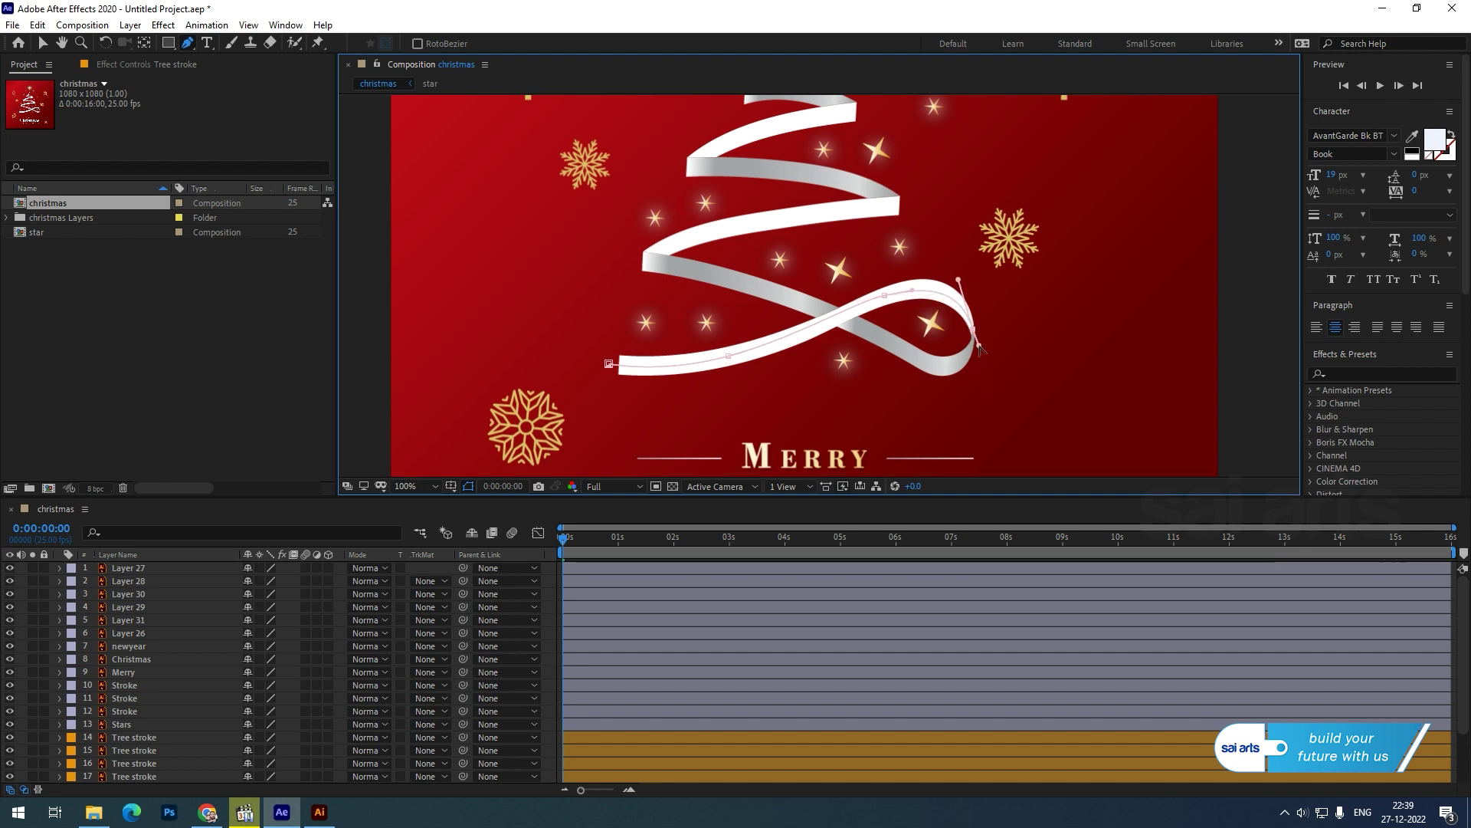
# Step: Trace a mask on layer 19 from the right loop around to the ribbon's left end
pyautogui.scroll(-3, 164, 719)
pyautogui.click(144, 738)
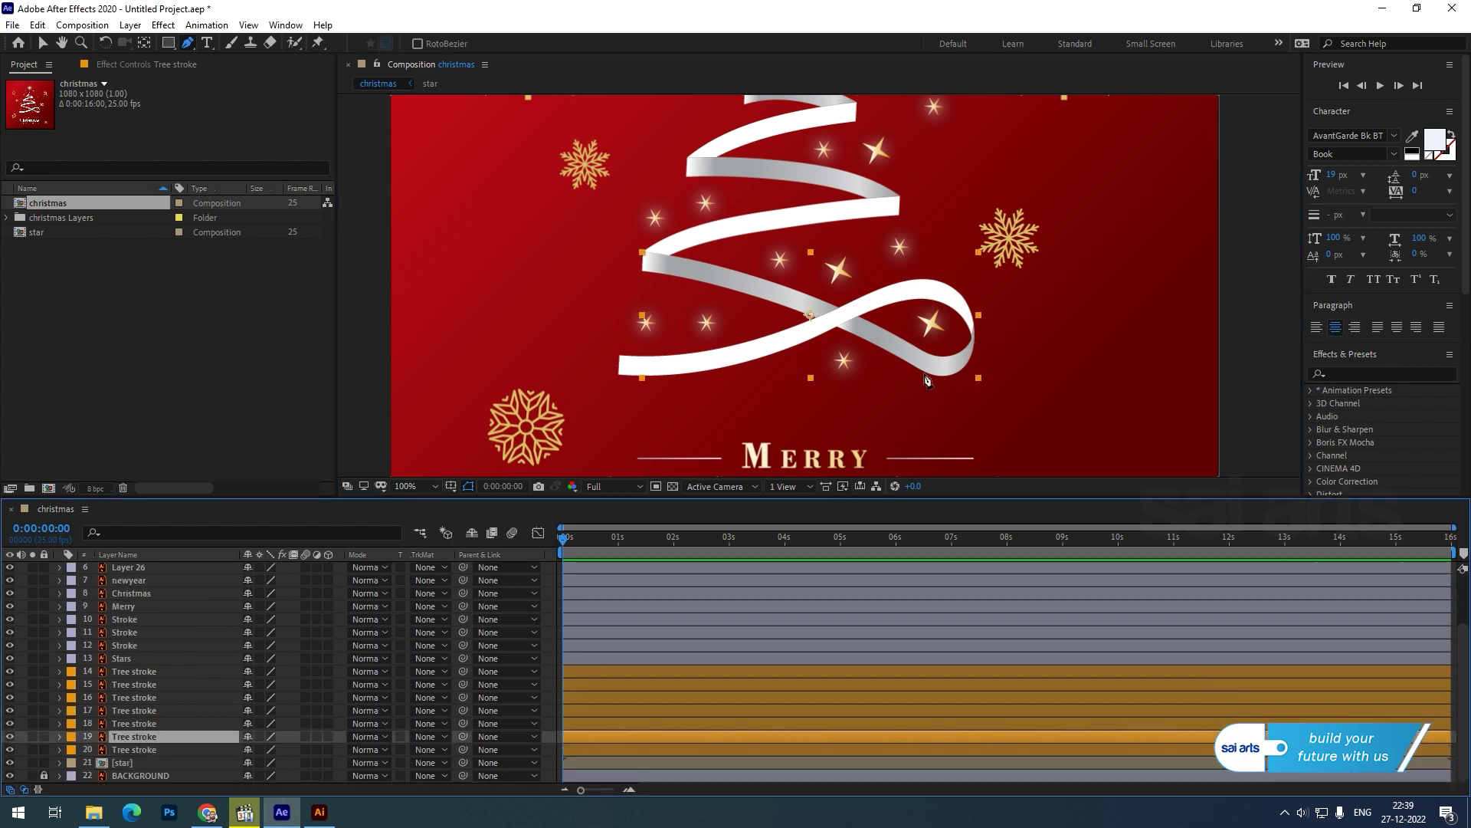
pyautogui.click(970, 318)
pyautogui.moveTo(959, 366); pyautogui.dragTo(810, 303)
pyautogui.click(638, 263)
pyautogui.moveTo(663, 292); pyautogui.dragTo(647, 351)
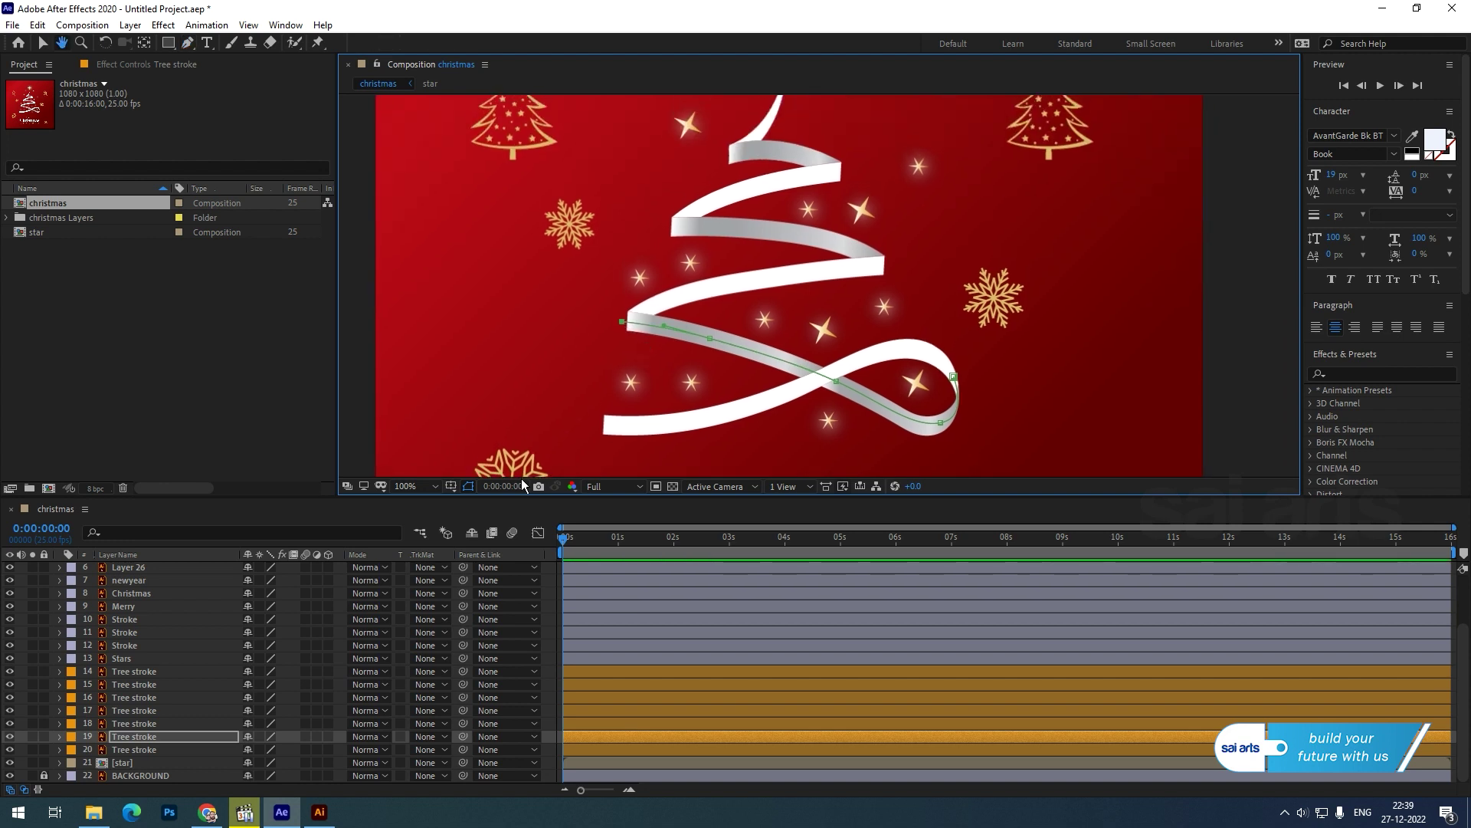
# Step: Trace curved masks along the middle ribbons on layers 18 and 17
pyautogui.click(160, 723)
pyautogui.click(625, 329)
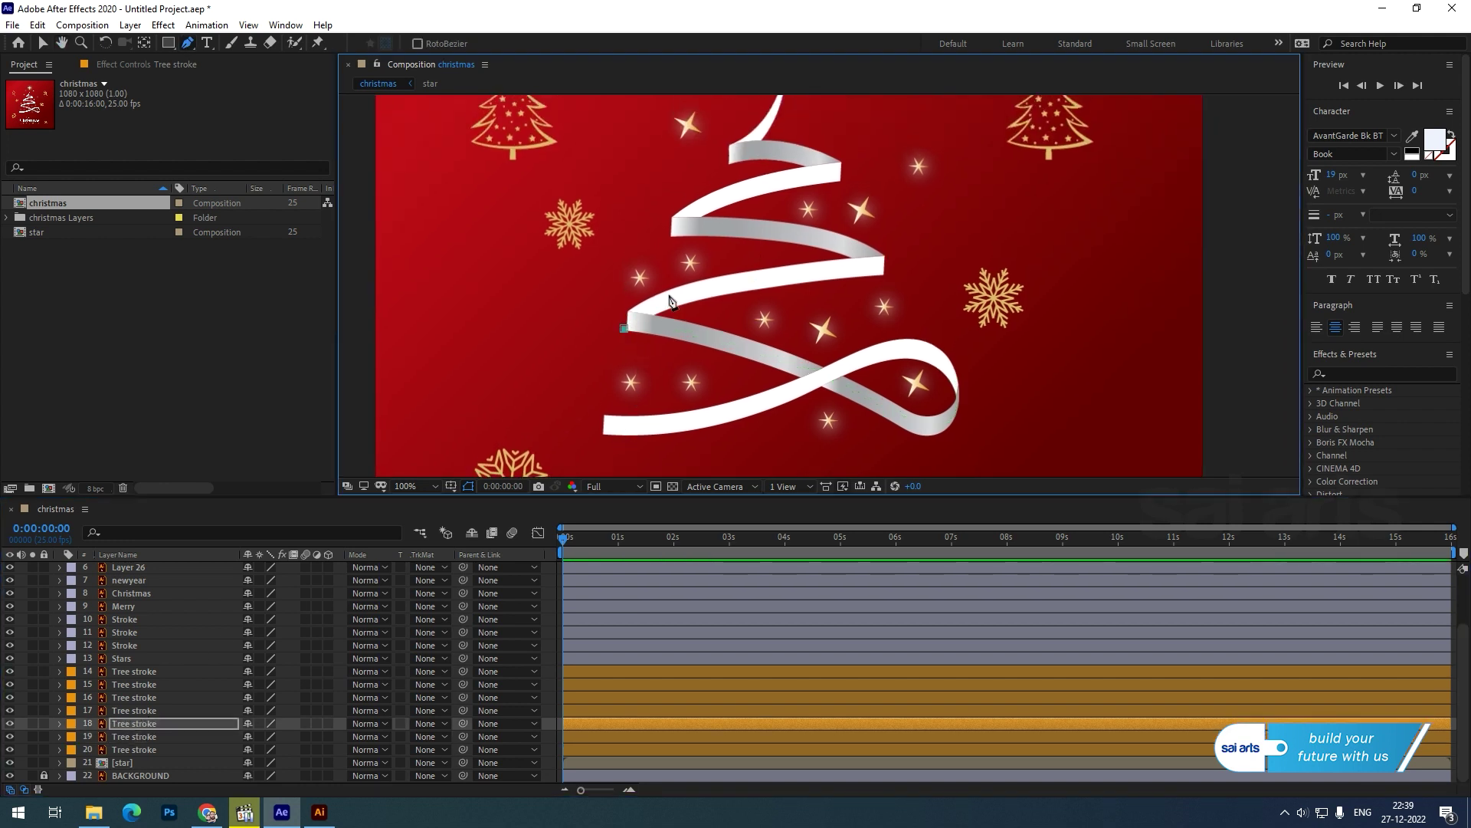
pyautogui.moveTo(853, 265); pyautogui.dragTo(889, 272)
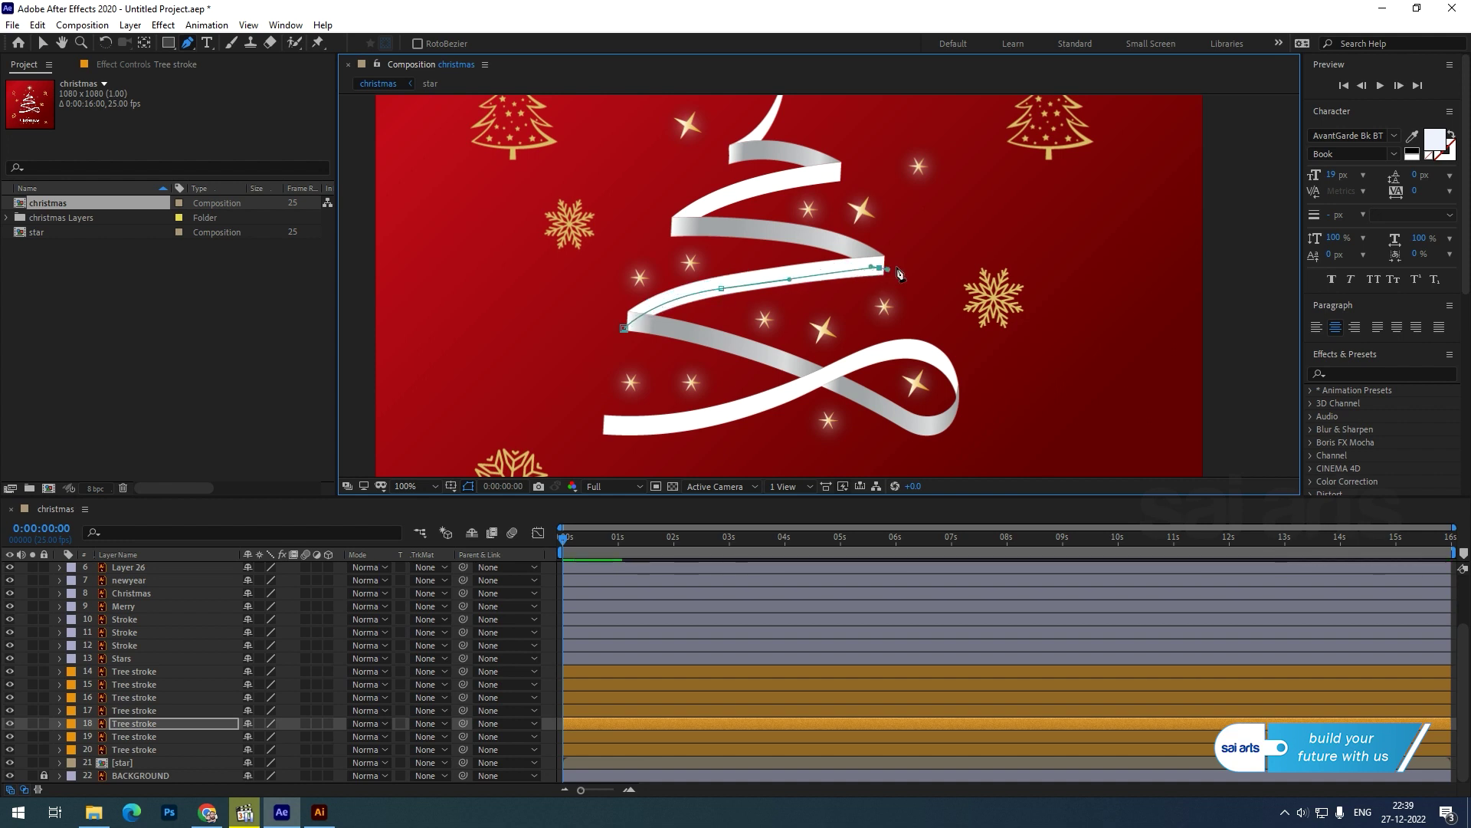
pyautogui.click(127, 738)
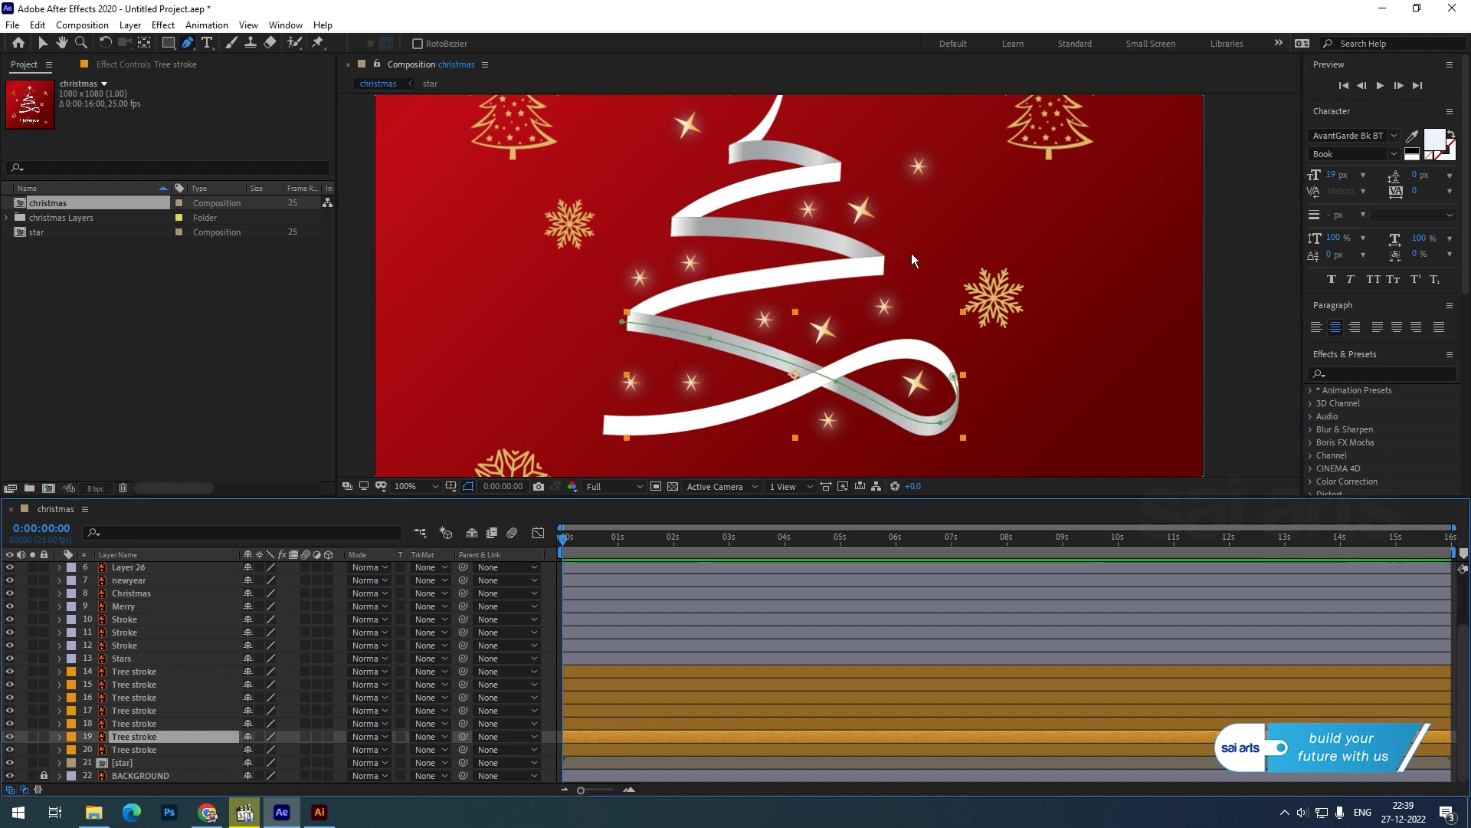
pyautogui.hotkey('ctrl', 'Up')
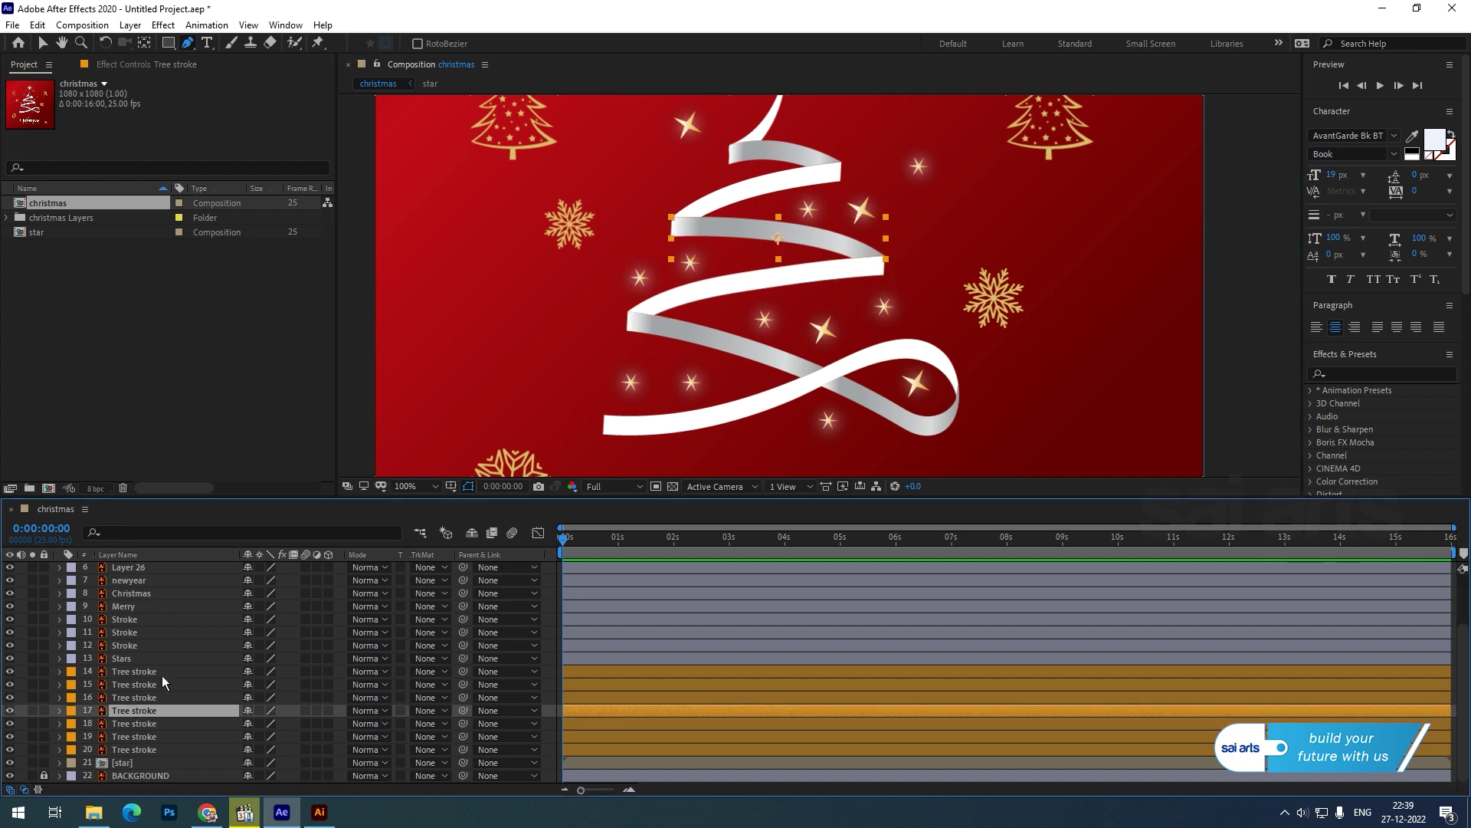
pyautogui.click(885, 269)
pyautogui.click(885, 269)
pyautogui.moveTo(825, 239); pyautogui.dragTo(663, 230)
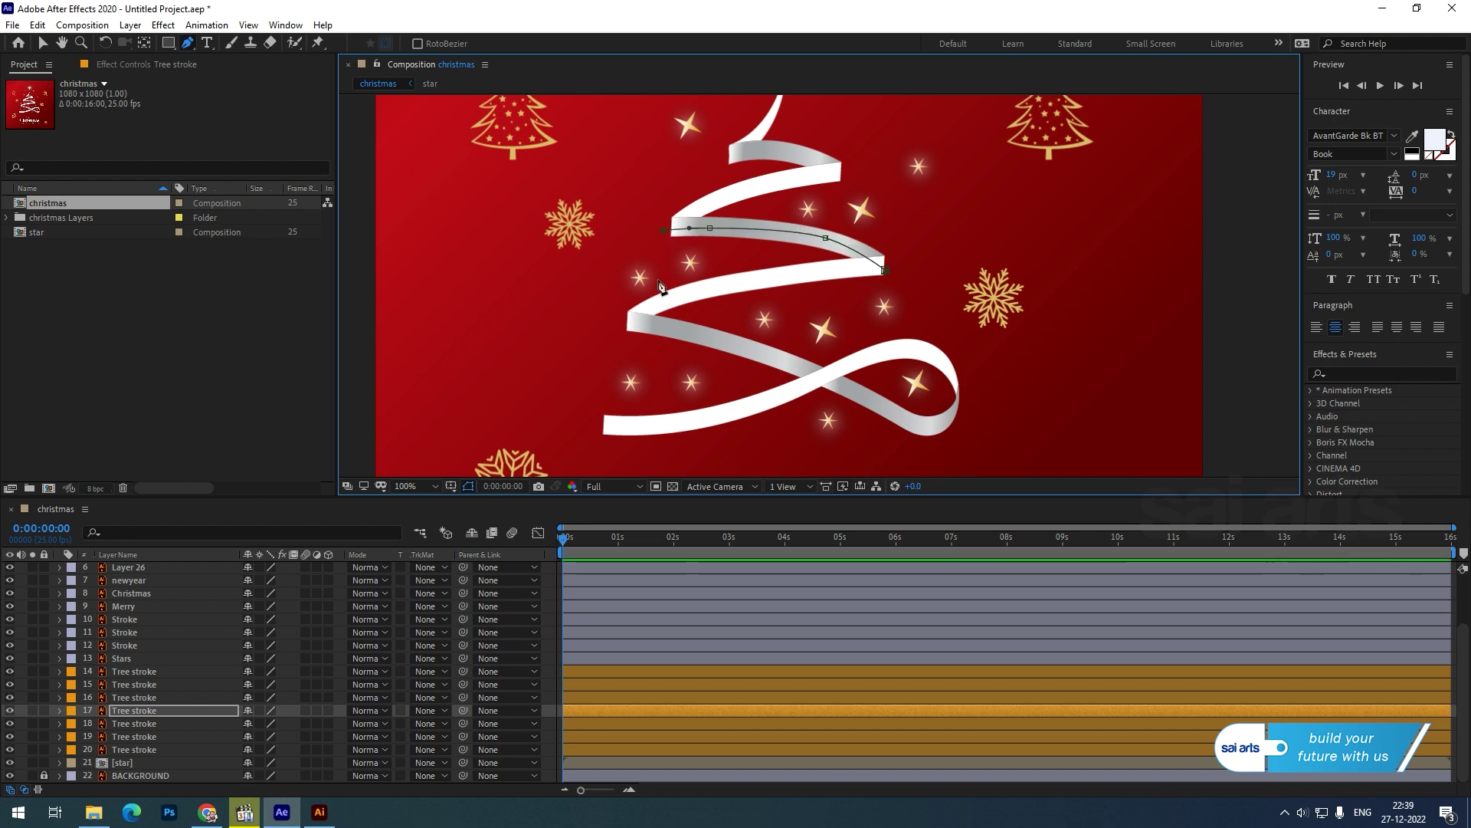
# Step: Trace masks along the upper ribbons on layers 16 and 15
pyautogui.click(120, 698)
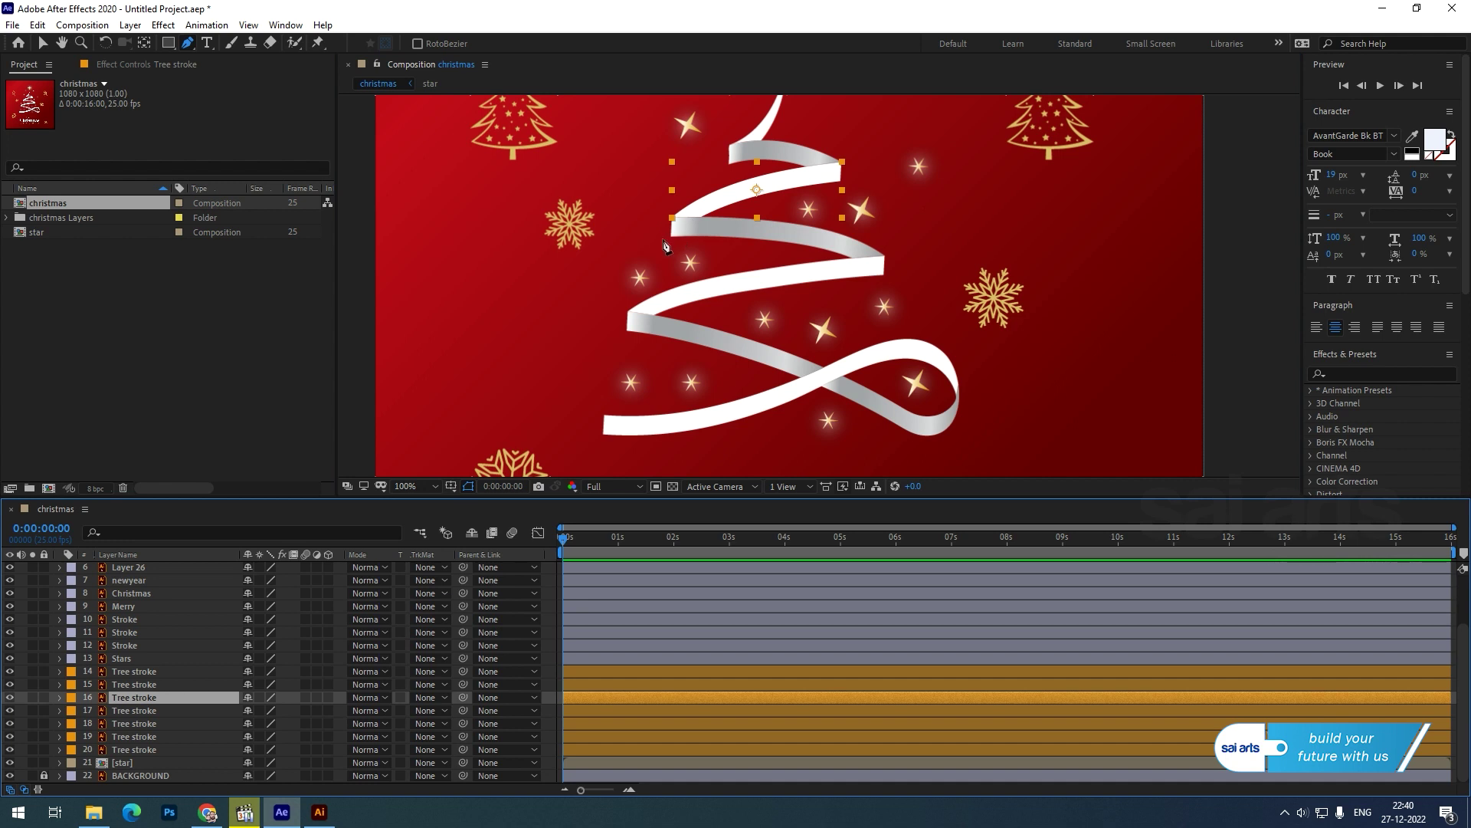
pyautogui.moveTo(669, 237); pyautogui.dragTo(738, 187)
pyautogui.click(818, 174)
pyautogui.click(852, 169)
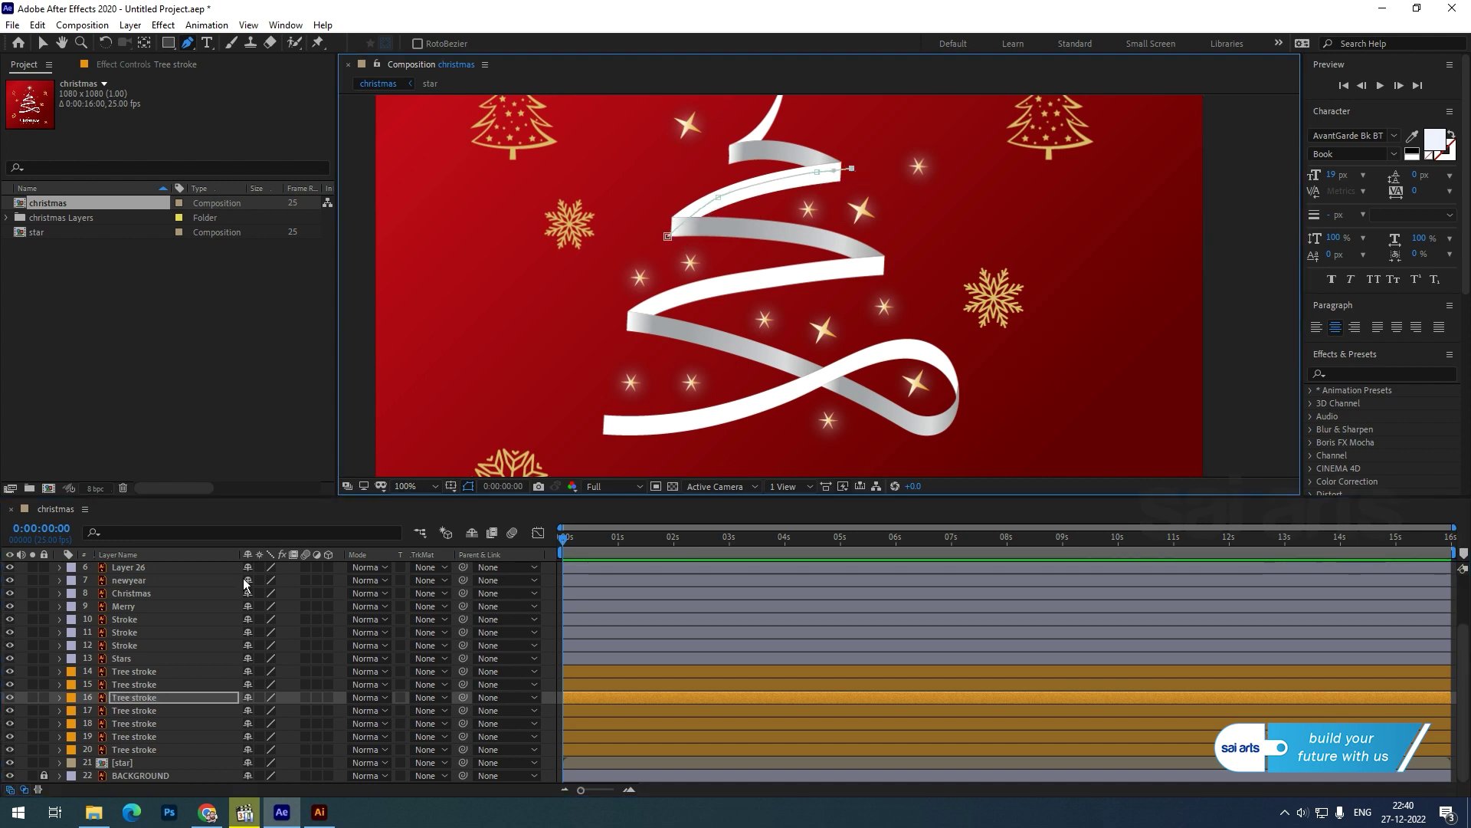
pyautogui.click(139, 679)
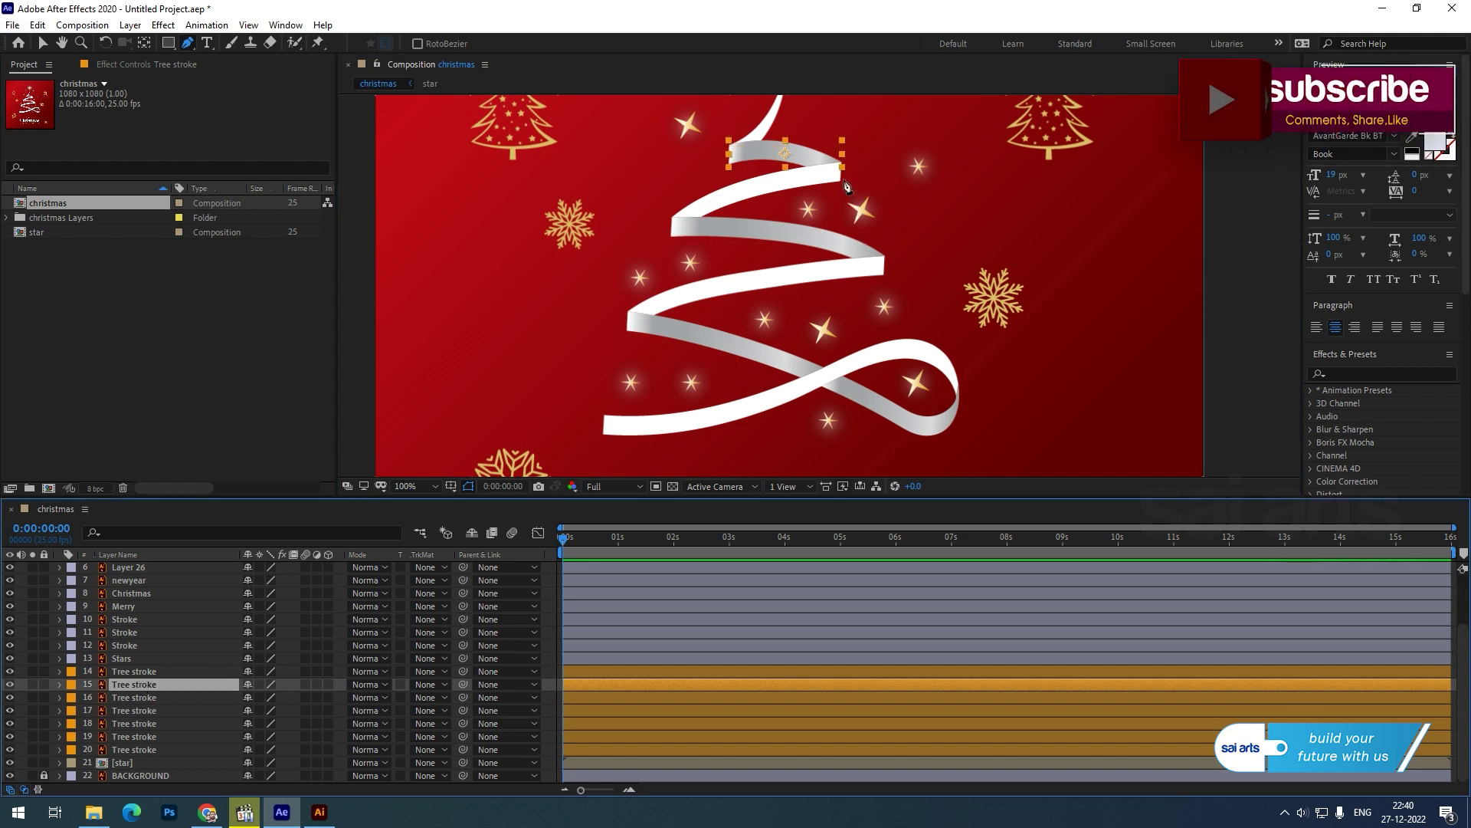
pyautogui.click(728, 156)
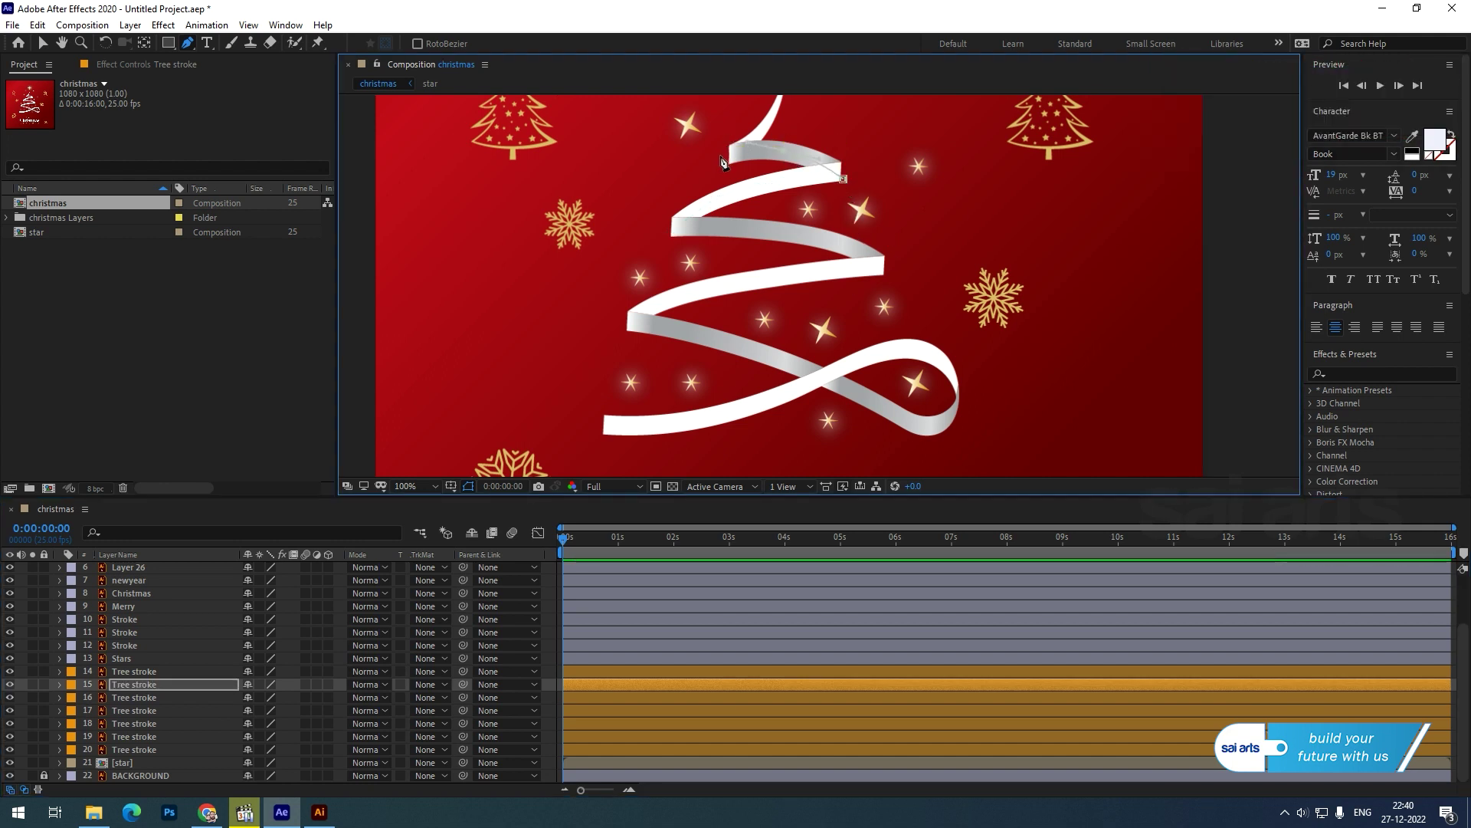
# Step: Trace the layer 14 mask up the top ribbon to the star, then reselect layer 20
pyautogui.click(140, 673)
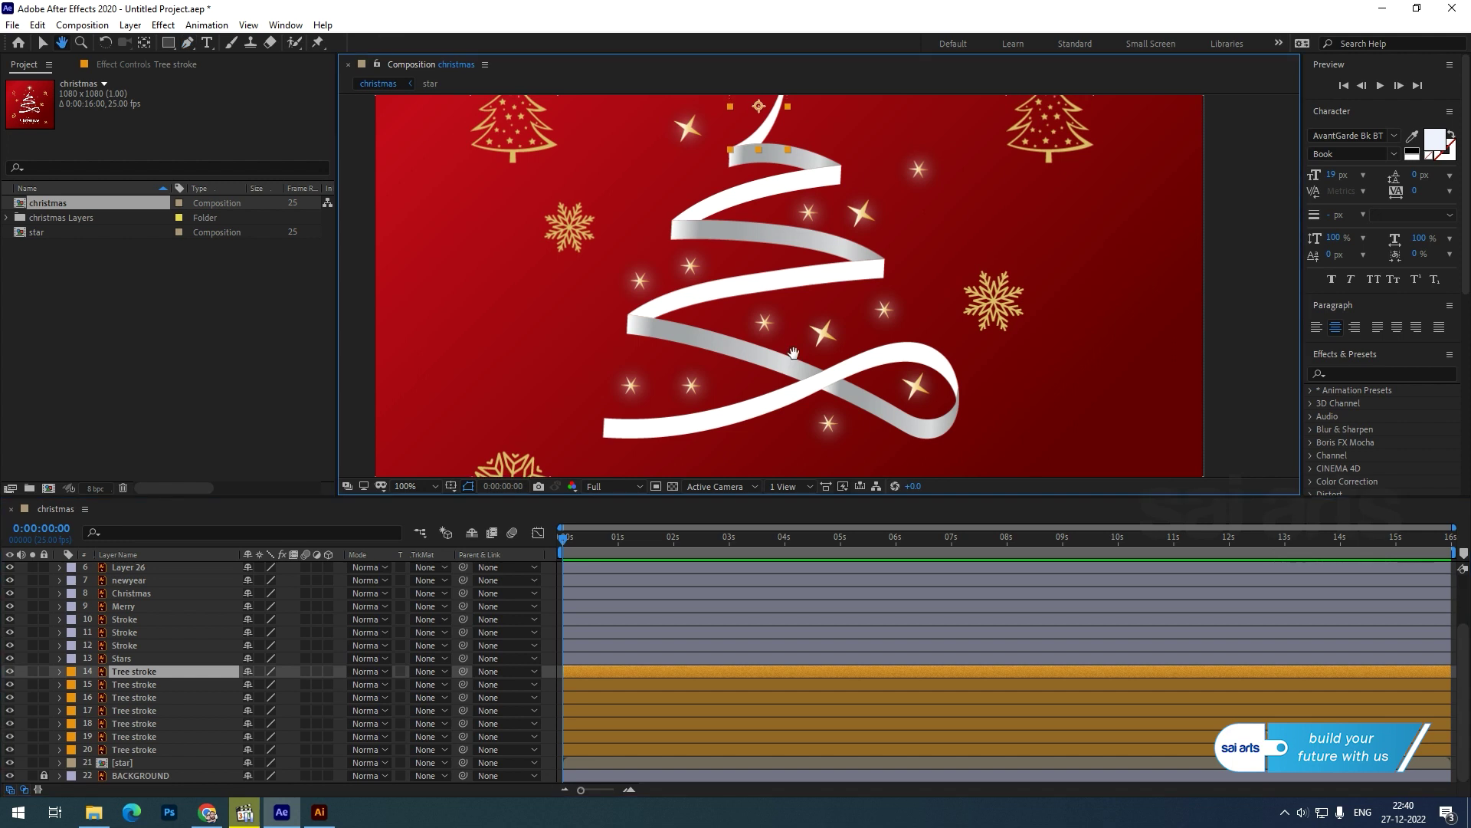
pyautogui.scroll(3, 732, 310)
pyautogui.click(697, 278)
pyautogui.moveTo(736, 242); pyautogui.dragTo(747, 222)
pyautogui.moveTo(755, 164); pyautogui.dragTo(754, 145)
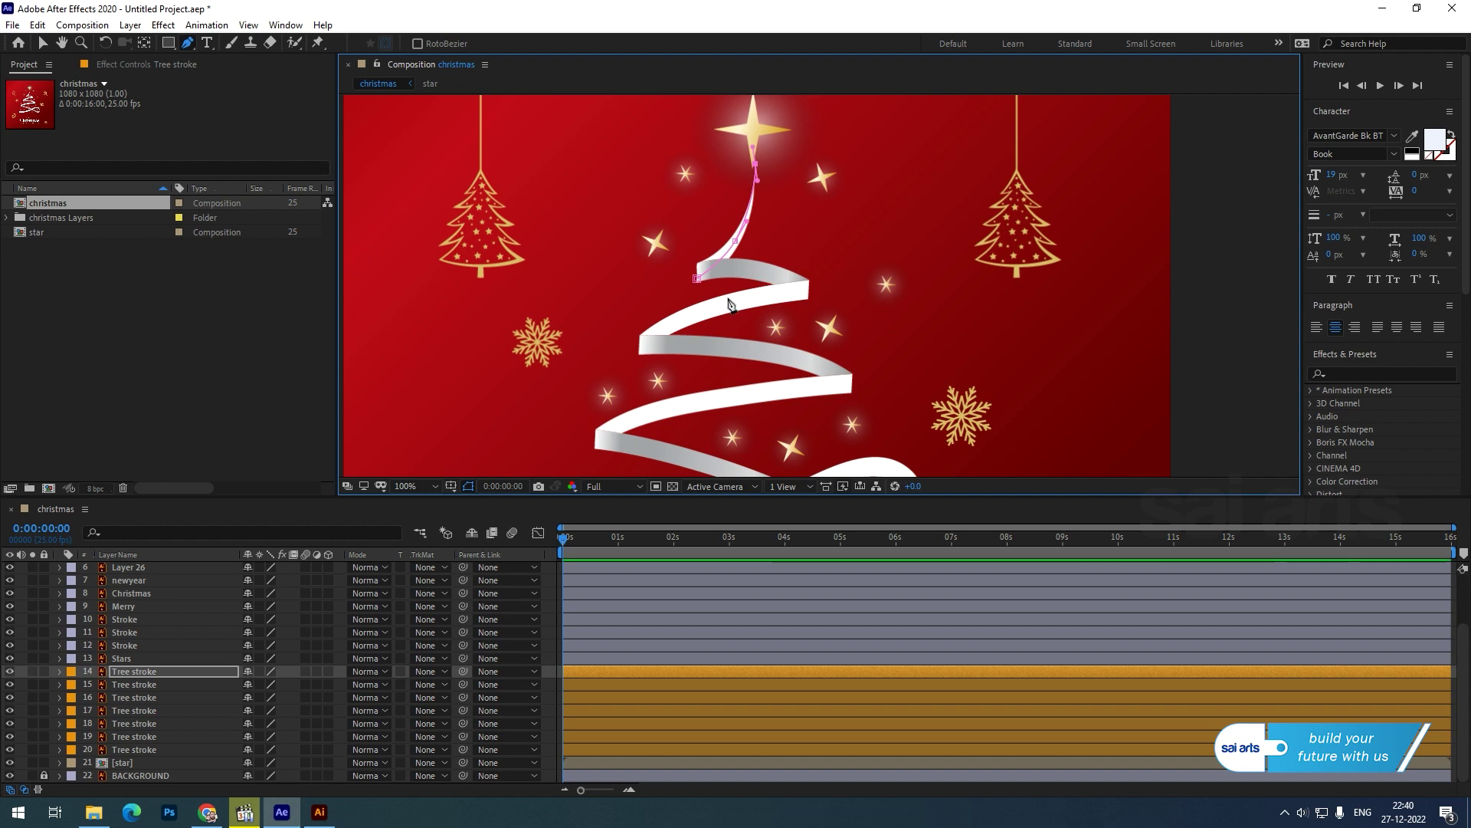
pyautogui.press(',')
pyautogui.click(141, 752)
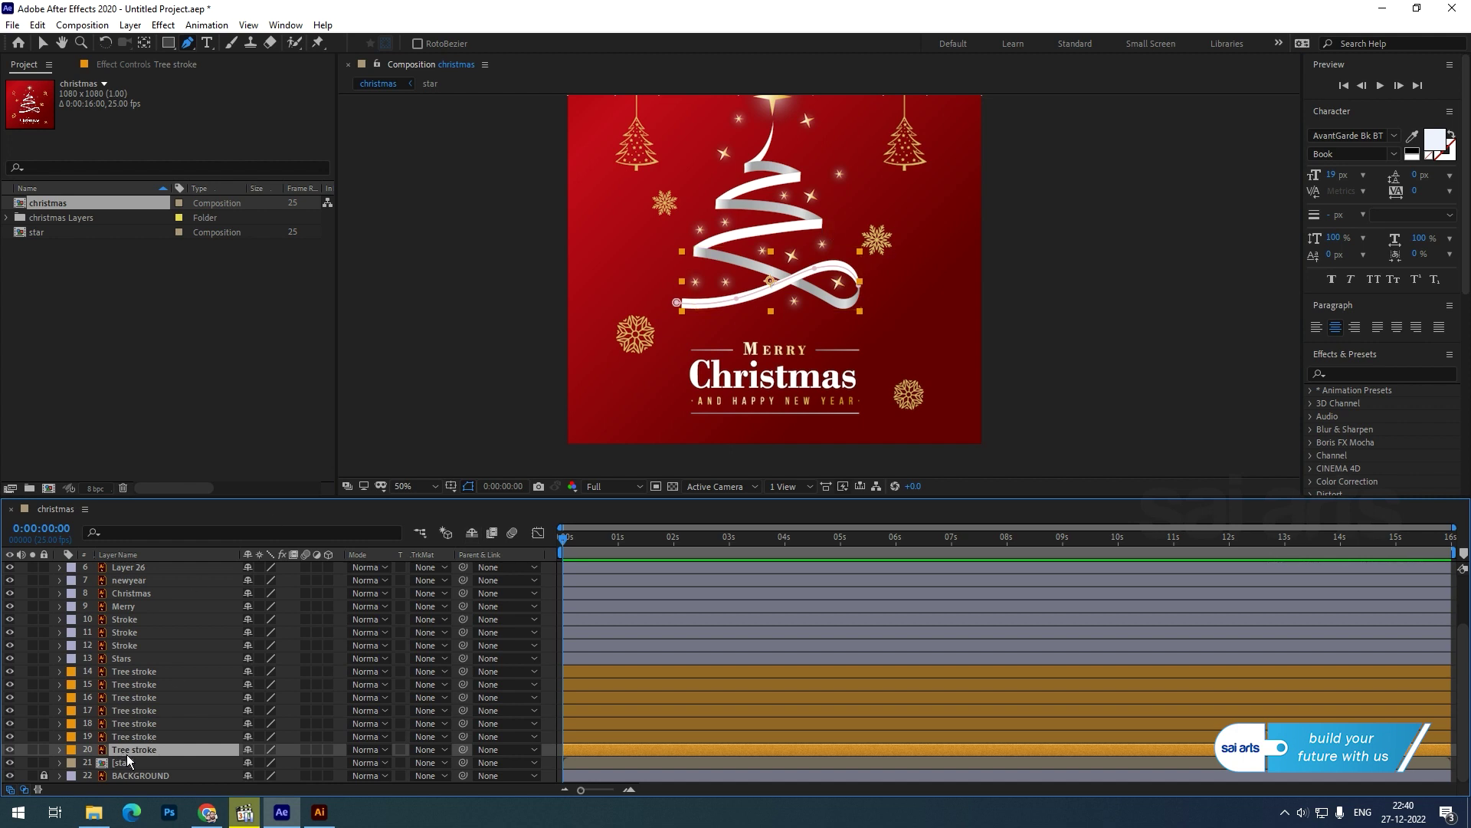
# Step: Apply Generate > Stroke to the layer 20 Tree stroke ribbon
pyautogui.click(142, 65)
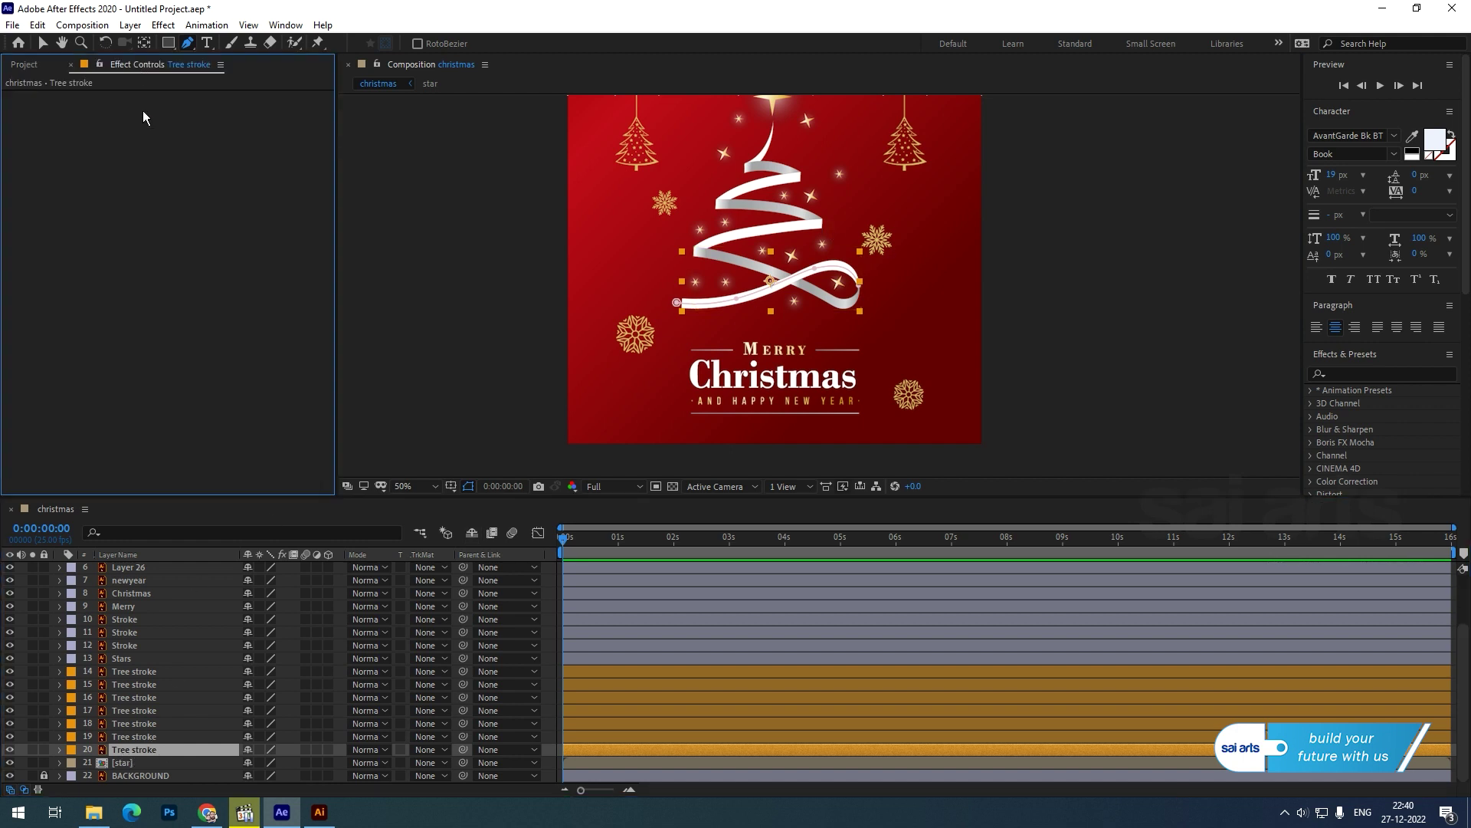
pyautogui.click(173, 28)
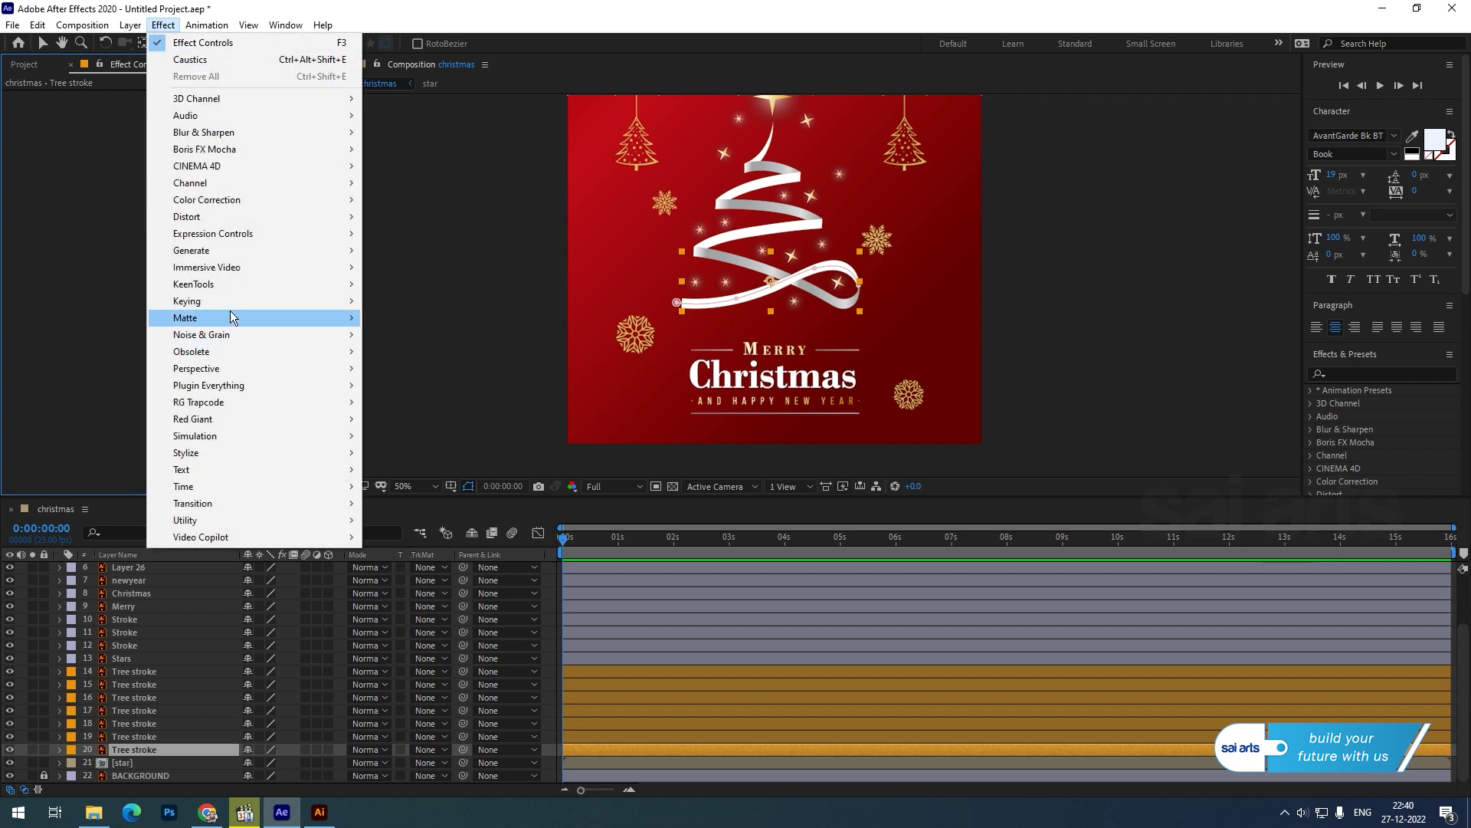
pyautogui.moveTo(255, 255)
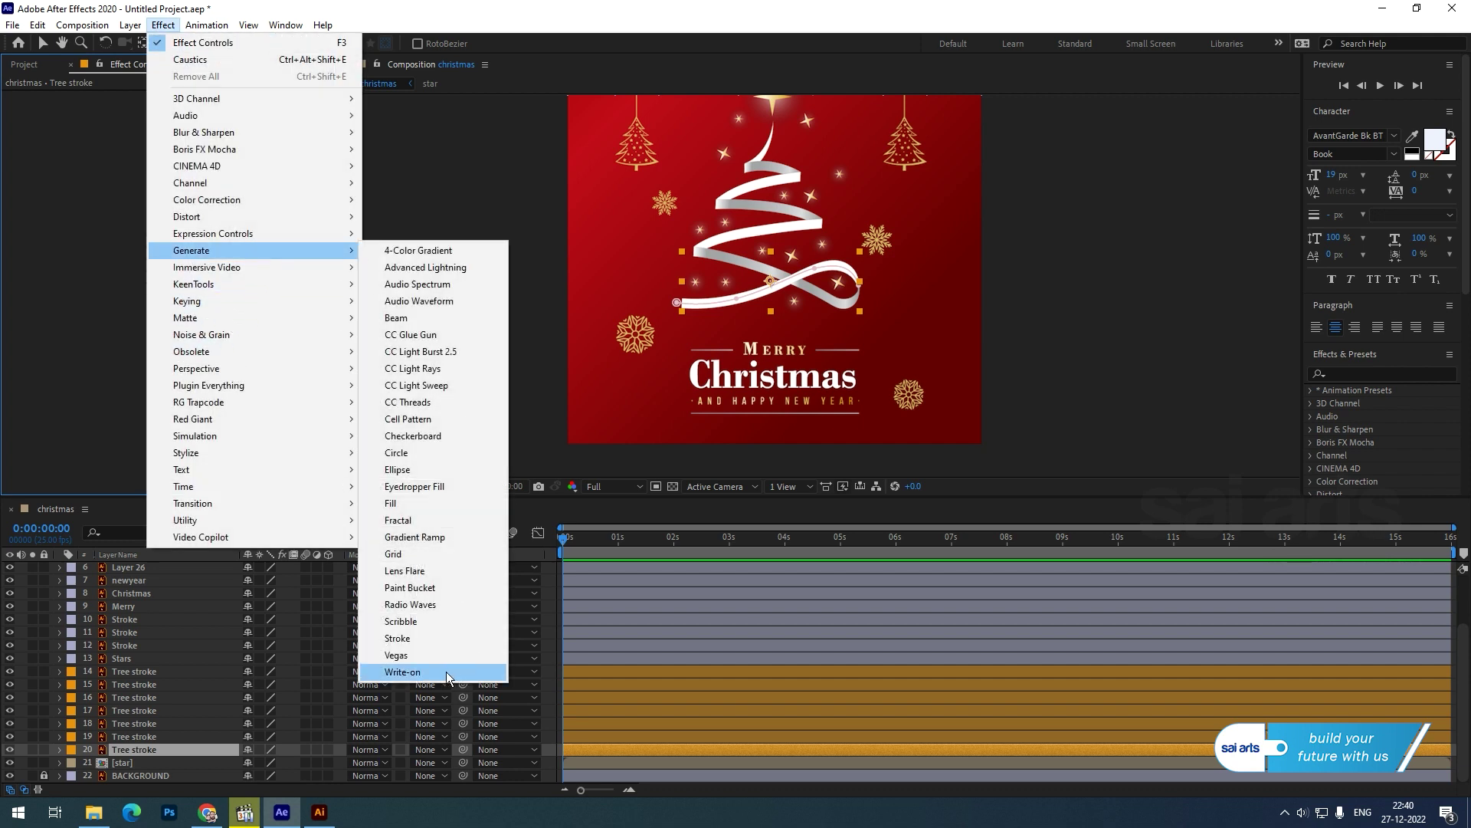
pyautogui.click(438, 642)
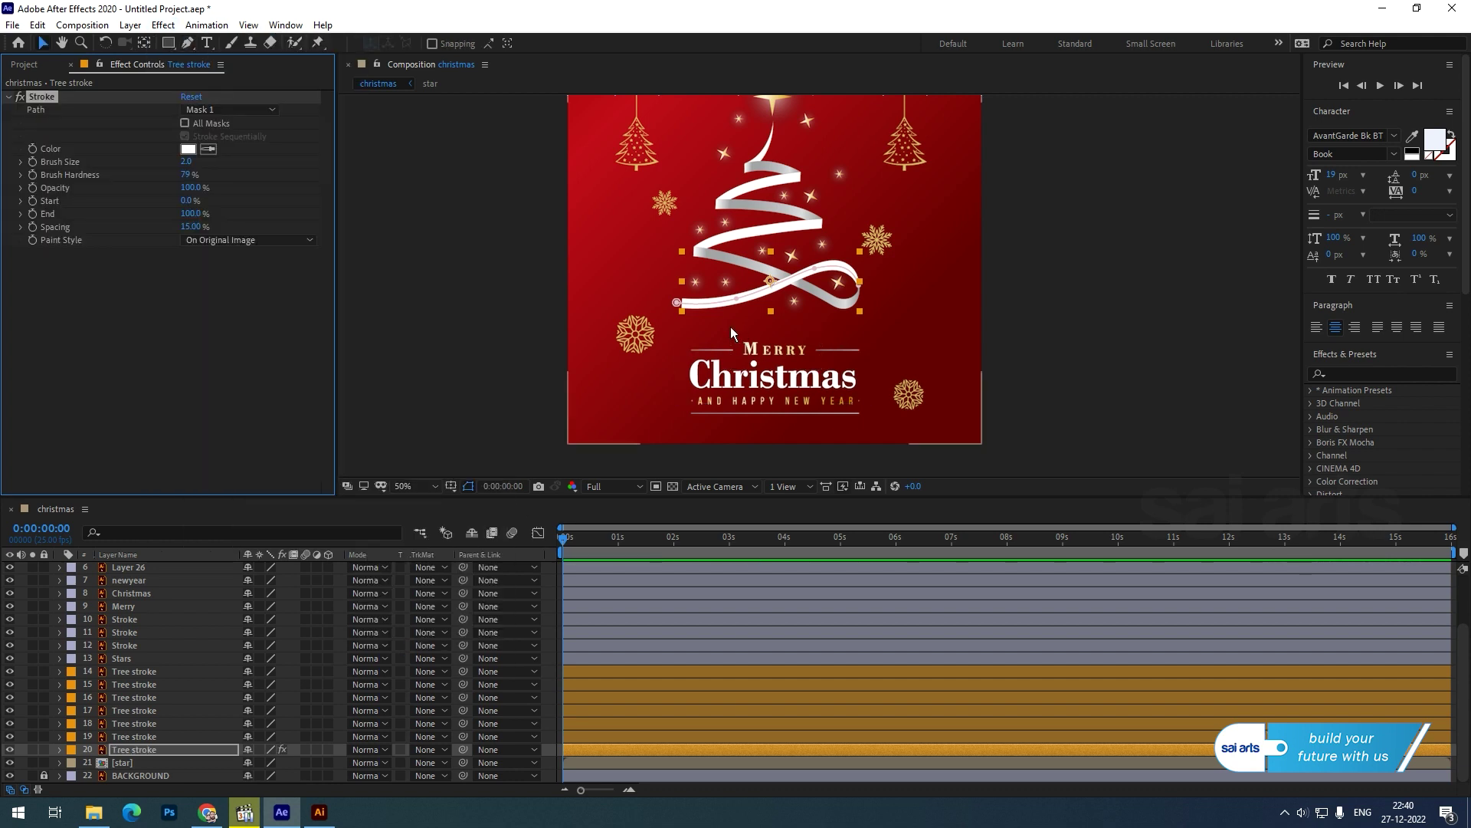
pyautogui.press('/')
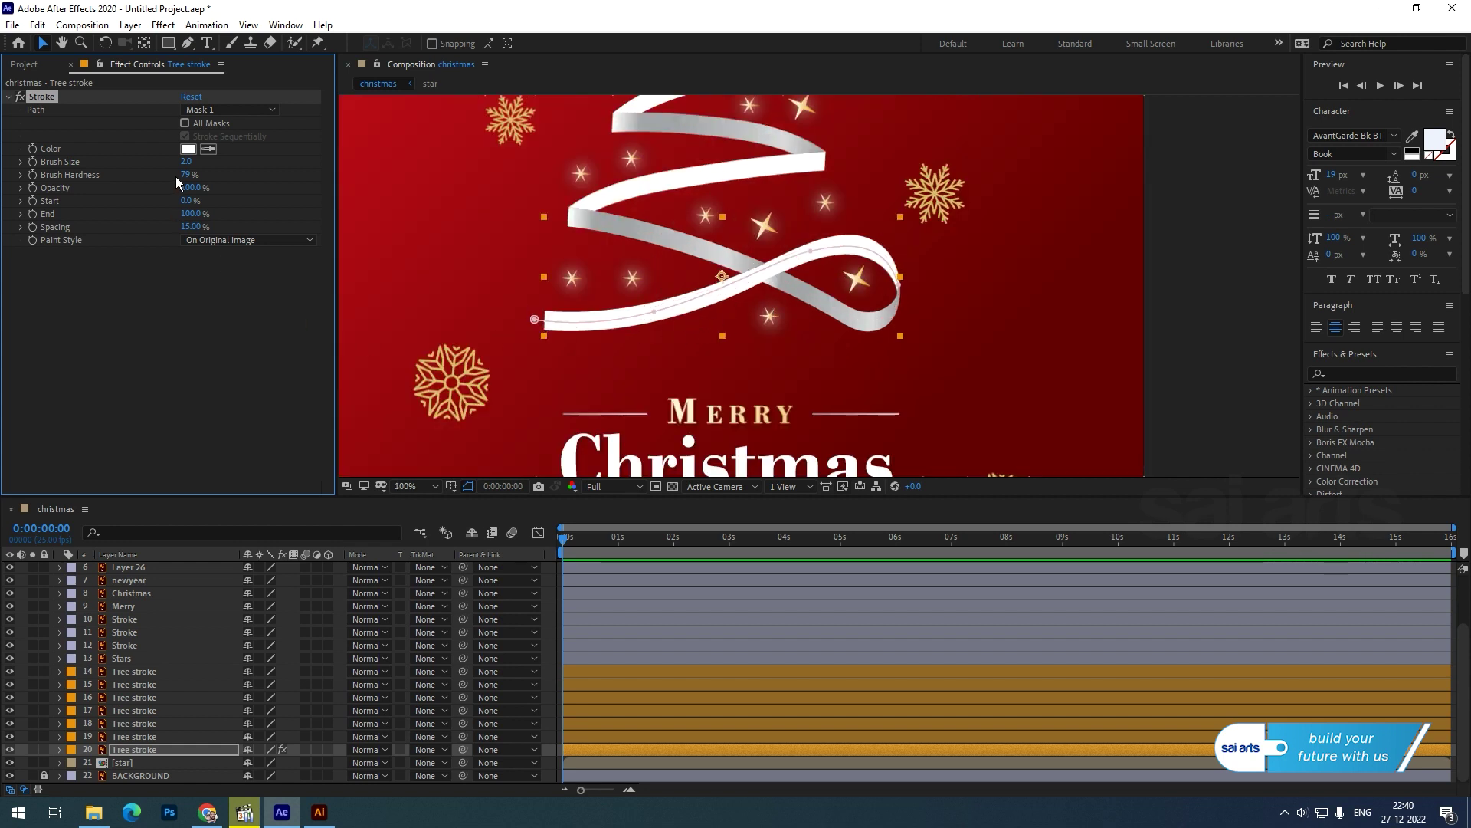
# Step: Try a dark red colour and brush size 7.5, then reset the Stroke to defaults
pyautogui.click(188, 149)
pyautogui.click(199, 125)
pyautogui.click(356, 40)
pyautogui.moveTo(188, 165); pyautogui.dragTo(228, 160)
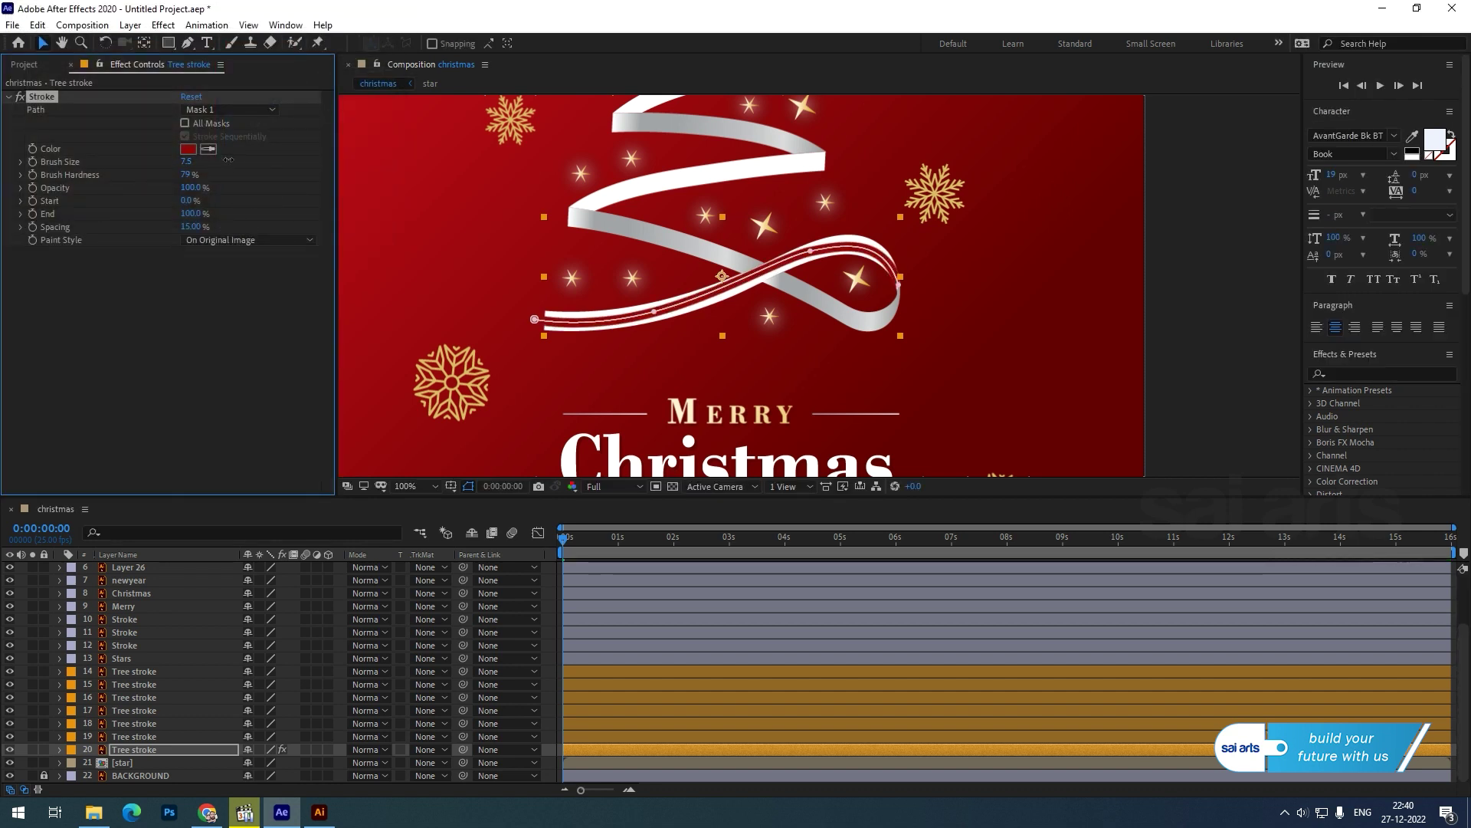
pyautogui.click(190, 97)
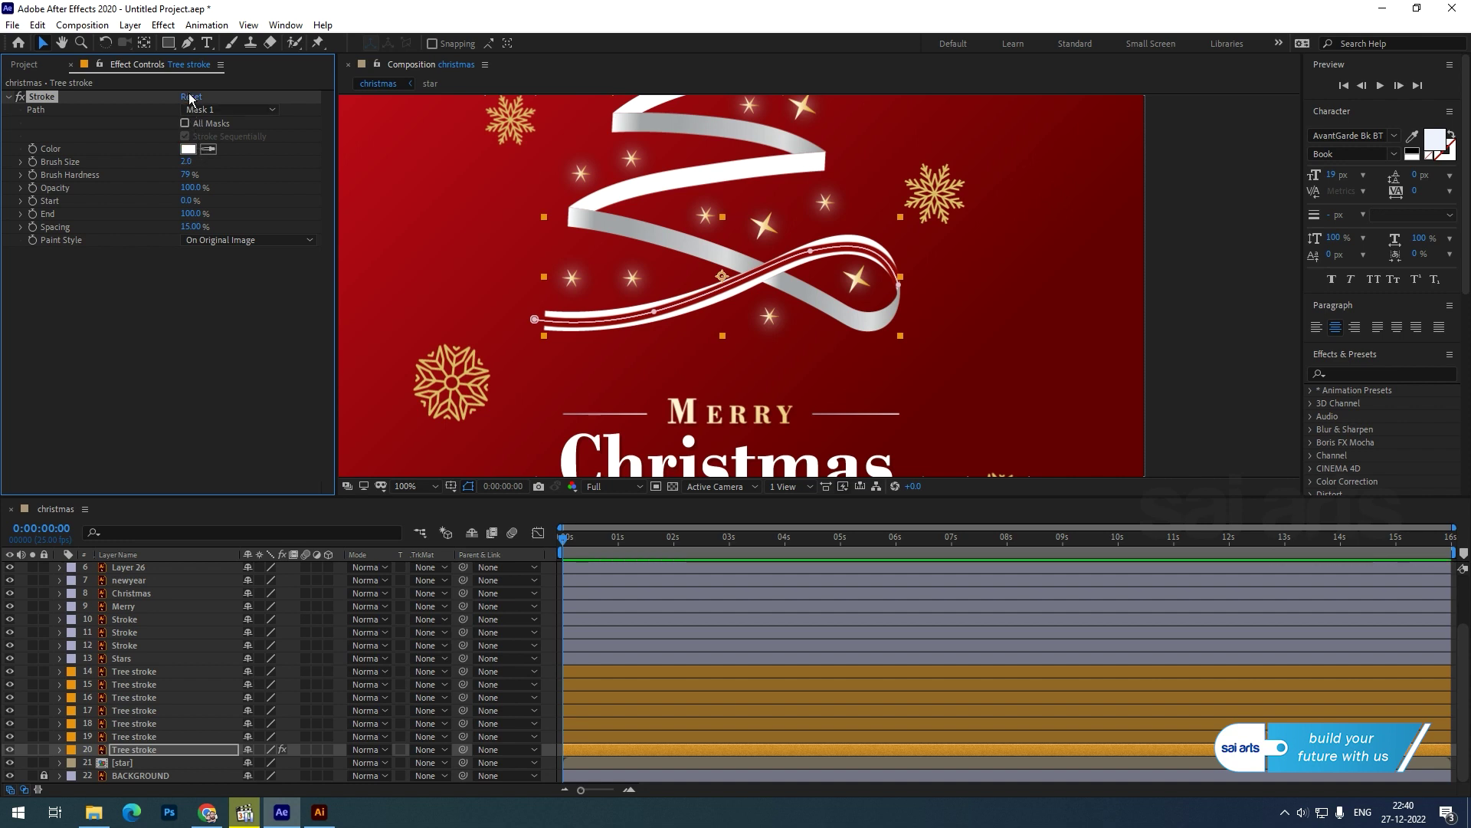
# Step: Set the Stroke to Reveal Original Image with Brush Size 36 and Hardness 100%
pyautogui.click(247, 240)
pyautogui.click(249, 293)
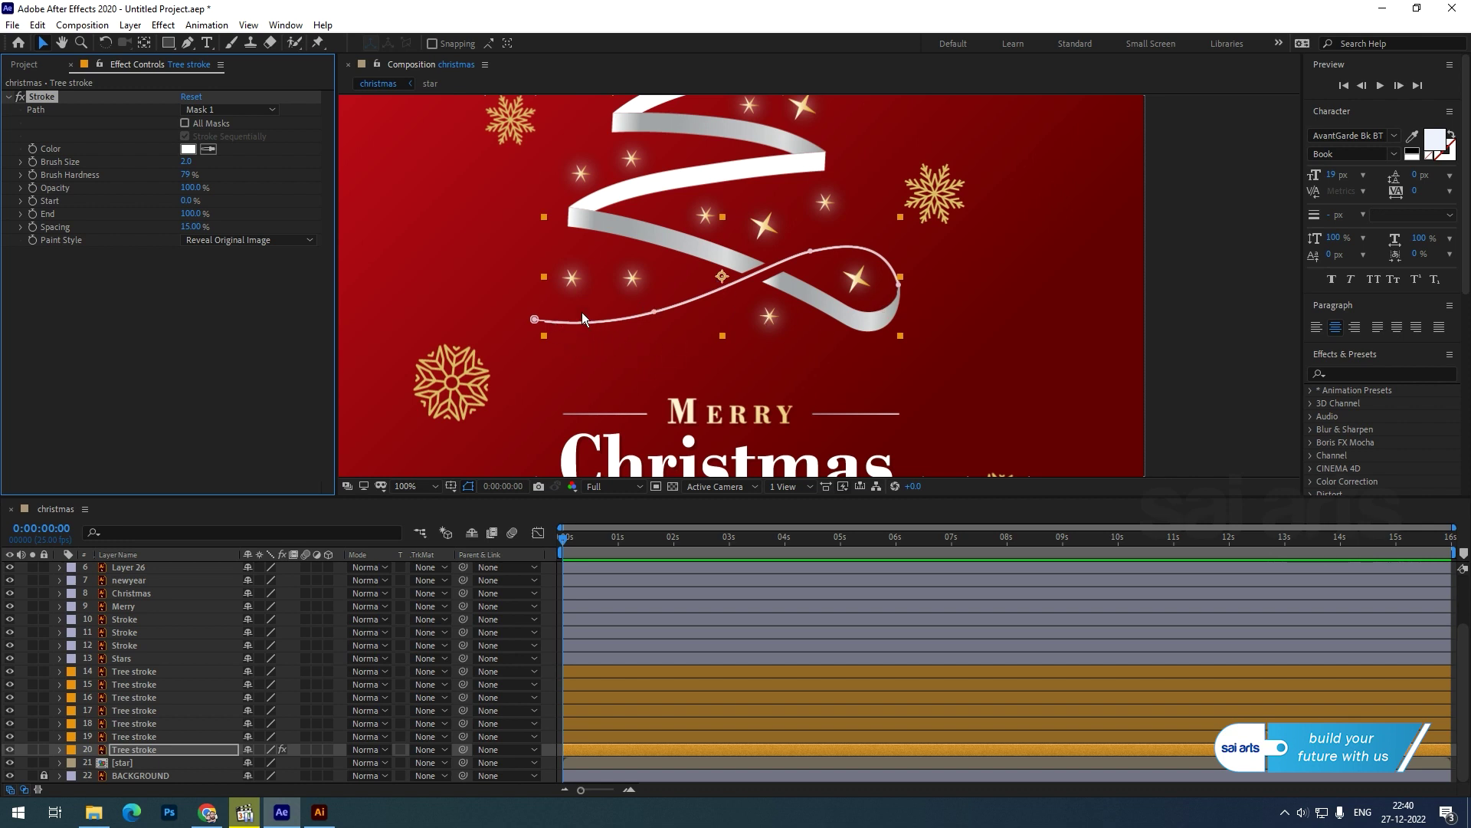
pyautogui.click(185, 162)
pyautogui.write('36')
pyautogui.press('Return')
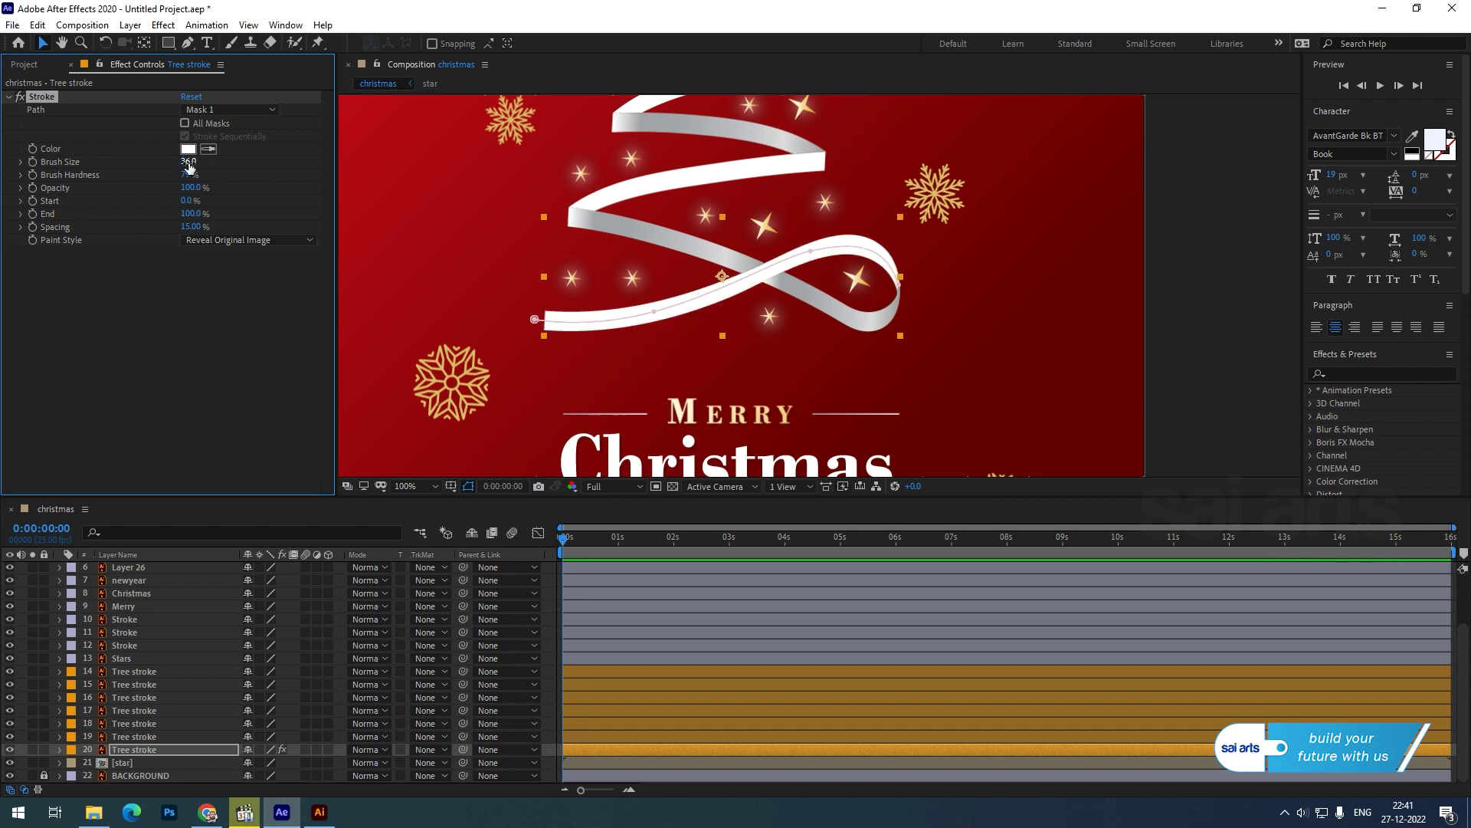
pyautogui.click(185, 174)
pyautogui.write('100')
pyautogui.press('Return')
# Step: Keyframe End at 0% and move the playhead to about 1 second
pyautogui.moveTo(191, 214)
pyautogui.mouseDown()
pyautogui.moveTo(134, 221)
pyautogui.moveTo(195, 214)
pyautogui.moveTo(149, 219)
pyautogui.moveTo(190, 201)
pyautogui.moveTo(173, 214)
pyautogui.moveTo(184, 220)
pyautogui.moveTo(122, 224)
pyautogui.mouseUp()
pyautogui.click(33, 215)
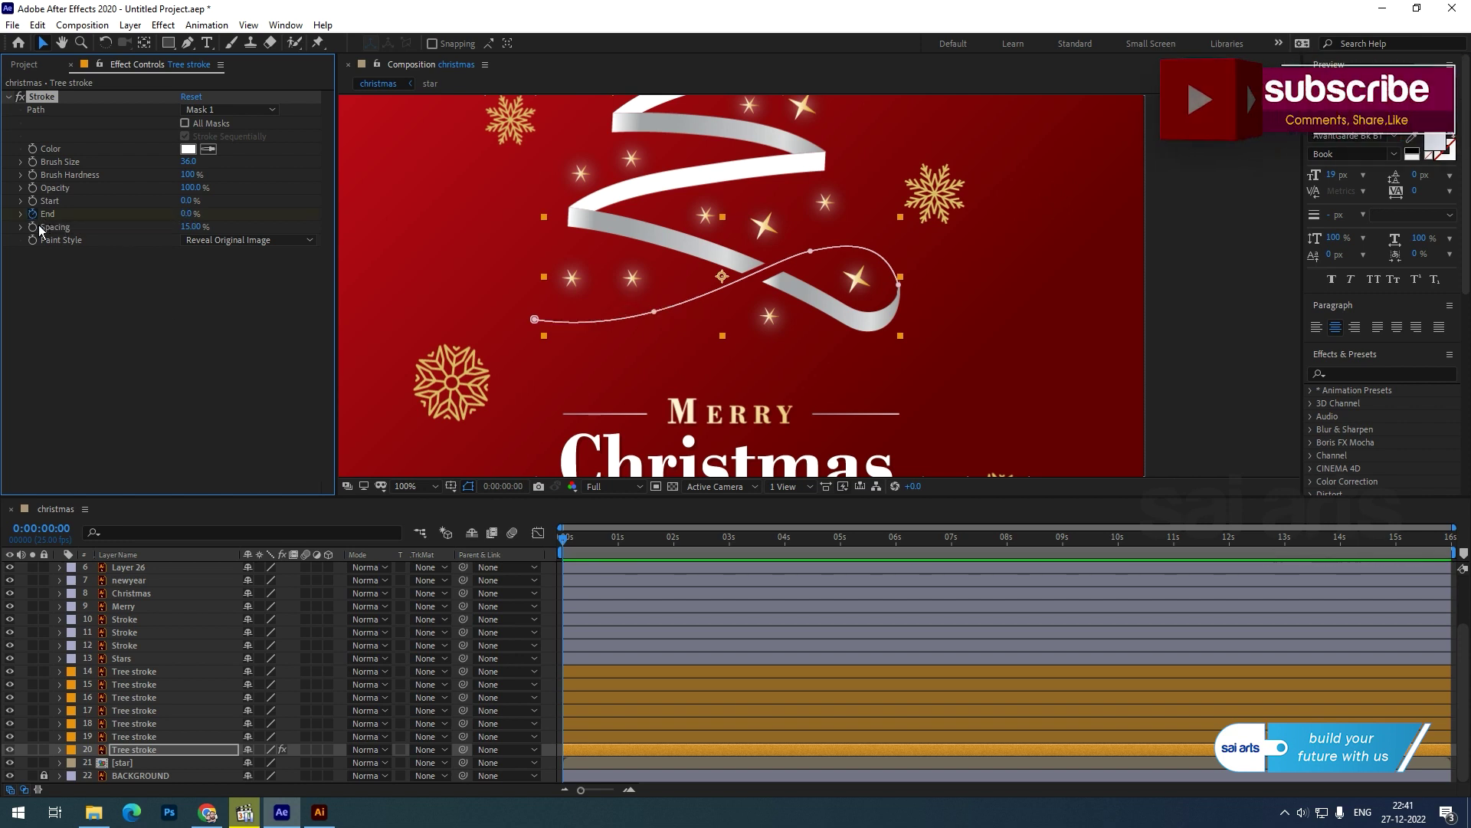
pyautogui.click(622, 541)
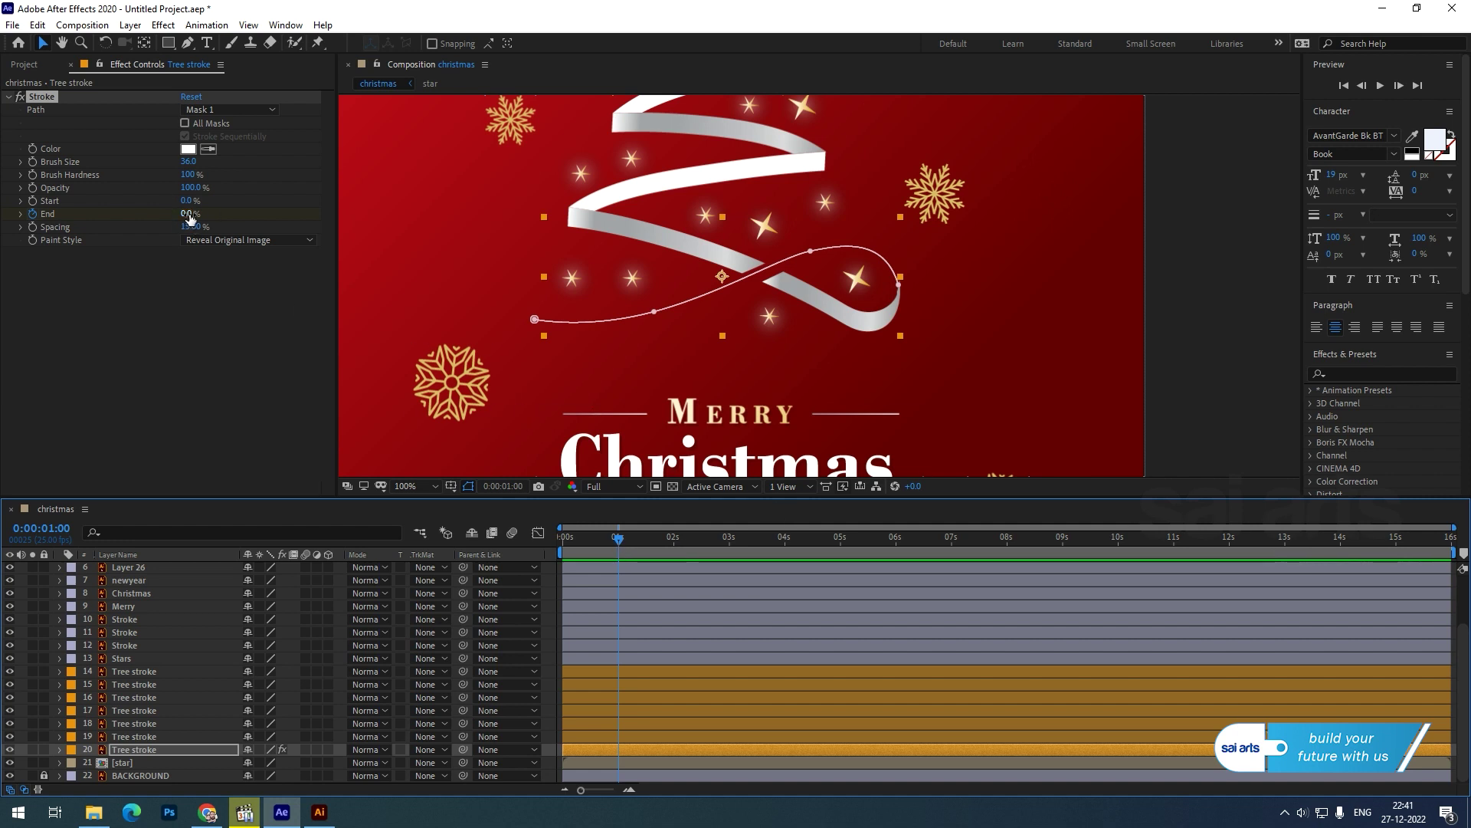
# Step: Set End to 100% at one second and preview the bottom ribbon drawing on
pyautogui.moveTo(181, 214); pyautogui.dragTo(470, 226)
pyautogui.press('space')
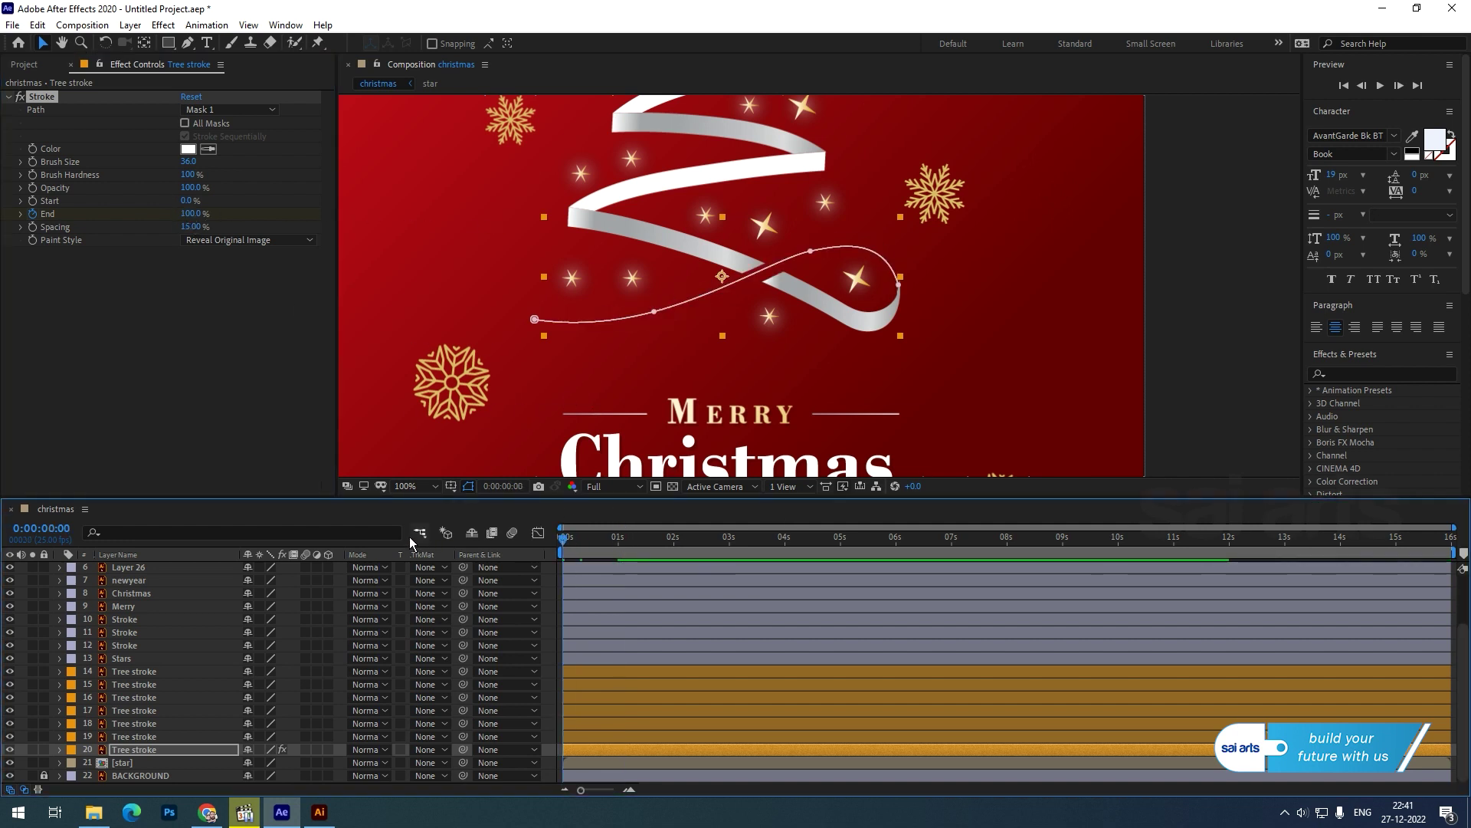
pyautogui.press('space')
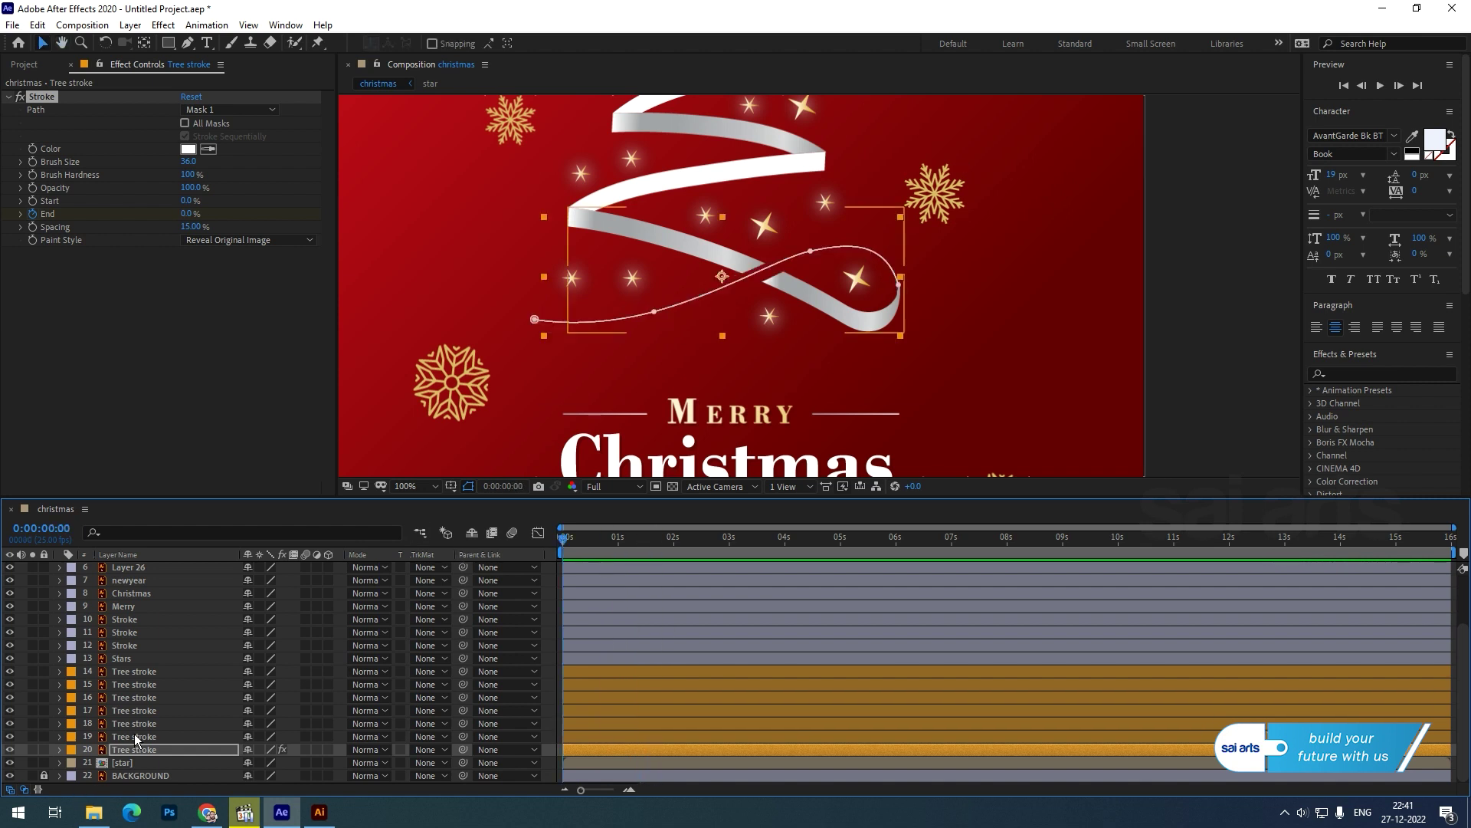
# Step: Paste layer 20's Stroke effect onto Tree stroke layer 19 and scrub to check it
pyautogui.click(134, 736)
pyautogui.click(127, 752)
pyautogui.click(46, 96)
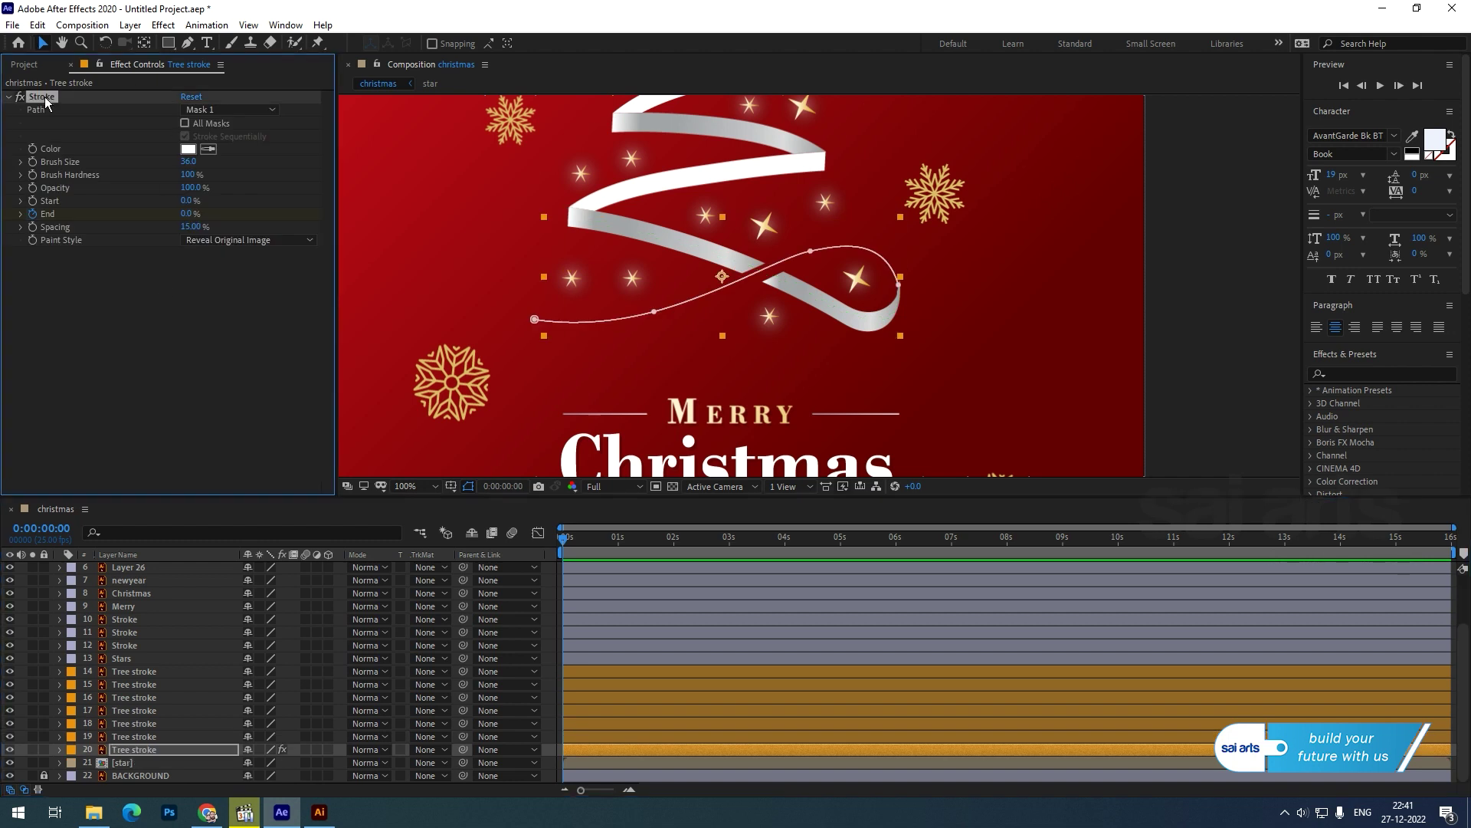
pyautogui.click(147, 737)
pyautogui.hotkey('ctrl', 'v')
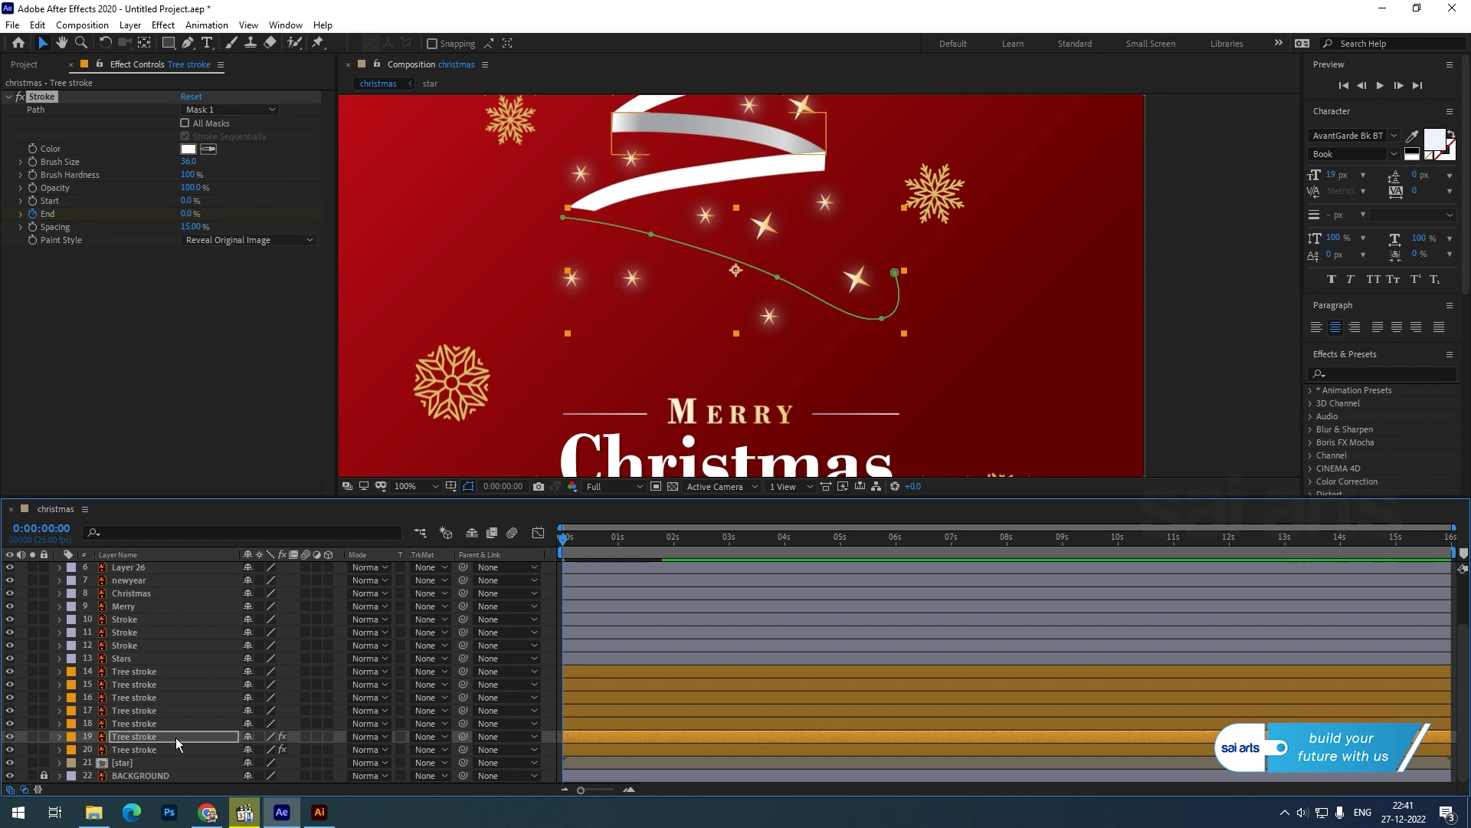
pyautogui.moveTo(567, 545)
pyautogui.mouseDown()
pyautogui.moveTo(601, 536)
pyautogui.moveTo(514, 551)
pyautogui.mouseUp()
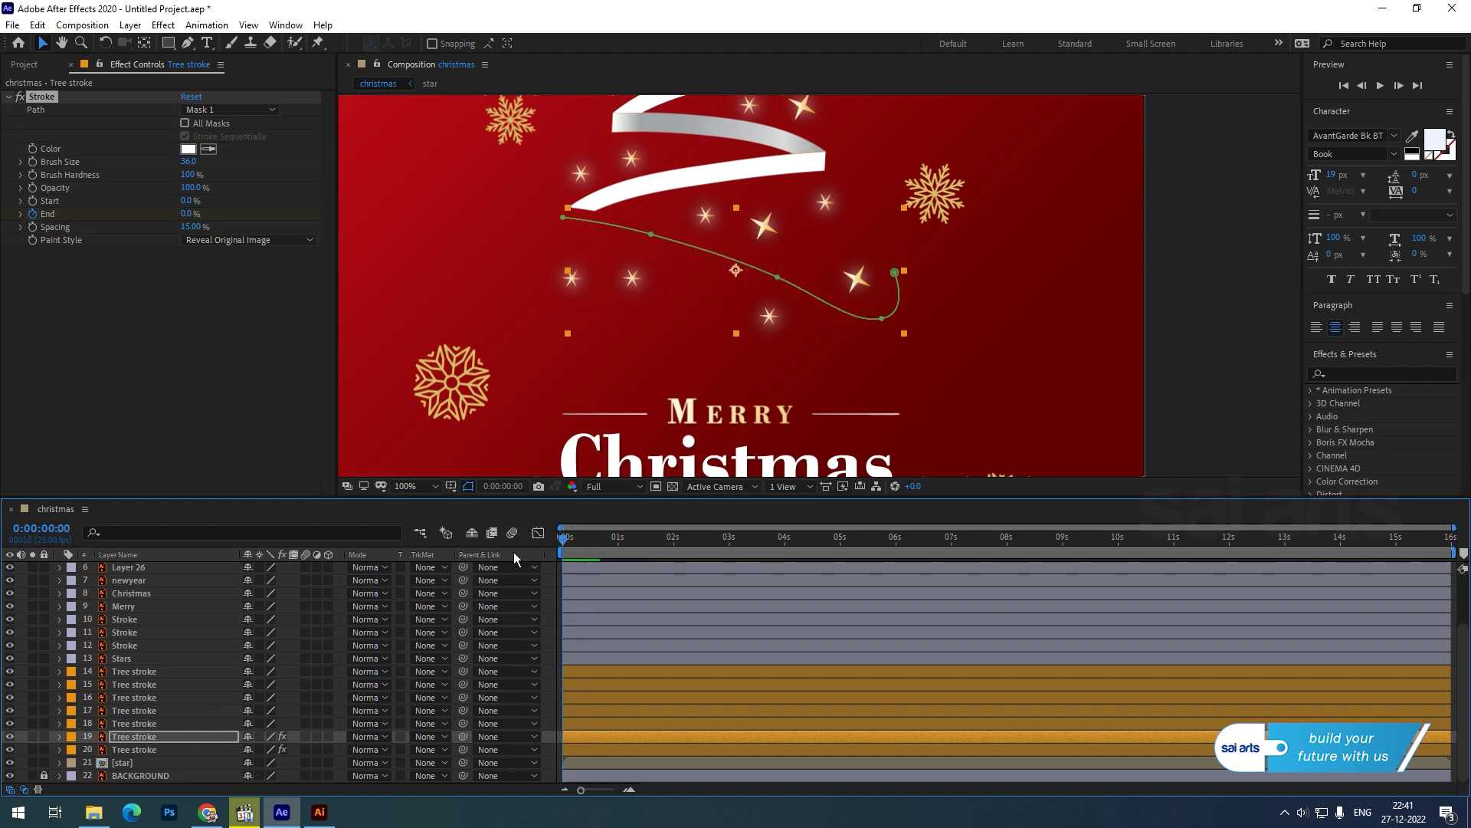
# Step: Paste the Stroke effect onto Tree stroke layers 18, 17, 16, 15 and 14
pyautogui.click(130, 723)
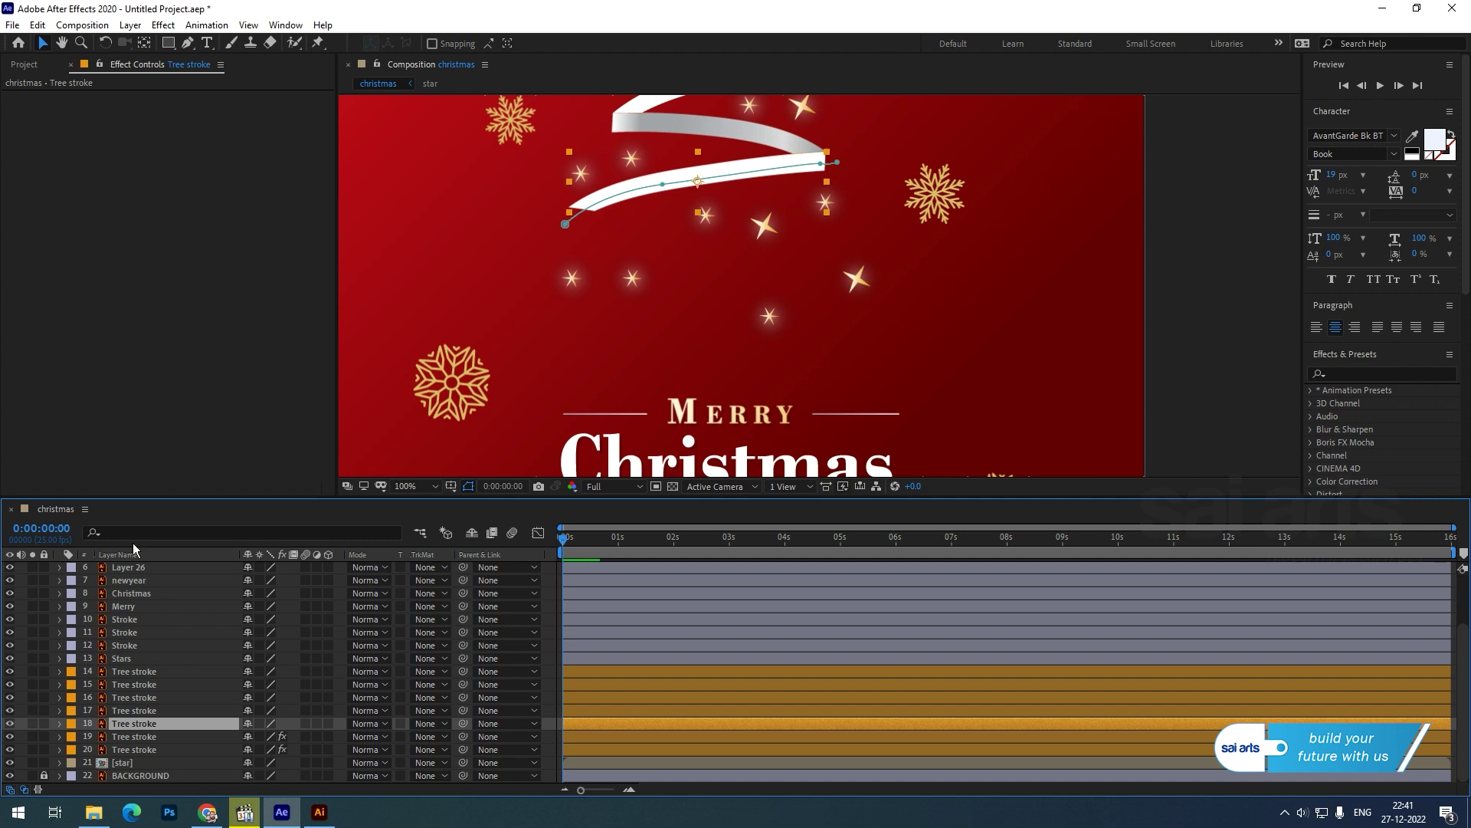
pyautogui.hotkey('ctrl', 'v')
pyautogui.click(132, 710)
pyautogui.hotkey('ctrl', 'v')
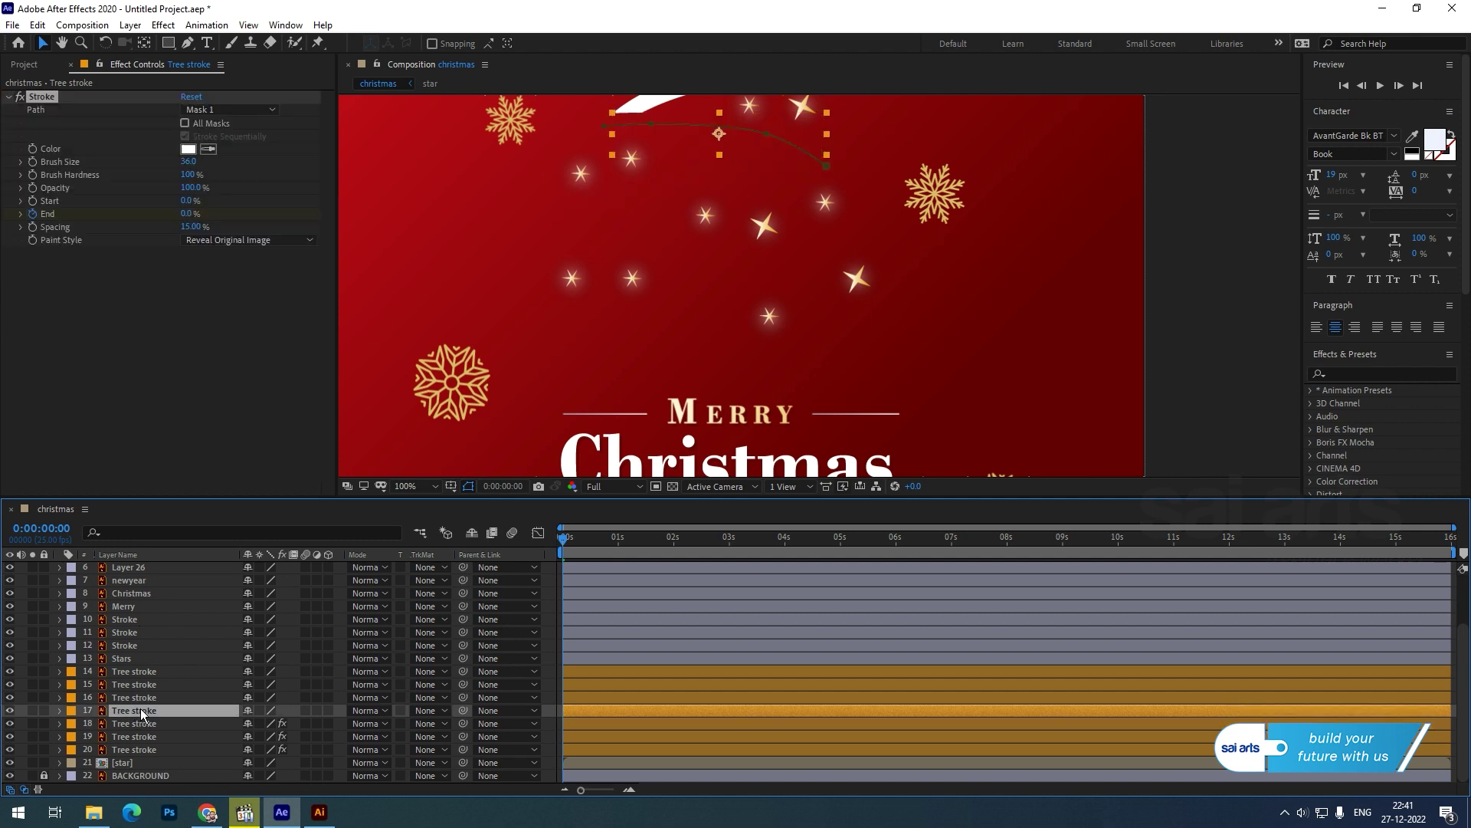
pyautogui.click(140, 696)
pyautogui.hotkey('ctrl', 'v')
pyautogui.click(144, 685)
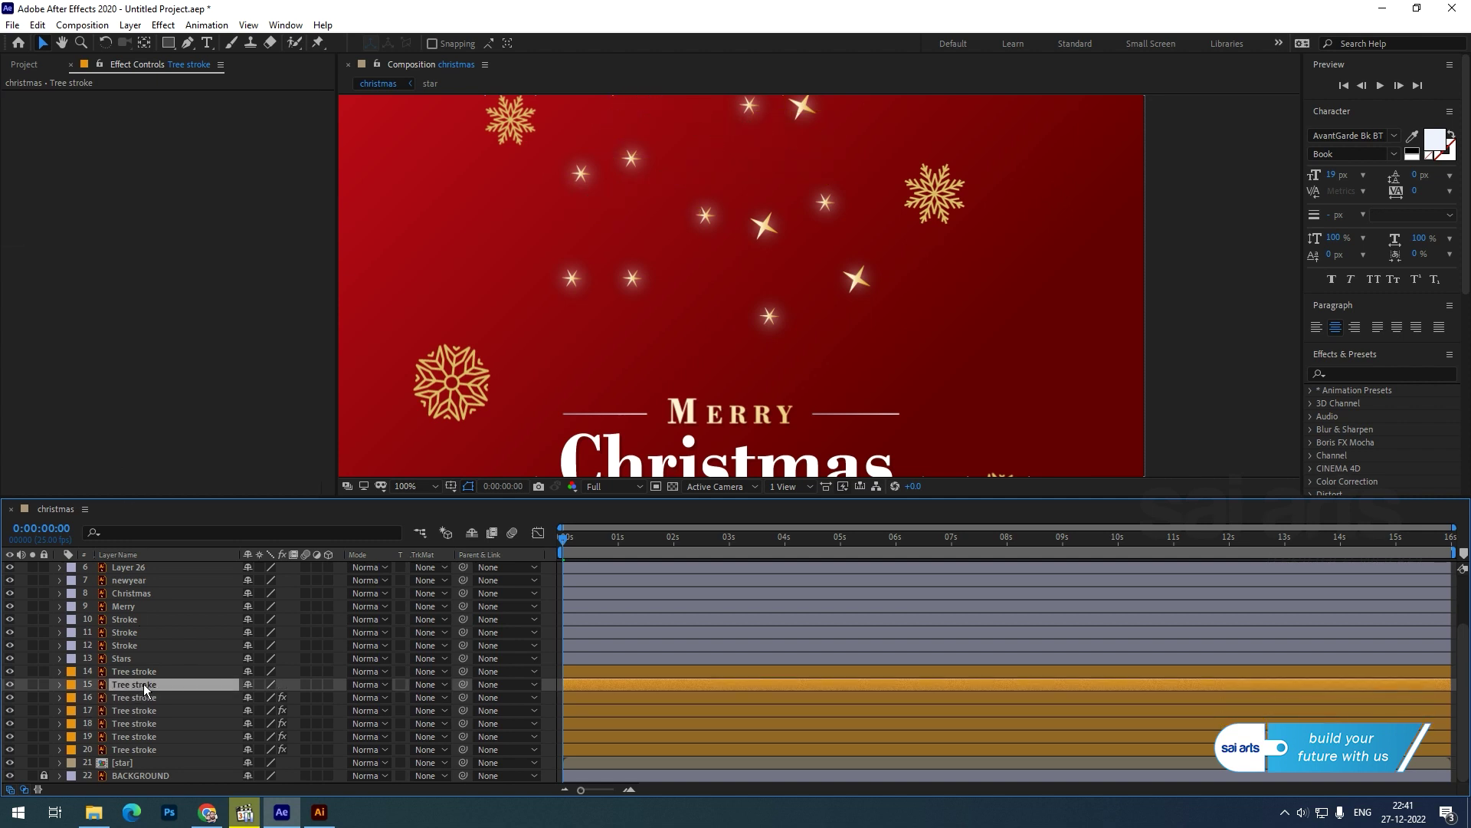
pyautogui.hotkey('ctrl', 'v')
pyautogui.click(146, 672)
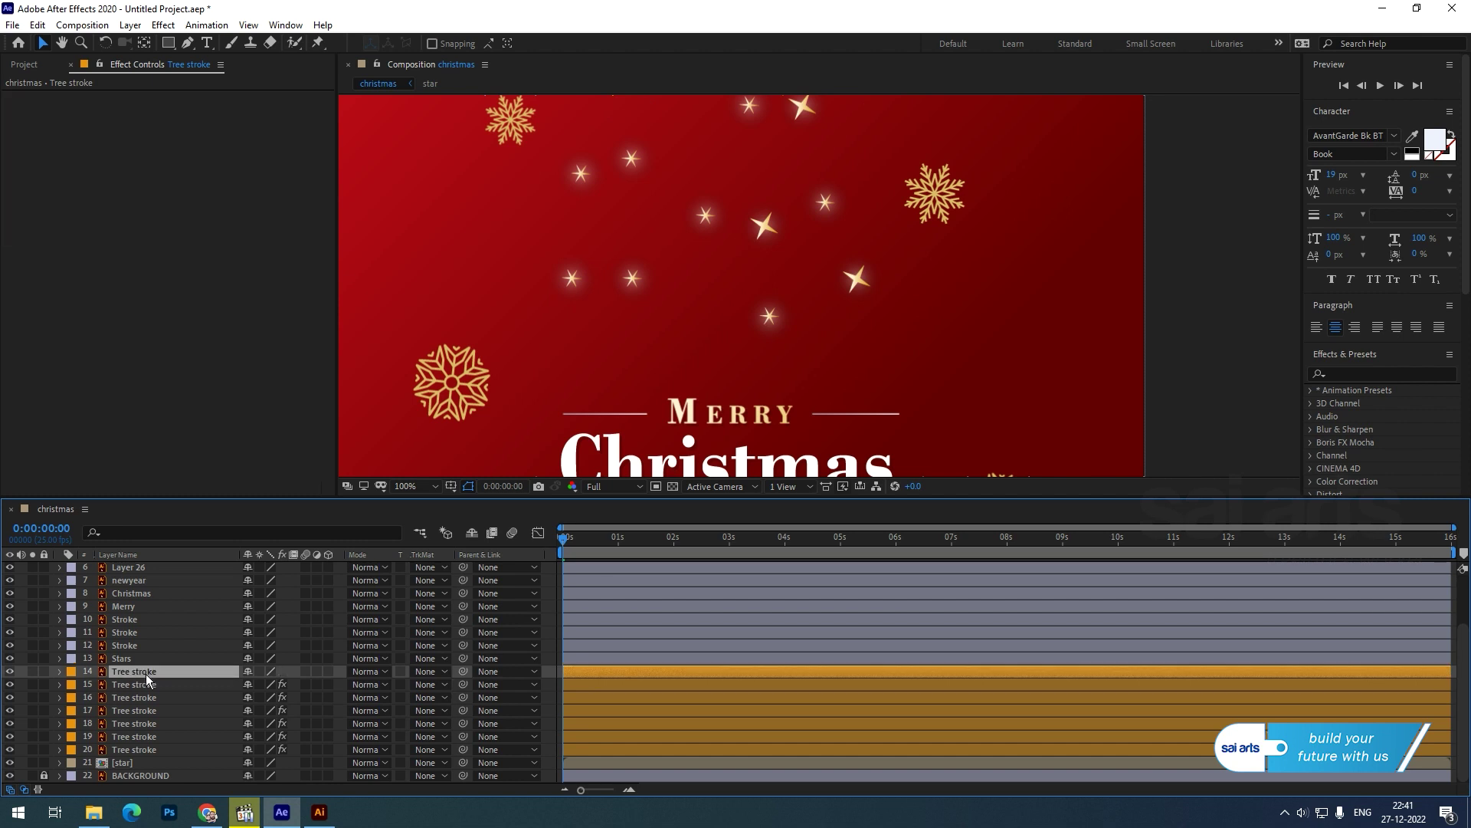
pyautogui.hotkey('ctrl', 'v')
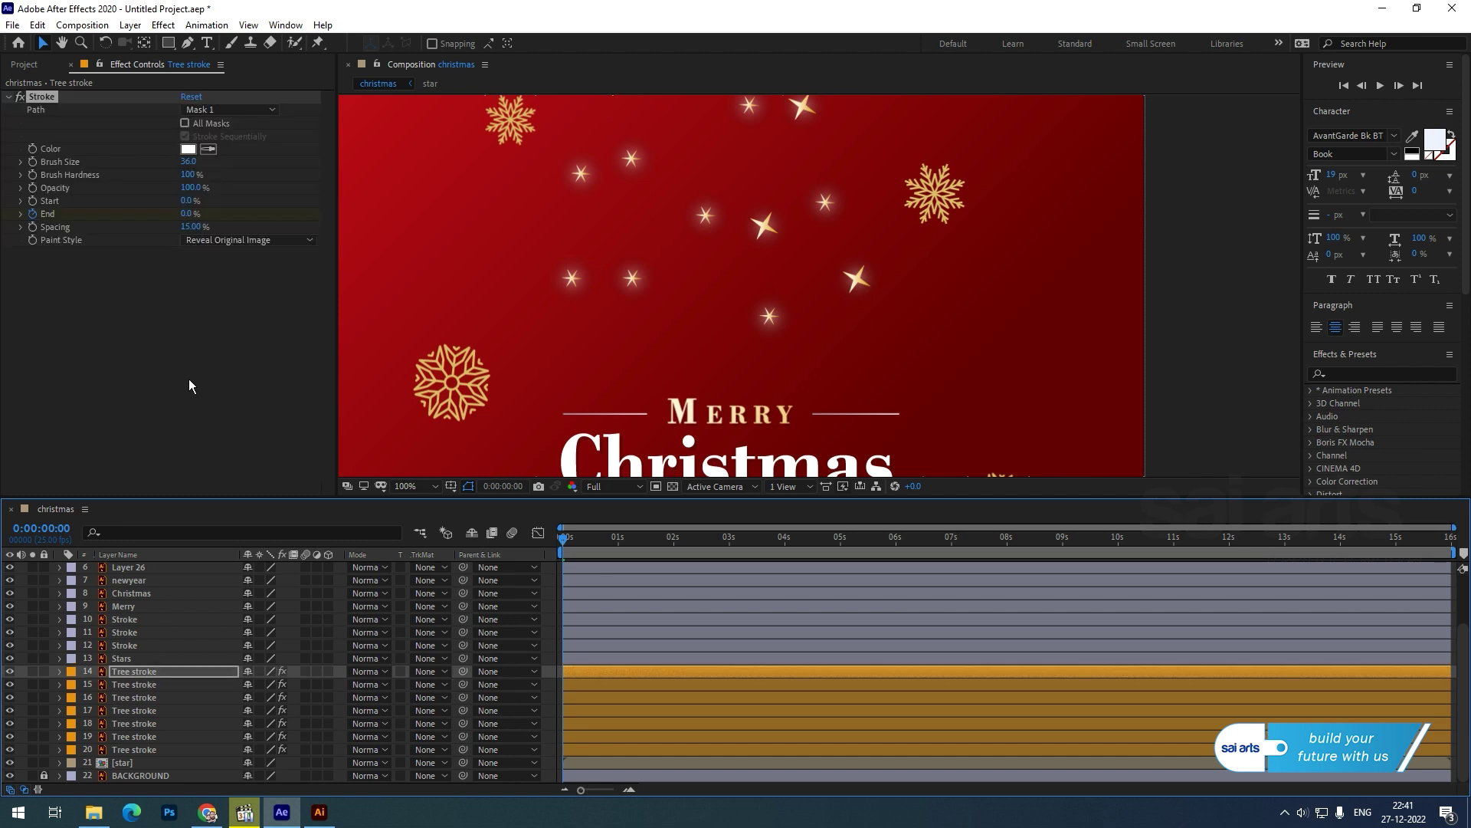
# Step: Preview the ribbon tree drawing on, then select Tree stroke layers 14–20 together
pyautogui.press('space')
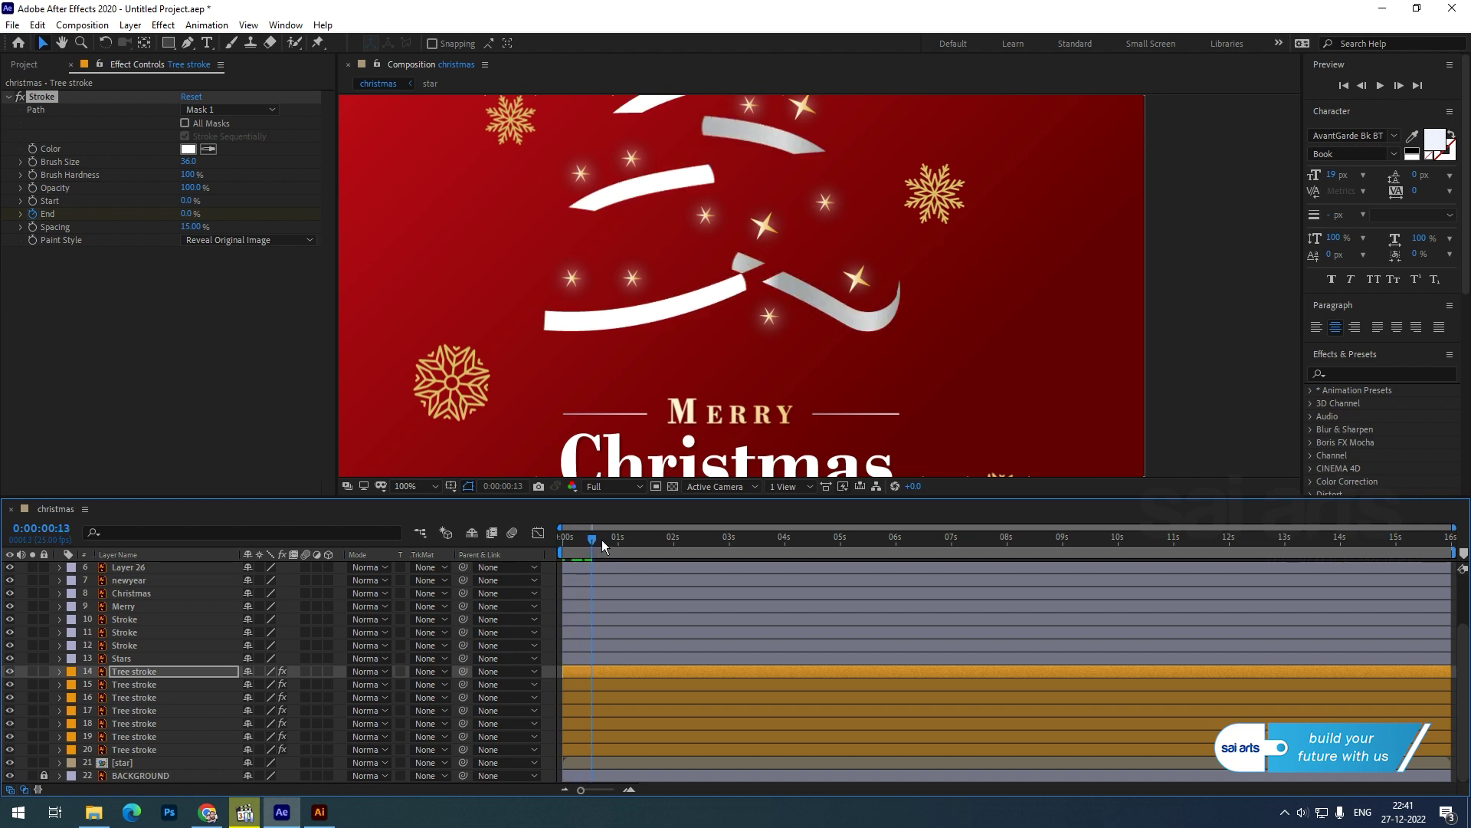
pyautogui.moveTo(765, 267); pyautogui.dragTo(752, 413)
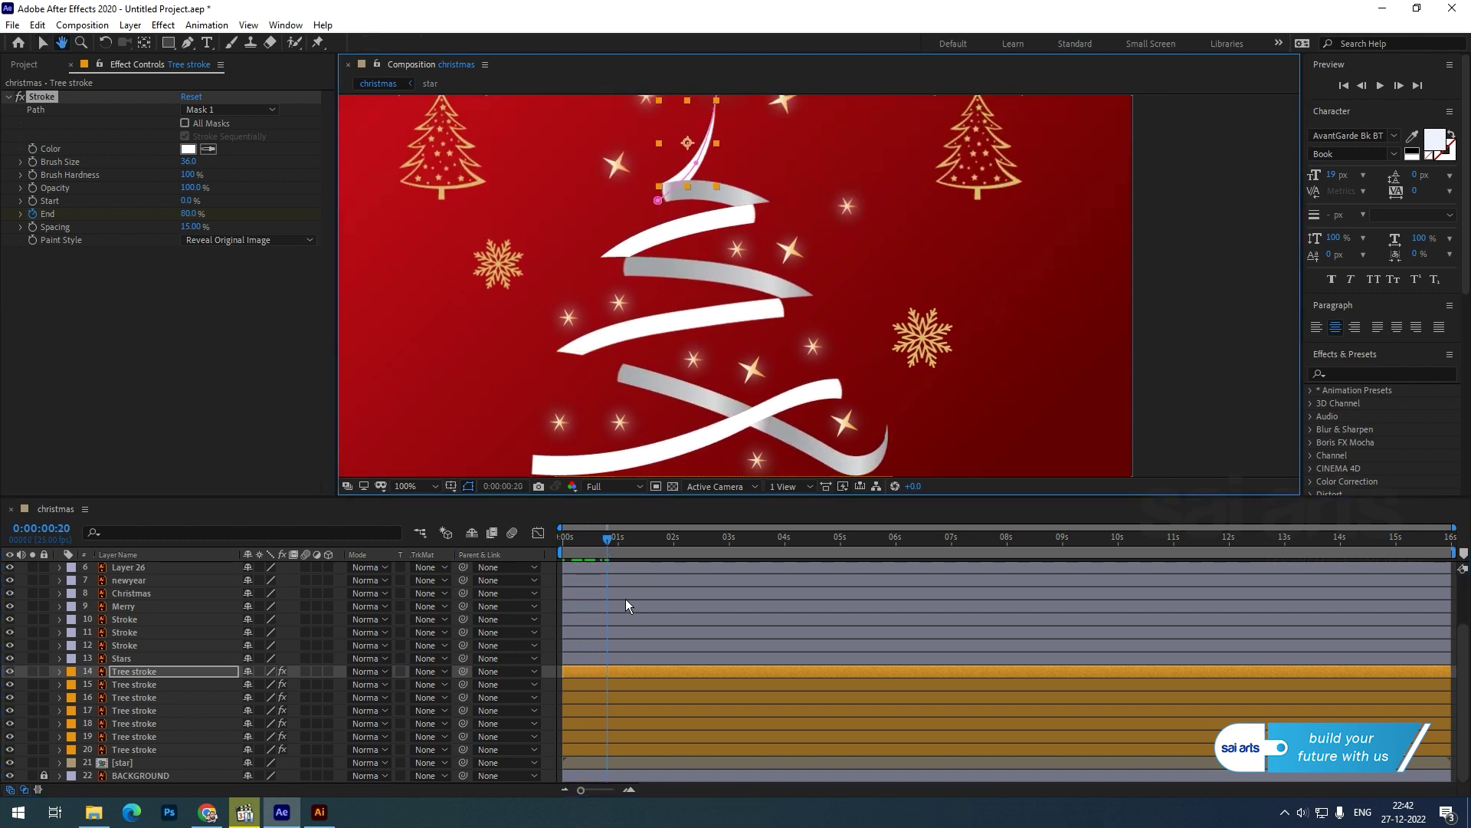
pyautogui.moveTo(588, 540); pyautogui.dragTo(537, 545)
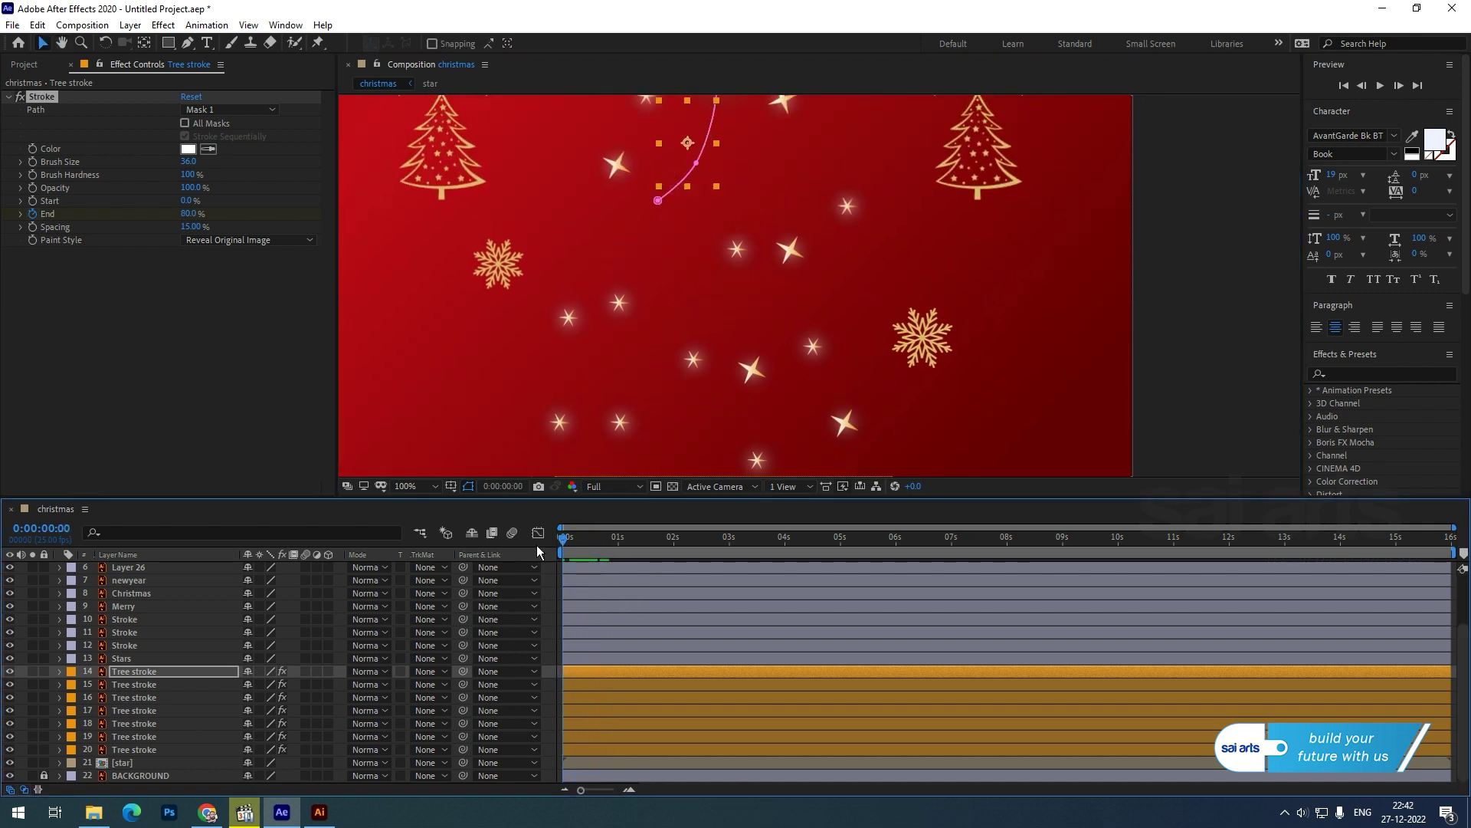
pyautogui.keyDown('shift'); pyautogui.click(149, 749); pyautogui.keyUp('shift')
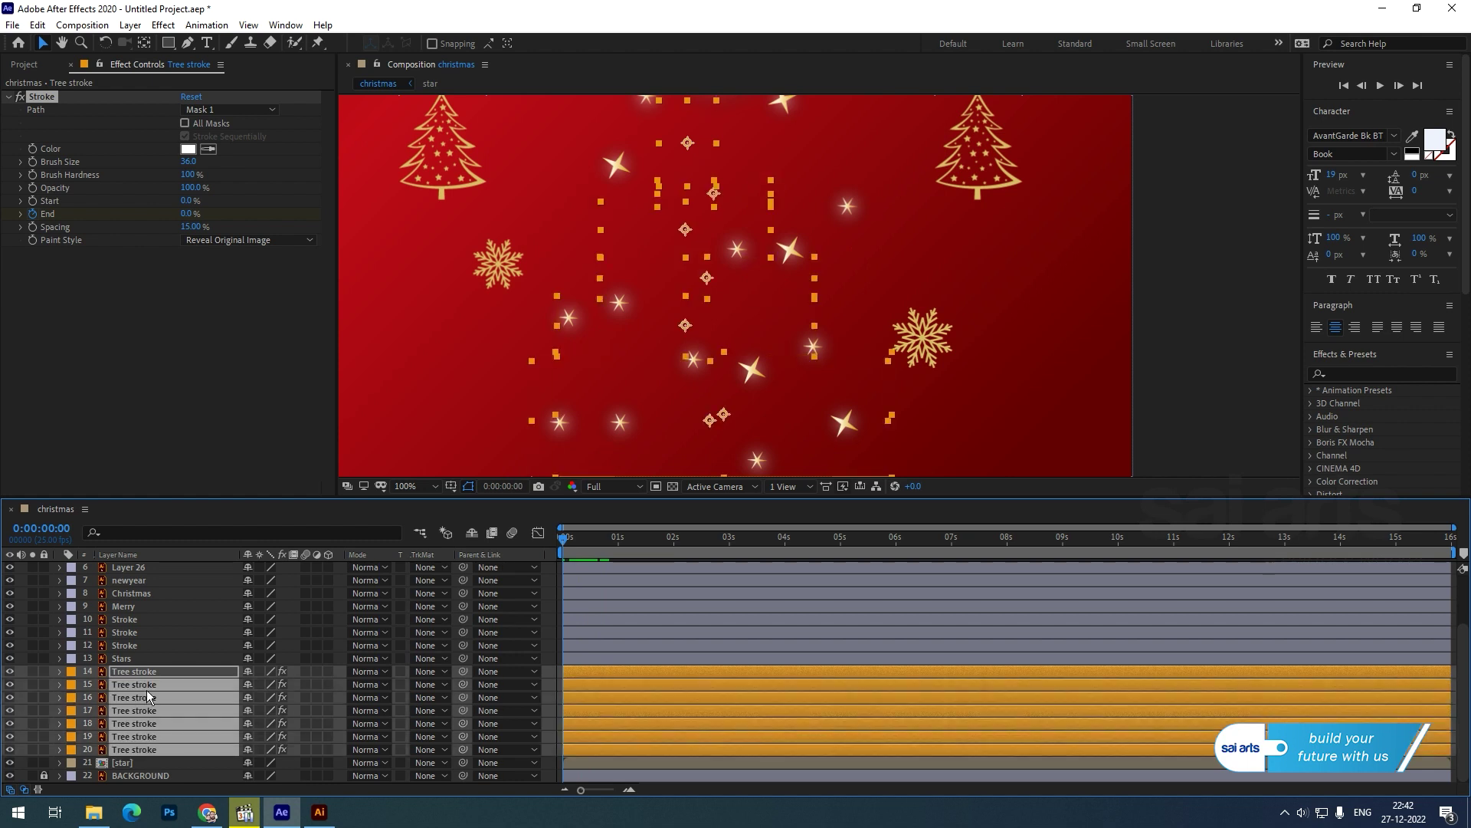
# Step: Reveal the End keyframes of all Tree stroke layers and apply Easy Ease to them
pyautogui.press('u')
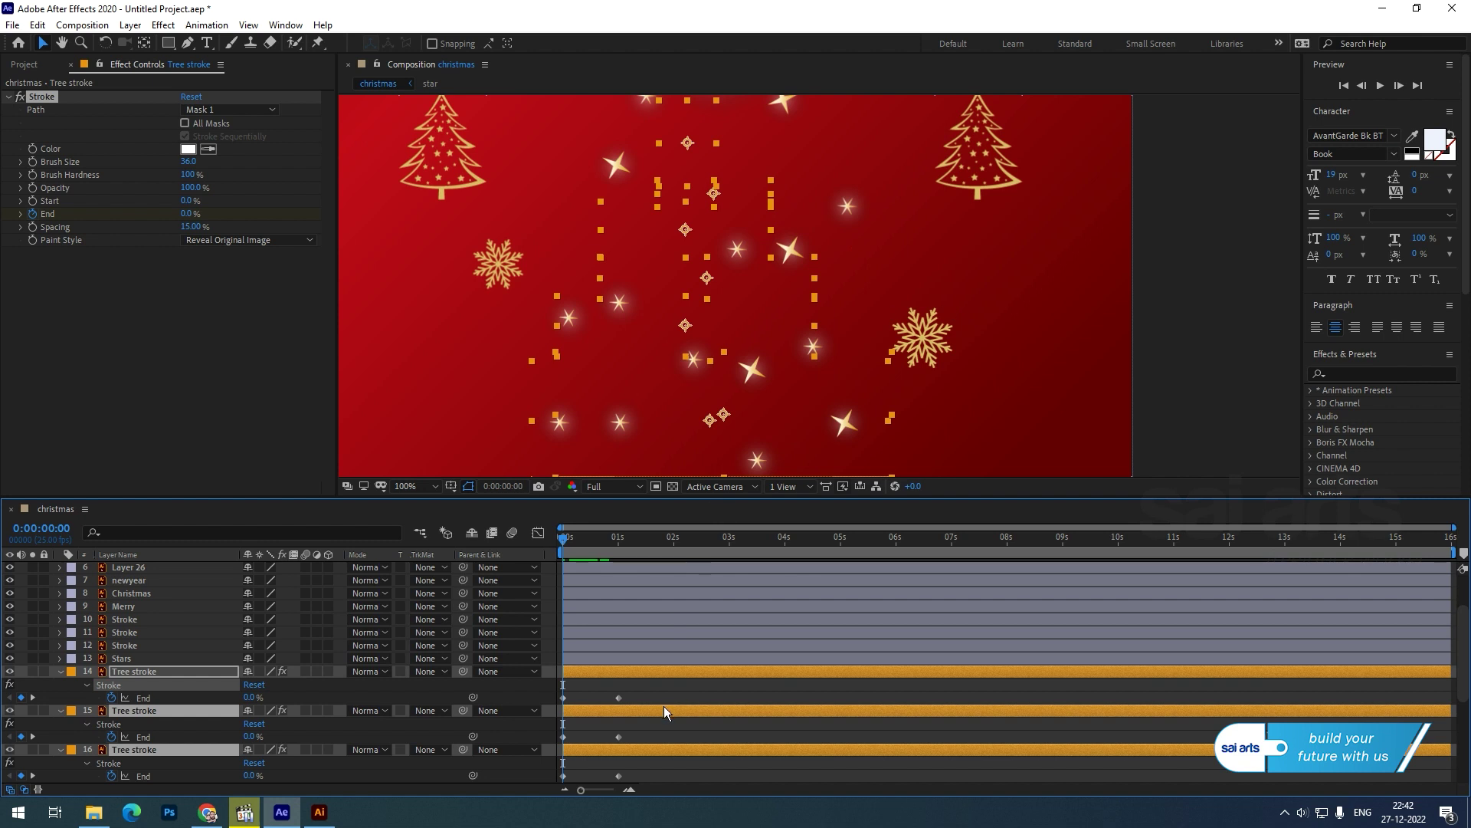
pyautogui.scroll(-1, 663, 705)
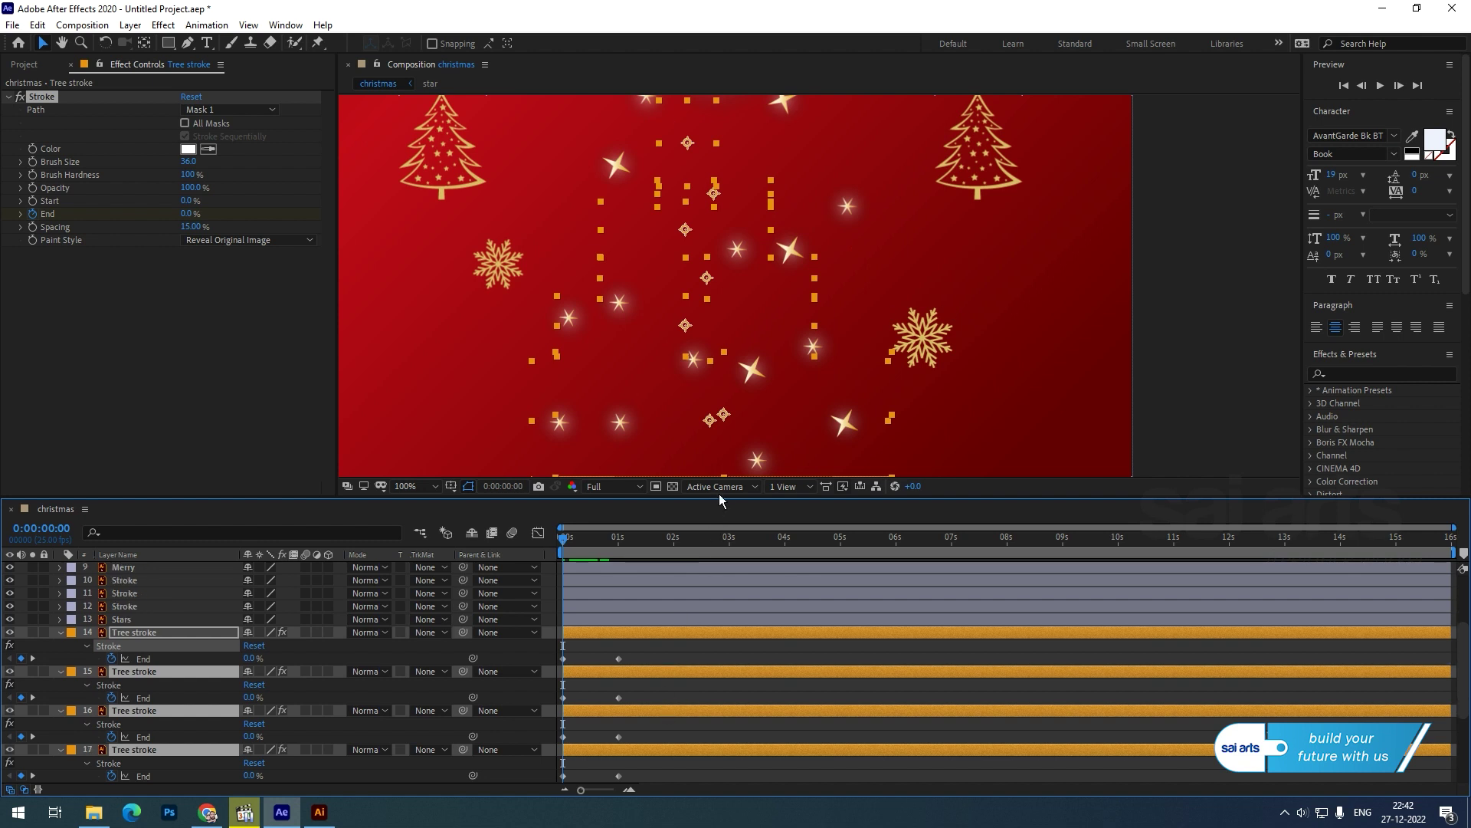
pyautogui.moveTo(709, 496); pyautogui.dragTo(716, 390)
pyautogui.scroll(-1, 640, 619)
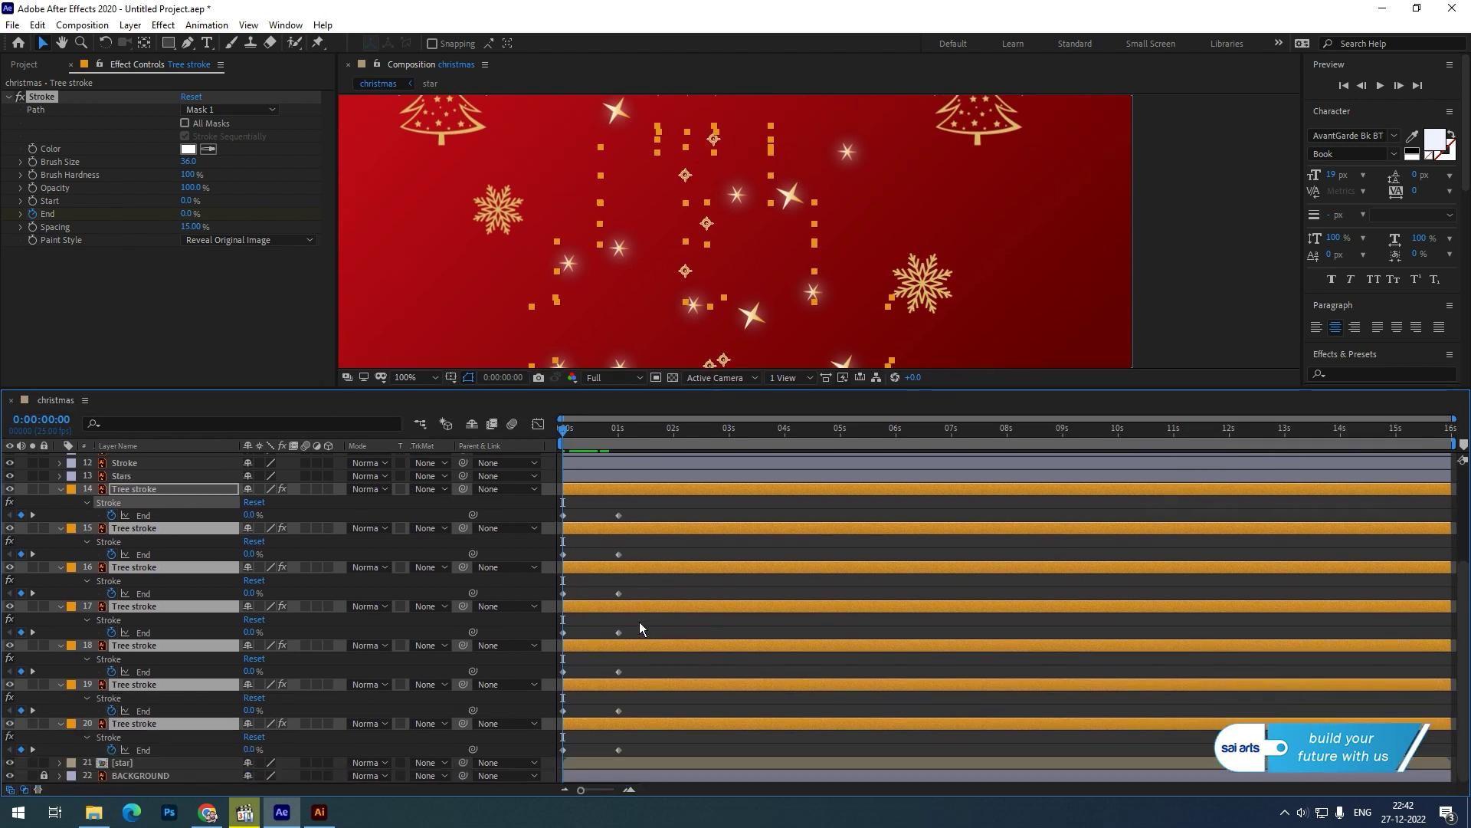
pyautogui.moveTo(659, 508); pyautogui.dragTo(551, 758)
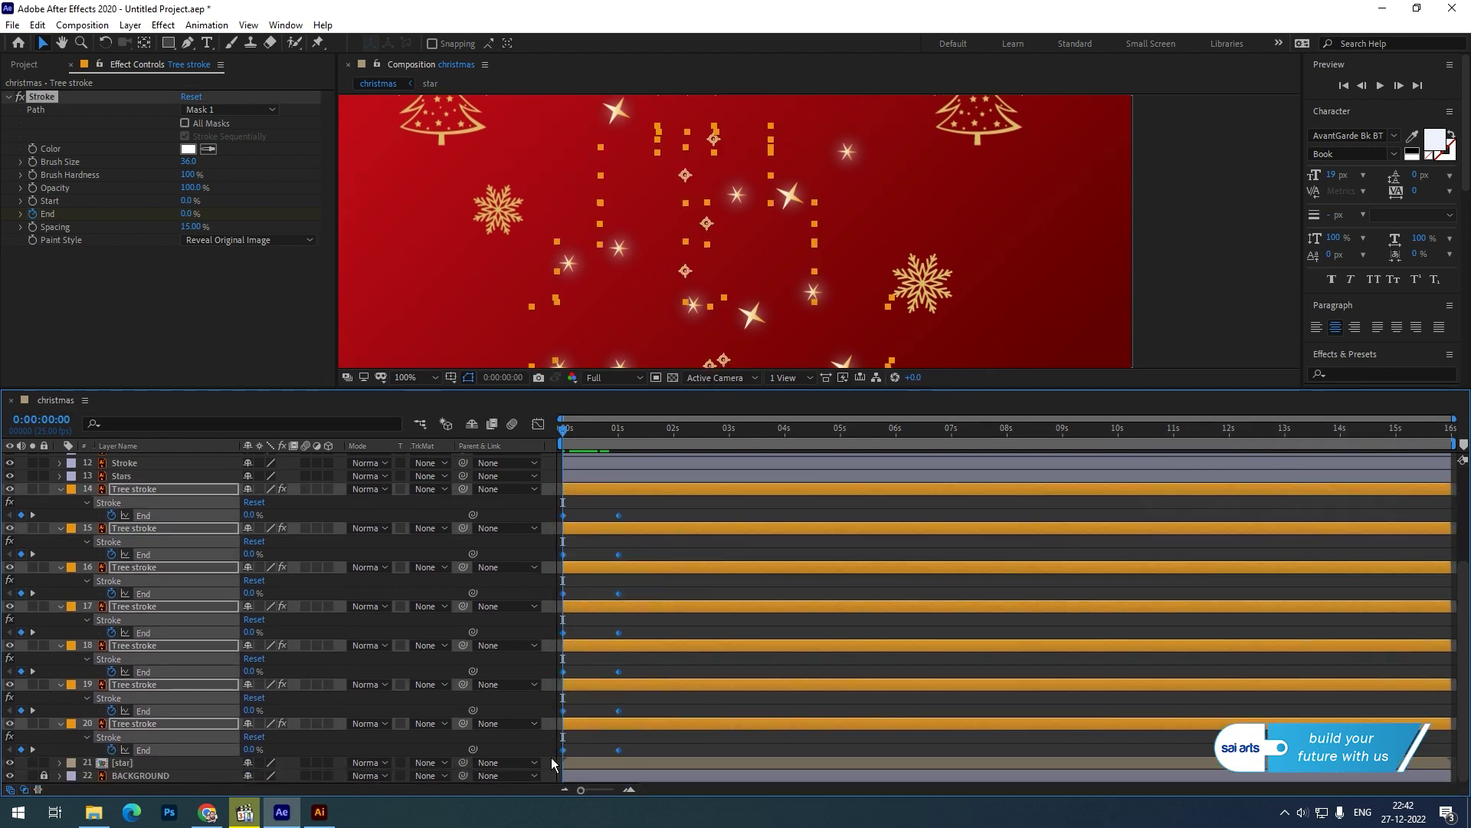
pyautogui.rightClick(619, 751)
pyautogui.moveTo(665, 740)
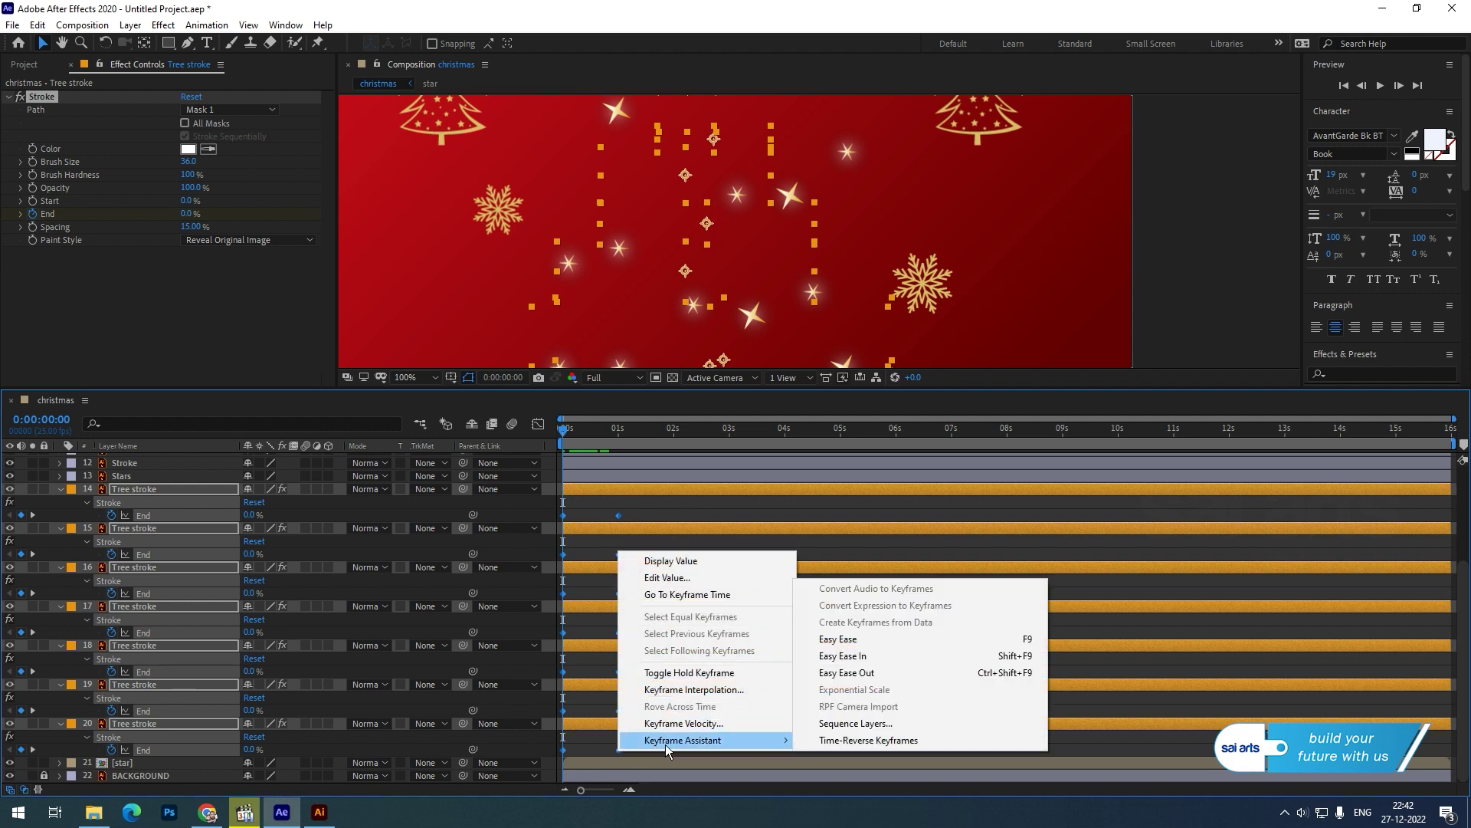
pyautogui.click(889, 643)
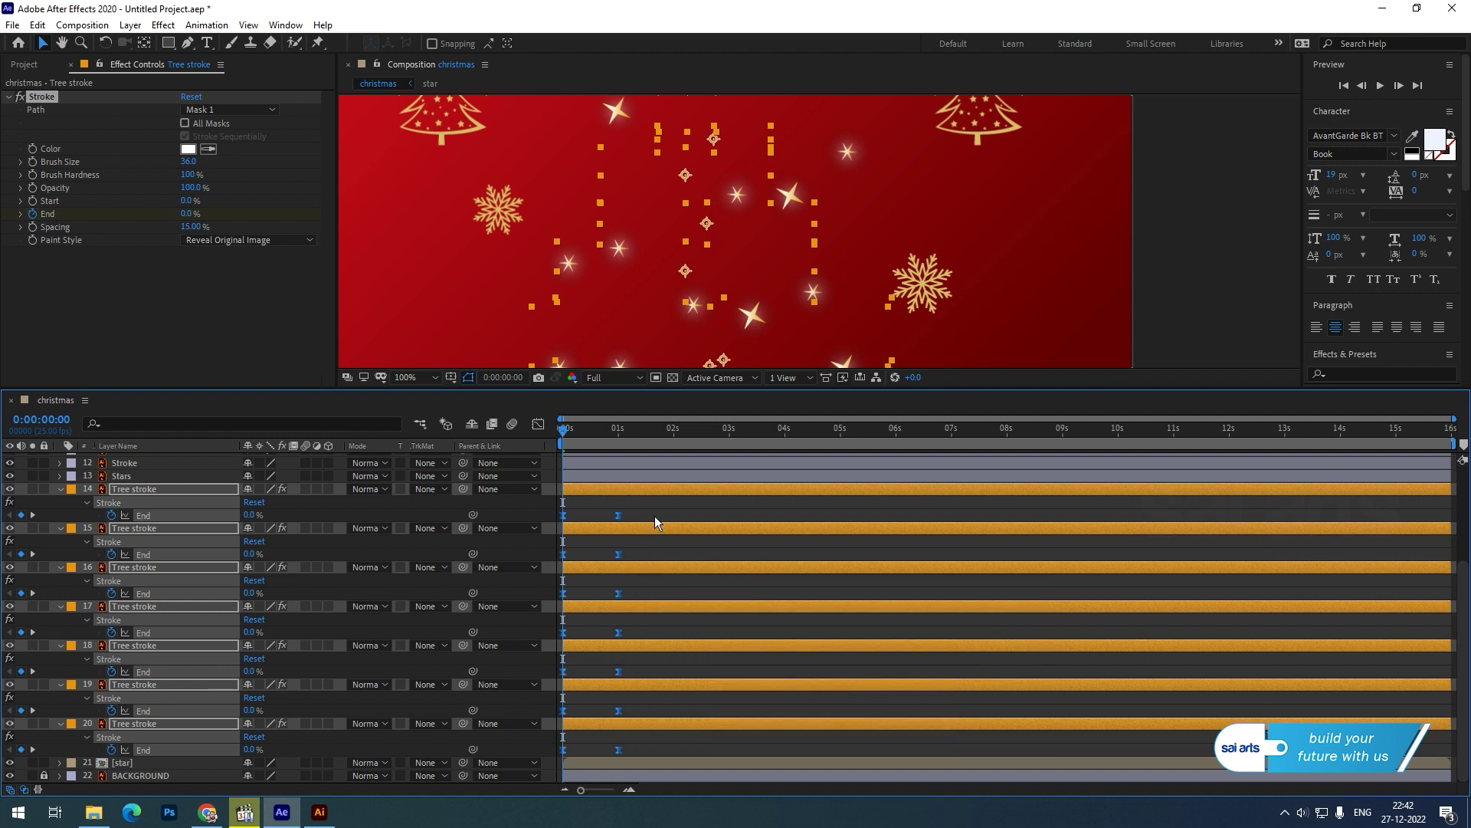
# Step: Turn the one-second End keyframes into hold keyframes
pyautogui.moveTo(652, 504); pyautogui.dragTo(603, 756)
pyautogui.rightClick(618, 551)
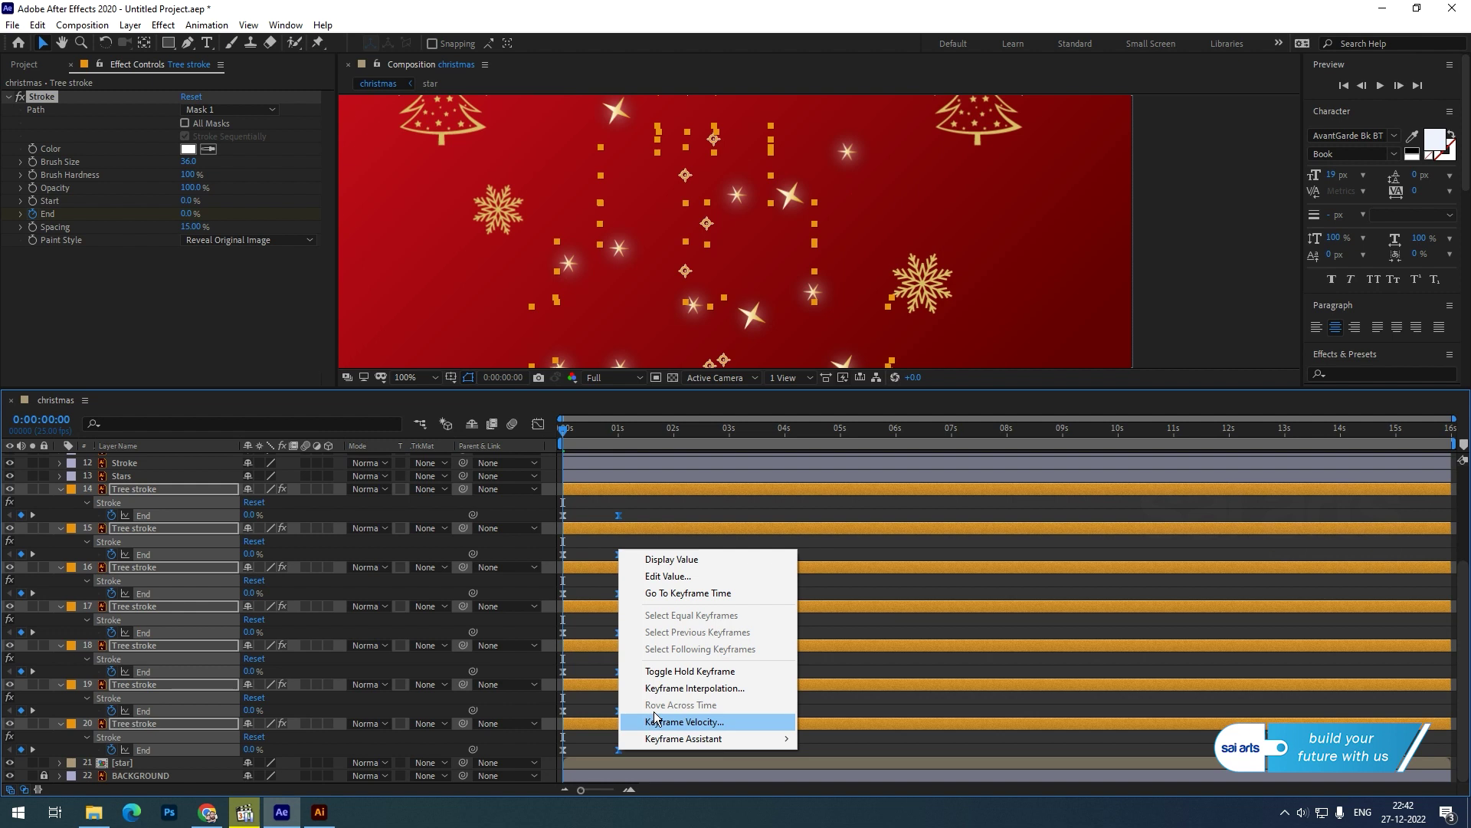
pyautogui.click(678, 671)
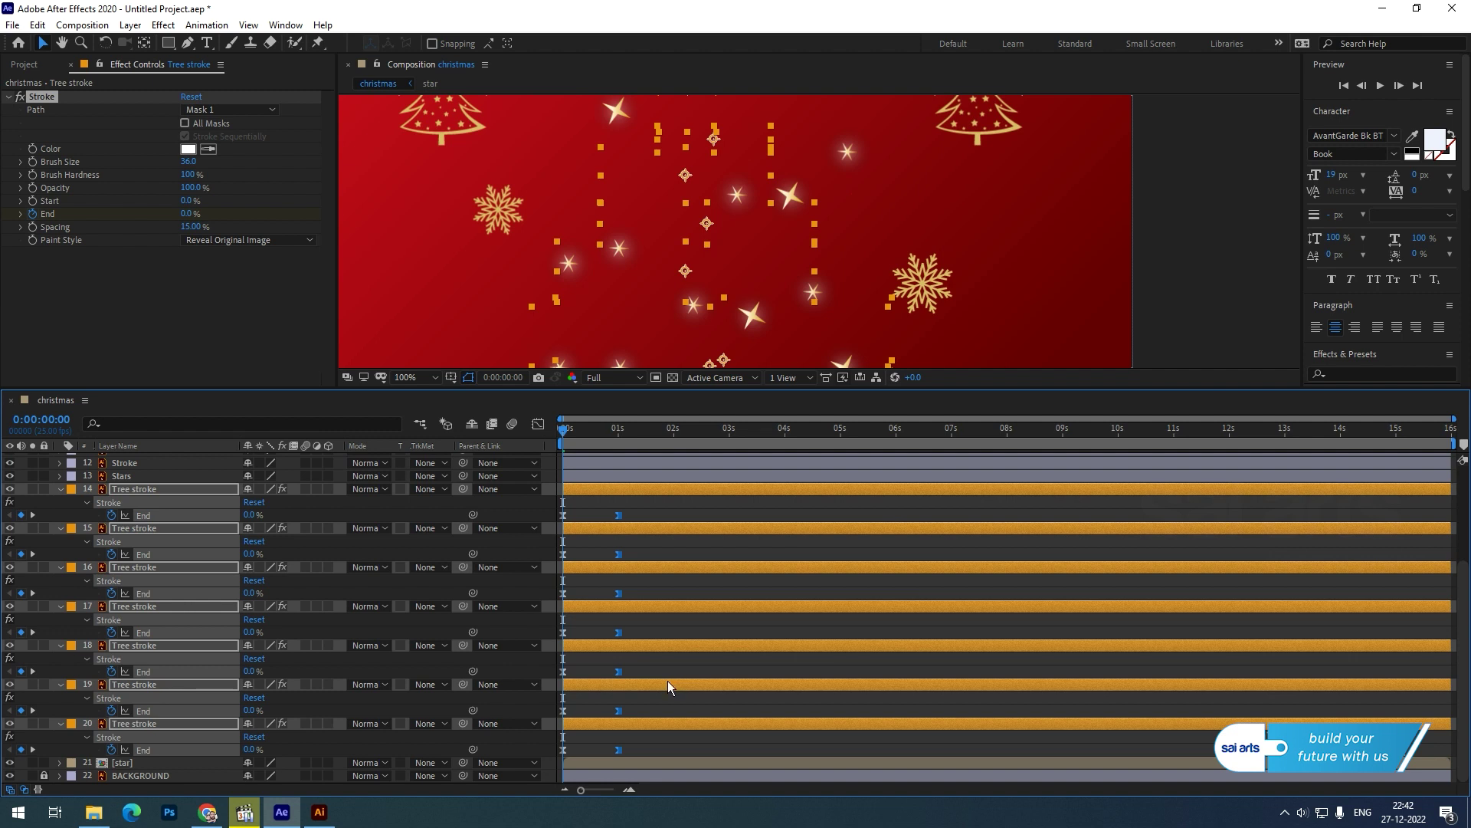
# Step: Select Tree stroke layers 14 through 20 together
pyautogui.click(702, 701)
pyautogui.click(663, 684)
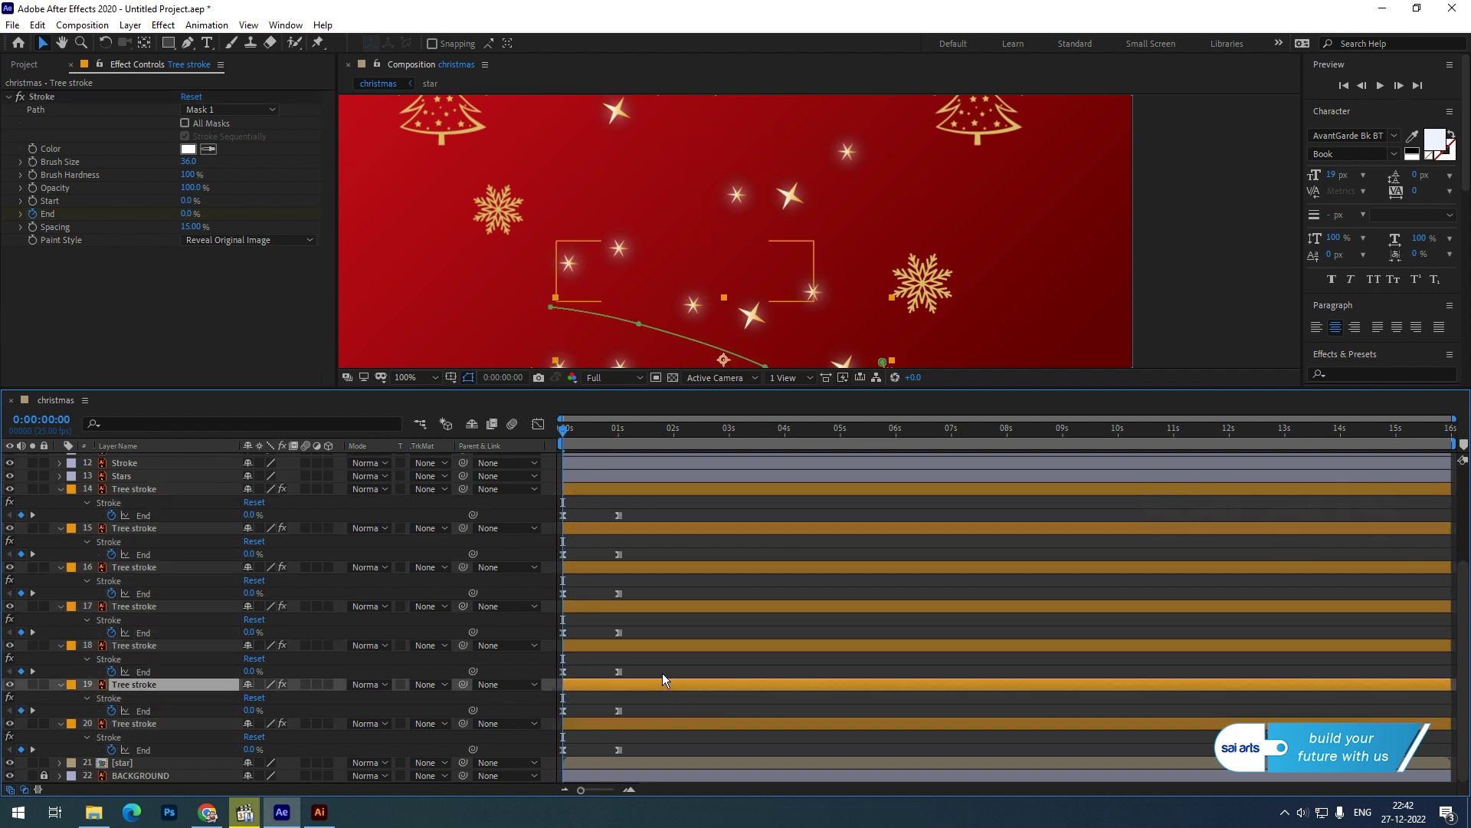
pyautogui.keyDown('ctrl'); pyautogui.click(646, 724); pyautogui.keyUp('ctrl')
pyautogui.keyDown('ctrl'); pyautogui.click(646, 645); pyautogui.keyUp('ctrl')
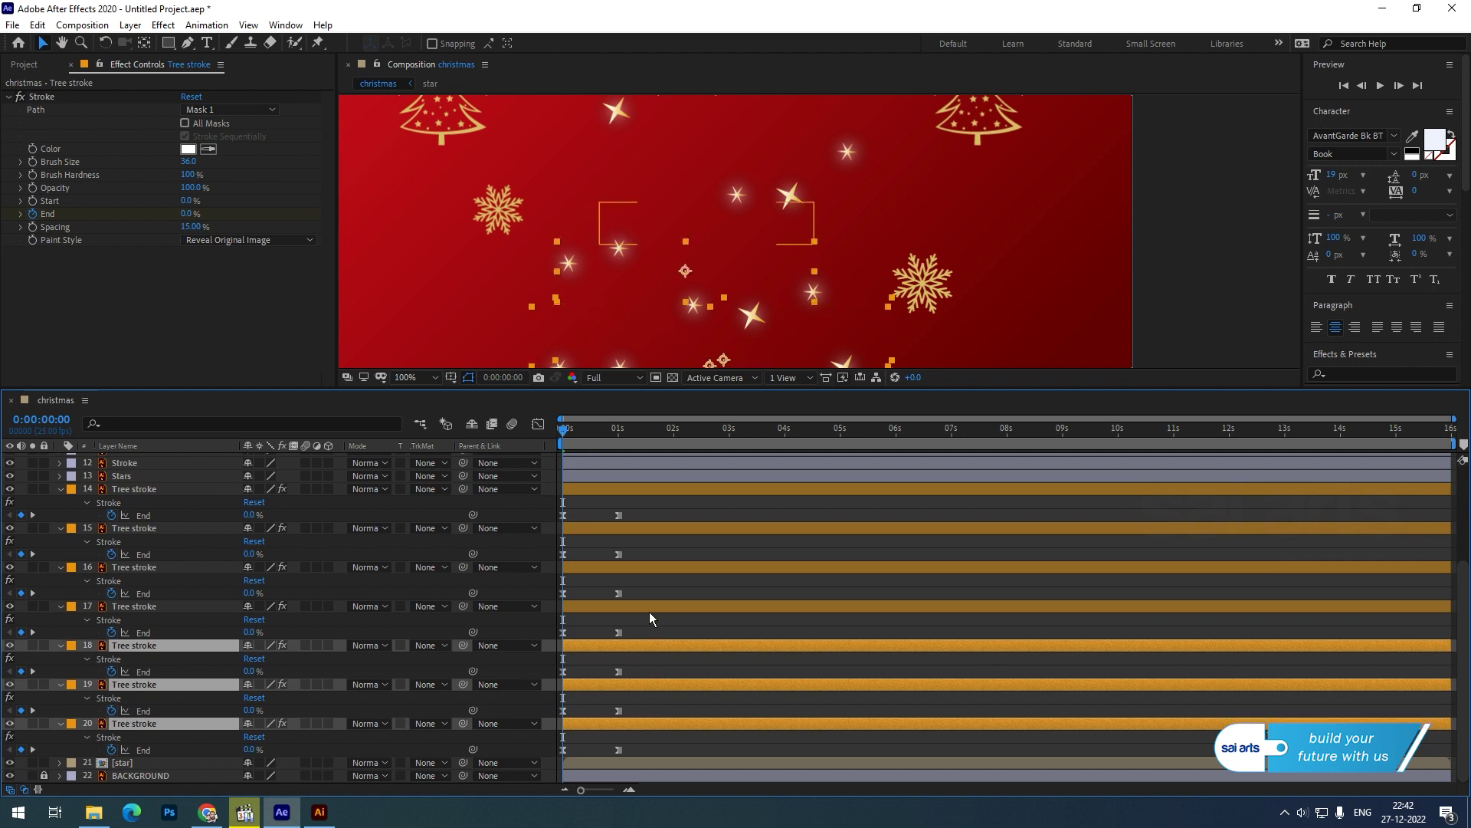
pyautogui.keyDown('ctrl'); pyautogui.click(650, 610); pyautogui.keyUp('ctrl')
pyautogui.keyDown('ctrl'); pyautogui.click(652, 568); pyautogui.keyUp('ctrl')
pyautogui.keyDown('ctrl'); pyautogui.click(654, 528); pyautogui.keyUp('ctrl')
pyautogui.keyDown('ctrl'); pyautogui.click(656, 490); pyautogui.keyUp('ctrl')
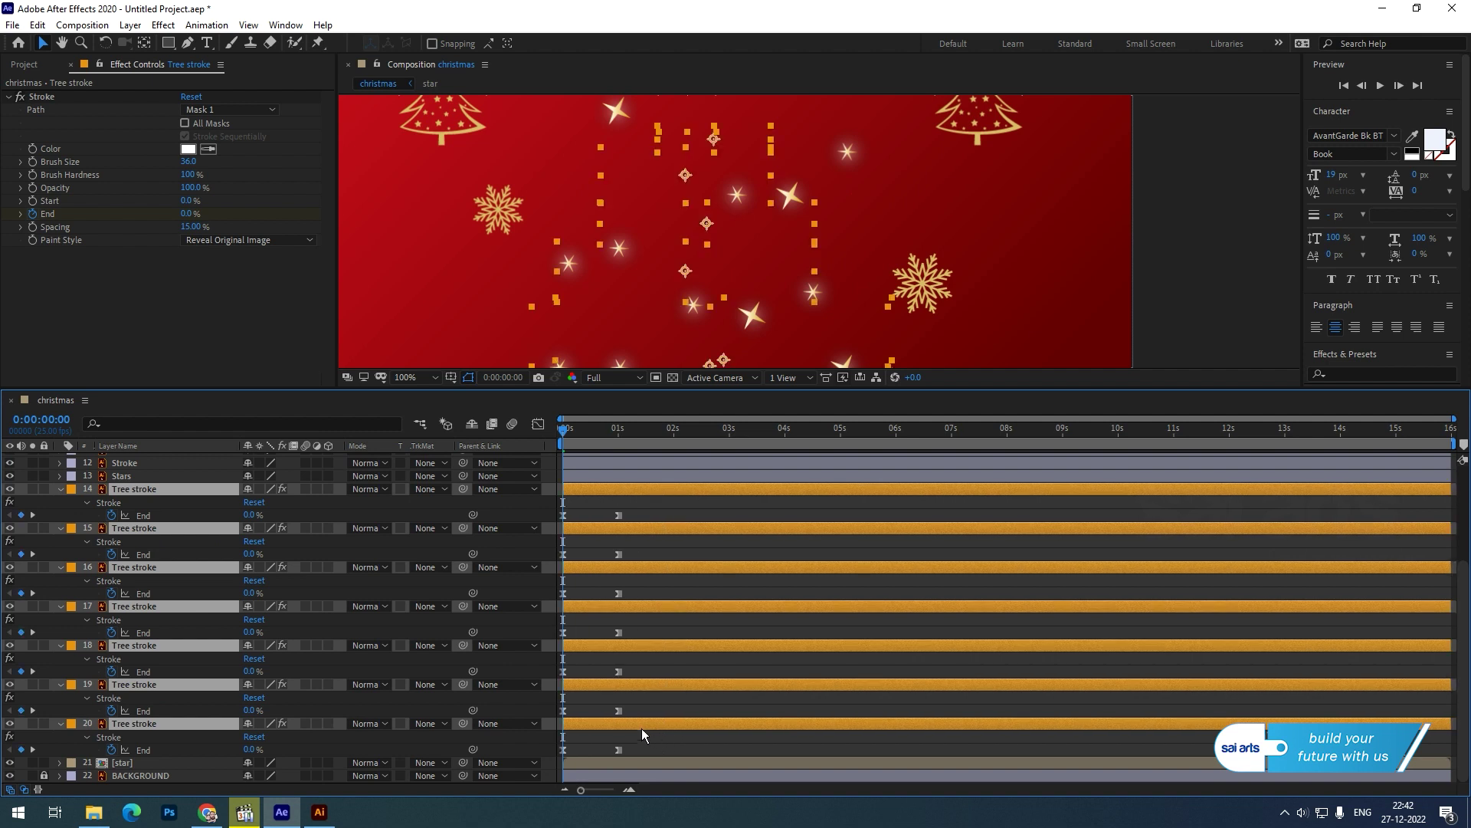
# Step: Drop layer 20 and delay layers 14–19 about 0.6 s, then layers 14–18 another half second
pyautogui.keyDown('ctrl'); pyautogui.click(641, 728); pyautogui.keyUp('ctrl')
pyautogui.moveTo(646, 683); pyautogui.dragTo(673, 691)
pyautogui.keyDown('ctrl'); pyautogui.click(655, 684); pyautogui.keyUp('ctrl')
pyautogui.moveTo(686, 641)
pyautogui.mouseDown()
pyautogui.moveTo(718, 647)
pyautogui.moveTo(738, 604)
pyautogui.moveTo(777, 577)
pyautogui.moveTo(761, 572)
pyautogui.moveTo(788, 531)
pyautogui.moveTo(811, 544)
pyautogui.mouseUp()
# Step: Deselect layers 18, 17, 16 and 15, leaving only layer 14 selected
pyautogui.keyDown('ctrl'); pyautogui.click(711, 650); pyautogui.keyUp('ctrl')
pyautogui.keyDown('ctrl'); pyautogui.click(740, 607); pyautogui.keyUp('ctrl')
pyautogui.keyDown('ctrl'); pyautogui.click(761, 571); pyautogui.keyUp('ctrl')
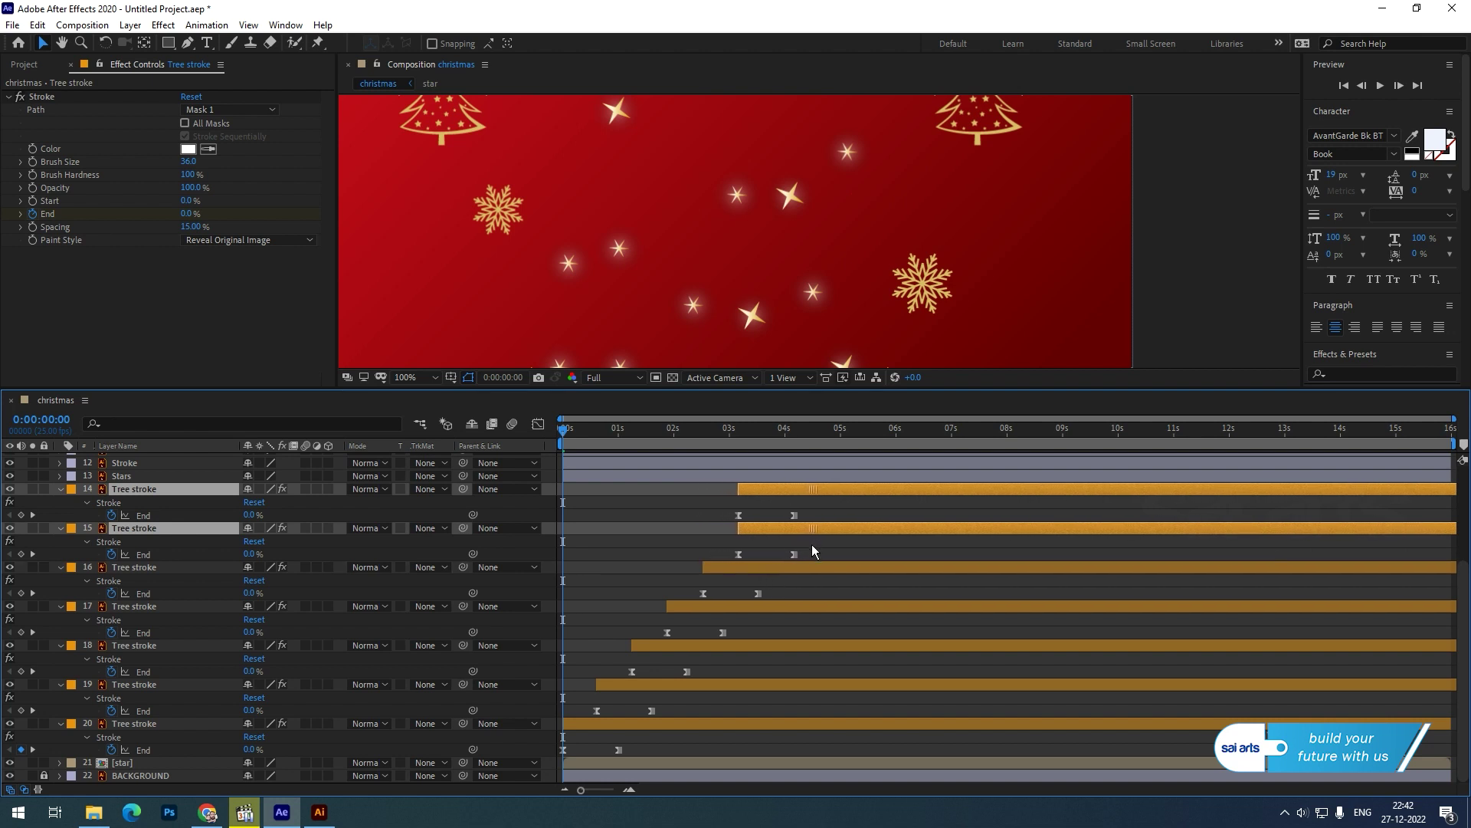
pyautogui.keyDown('ctrl'); pyautogui.click(783, 521); pyautogui.keyUp('ctrl')
# Step: Delay layer 14 to start last, then preview the draw-on and inspect it at 0:00:01:06
pyautogui.moveTo(807, 493); pyautogui.dragTo(830, 500)
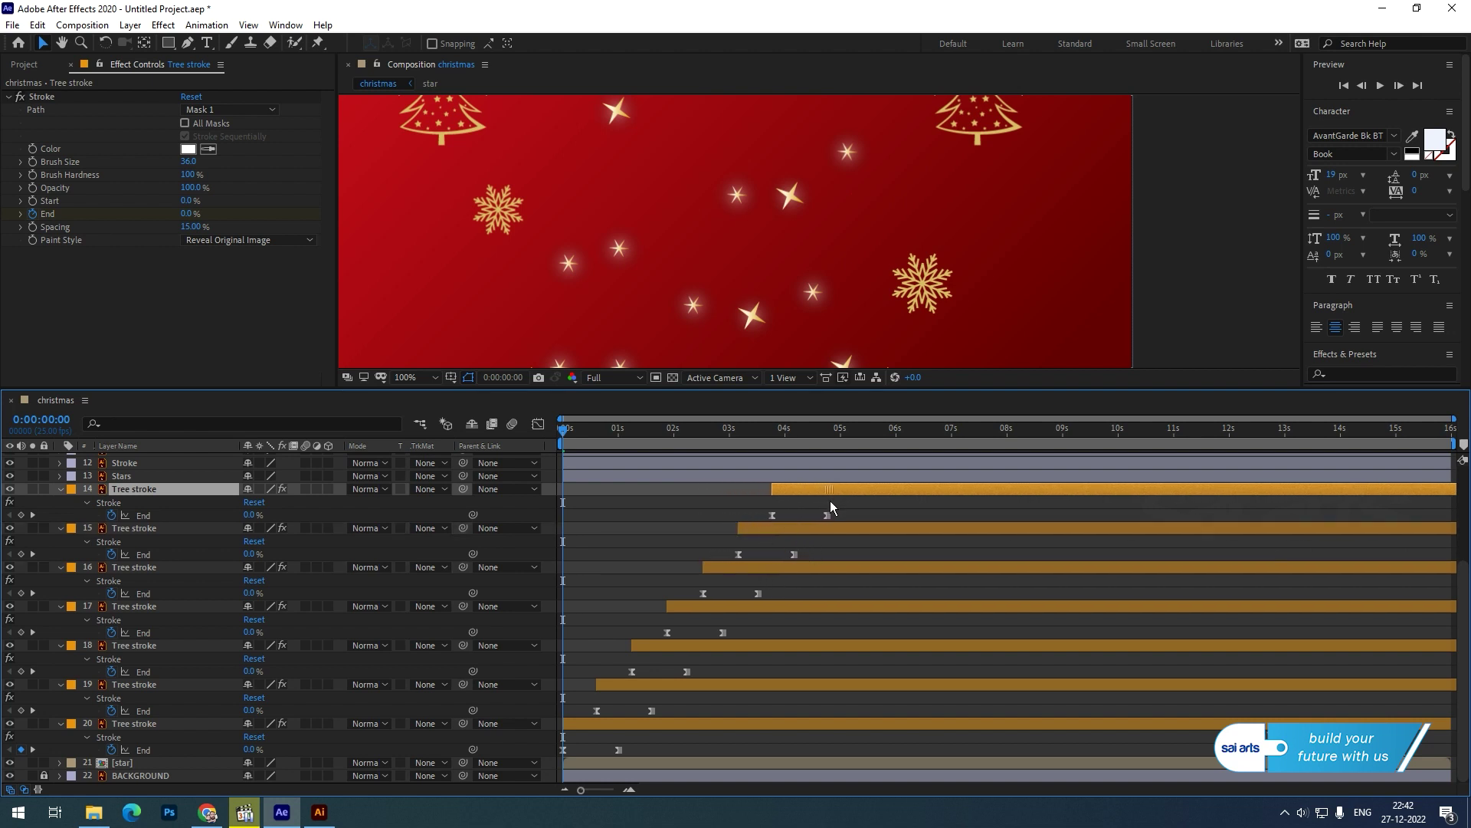
pyautogui.press('space')
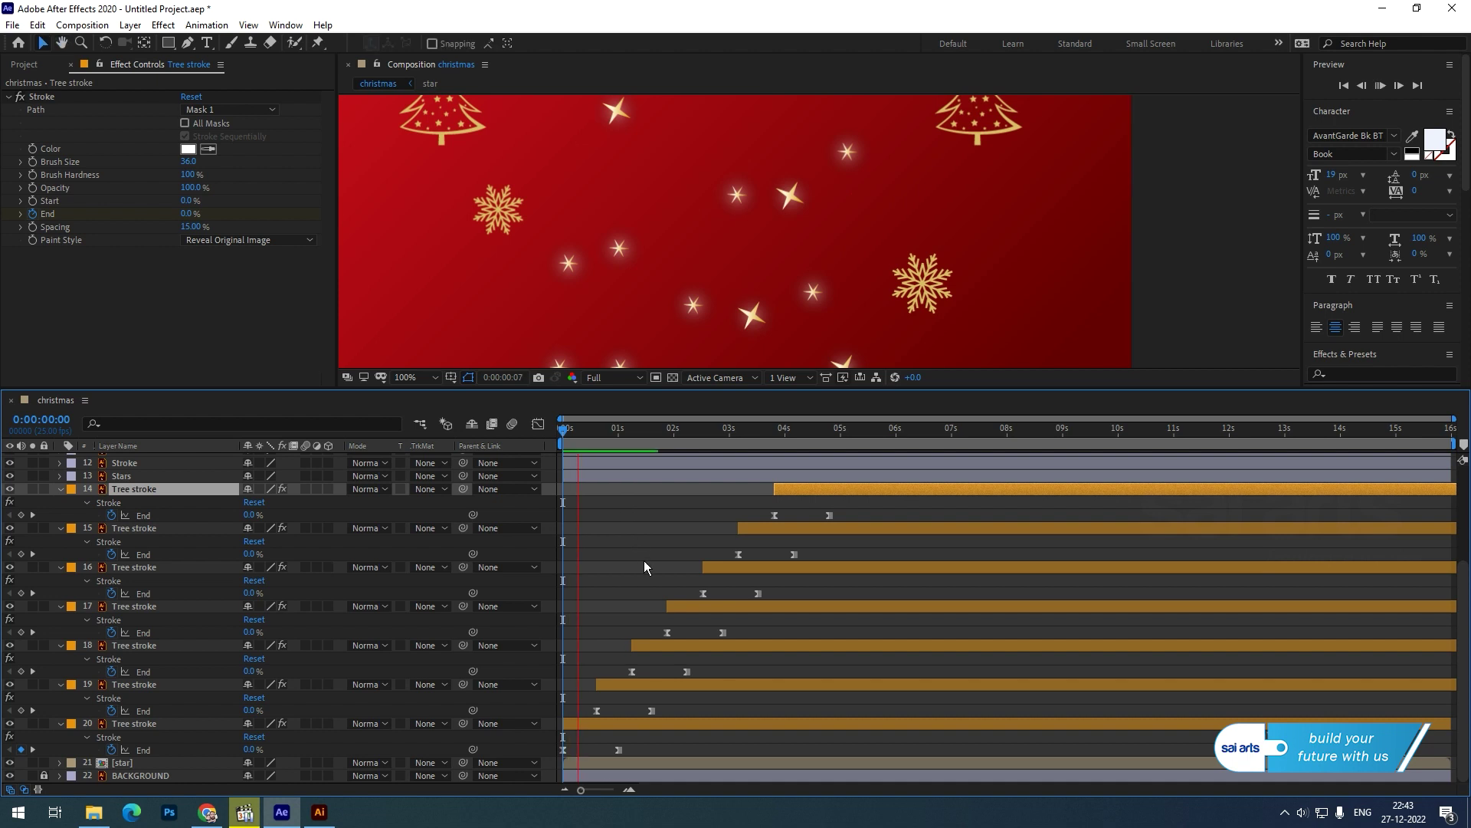
pyautogui.press('space')
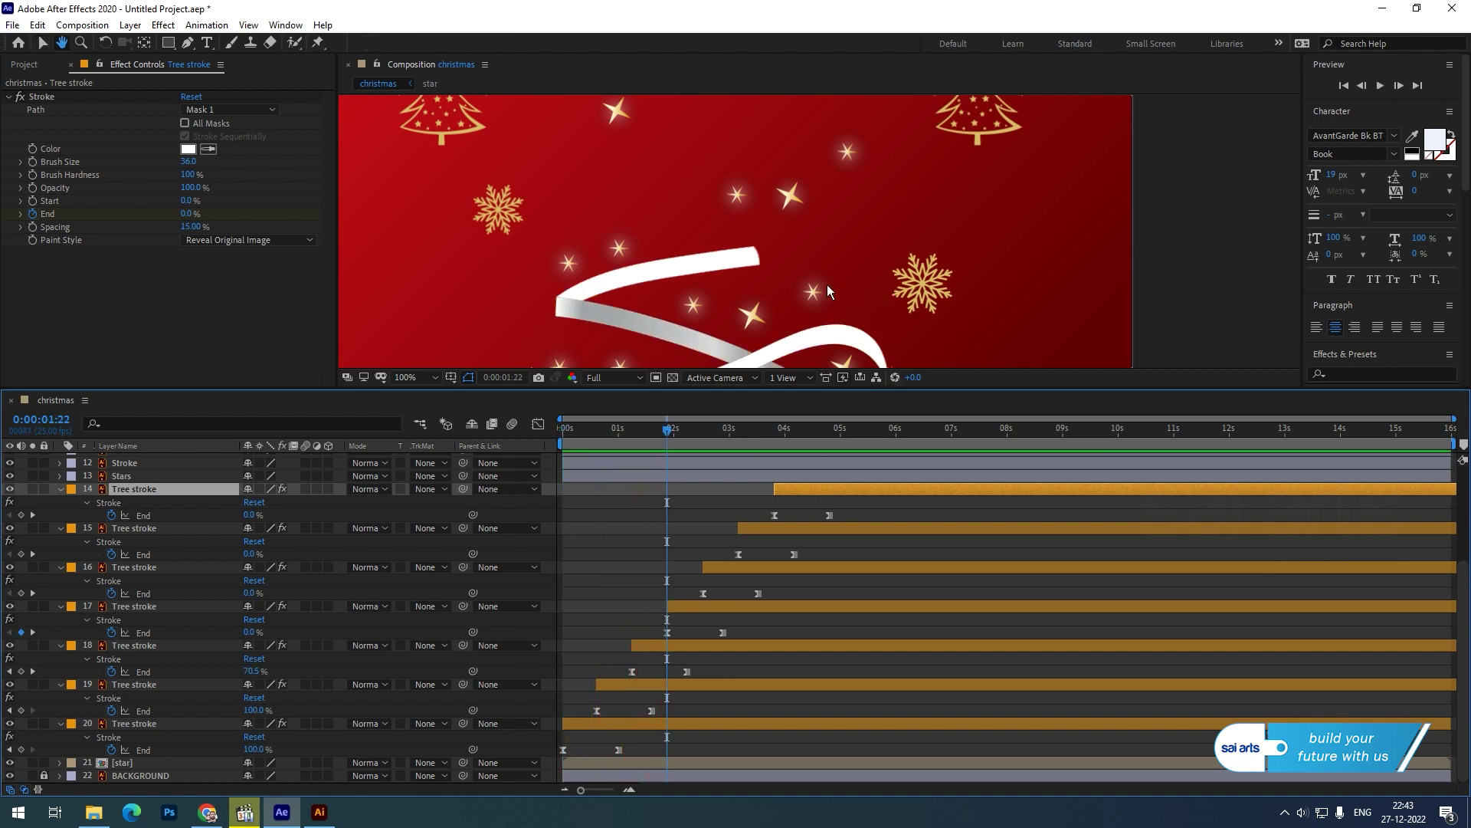
pyautogui.moveTo(741, 395); pyautogui.dragTo(744, 430)
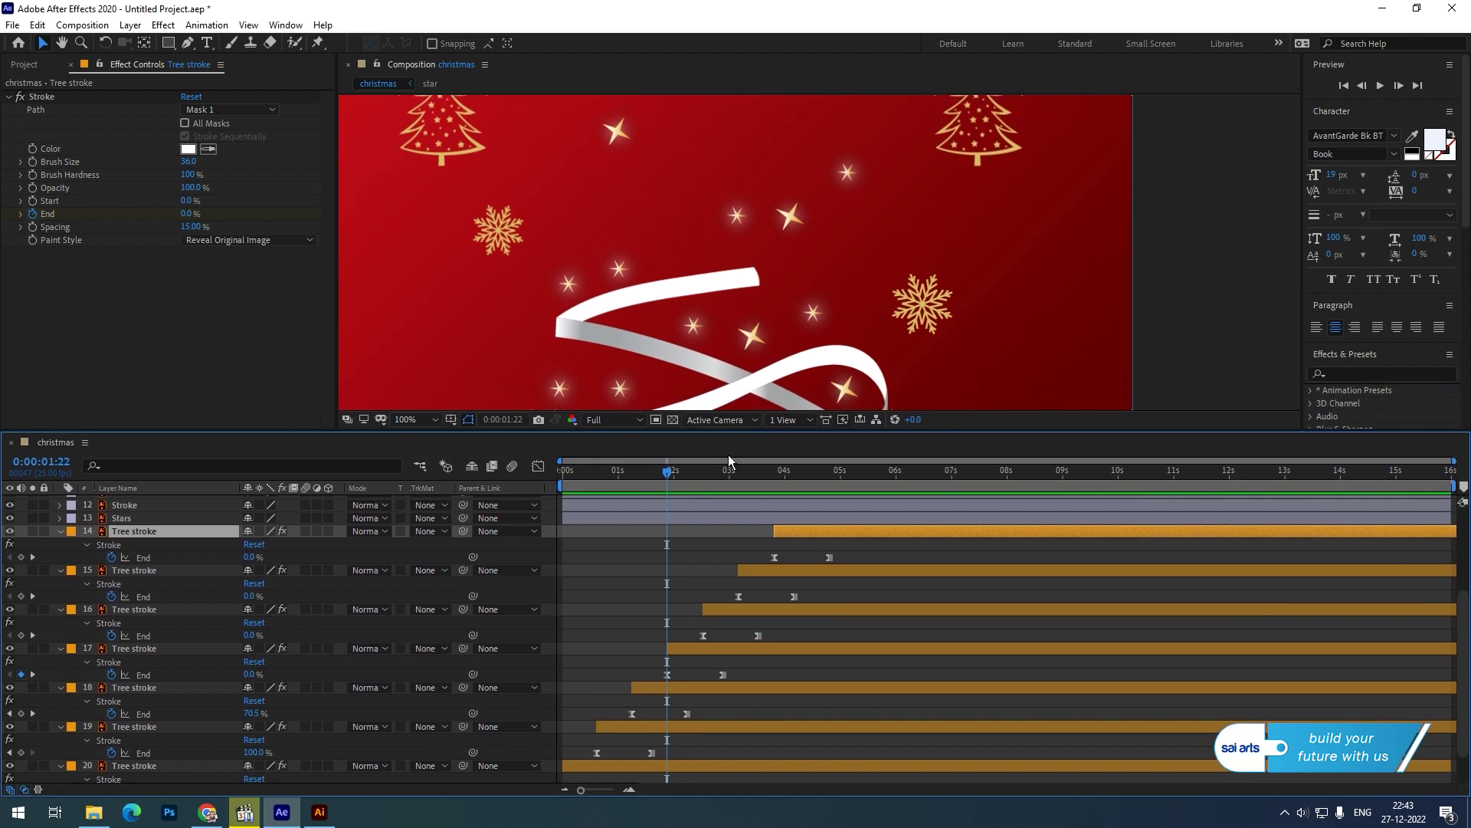
pyautogui.scroll(-3, 713, 360)
pyautogui.click(589, 477)
pyautogui.press('Home')
pyautogui.press('space')
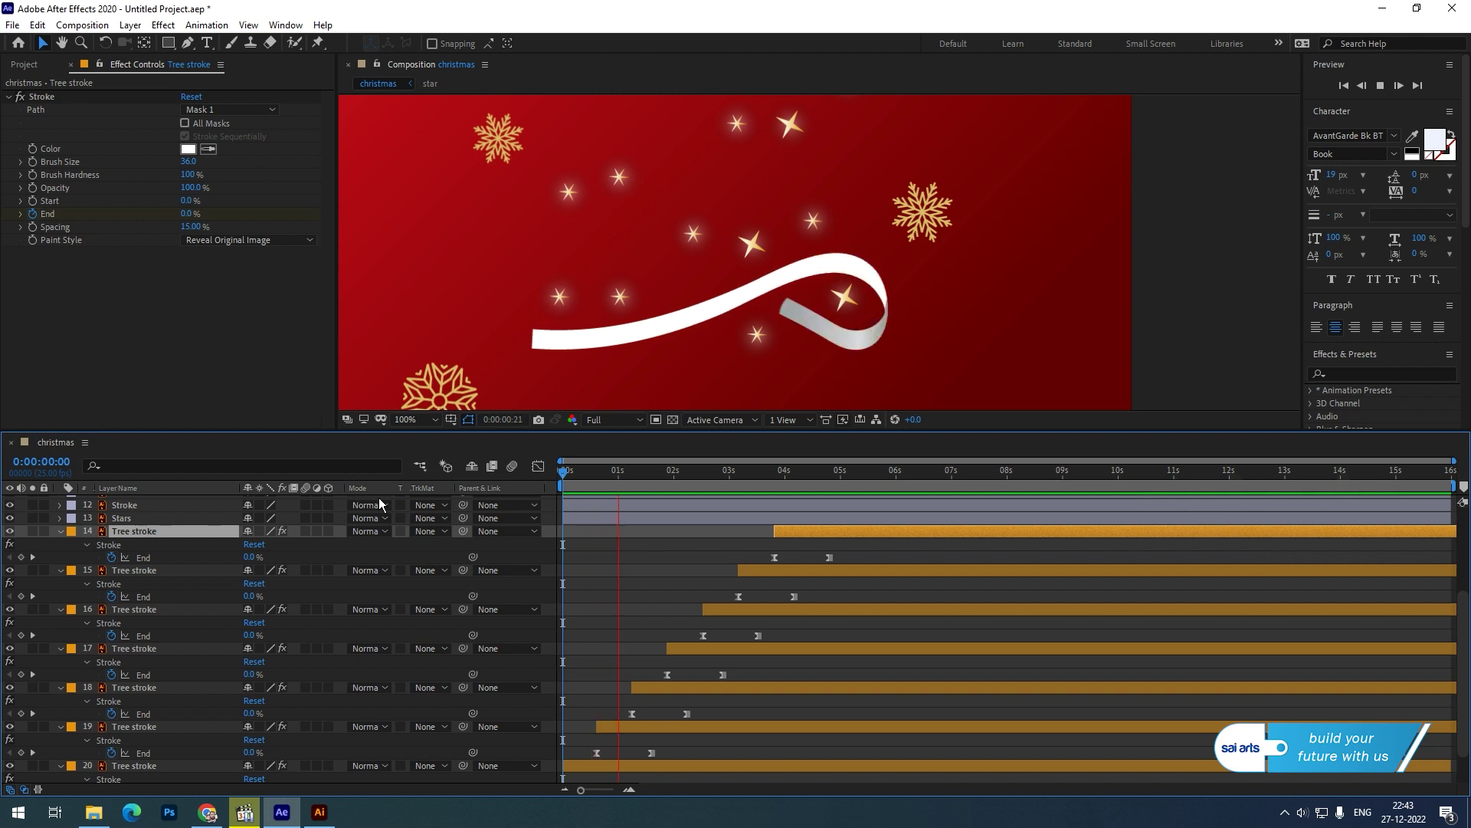
pyautogui.moveTo(641, 471)
pyautogui.mouseDown()
pyautogui.moveTo(657, 471)
pyautogui.moveTo(582, 503)
pyautogui.moveTo(601, 505)
pyautogui.mouseUp()
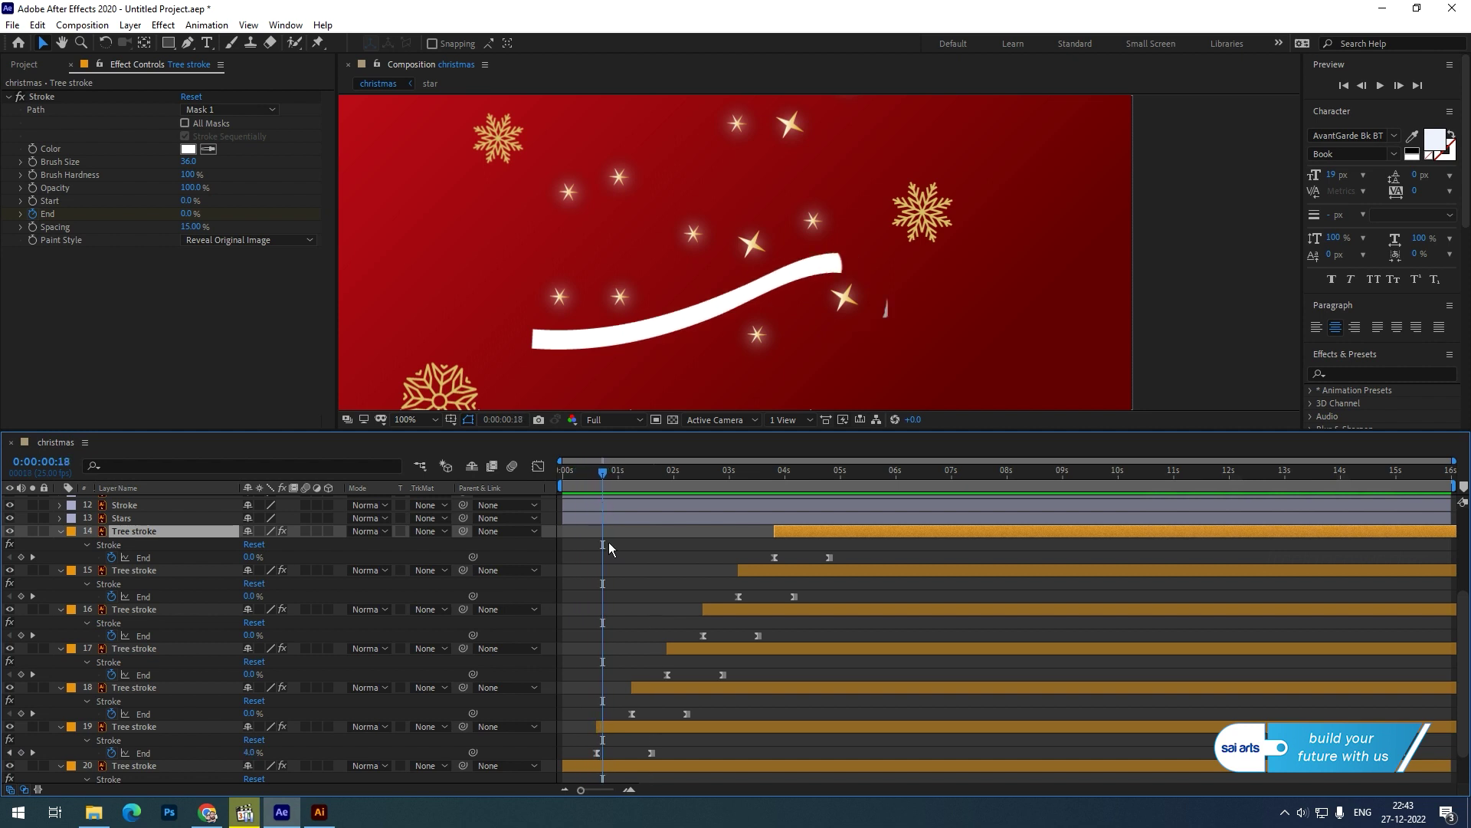
# Step: Shift Tree stroke layers 14–19 a couple of frames later and check the first ribbon's timing
pyautogui.click(634, 726)
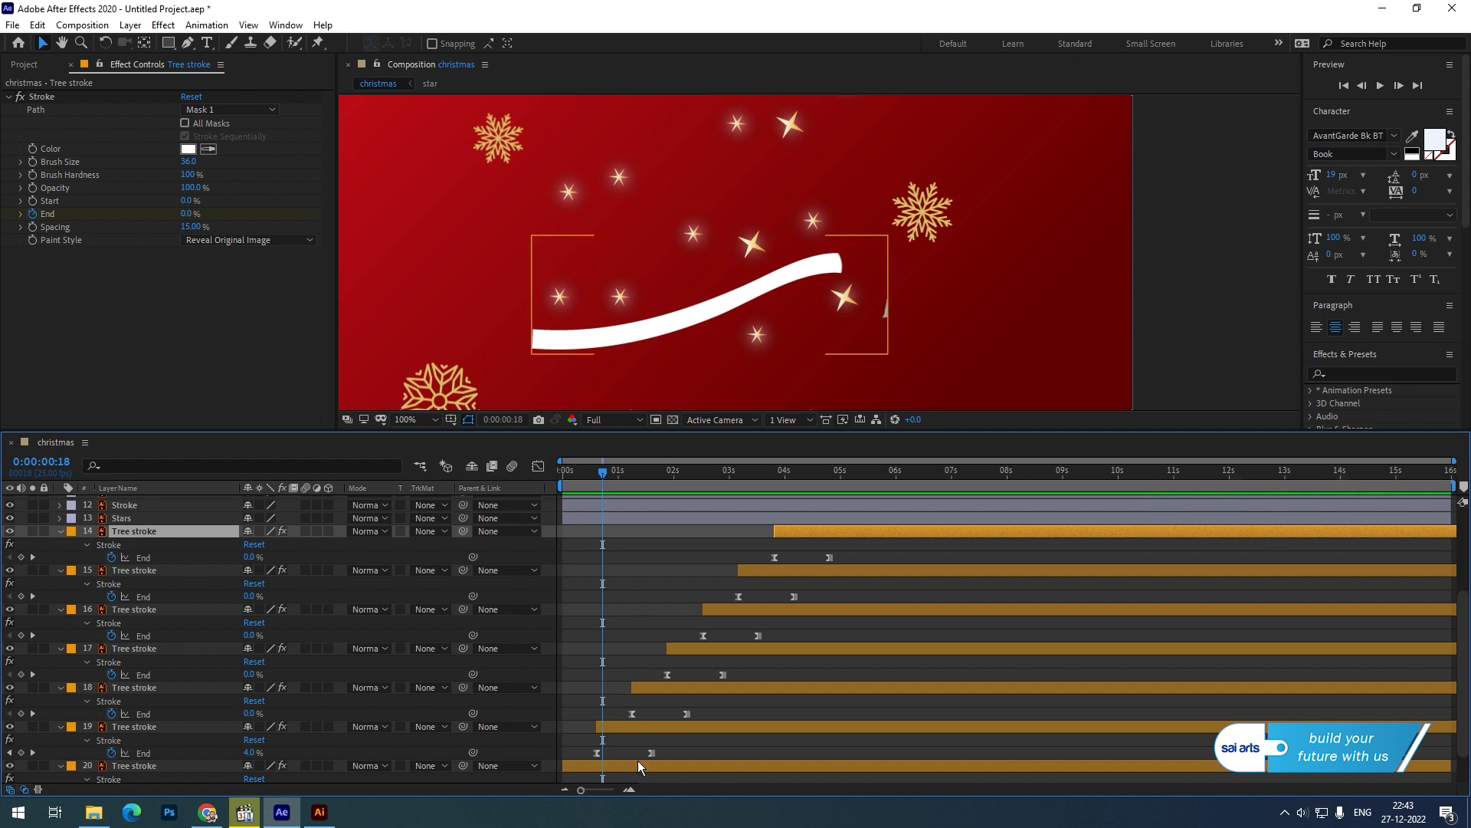
pyautogui.keyDown('shift'); pyautogui.click(812, 533); pyautogui.keyUp('shift')
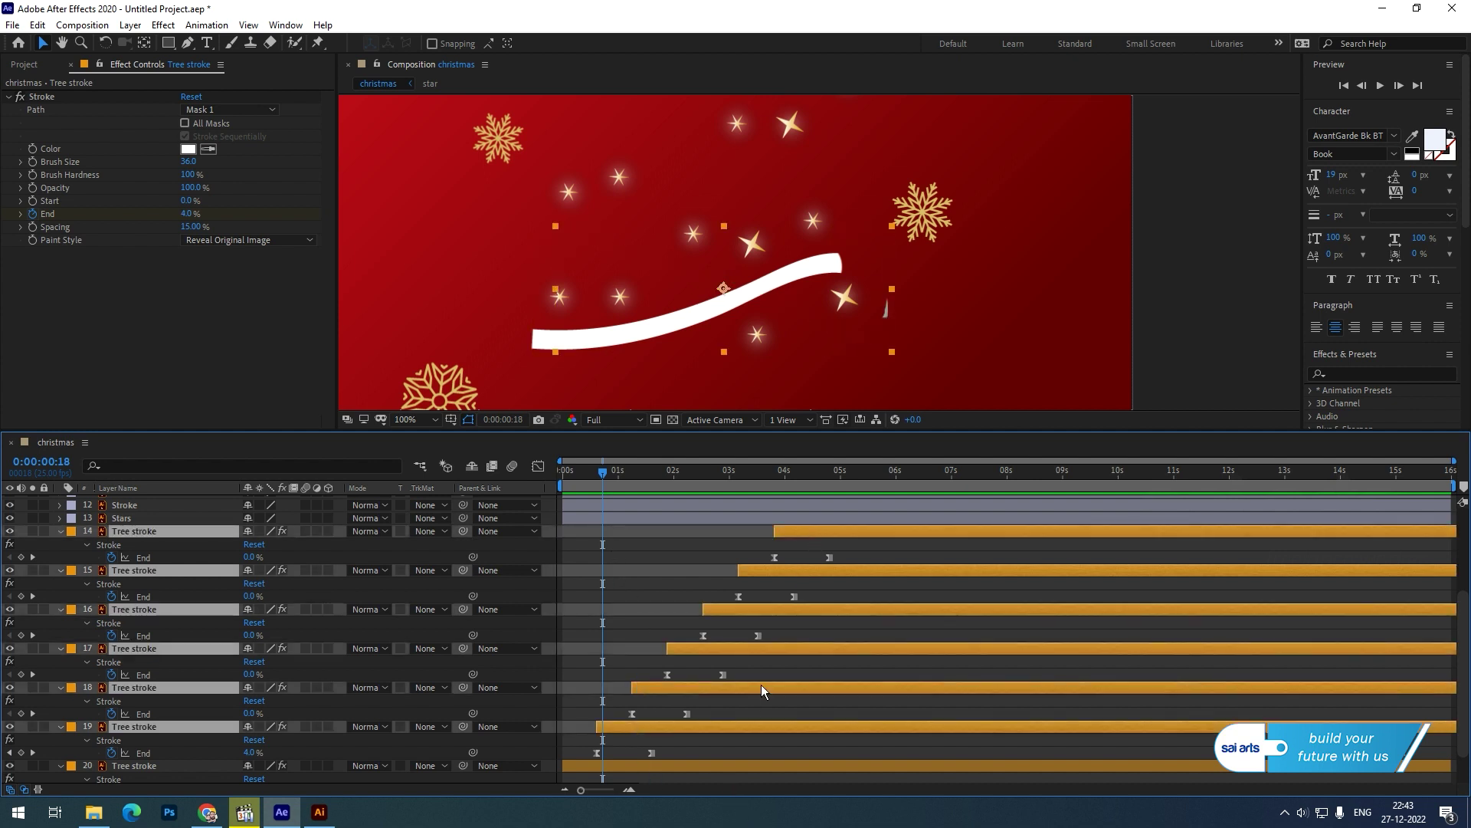
pyautogui.moveTo(696, 729); pyautogui.dragTo(708, 726)
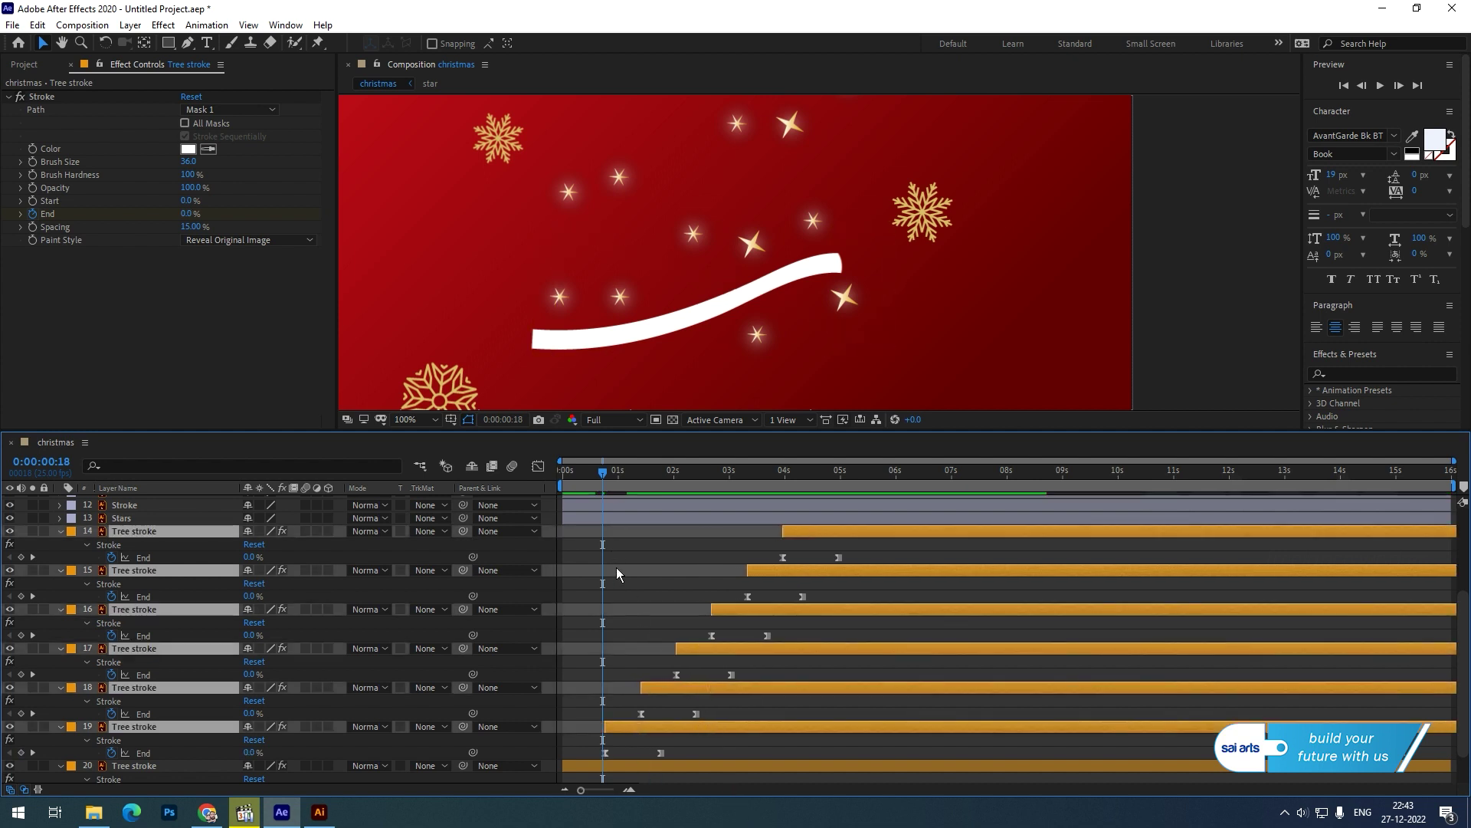
pyautogui.moveTo(600, 472); pyautogui.dragTo(608, 476)
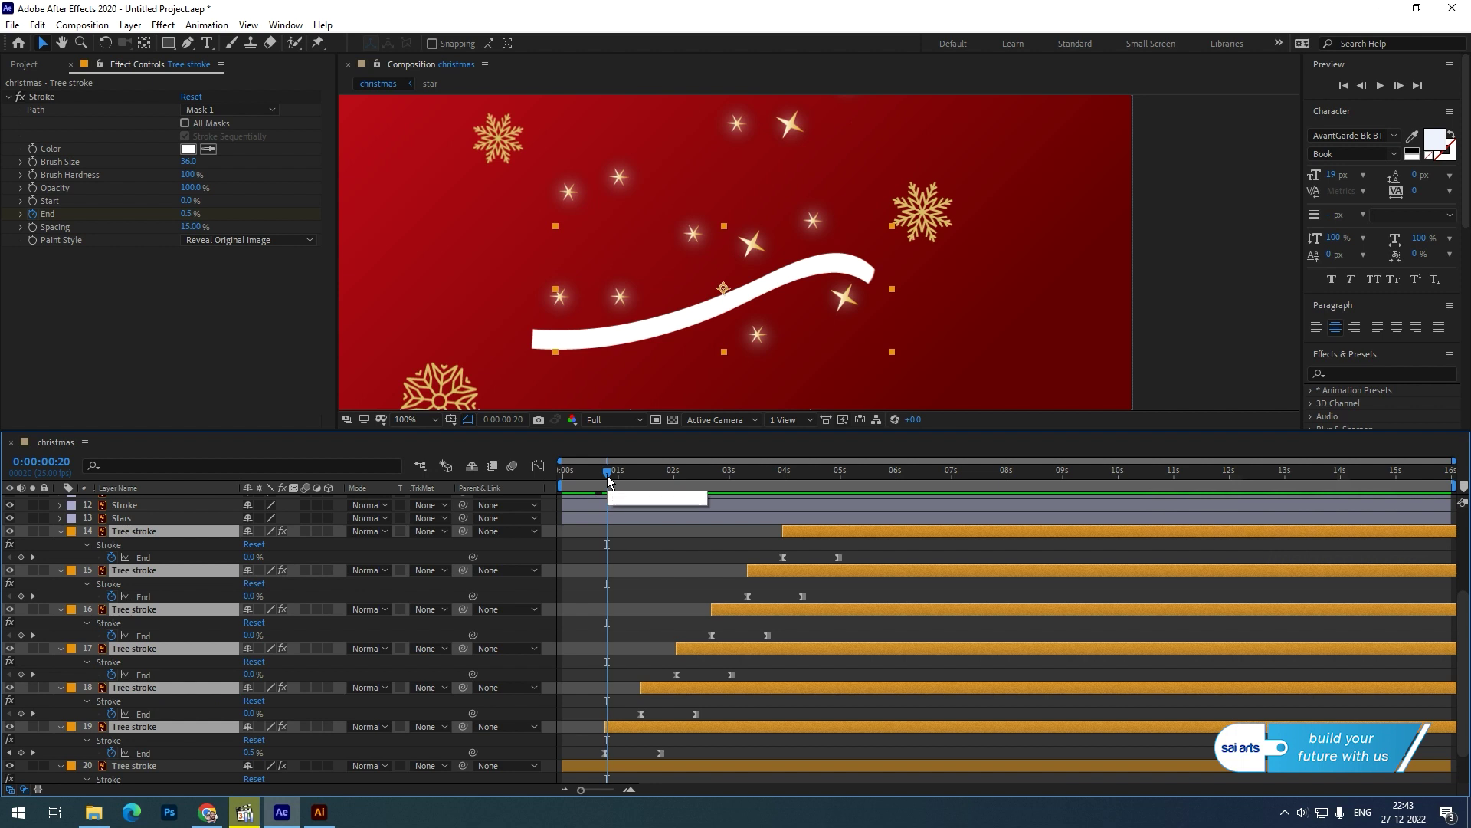
pyautogui.press('pagedown')
pyautogui.press('pagedown')
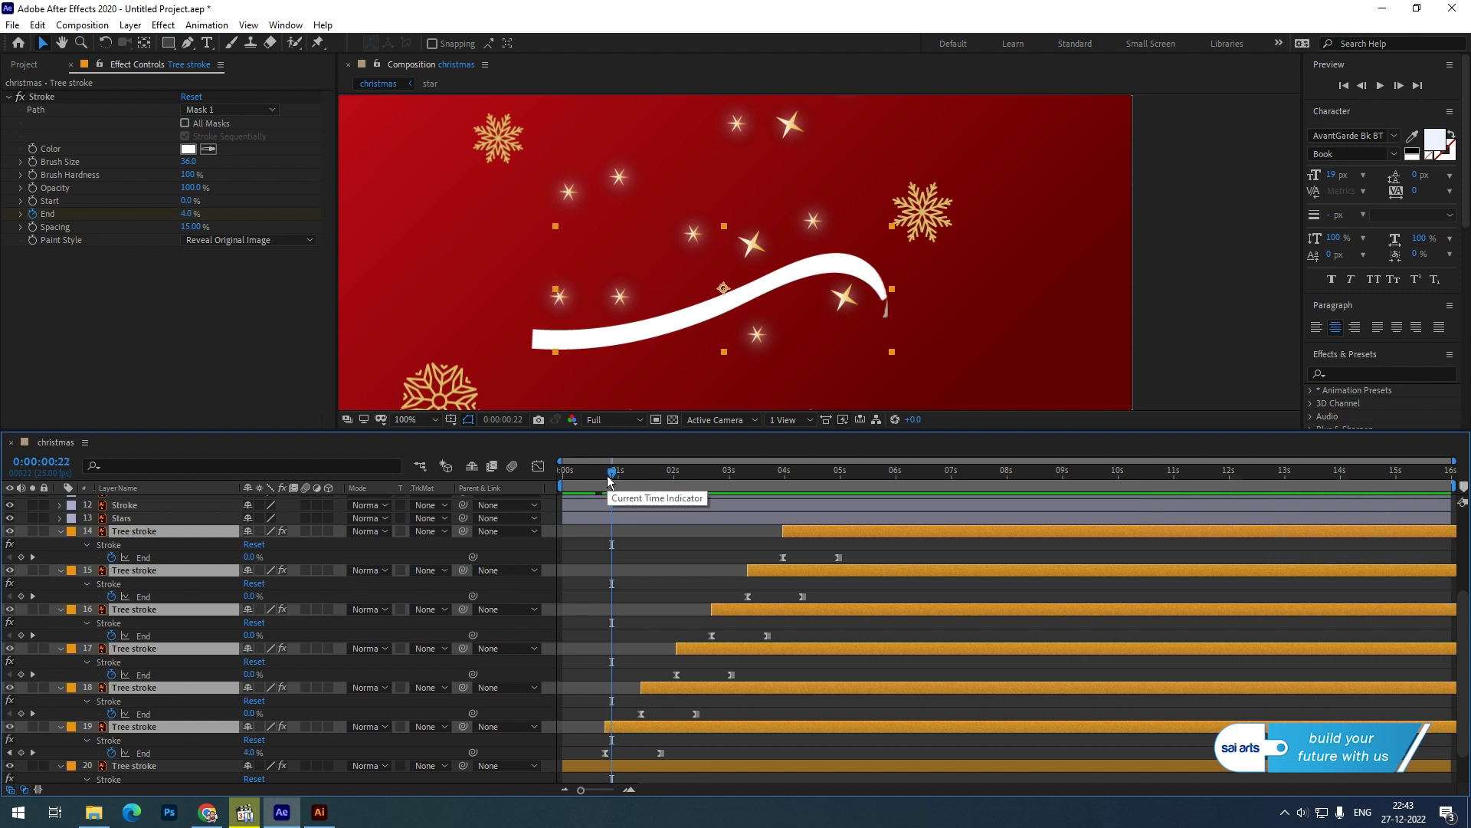
pyautogui.moveTo(654, 733); pyautogui.dragTo(660, 729)
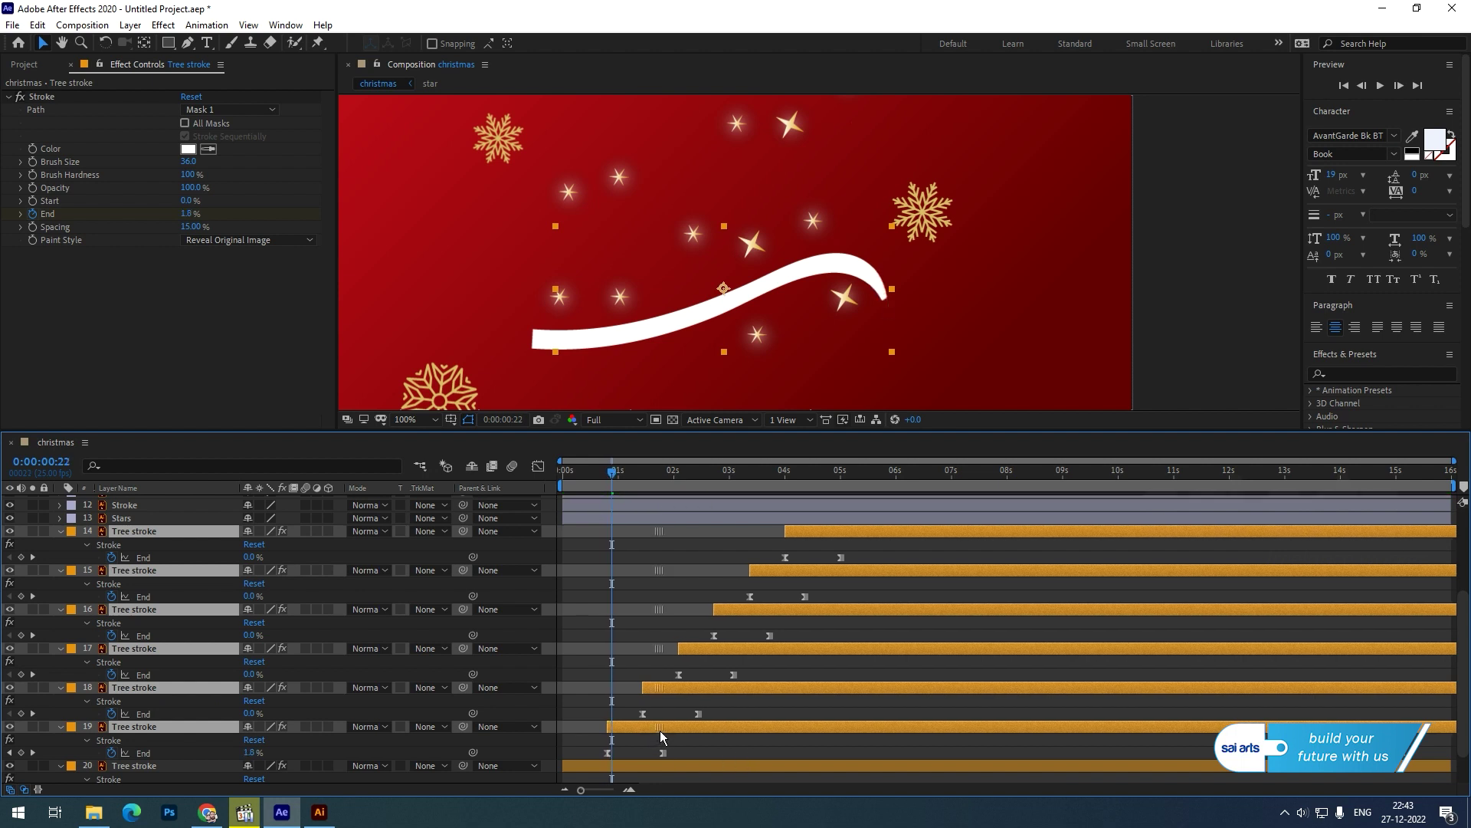
pyautogui.moveTo(603, 473)
pyautogui.mouseDown()
pyautogui.moveTo(627, 475)
pyautogui.moveTo(581, 486)
pyautogui.mouseUp()
pyautogui.press('space')
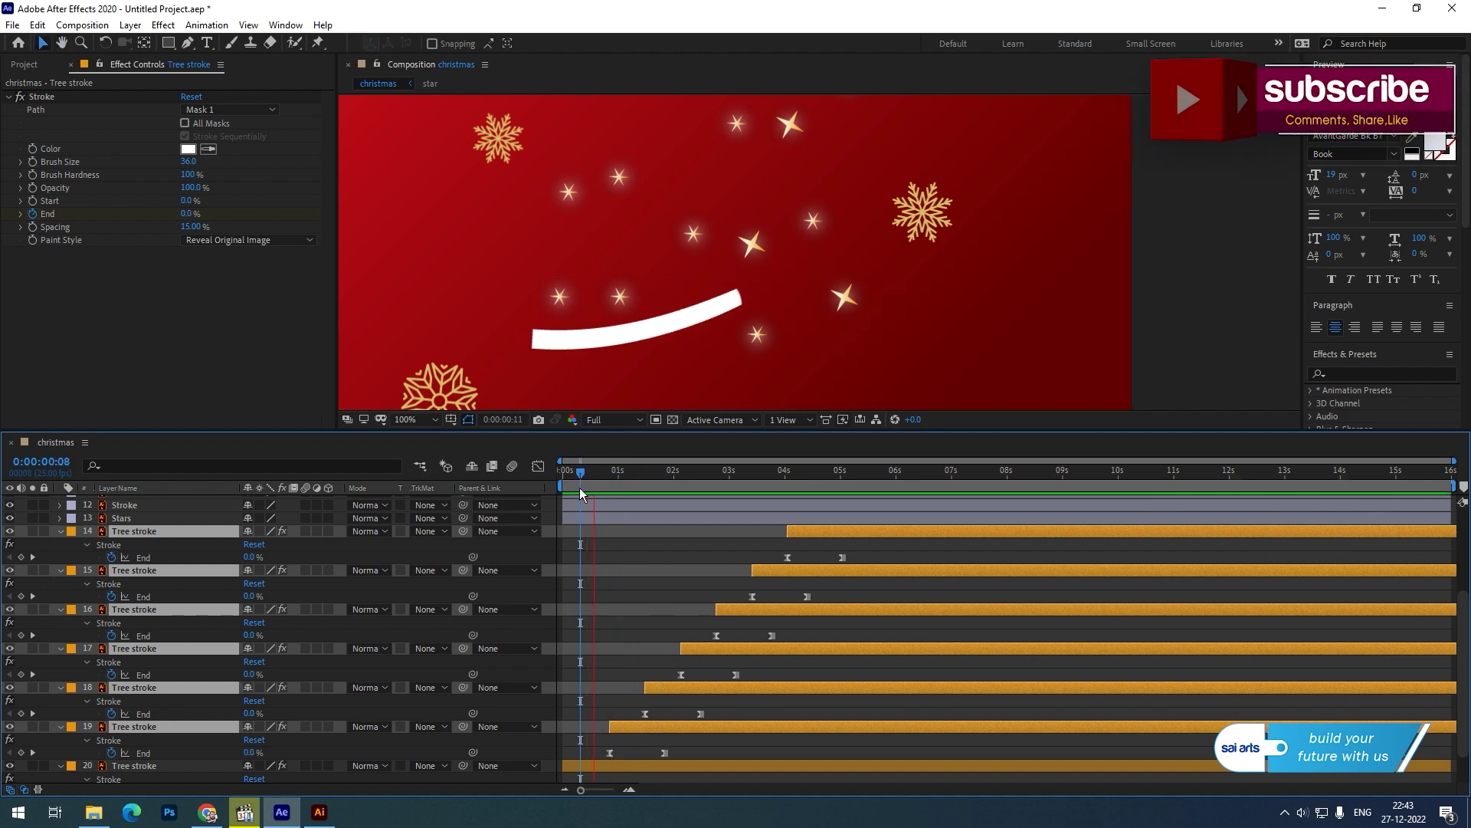
pyautogui.moveTo(580, 487)
pyautogui.mouseDown()
pyautogui.moveTo(685, 485)
pyautogui.moveTo(656, 481)
pyautogui.mouseUp()
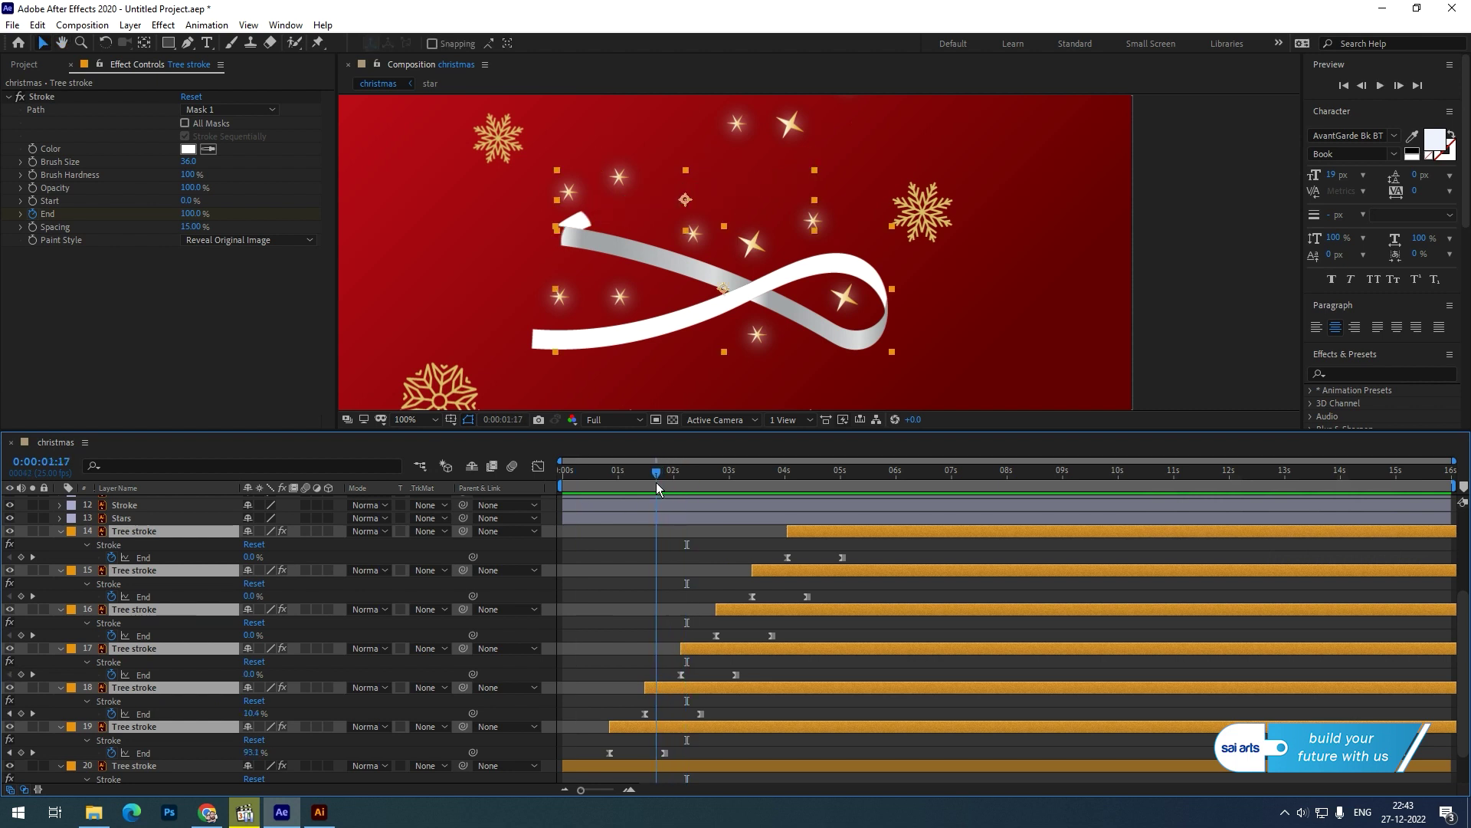
pyautogui.click(655, 485)
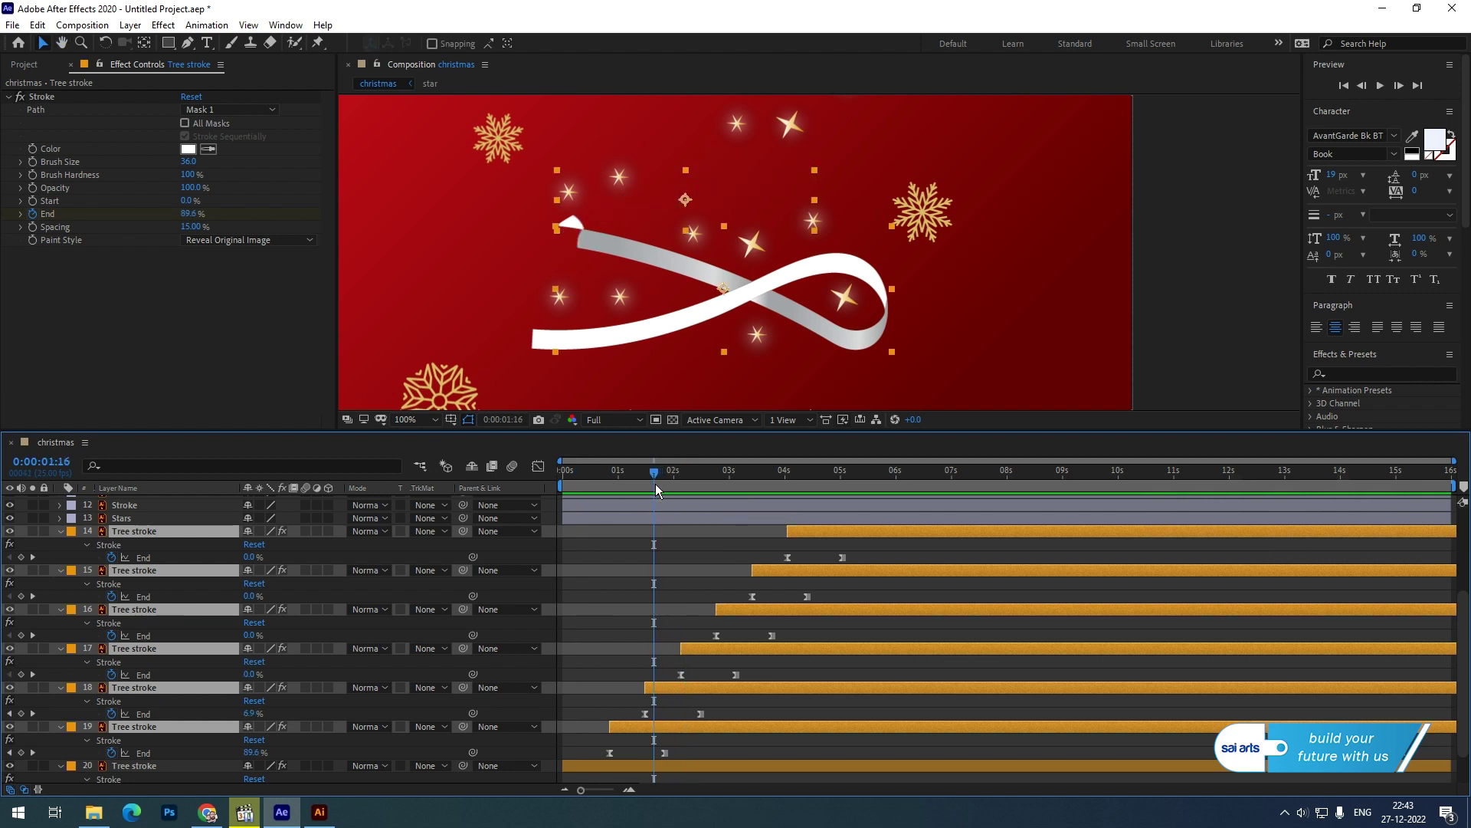
pyautogui.press('pagedown')
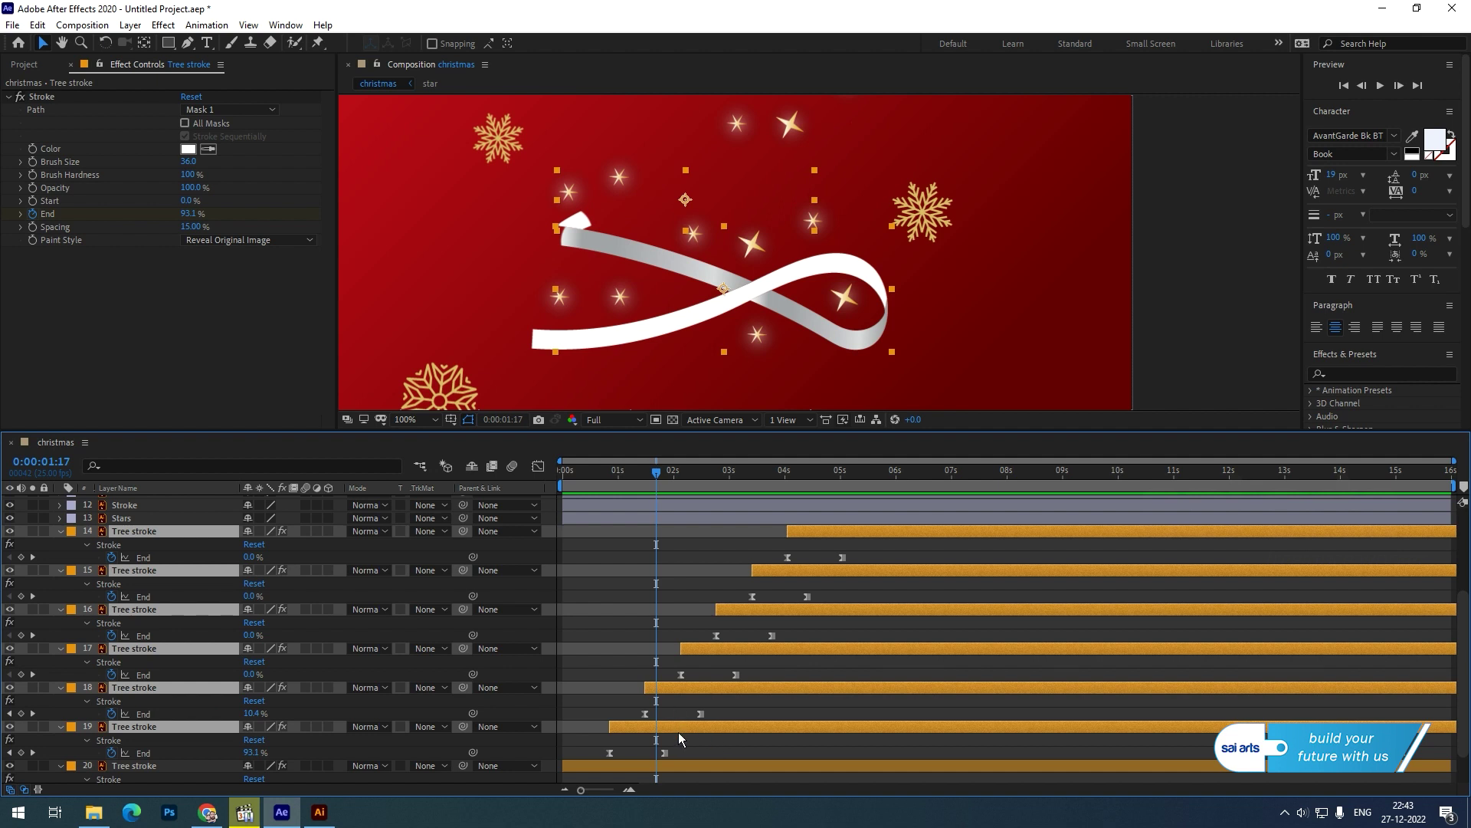
# Step: Shift Tree stroke layers 14–18 later and step forward to watch the ribbon grow
pyautogui.keyDown('ctrl'); pyautogui.click(678, 733); pyautogui.keyUp('ctrl')
pyautogui.moveTo(679, 688); pyautogui.dragTo(687, 686)
pyautogui.press('pagedown')
pyautogui.press('pagedown')
pyautogui.moveTo(669, 472); pyautogui.dragTo(699, 489)
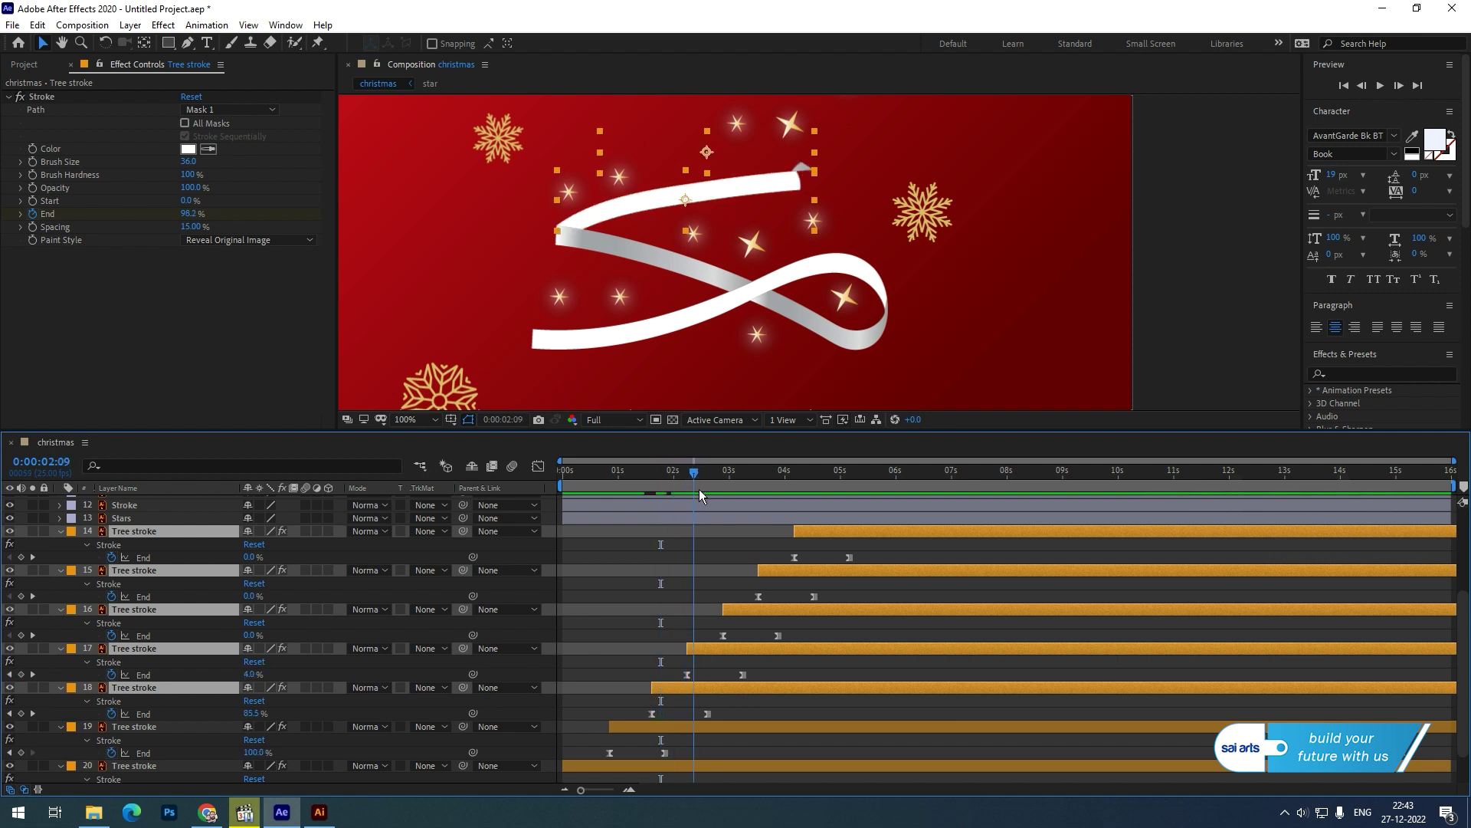
pyautogui.press('pagedown')
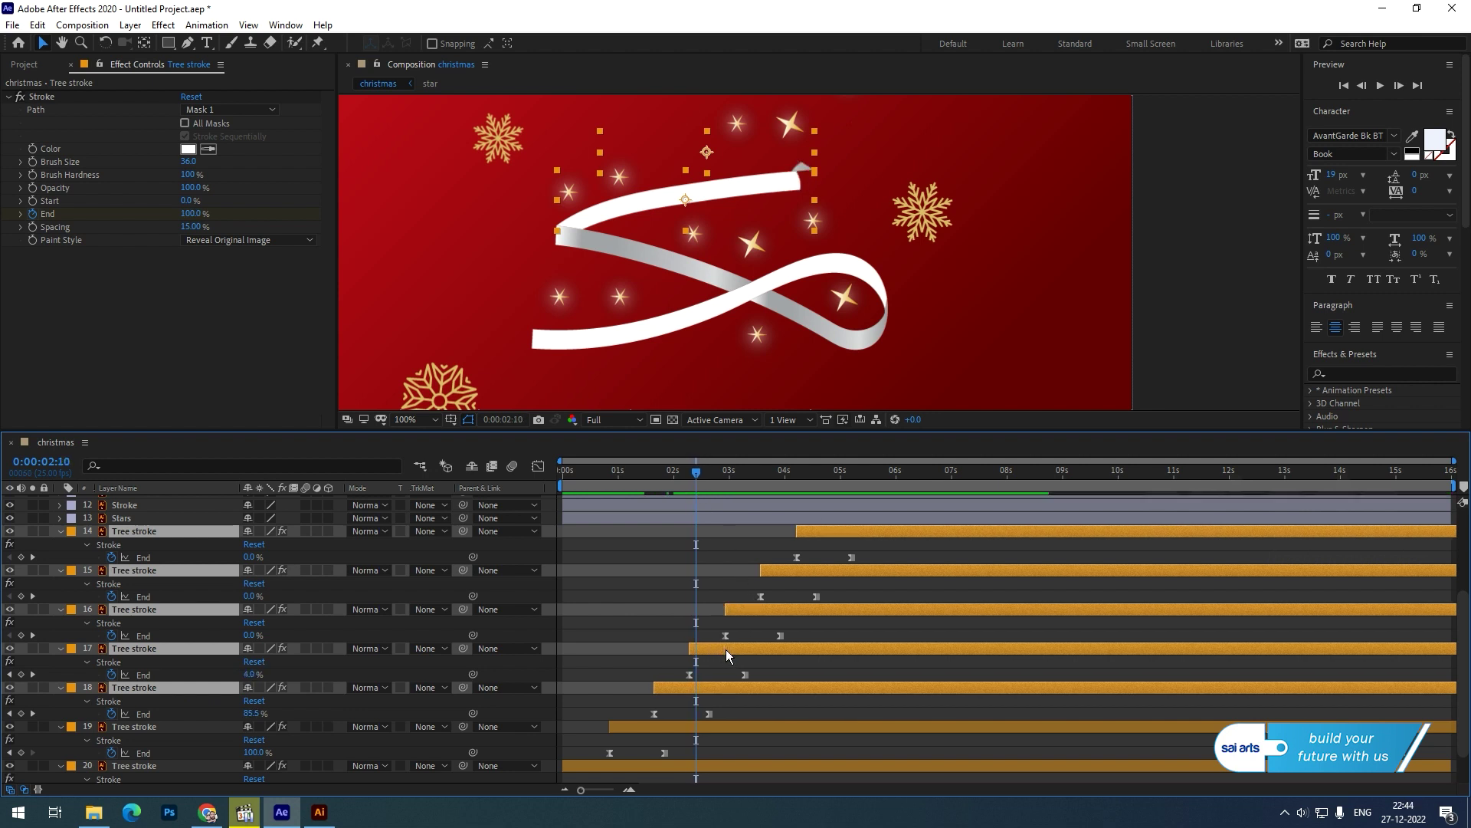
# Step: Shift layers 14–17 later, nudging them back slightly so layer 17 starts on time
pyautogui.keyDown('ctrl'); pyautogui.click(720, 685); pyautogui.keyUp('ctrl')
pyautogui.moveTo(728, 645); pyautogui.dragTo(737, 642)
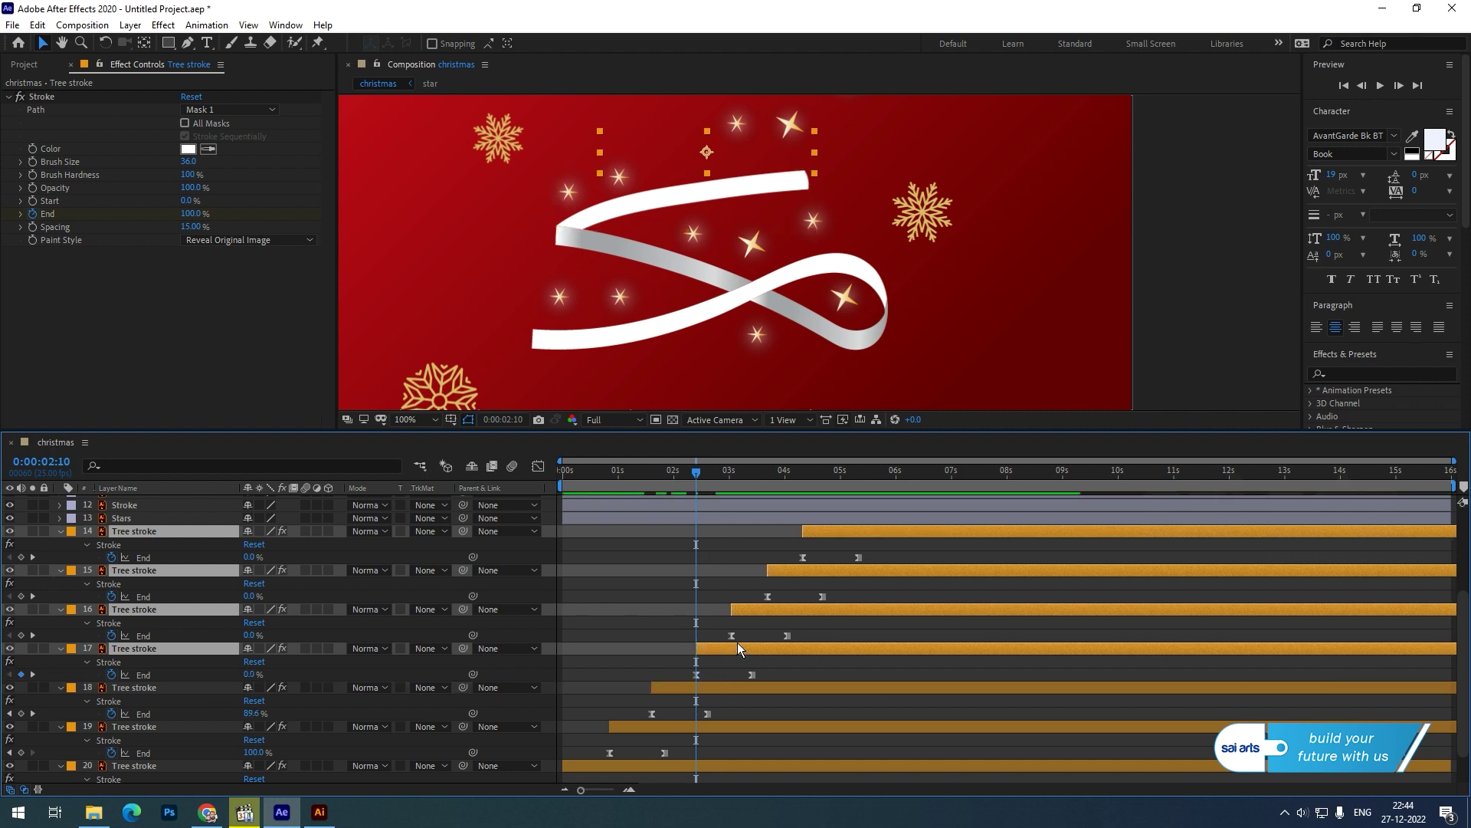
pyautogui.press('pageup')
pyautogui.press('pagedown')
pyautogui.press('pagedown')
pyautogui.press('pagedown')
pyautogui.press('pagedown')
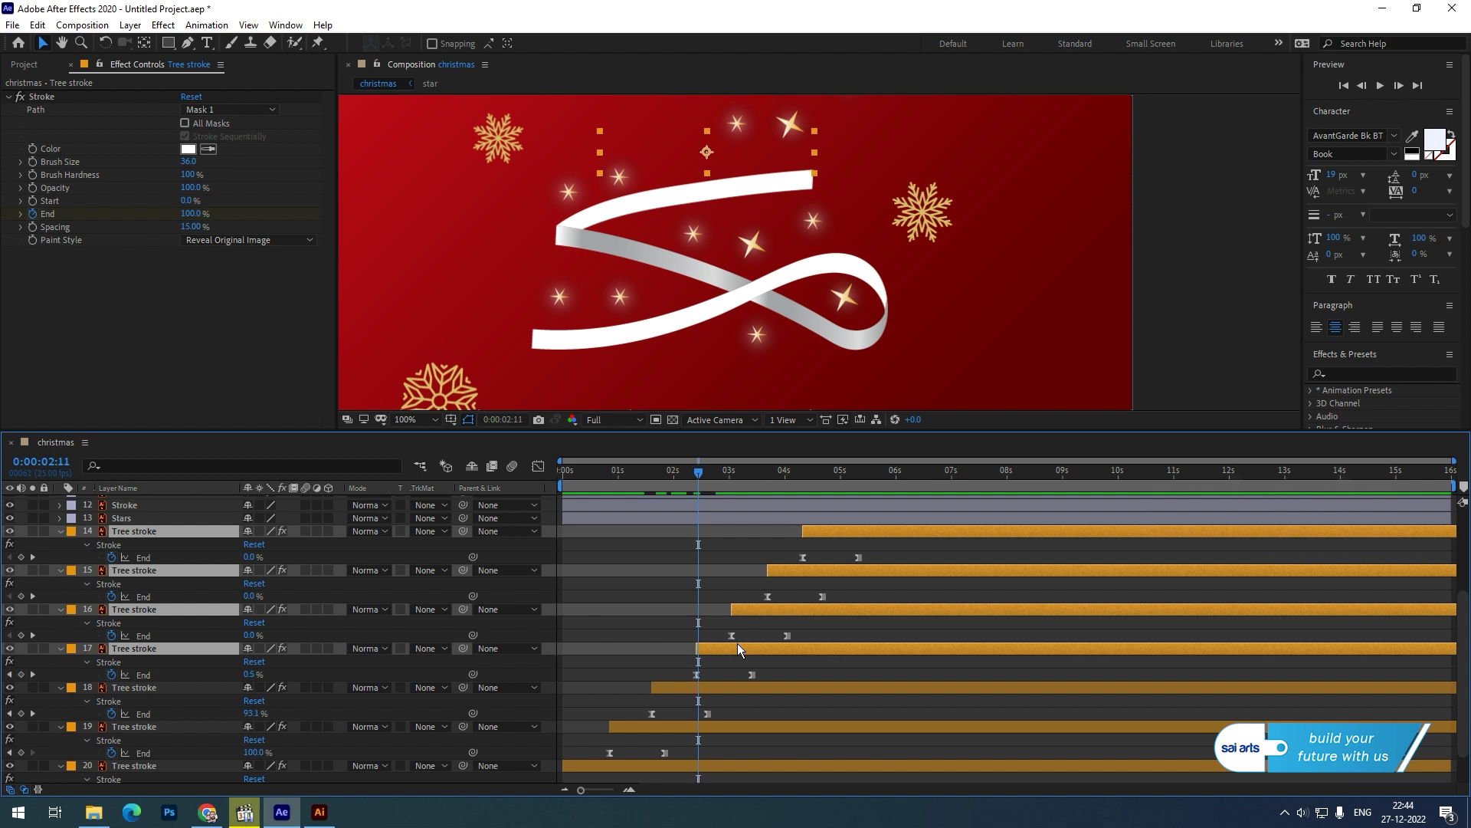
pyautogui.press('pageup')
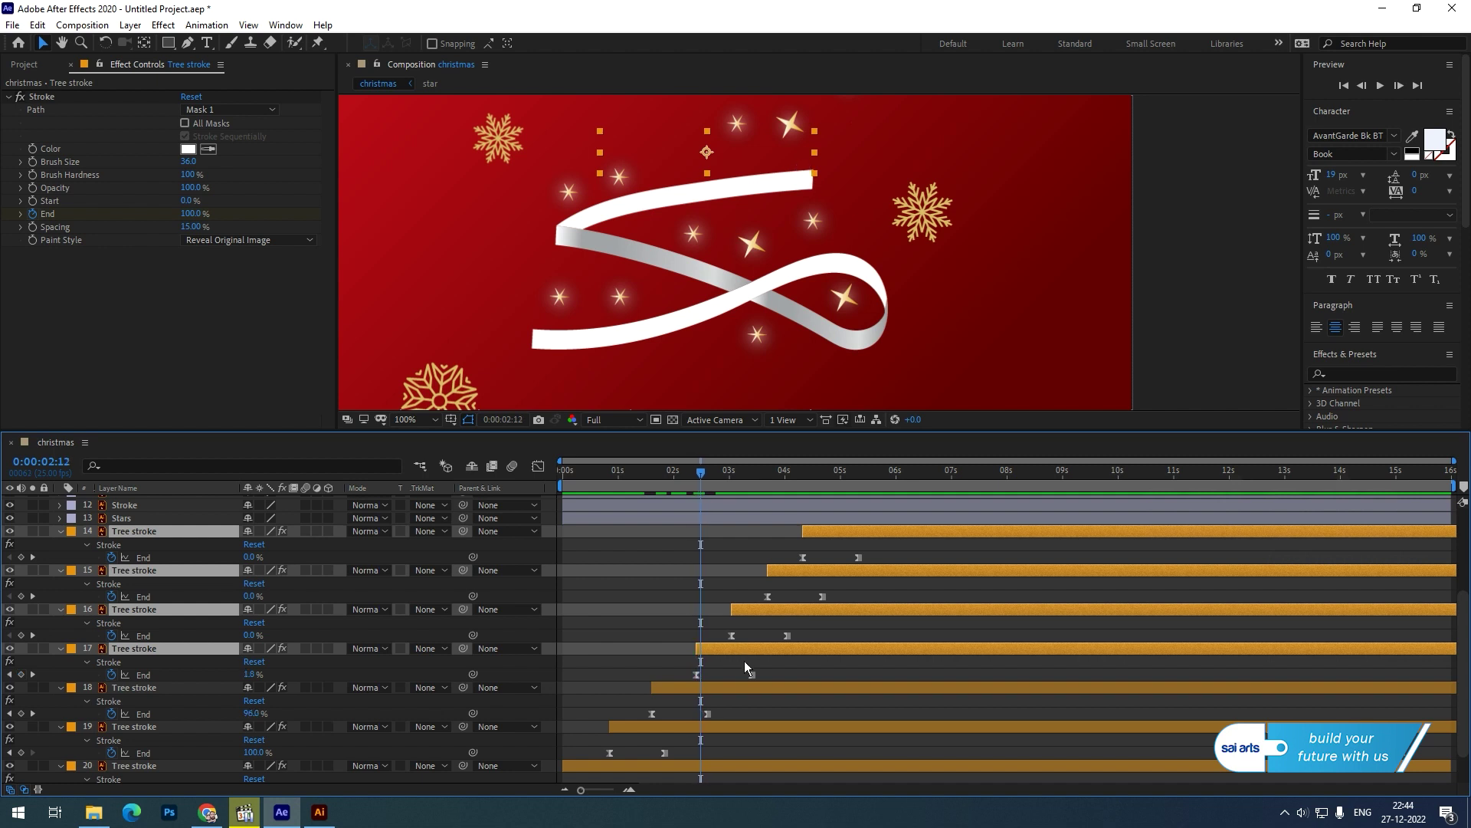
pyautogui.moveTo(740, 645); pyautogui.dragTo(739, 646)
pyautogui.press('pageup')
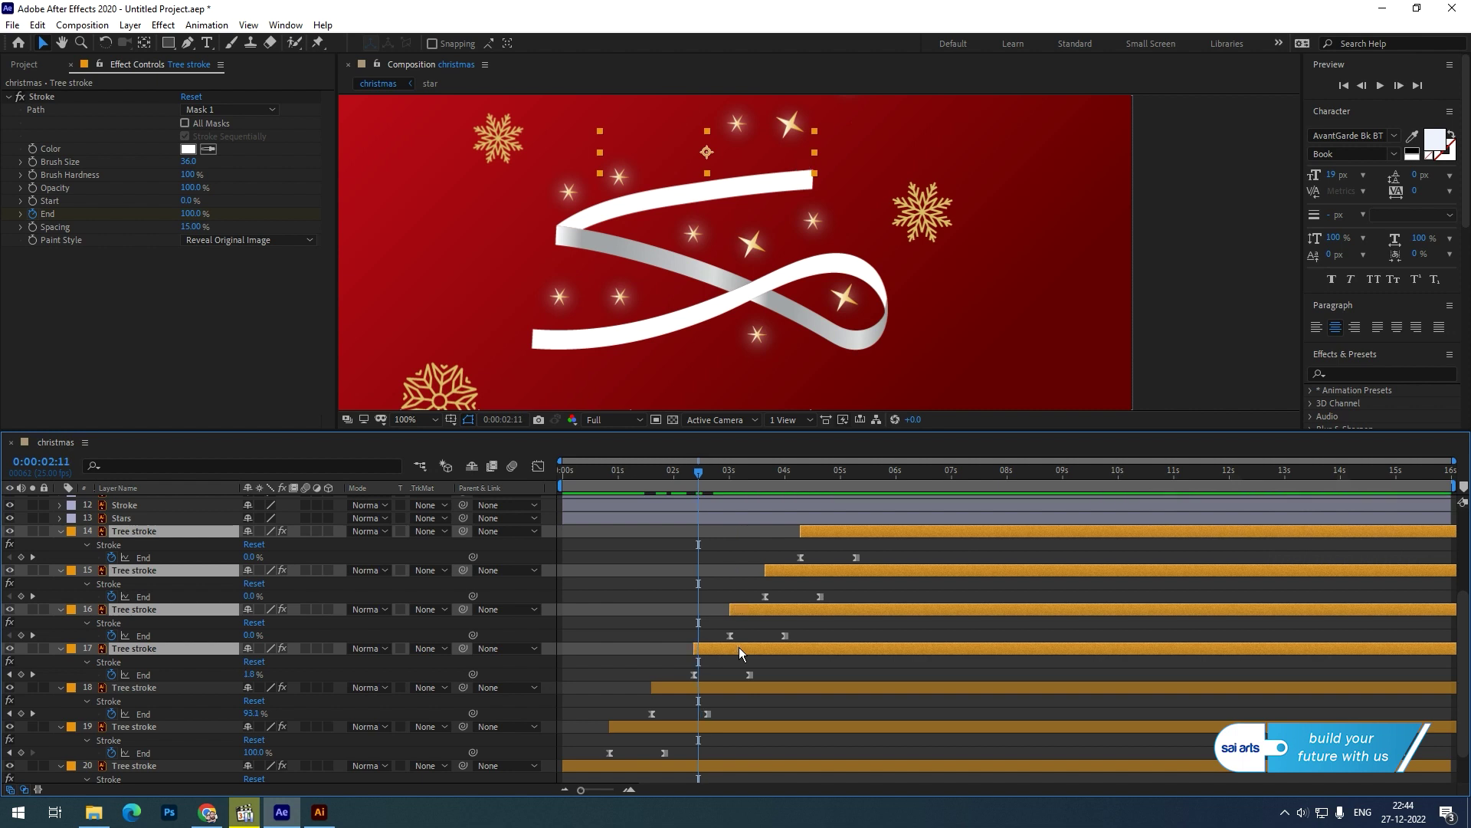
pyautogui.press('pageup')
# Step: Scrub forward to about four seconds and preview the staggered ribbons from the start
pyautogui.moveTo(701, 466); pyautogui.dragTo(747, 491)
pyautogui.moveTo(837, 209); pyautogui.dragTo(847, 325)
pyautogui.moveTo(750, 474)
pyautogui.mouseDown()
pyautogui.moveTo(854, 506)
pyautogui.moveTo(563, 472)
pyautogui.mouseUp()
pyautogui.scroll(-4, 889, 306)
pyautogui.scroll(-2, 889, 306)
pyautogui.press('space')
pyautogui.press('space')
# Step: Show the Title/Action Safe guides, set magnification to Fit, and preview from the start
pyautogui.click(469, 419)
pyautogui.click(467, 435)
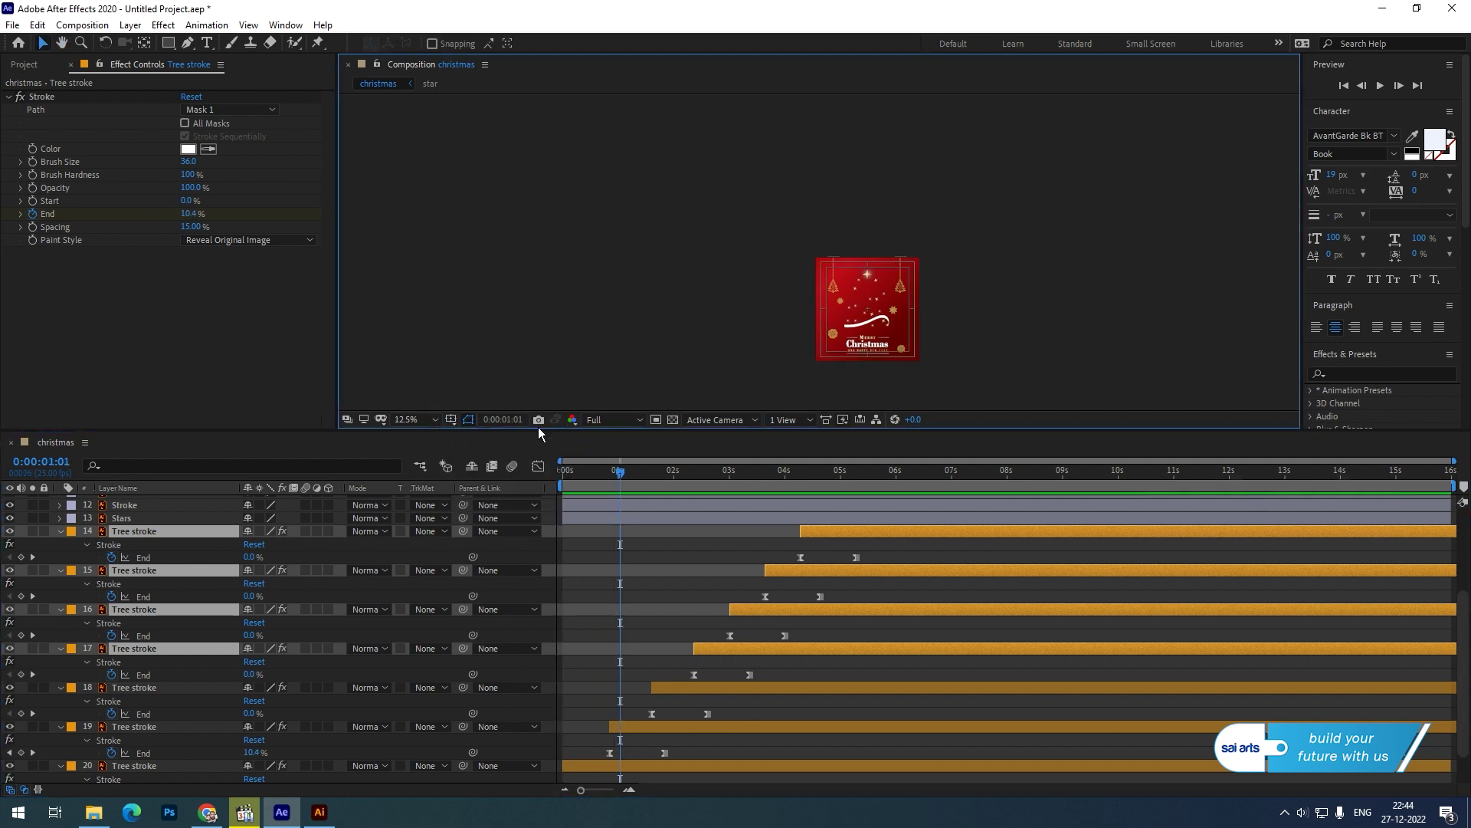
pyautogui.click(420, 420)
pyautogui.click(421, 434)
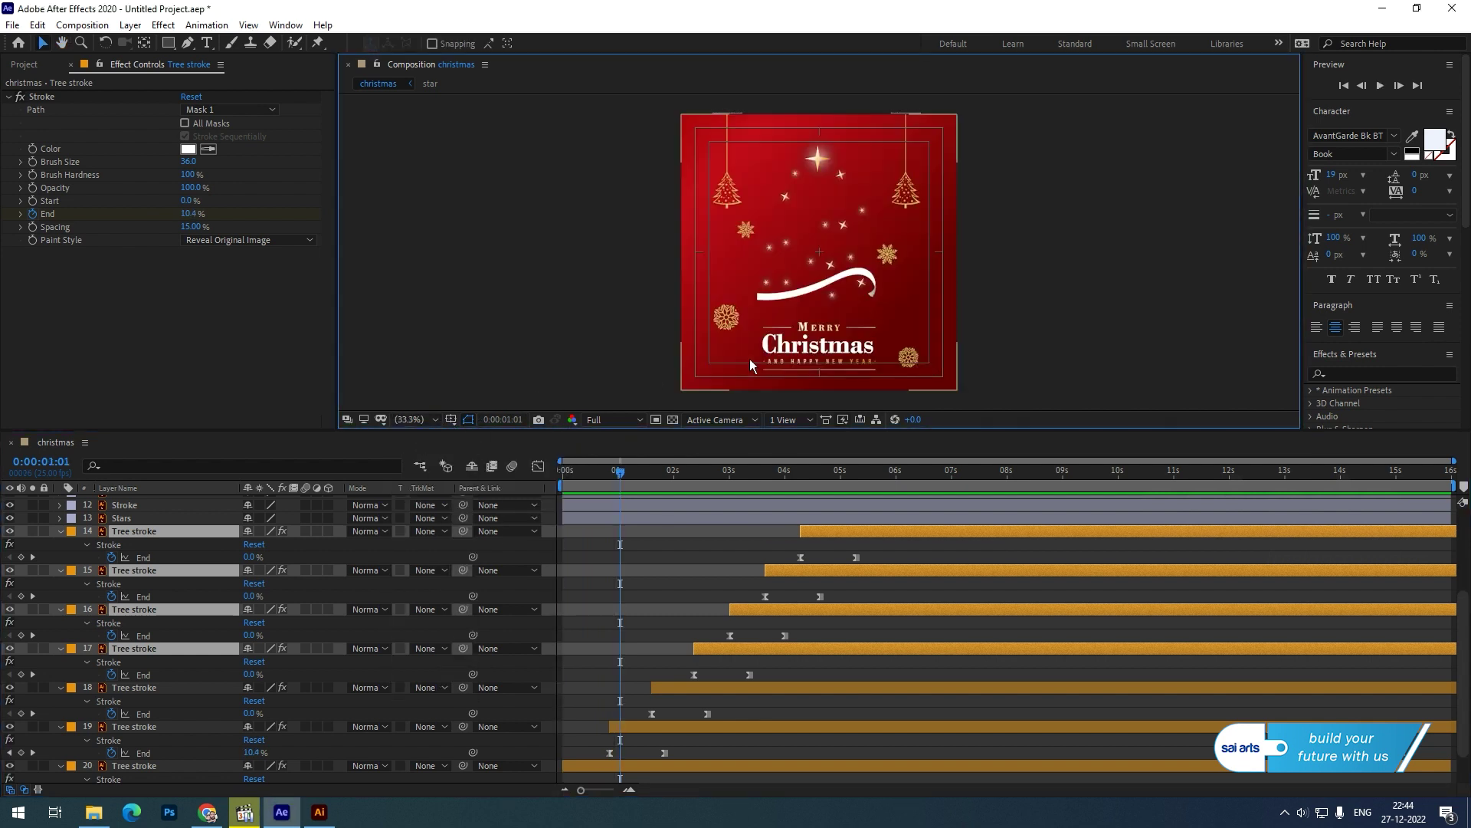
pyautogui.press('Home')
pyautogui.press('space')
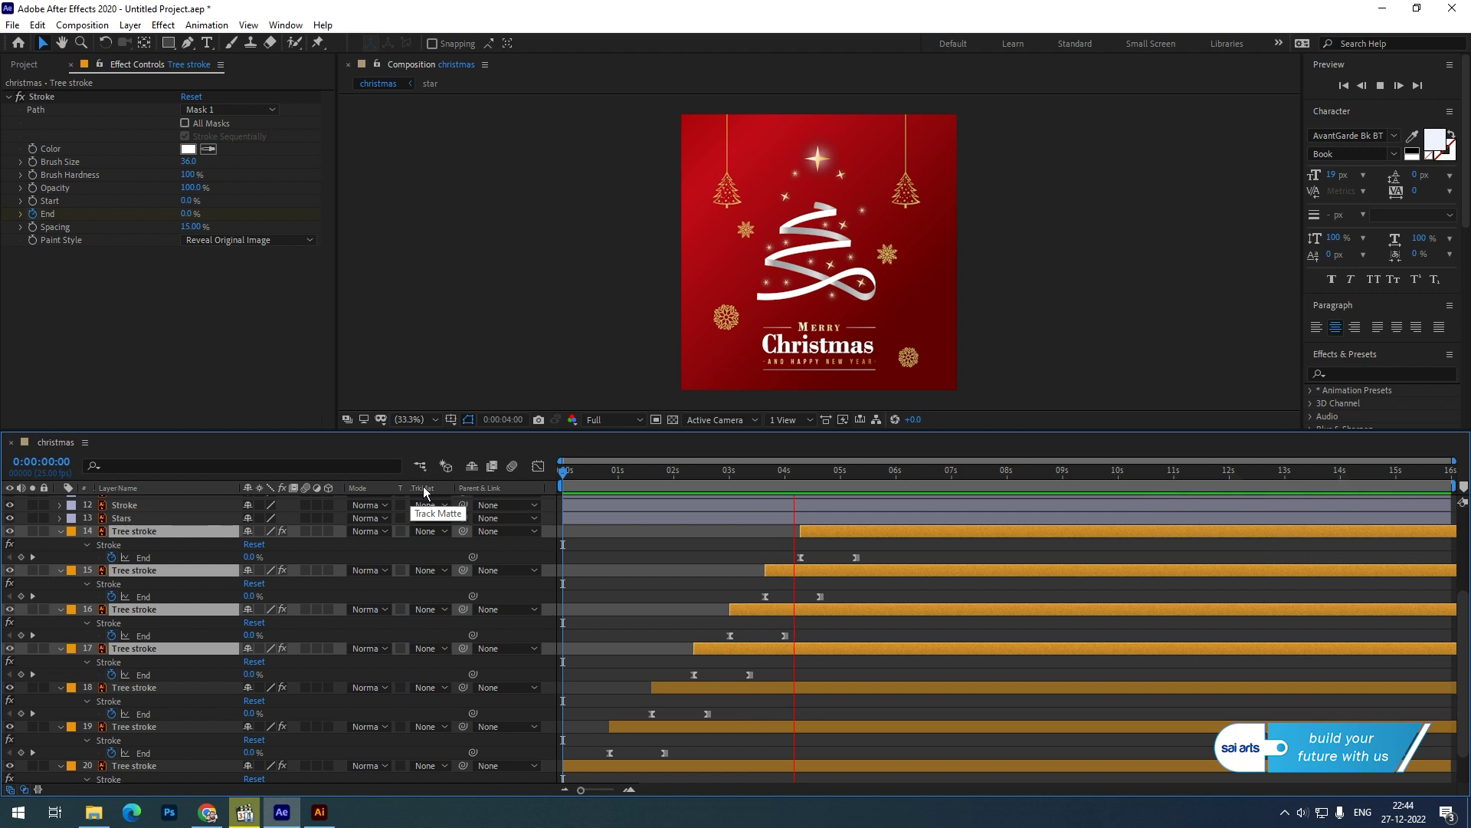
pyautogui.press('space')
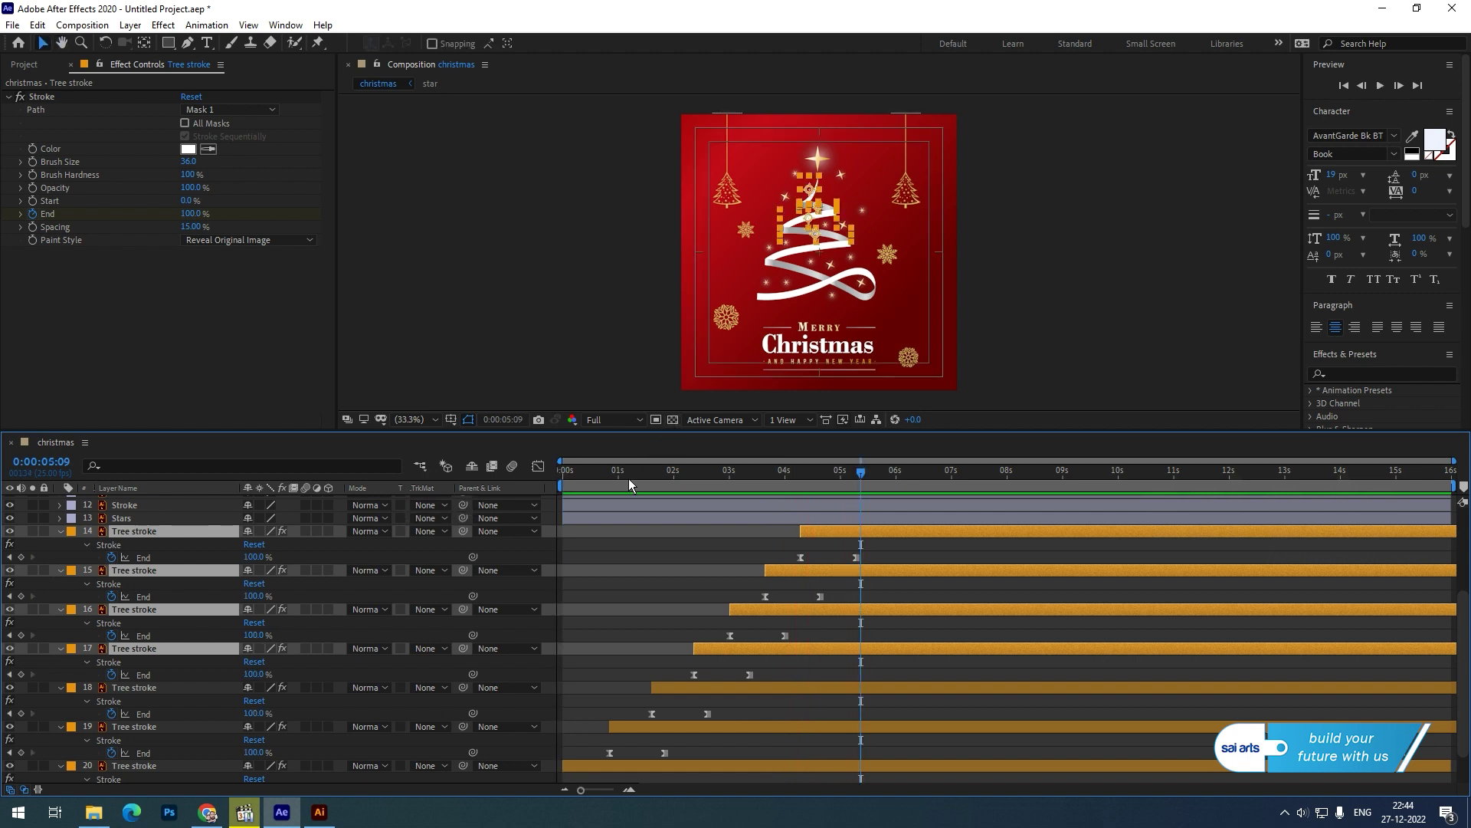
# Step: Collapse the Tree stroke layers' properties, including layers 18–20, and select the star layer
pyautogui.click(61, 531)
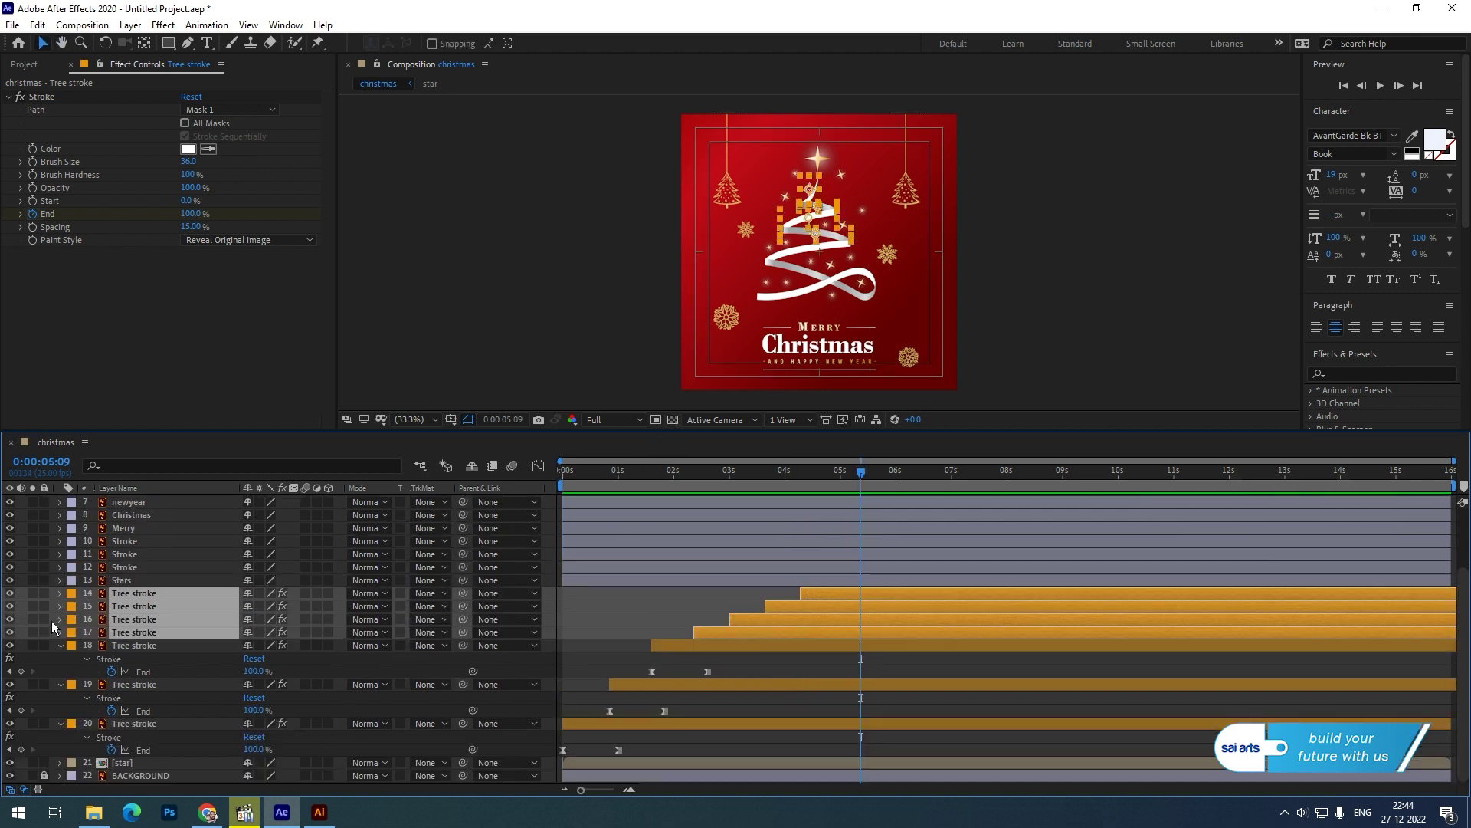
pyautogui.click(60, 645)
pyautogui.click(60, 685)
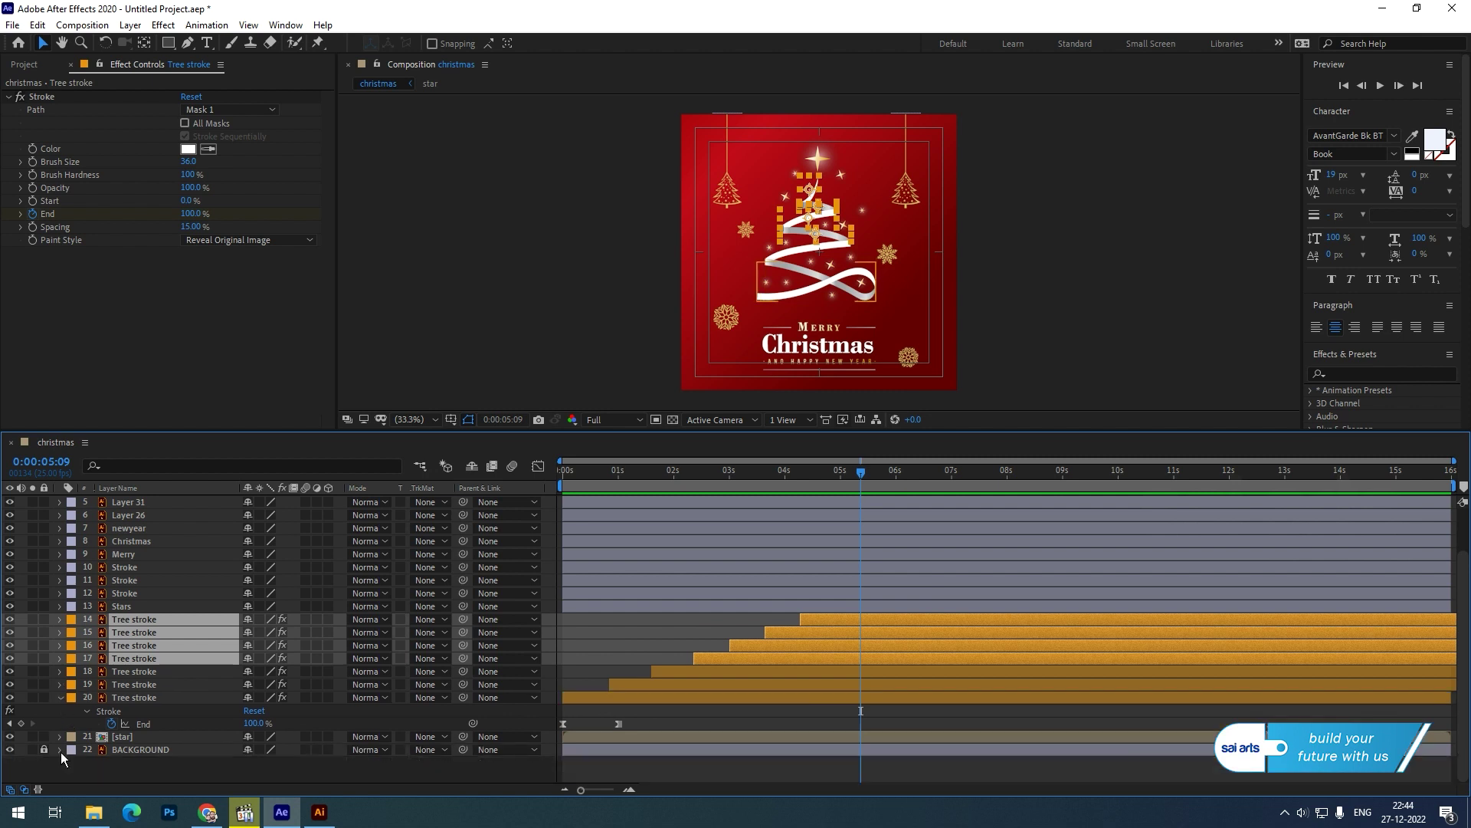
pyautogui.click(60, 723)
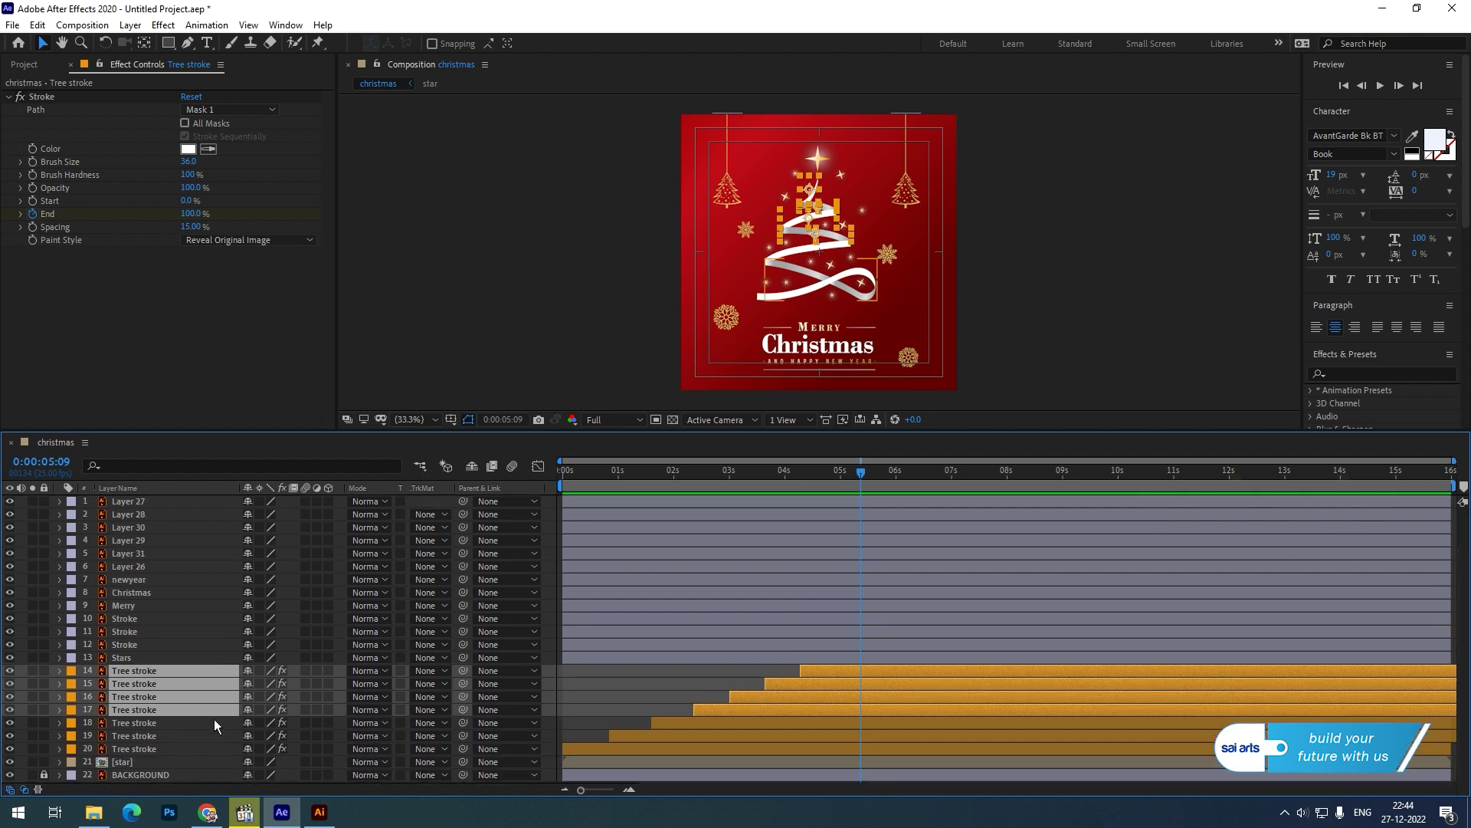
pyautogui.click(142, 760)
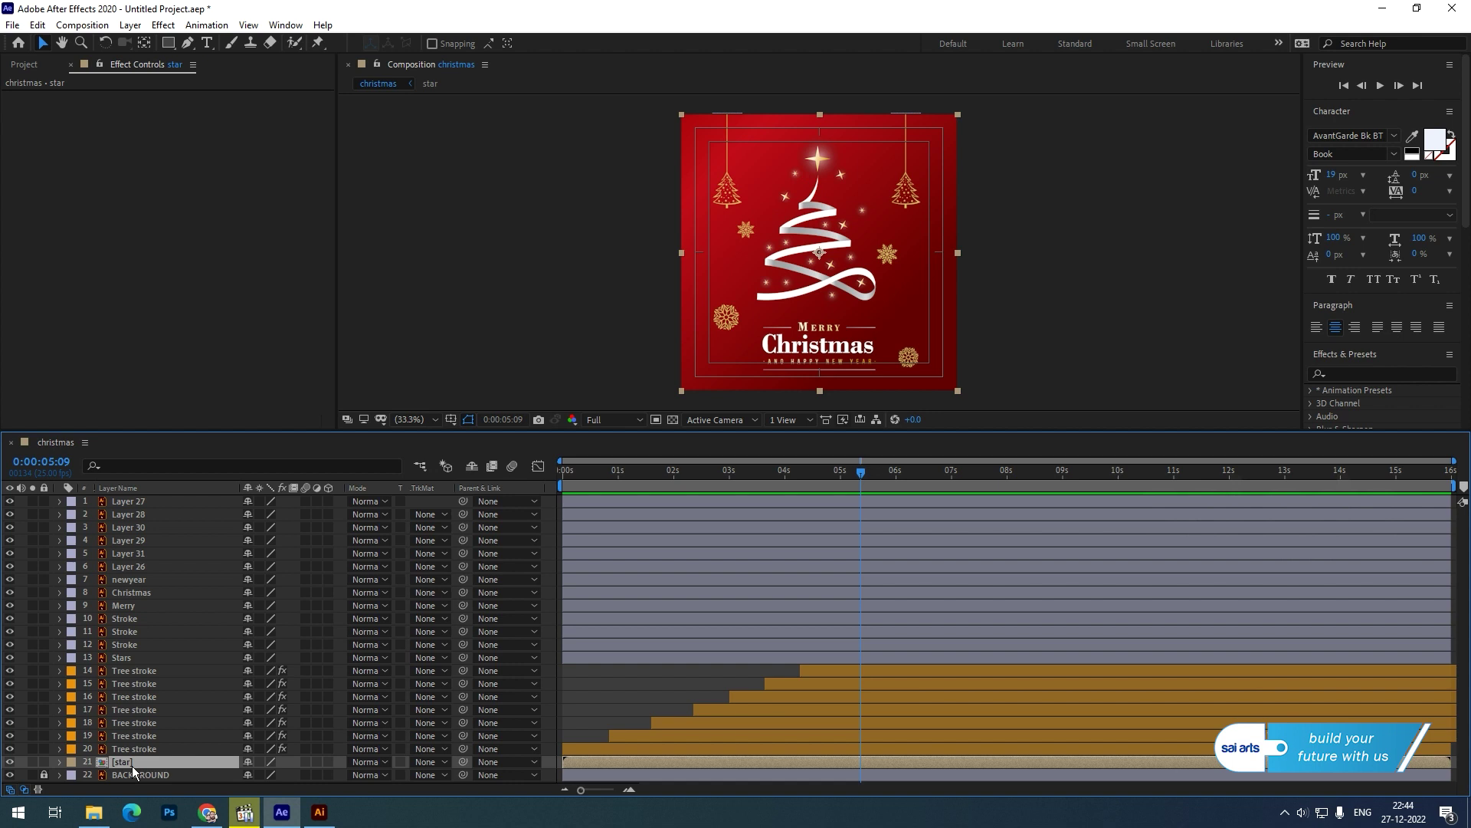
# Step: Give the star layer's Opacity a wiggle(25,50) expression and preview the twinkling
pyautogui.press('t')
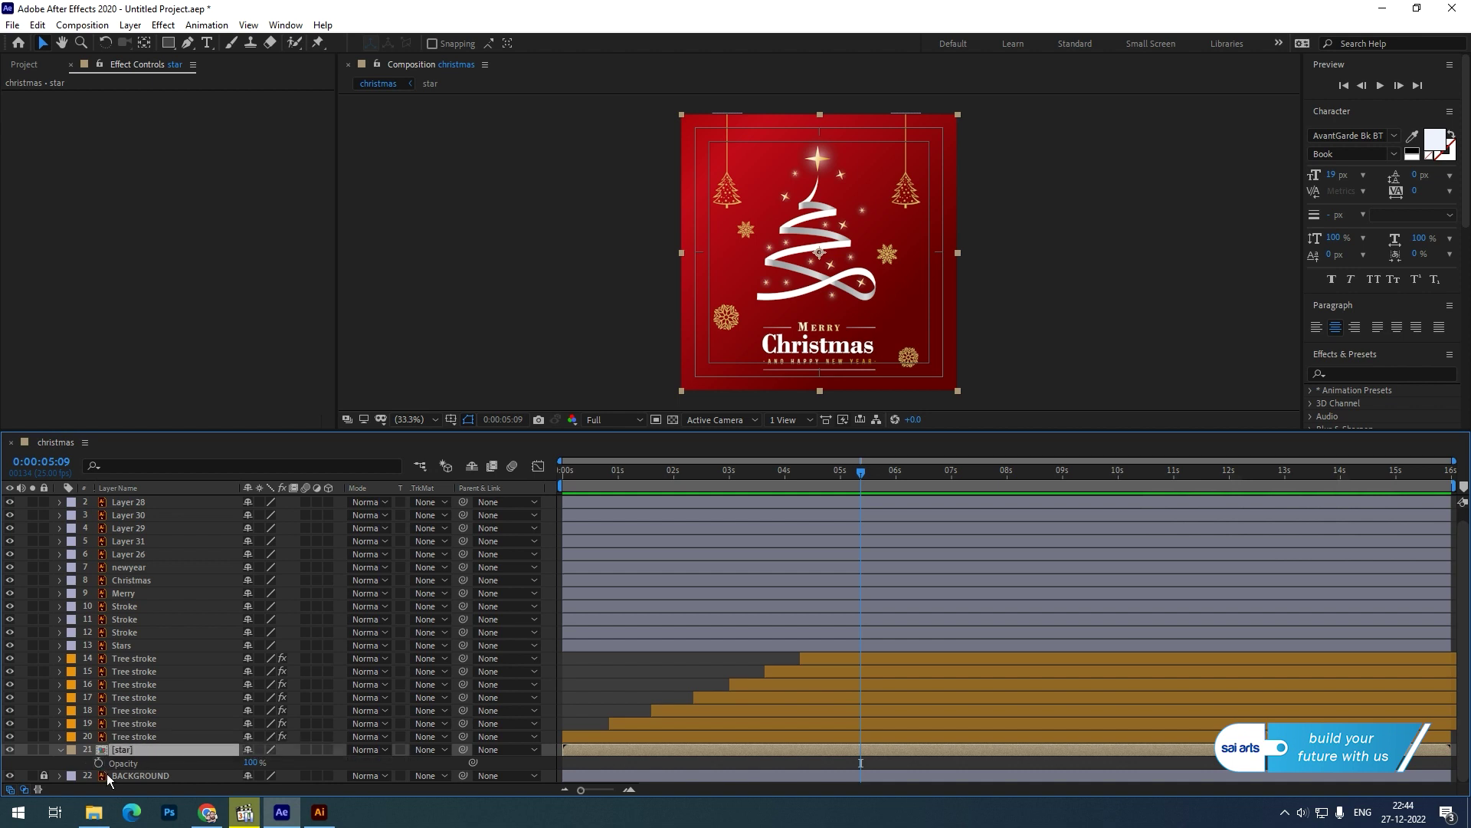
pyautogui.click(128, 765)
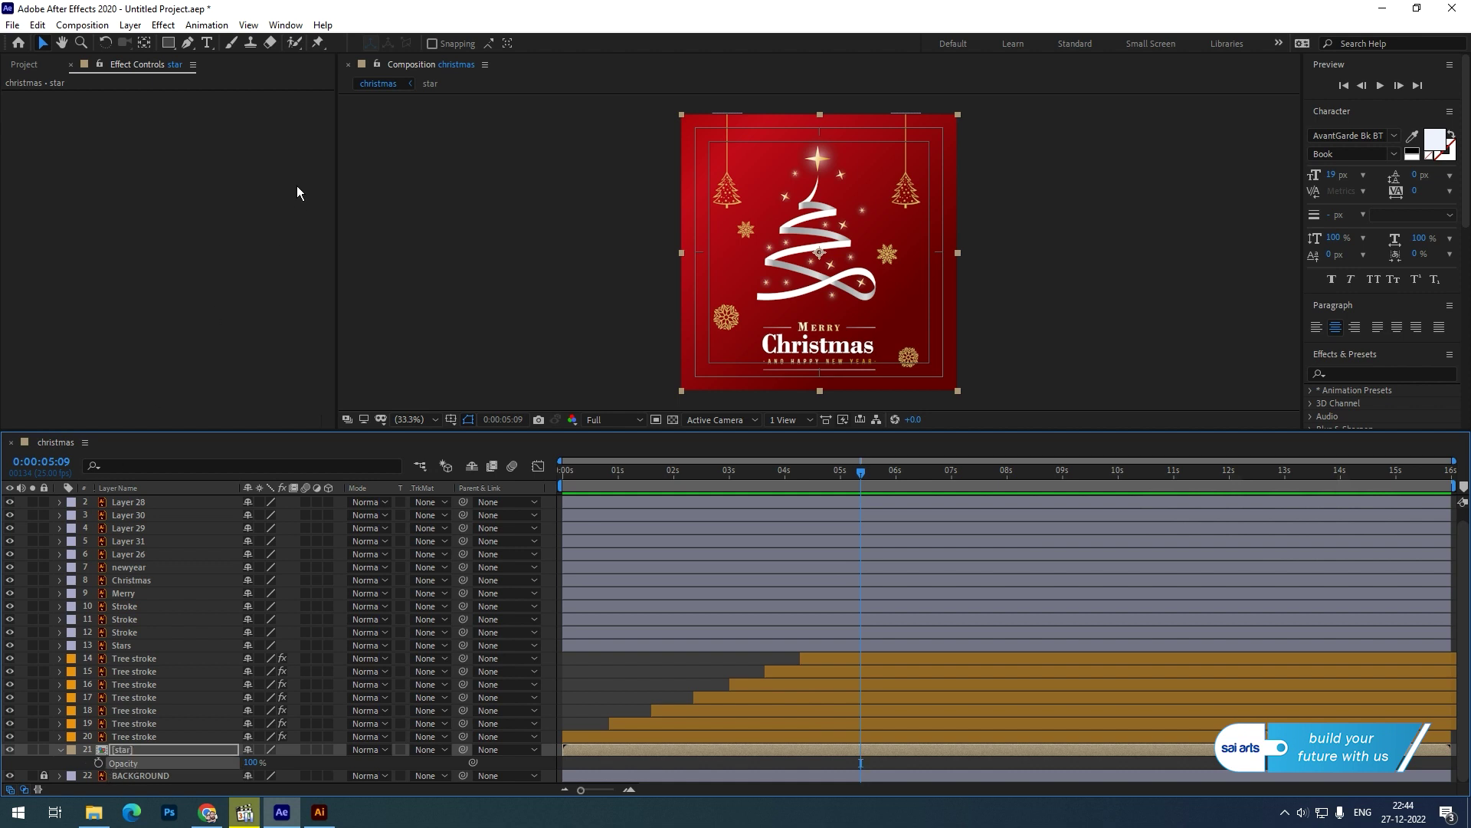
pyautogui.click(206, 24)
pyautogui.click(266, 277)
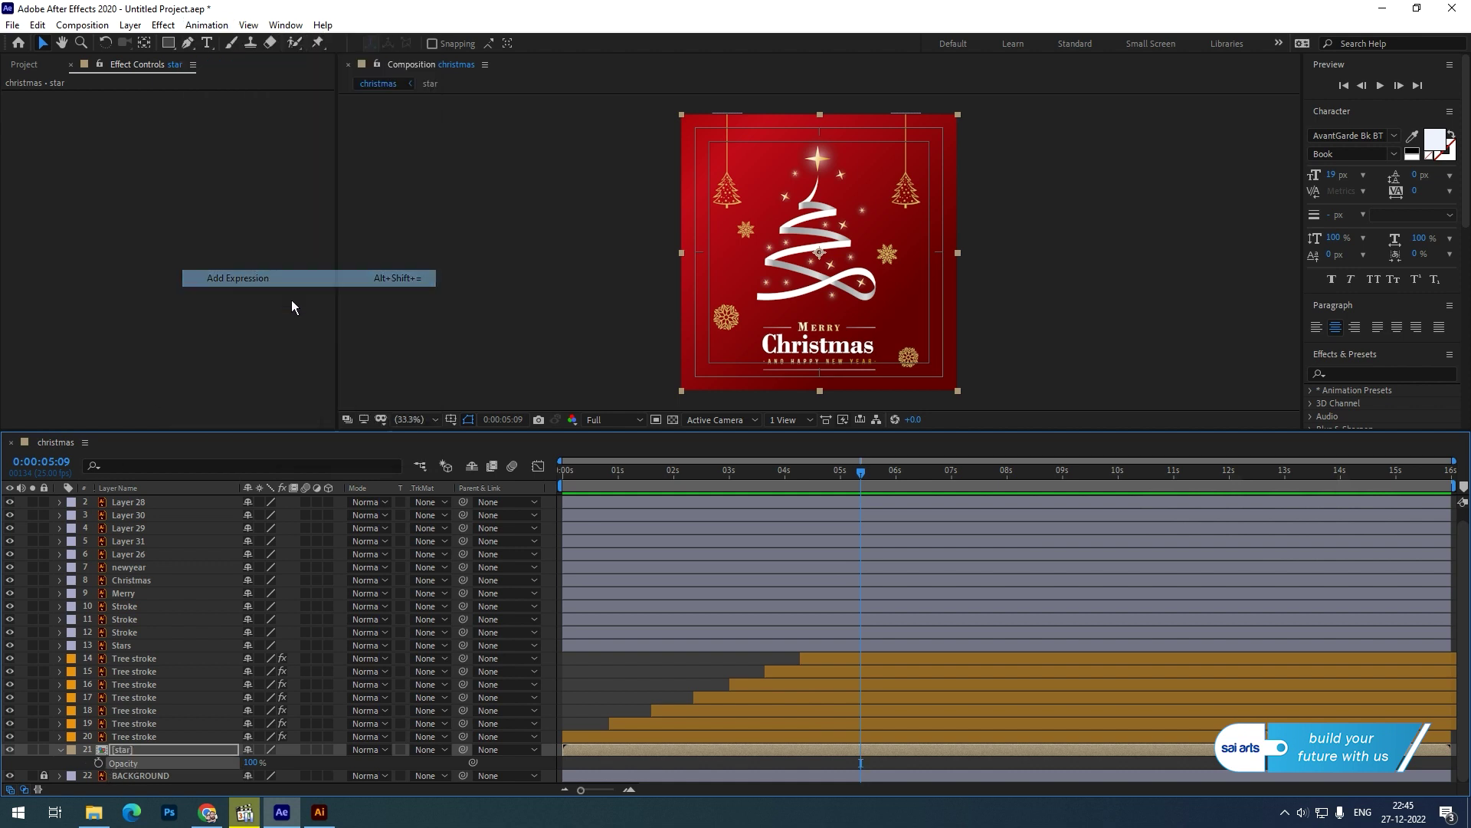
pyautogui.write('wigg')
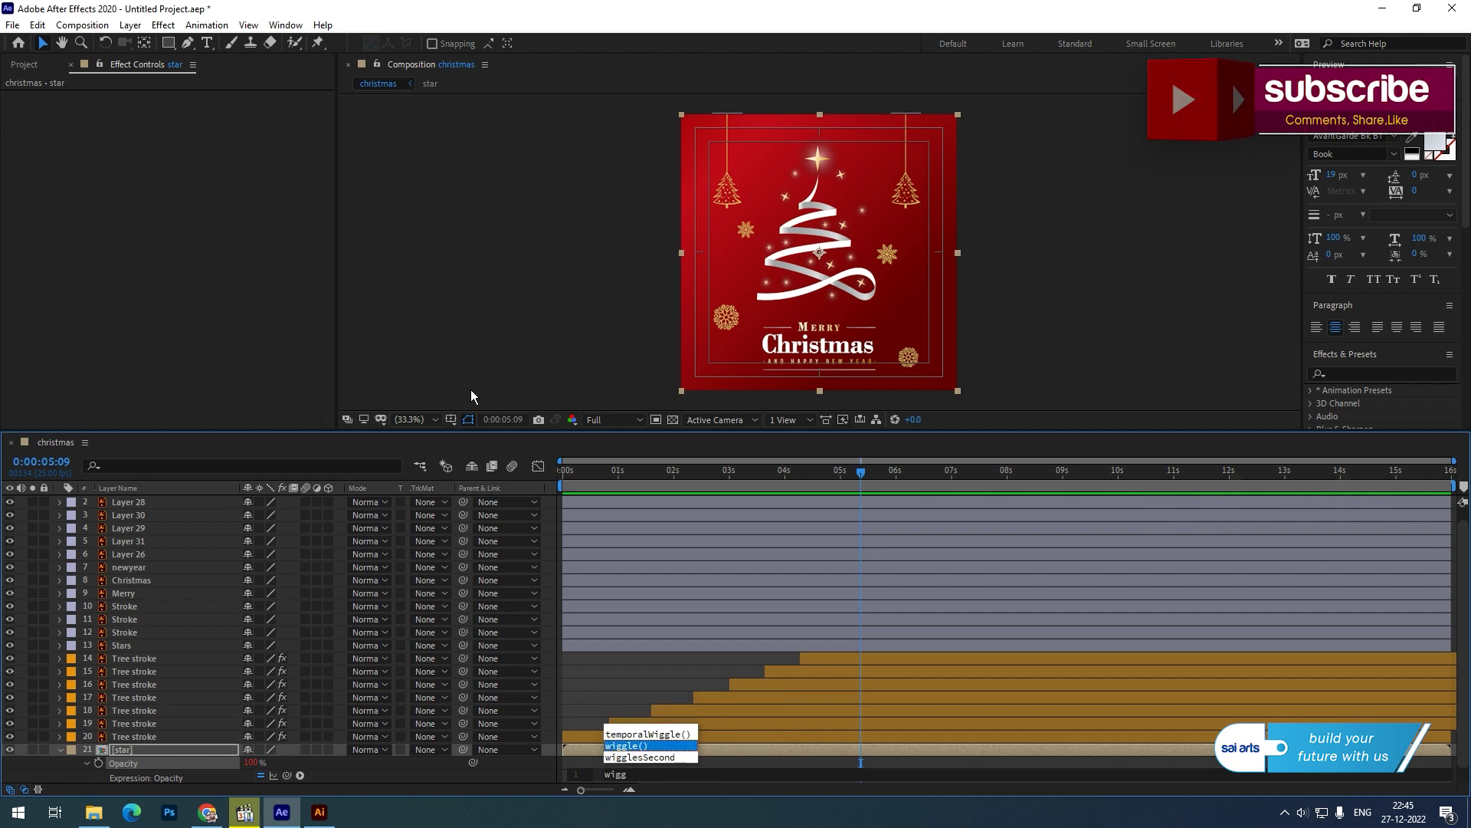
pyautogui.press('Return')
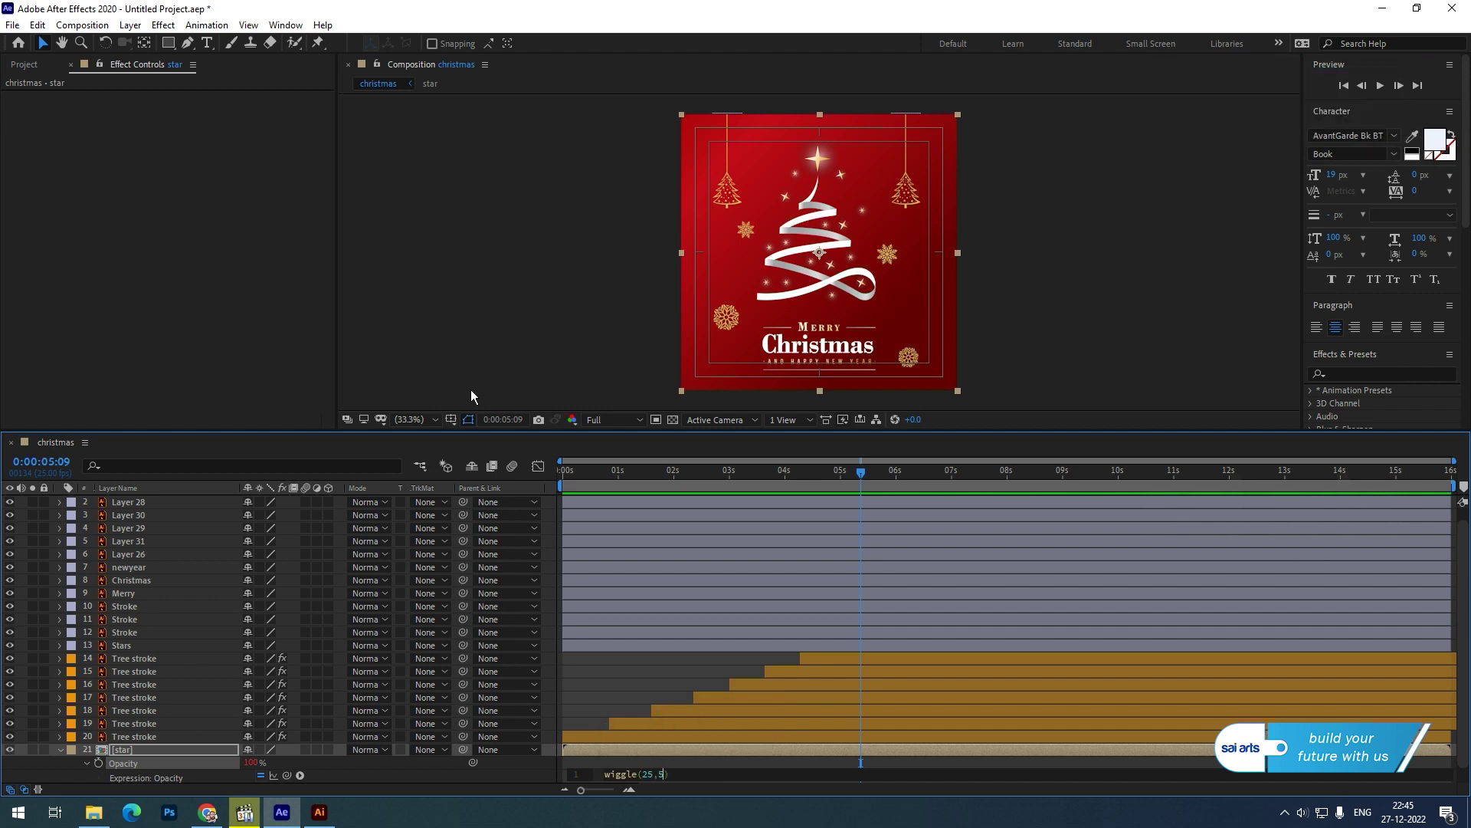
pyautogui.press('KP_Enter')
pyautogui.press('space')
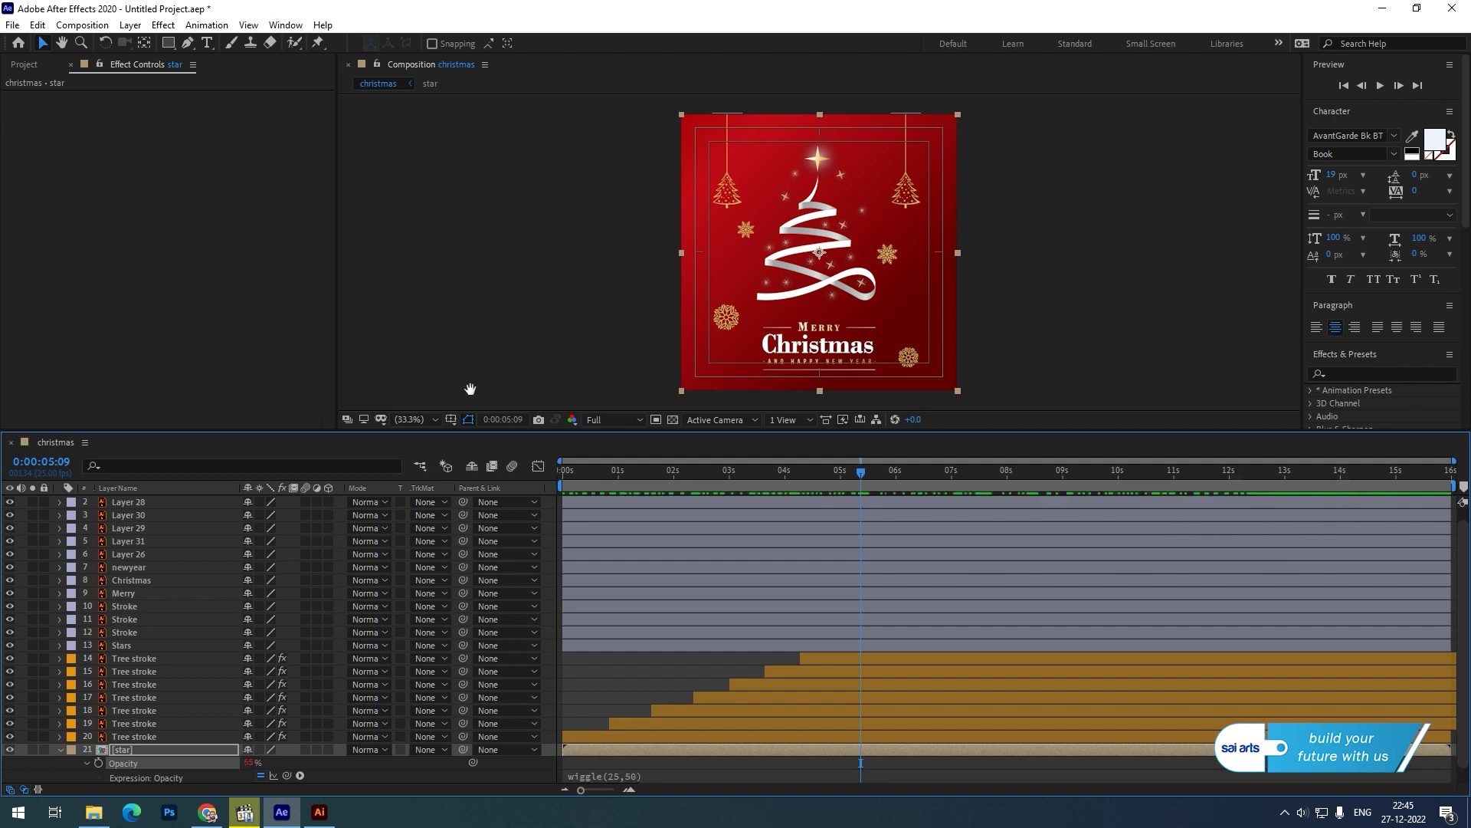
pyautogui.press('space')
# Step: Set the star layer's blend mode to Screen
pyautogui.click(388, 748)
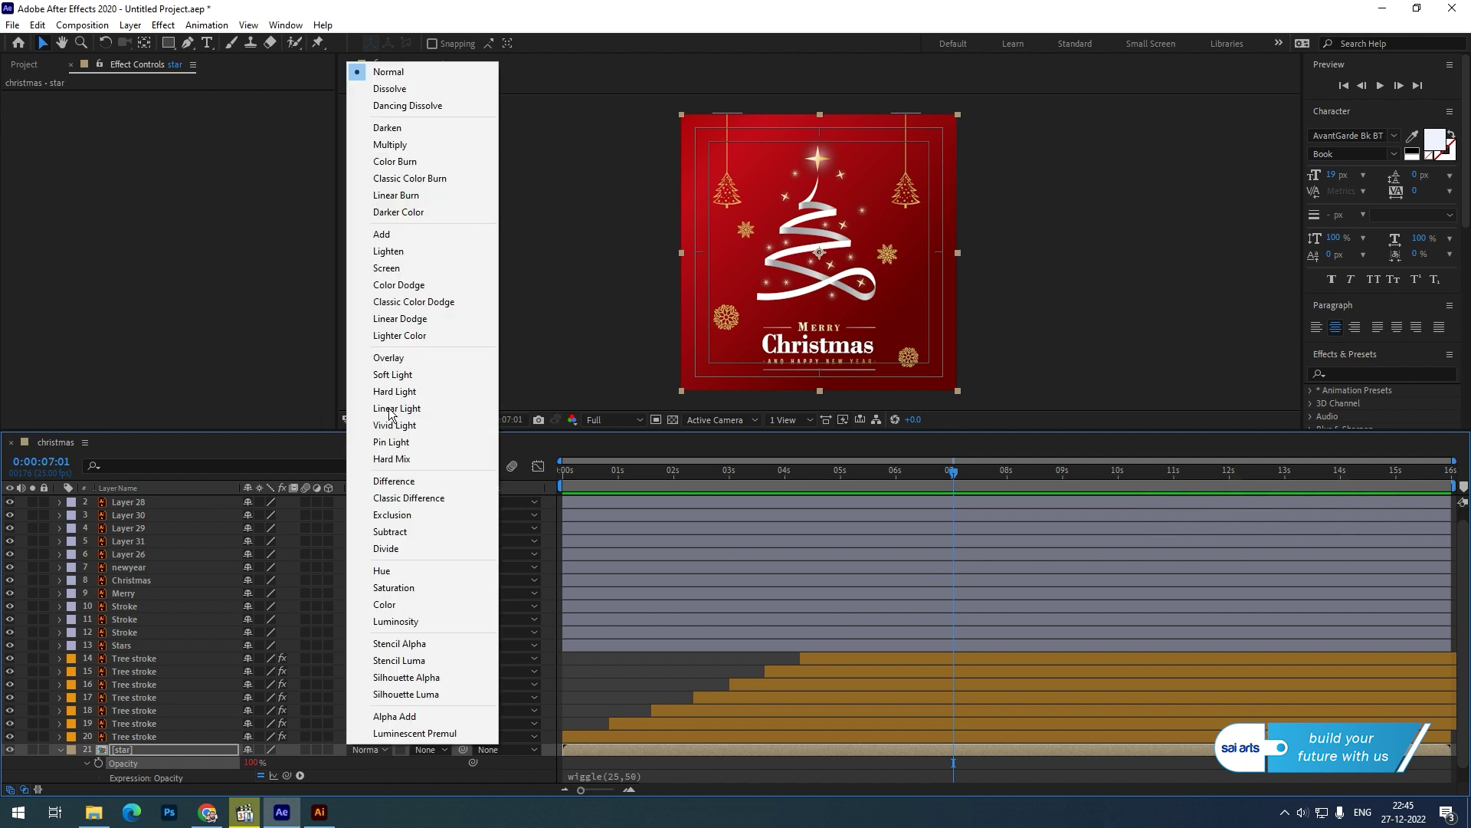
pyautogui.click(407, 268)
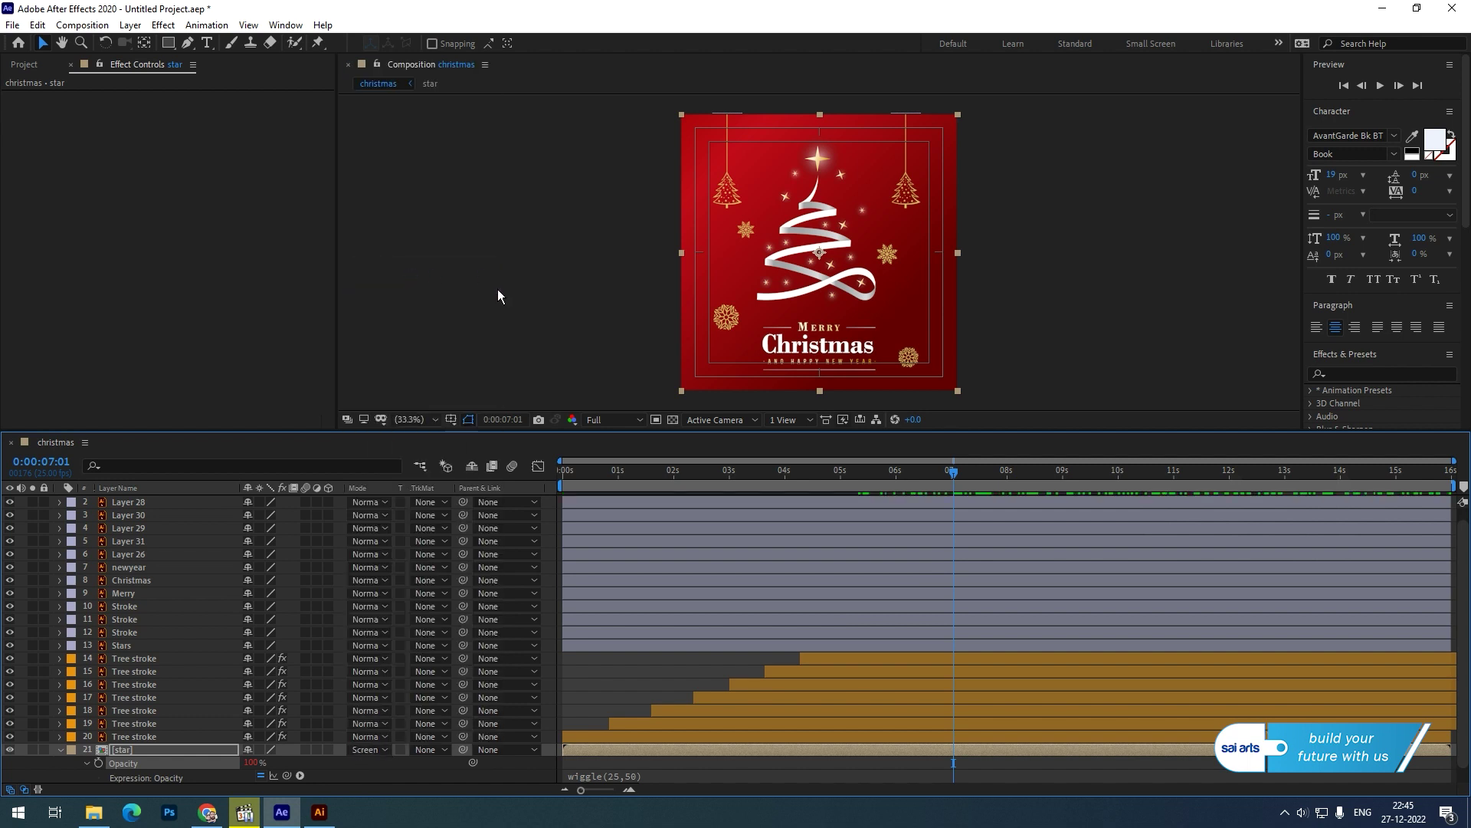
pyautogui.click(366, 749)
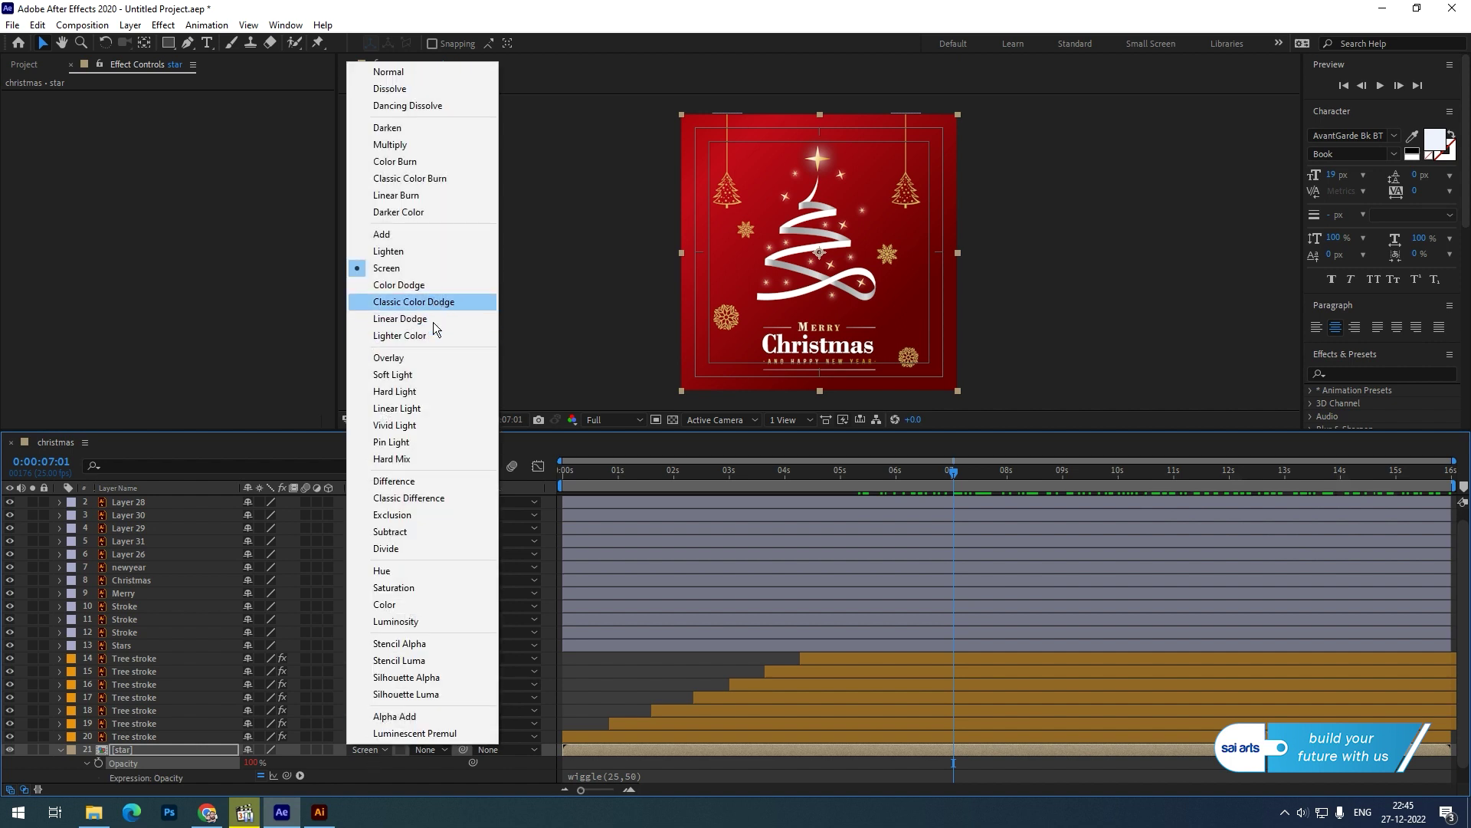
pyautogui.click(1108, 238)
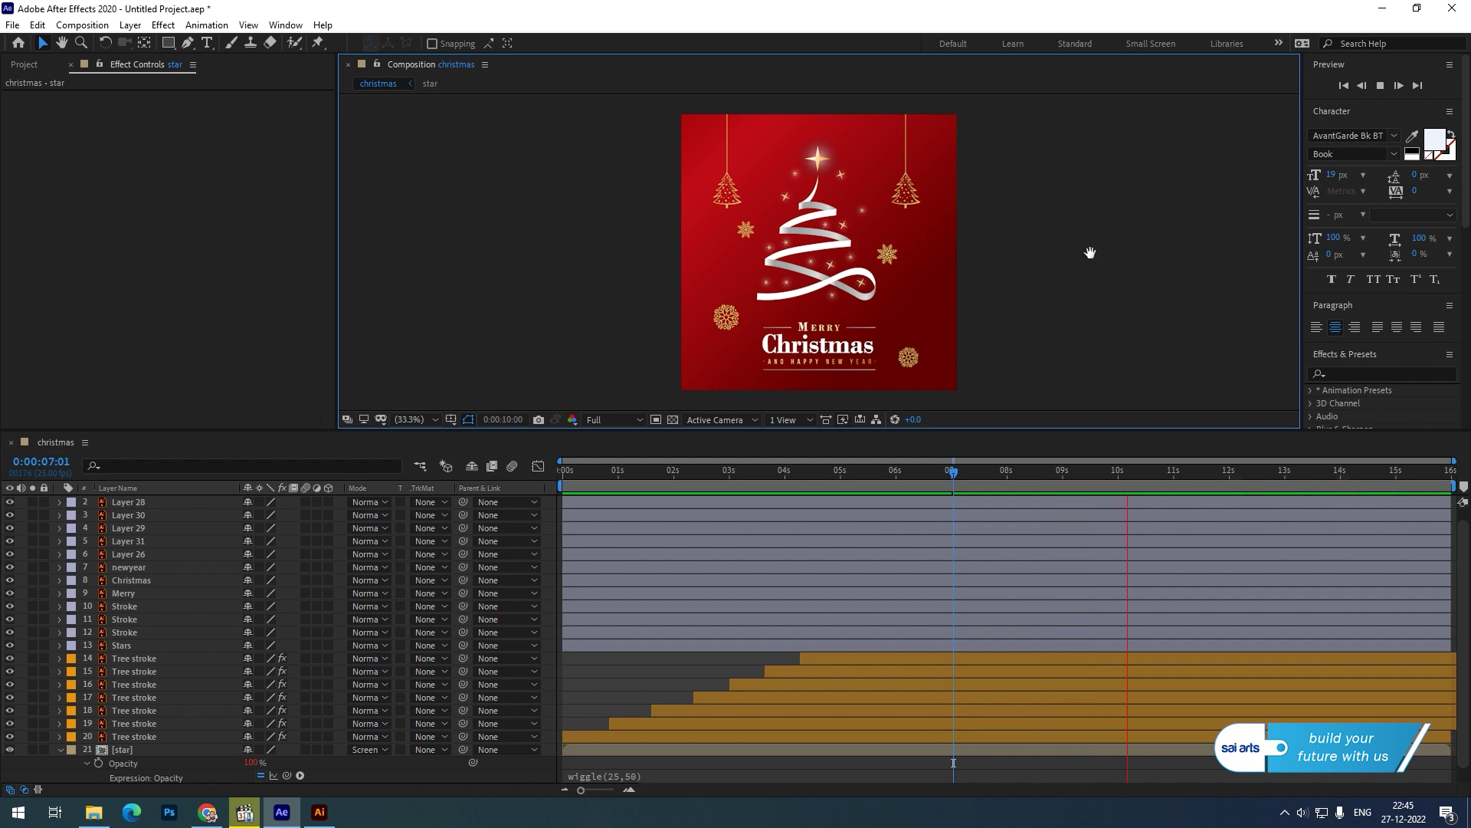
pyautogui.press('space')
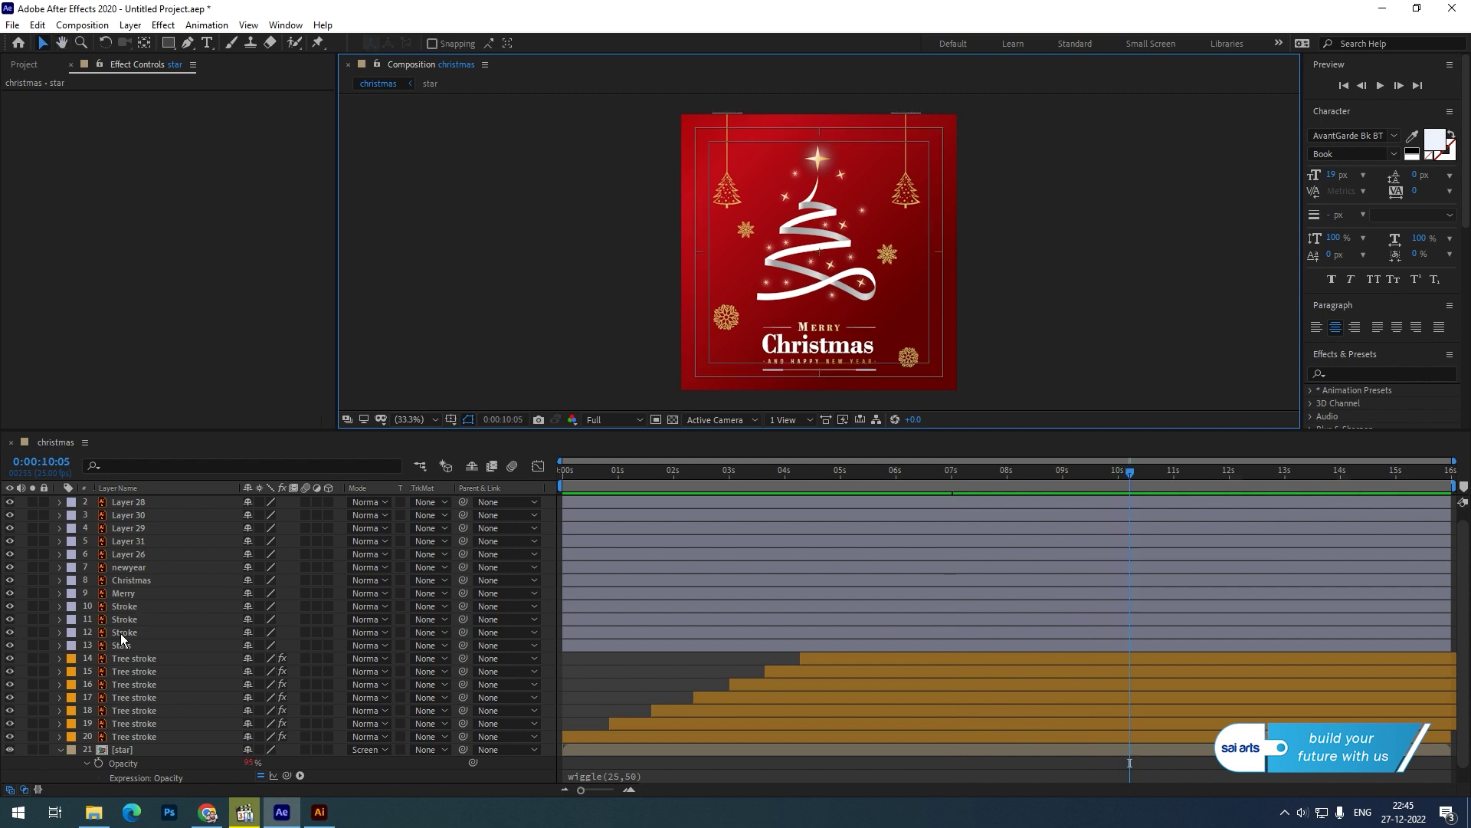
# Step: Set the Stars layer's mode to Screen and pan the view to the big star
pyautogui.click(126, 645)
pyautogui.click(374, 645)
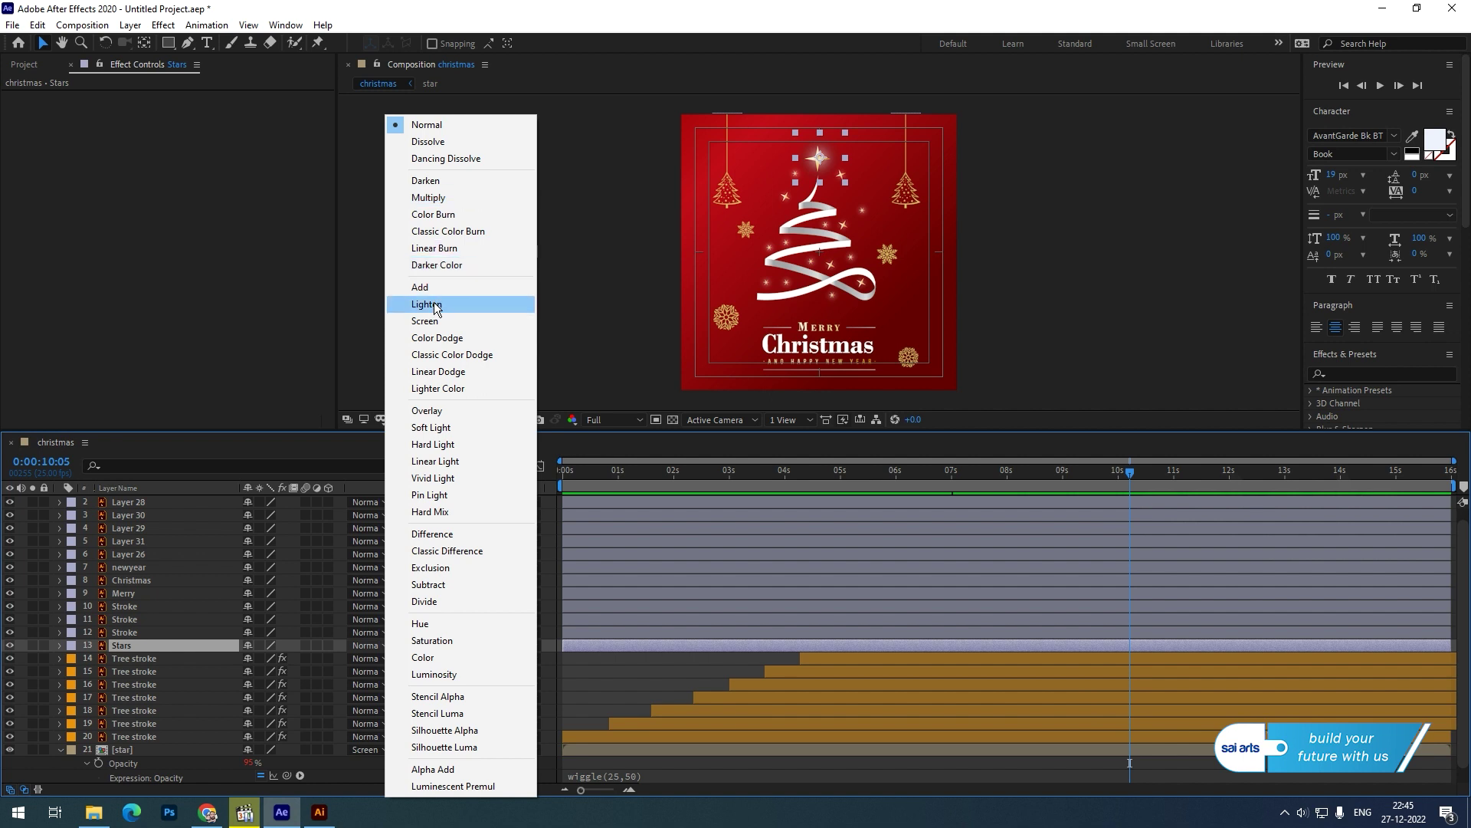
pyautogui.click(425, 321)
pyautogui.scroll(5, 842, 146)
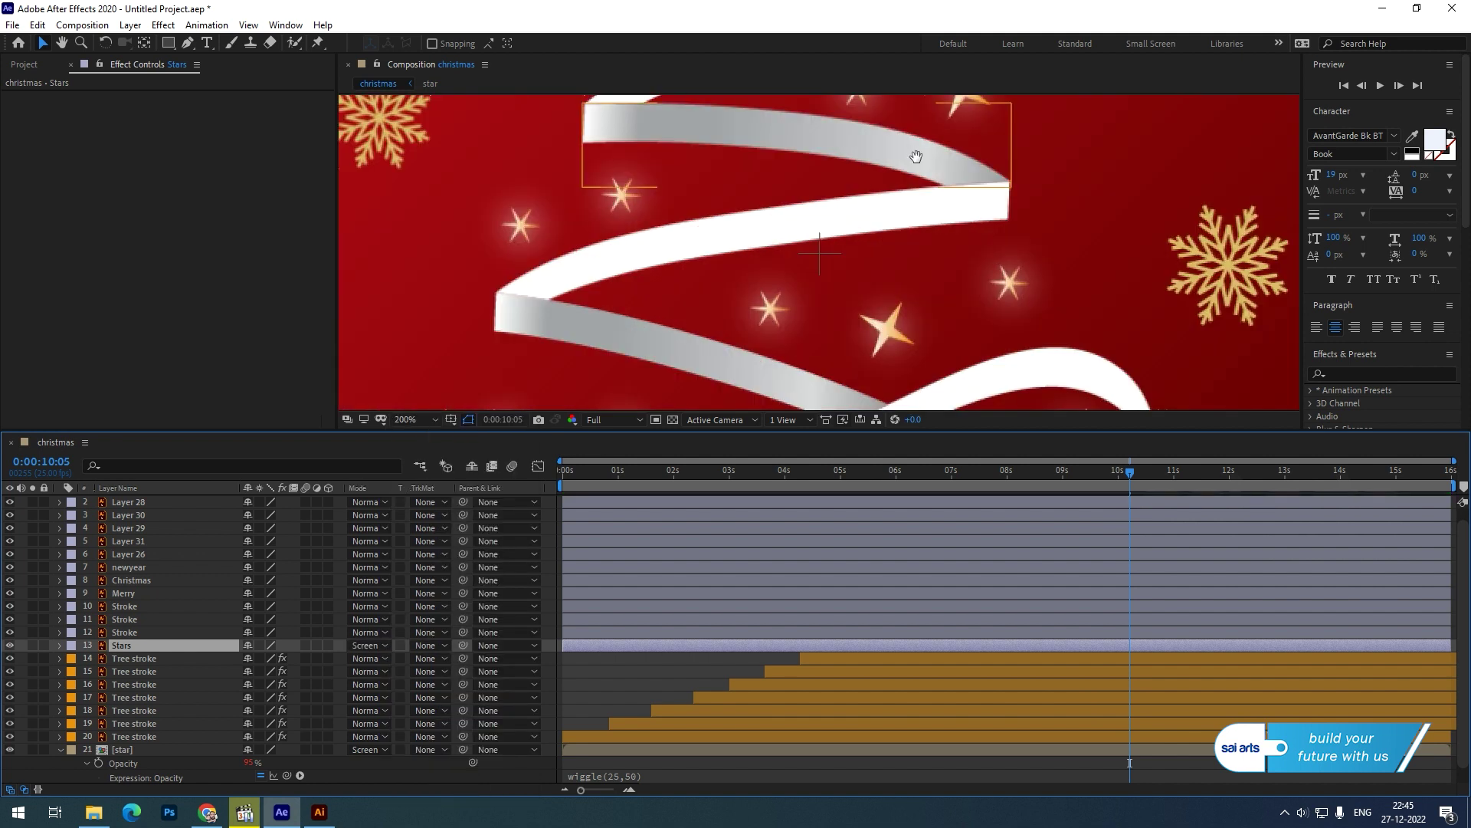
pyautogui.moveTo(916, 156); pyautogui.dragTo(881, 360)
pyautogui.moveTo(874, 169); pyautogui.dragTo(872, 235)
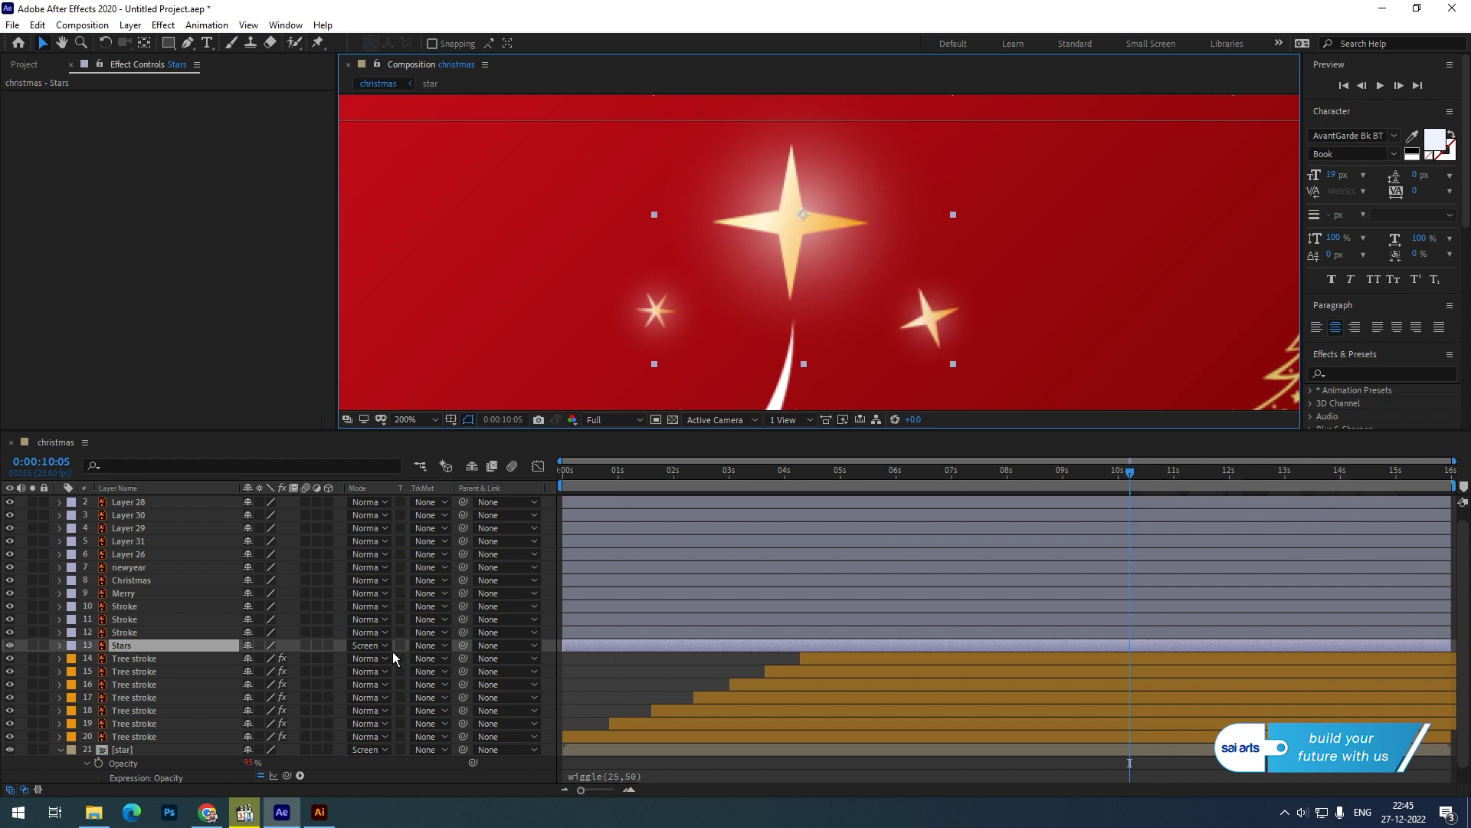
# Step: Compare Normal and Screen on the Stars layer, keeping Screen, and return to about six seconds
pyautogui.click(366, 645)
pyautogui.click(436, 125)
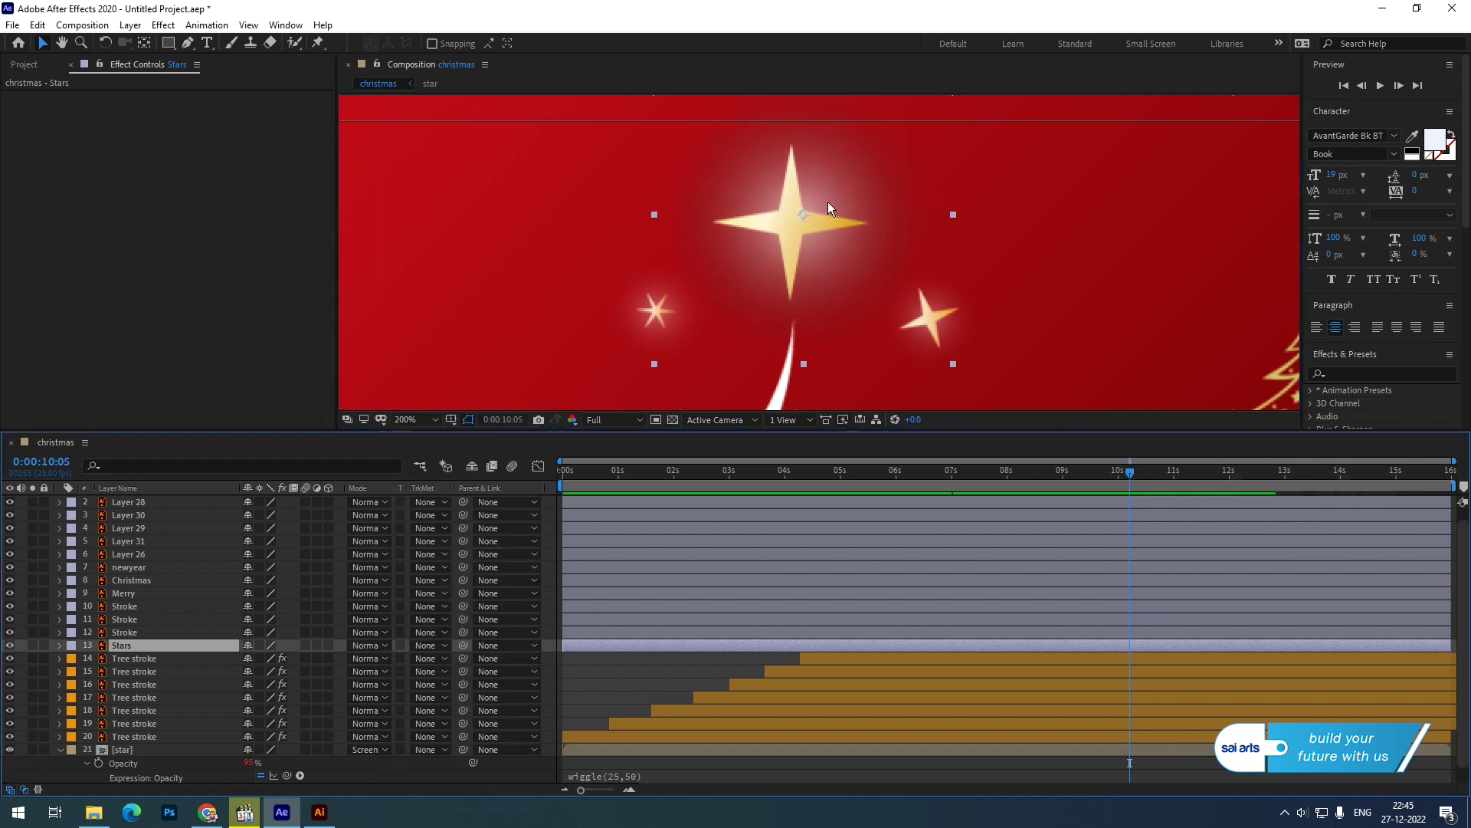
pyautogui.click(373, 653)
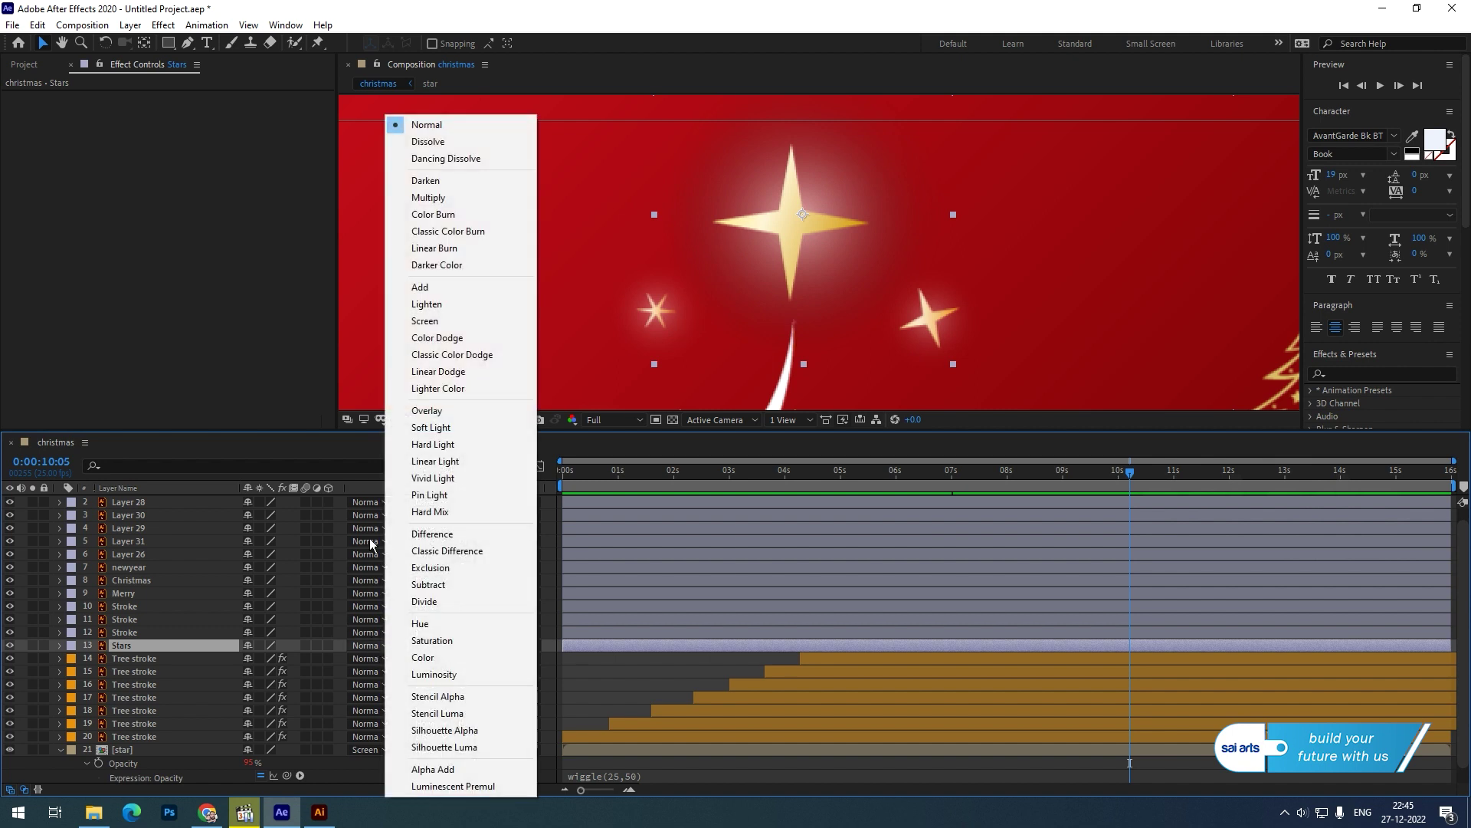
pyautogui.click(433, 323)
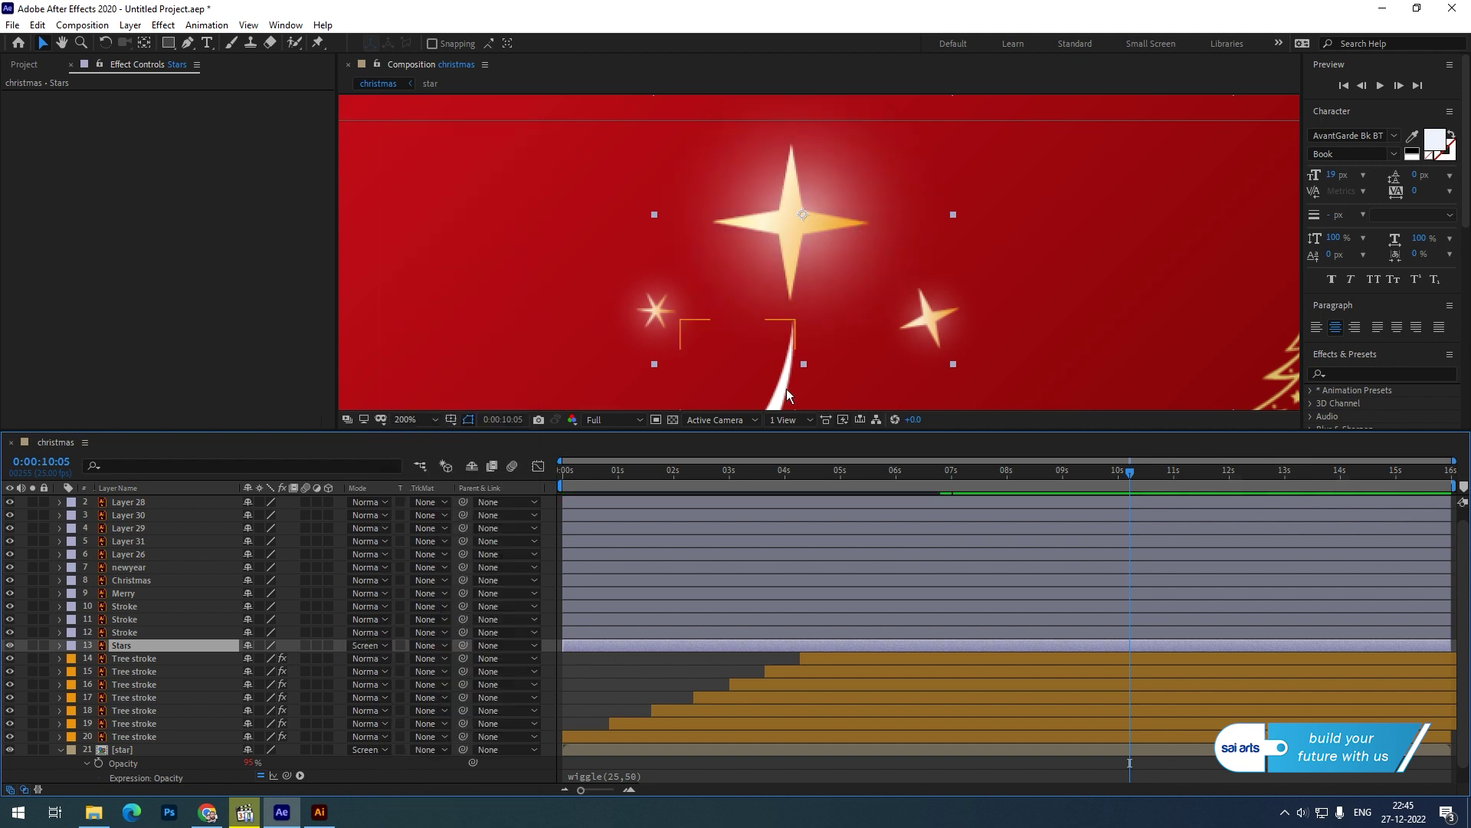
pyautogui.scroll(-2, 797, 240)
pyautogui.moveTo(1129, 478); pyautogui.dragTo(861, 518)
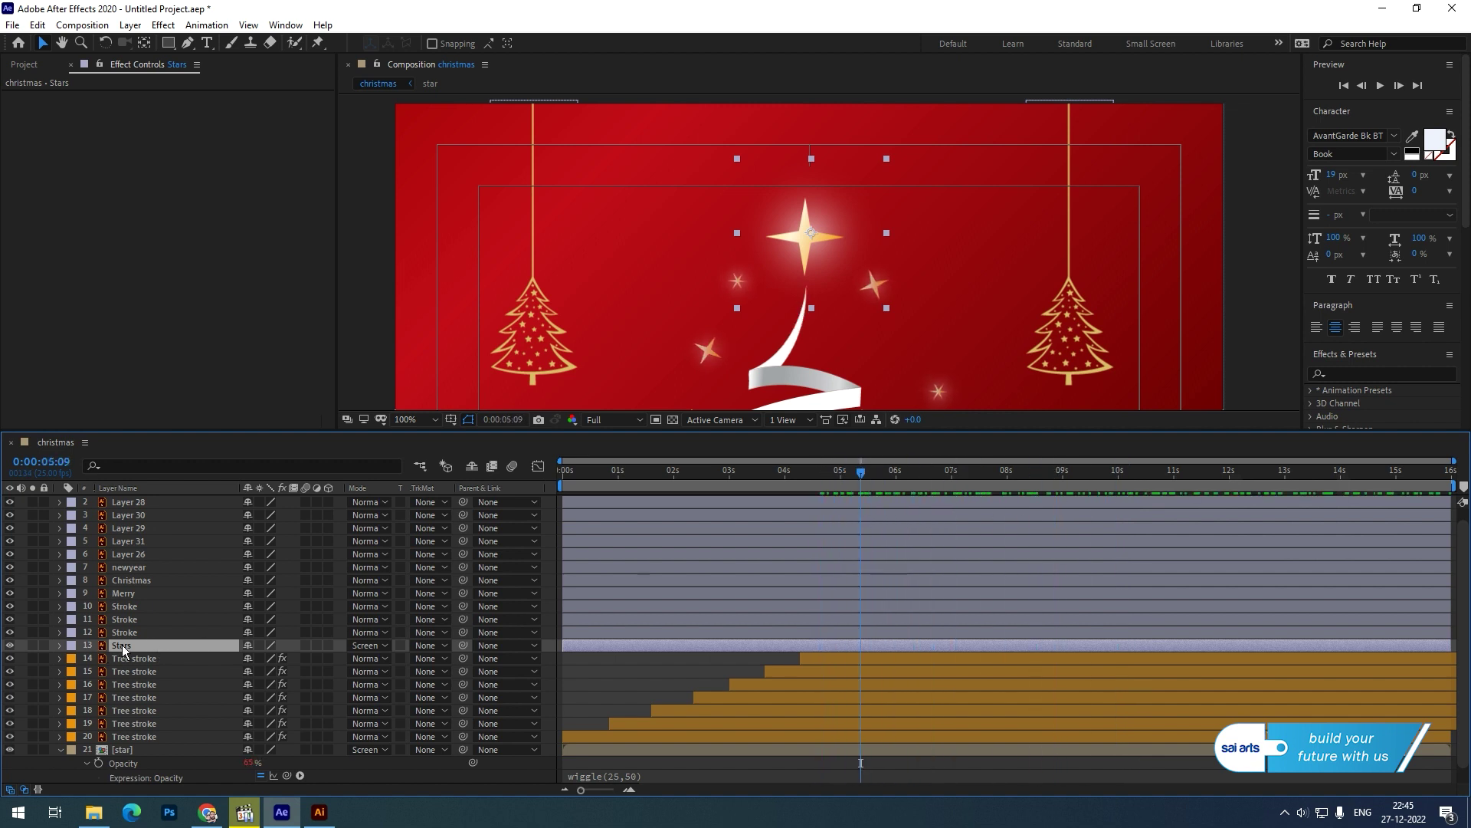
# Step: Enable the Stars Scale stopwatch and set a 110% keyframe around 5:23
pyautogui.press('s')
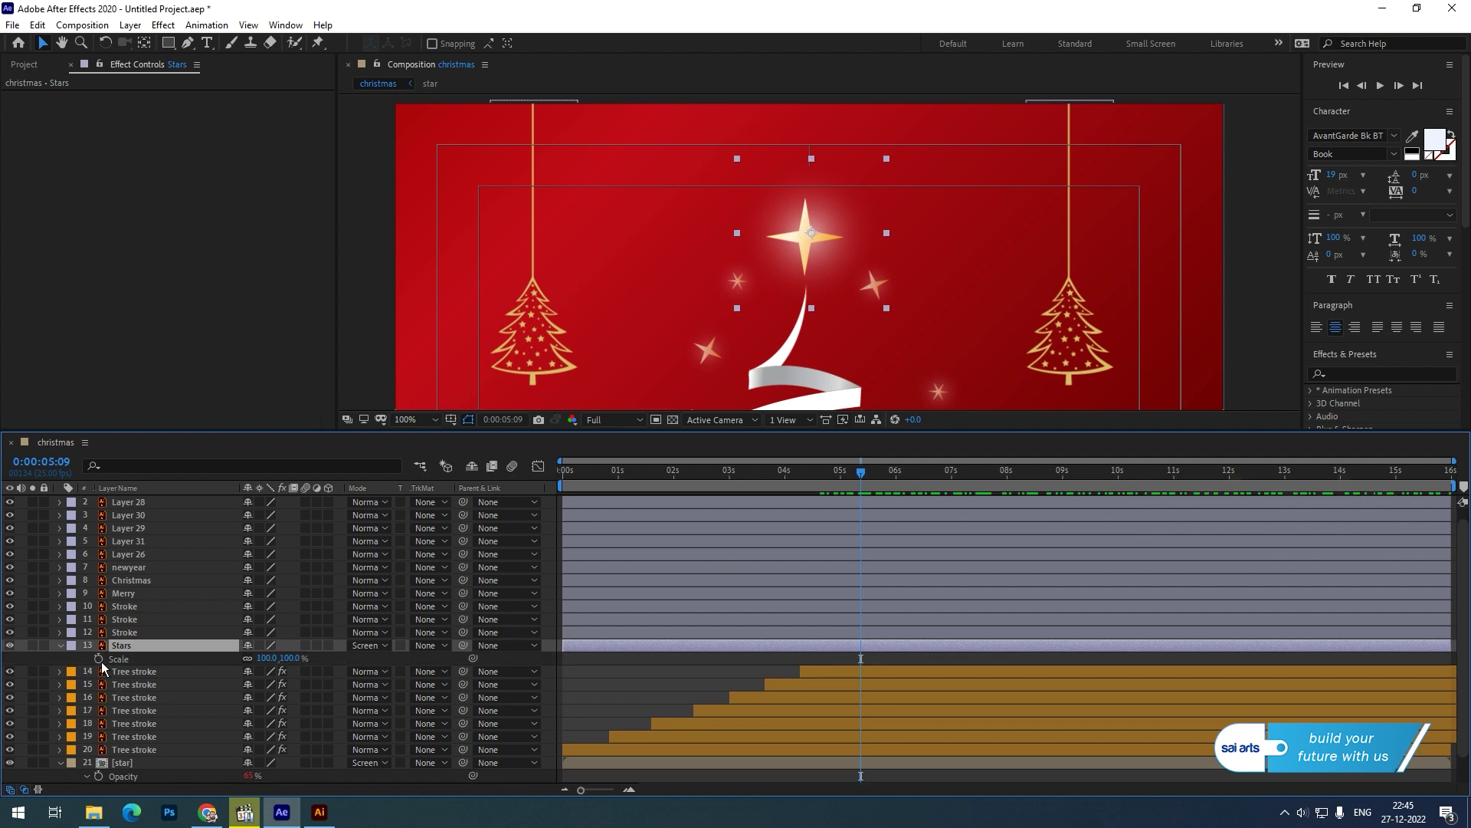
pyautogui.click(98, 659)
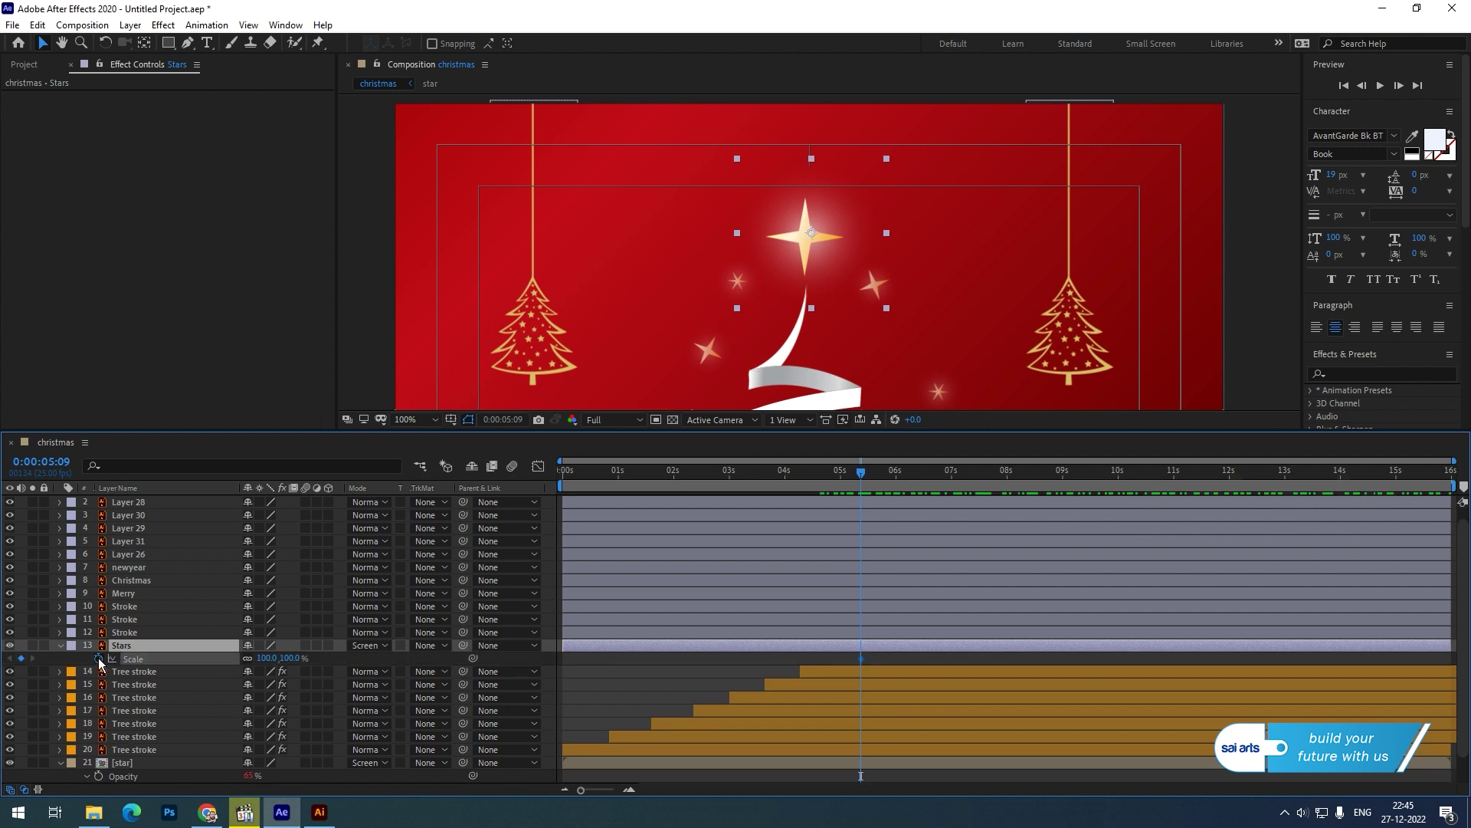
pyautogui.press('space')
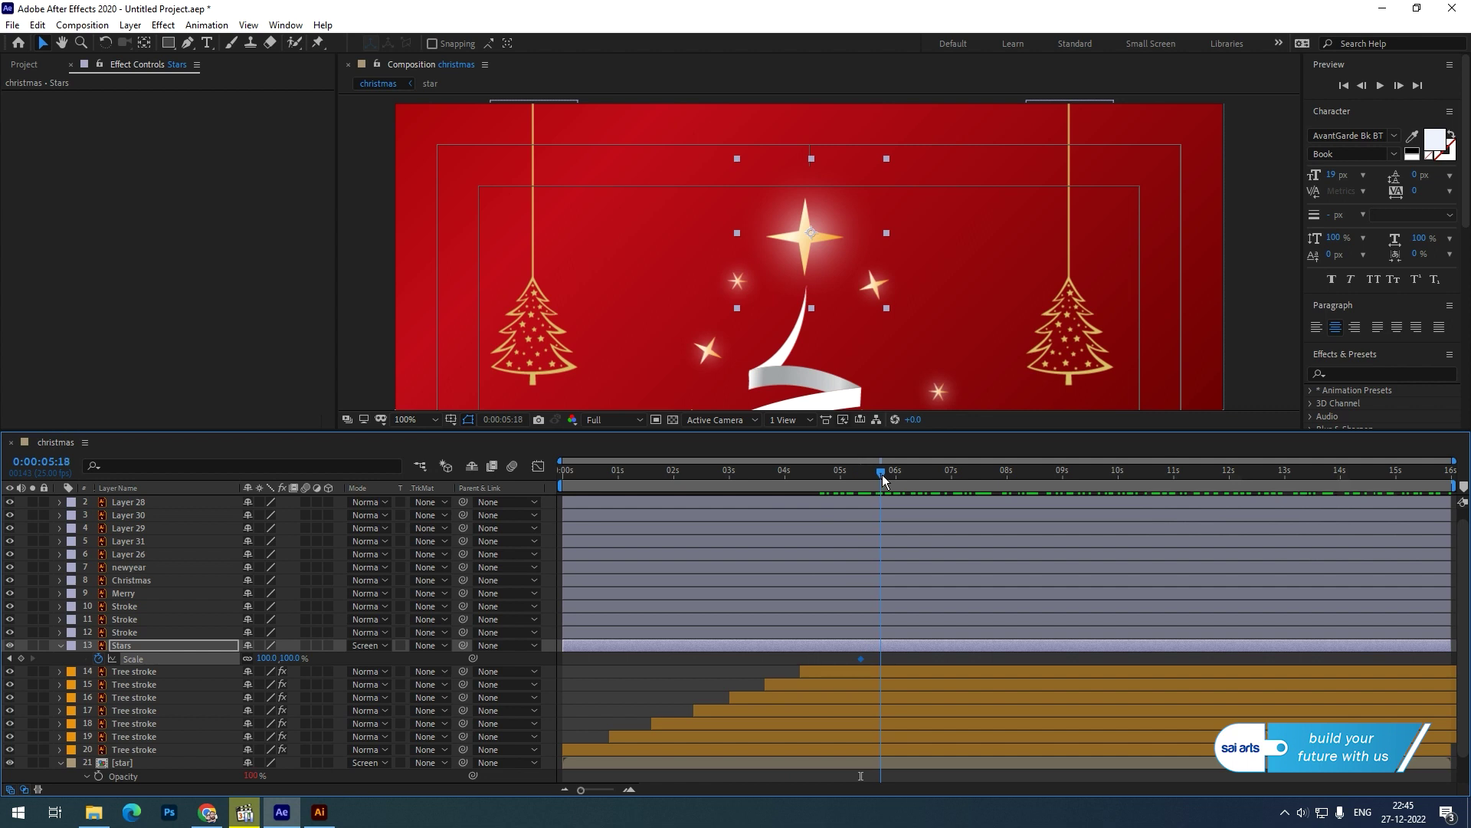
pyautogui.click(267, 657)
pyautogui.write('1')
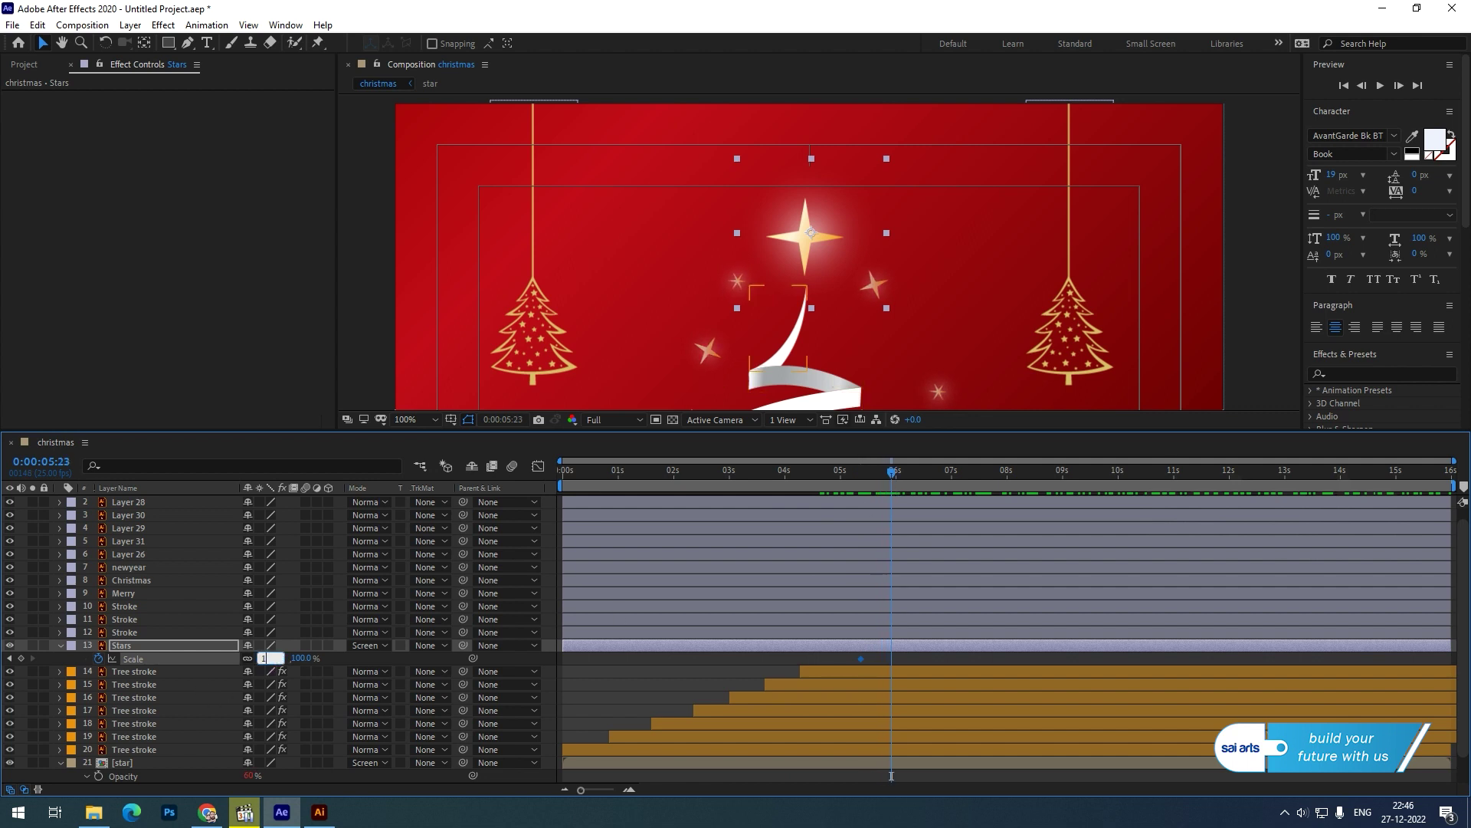
pyautogui.write('1')
pyautogui.press('Return')
# Step: Set 0% scale at the five-second mark and delete the leftover 100% keyframe at 5:09
pyautogui.moveTo(900, 469); pyautogui.dragTo(838, 504)
pyautogui.click(266, 658)
pyautogui.write('0')
pyautogui.press('Return')
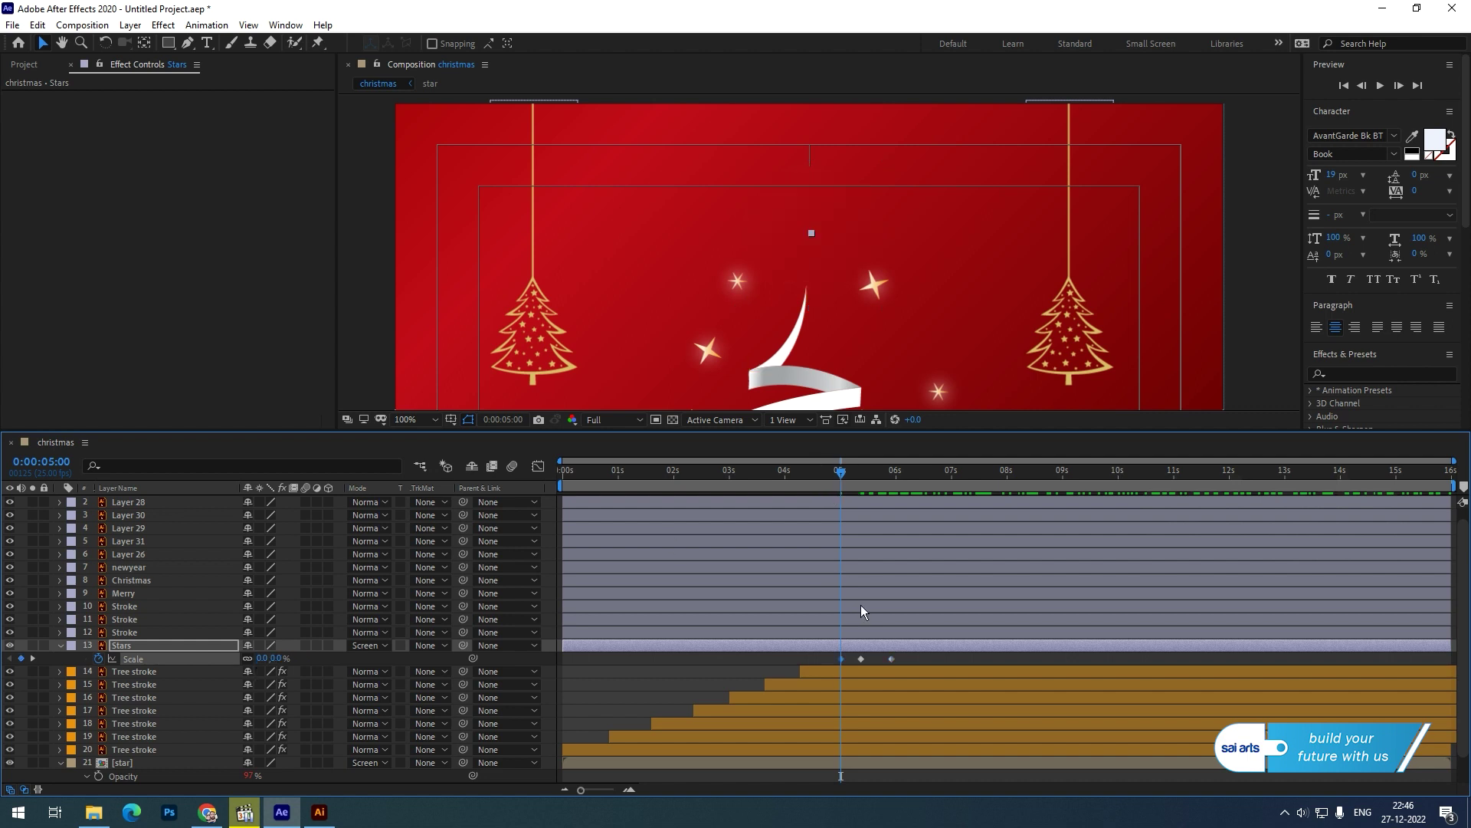
pyautogui.click(862, 659)
pyautogui.press('Delete')
# Step: Add Stars scale keyframes of 97% at 6:13 and 105% at 7:00
pyautogui.moveTo(843, 472); pyautogui.dragTo(927, 491)
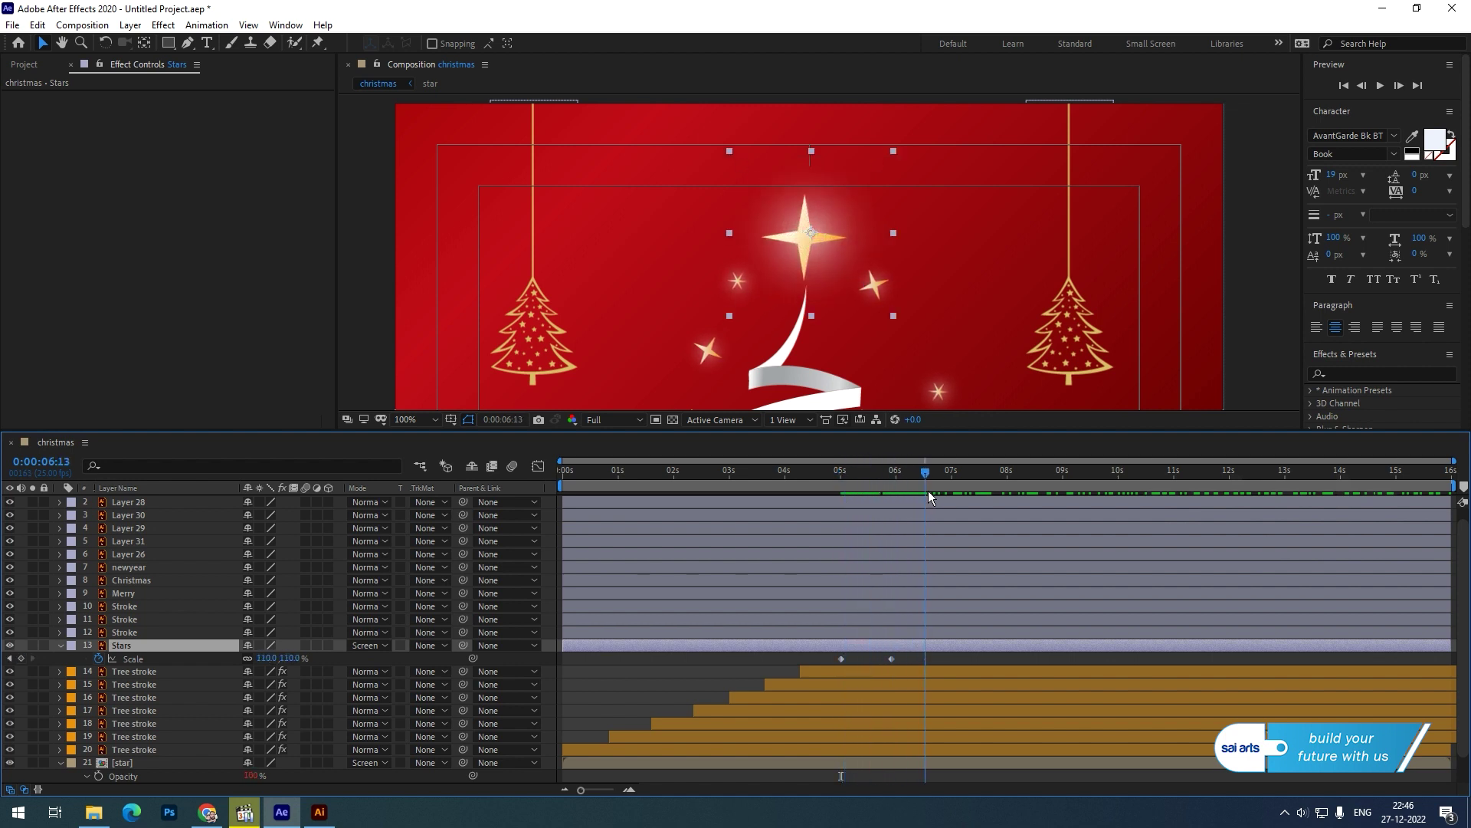
pyautogui.click(292, 658)
pyautogui.write('97')
pyautogui.press('Return')
pyautogui.moveTo(941, 476); pyautogui.dragTo(952, 475)
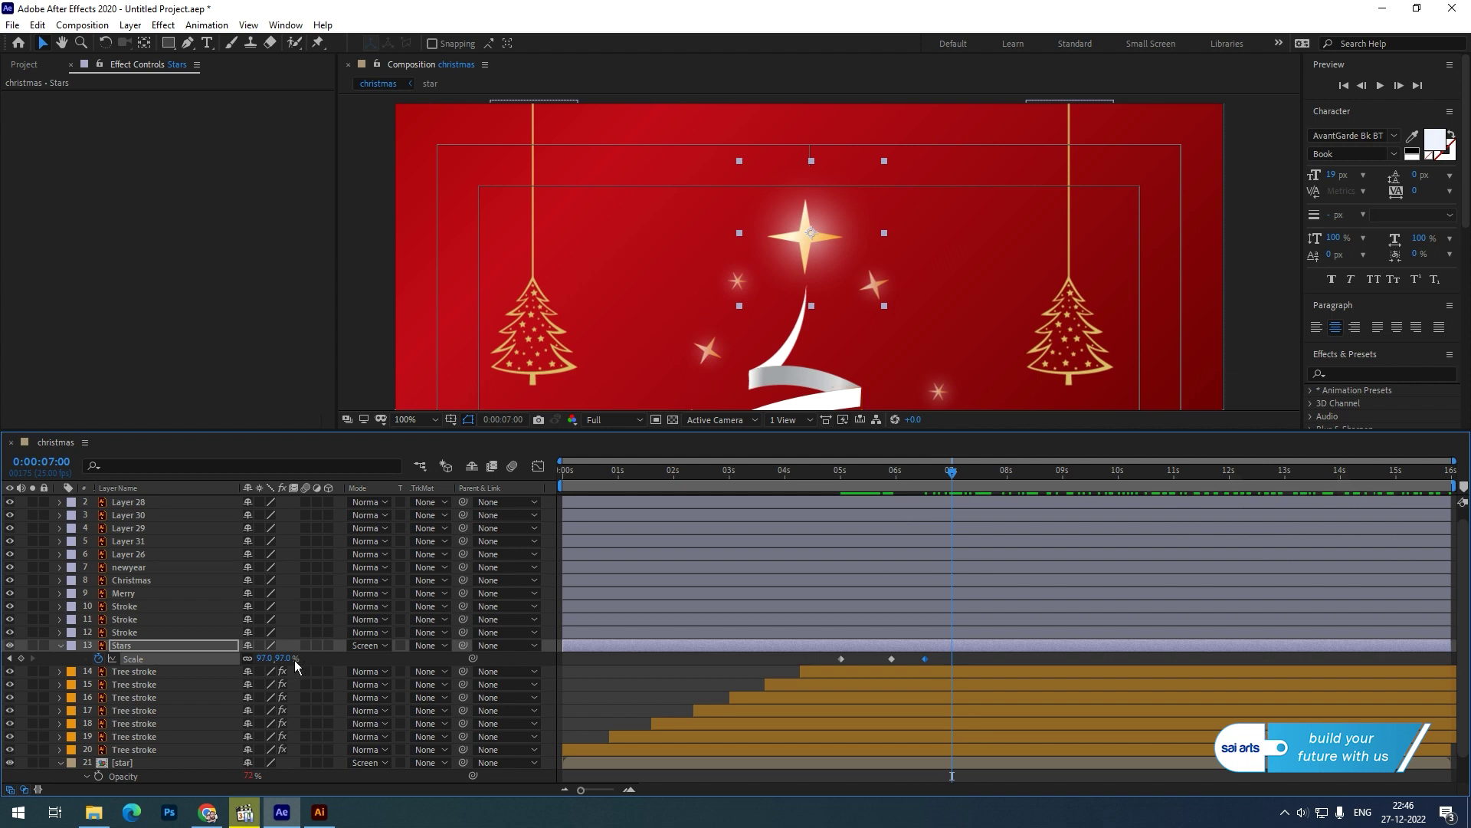
pyautogui.click(283, 658)
pyautogui.write('105')
pyautogui.press('Return')
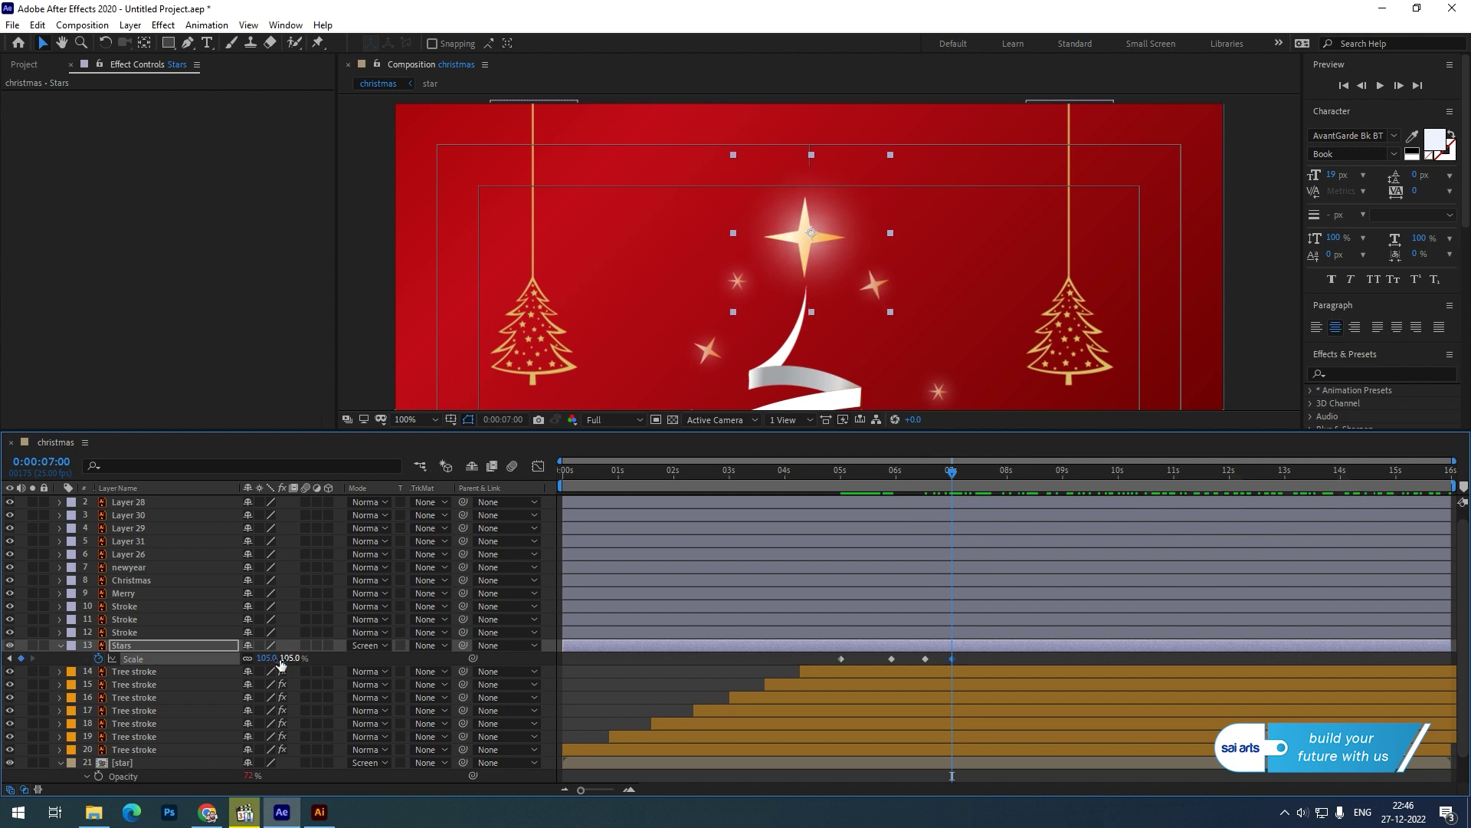
# Step: Add scale keyframes of 99% at 7:08, 101% at 7:14 and 100% at 7:20
pyautogui.moveTo(957, 475); pyautogui.dragTo(969, 475)
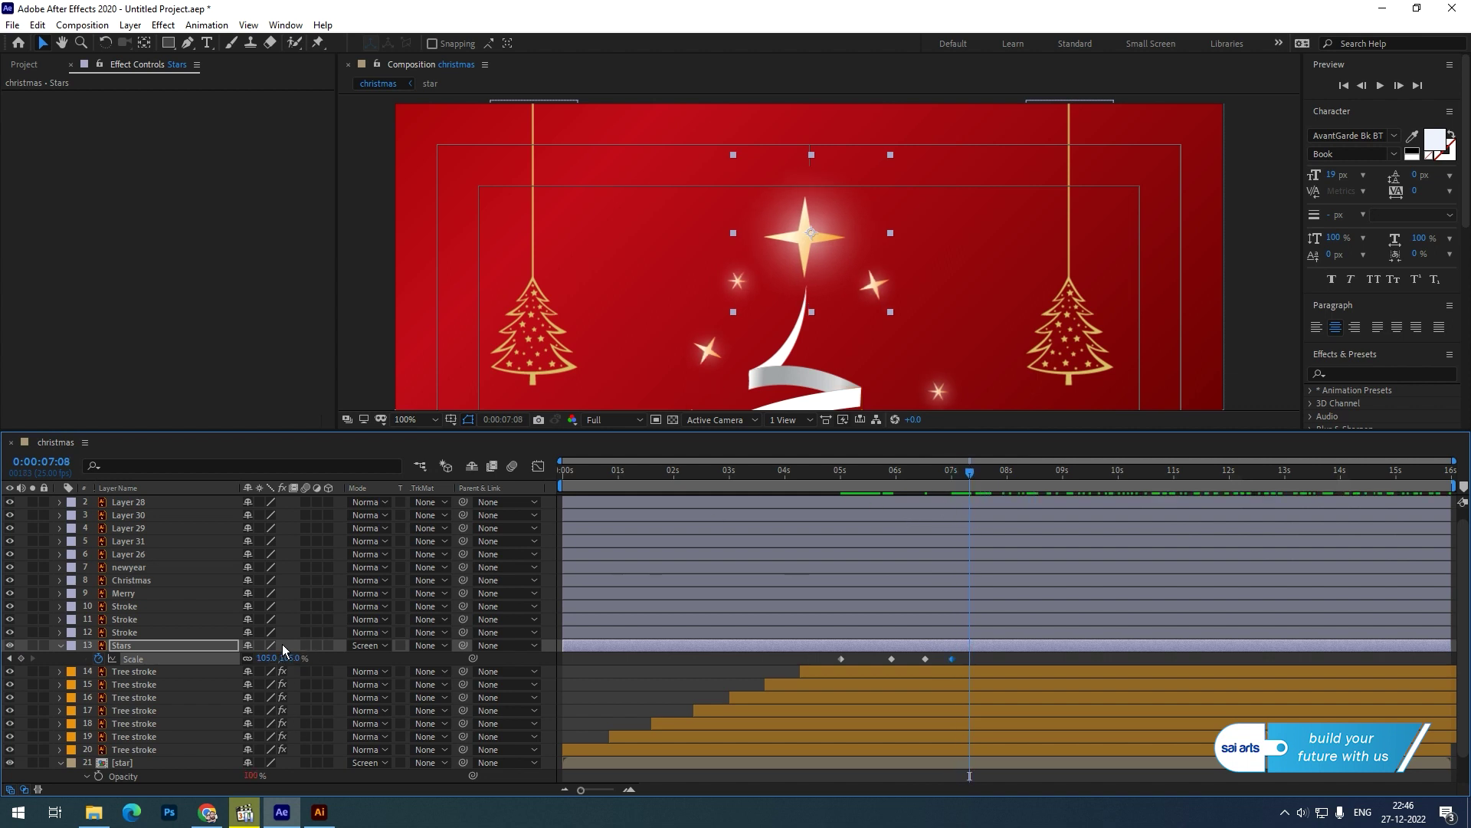
pyautogui.click(291, 658)
pyautogui.write('99')
pyautogui.press('Return')
pyautogui.moveTo(964, 479); pyautogui.dragTo(982, 485)
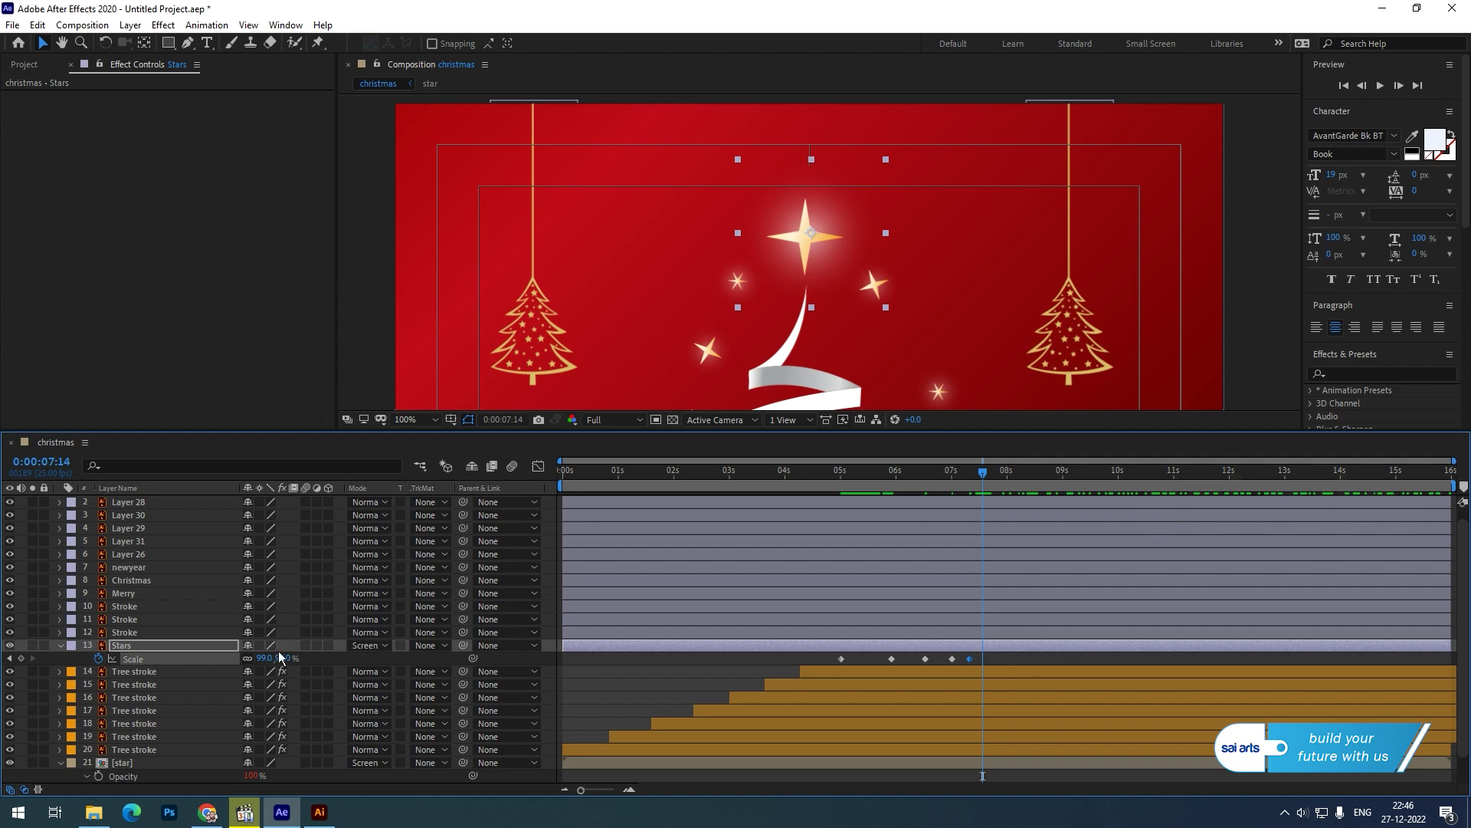
pyautogui.write('101')
pyautogui.press('Return')
pyautogui.moveTo(984, 482); pyautogui.dragTo(998, 481)
pyautogui.click(291, 657)
pyautogui.write('100')
pyautogui.press('Return')
# Step: Preview the star popping in from 4:11 and slide the scale keyframes earlier in time
pyautogui.click(809, 475)
pyautogui.press('space')
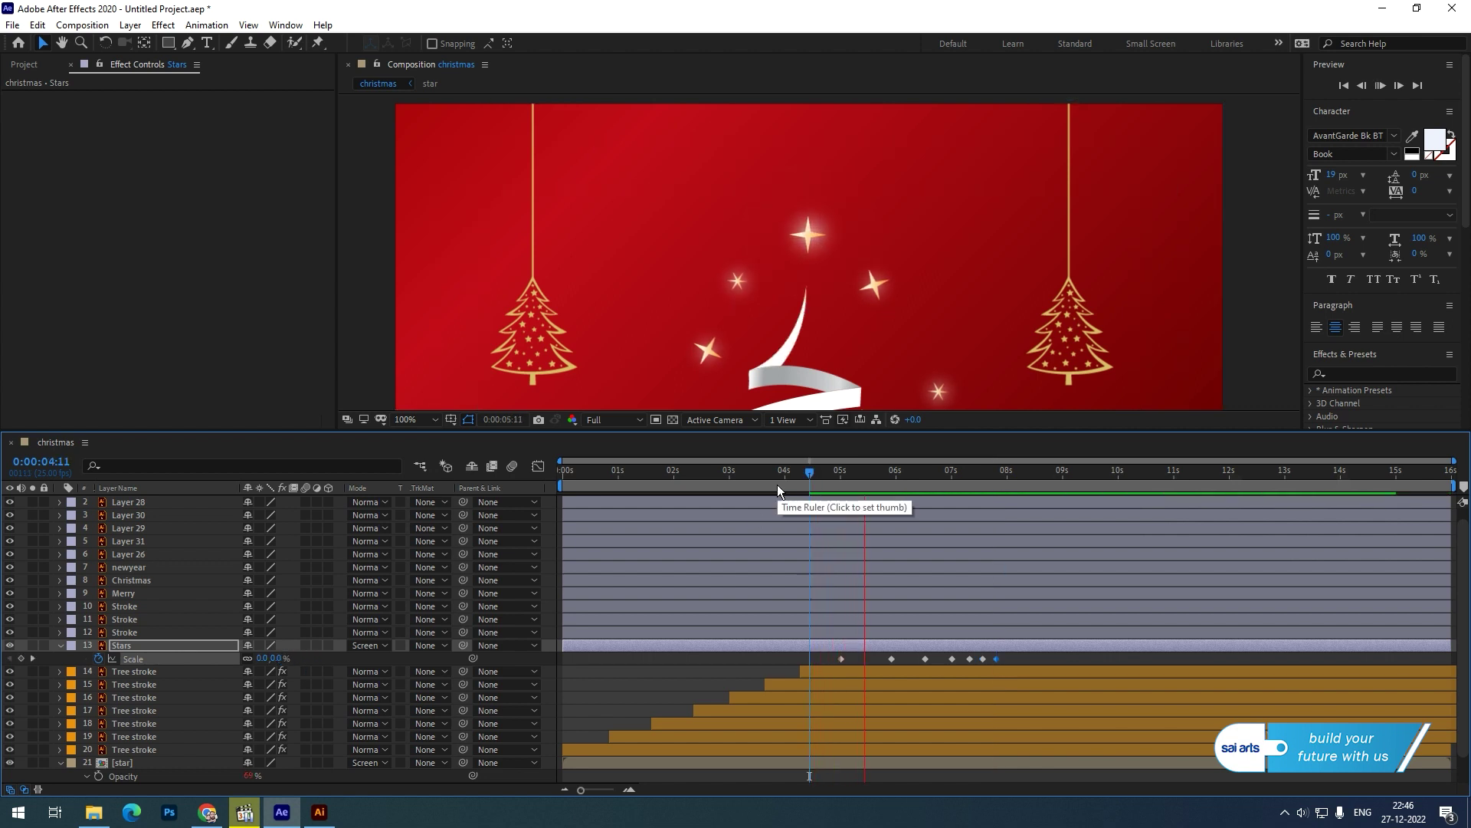
pyautogui.press('space')
pyautogui.moveTo(1003, 656); pyautogui.dragTo(869, 664)
pyautogui.moveTo(986, 655); pyautogui.dragTo(837, 659)
# Step: Select all the Stars Scale keyframes and apply Easy Ease to them
pyautogui.rightClick(837, 659)
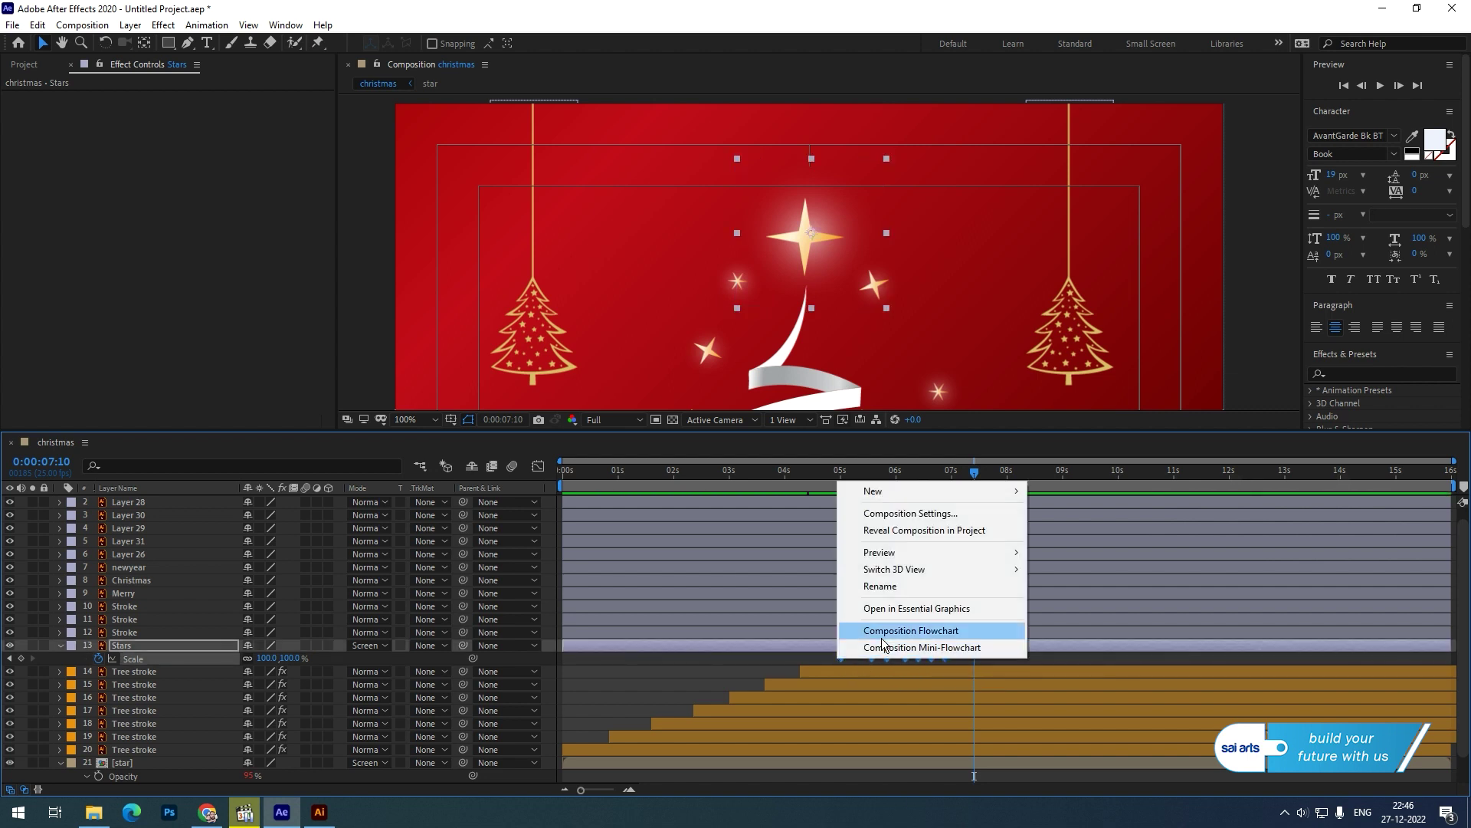
pyautogui.click(945, 660)
pyautogui.moveTo(969, 659); pyautogui.dragTo(839, 658)
pyautogui.rightClick(840, 658)
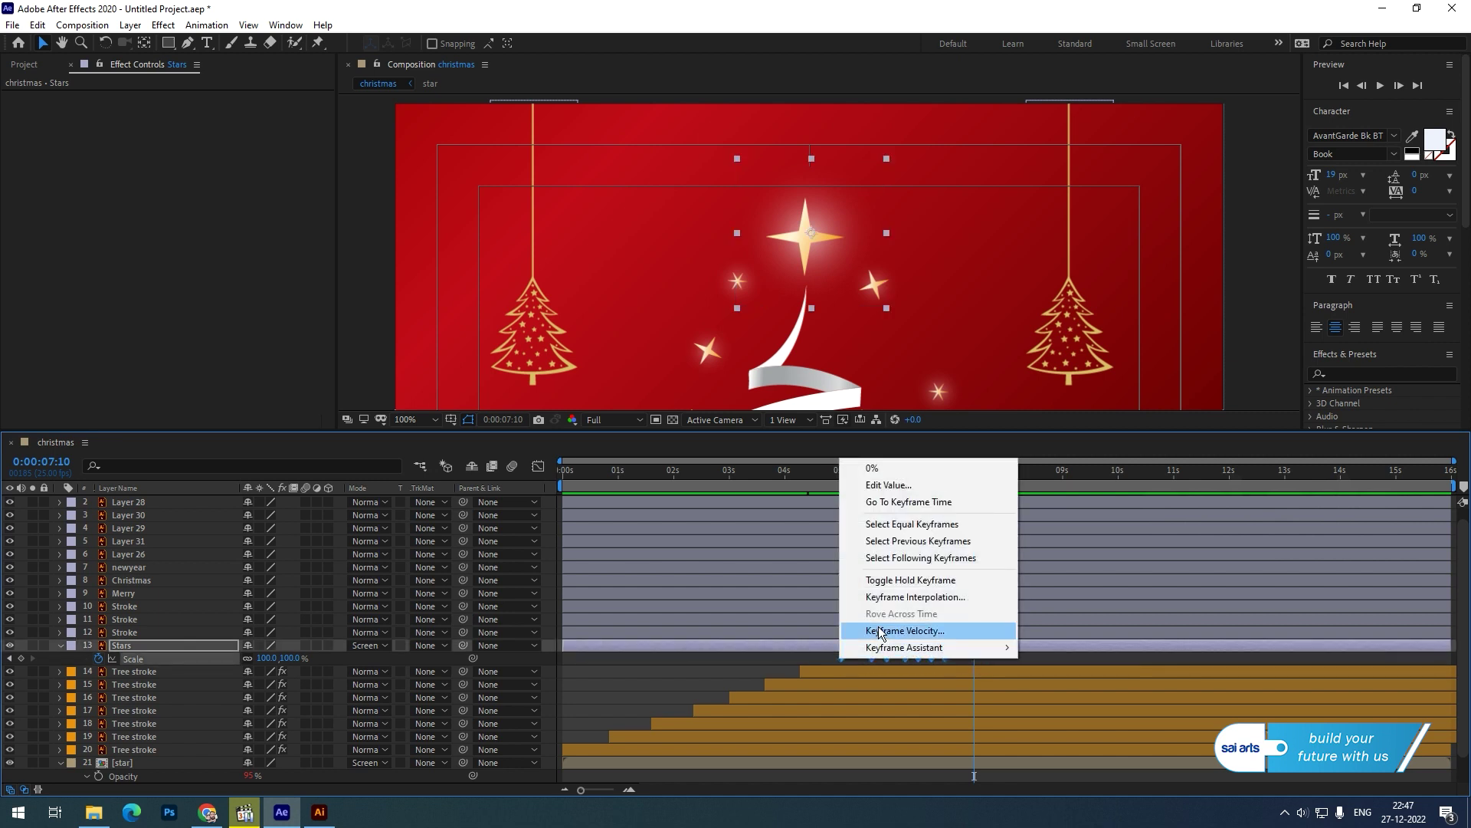
pyautogui.moveTo(929, 652)
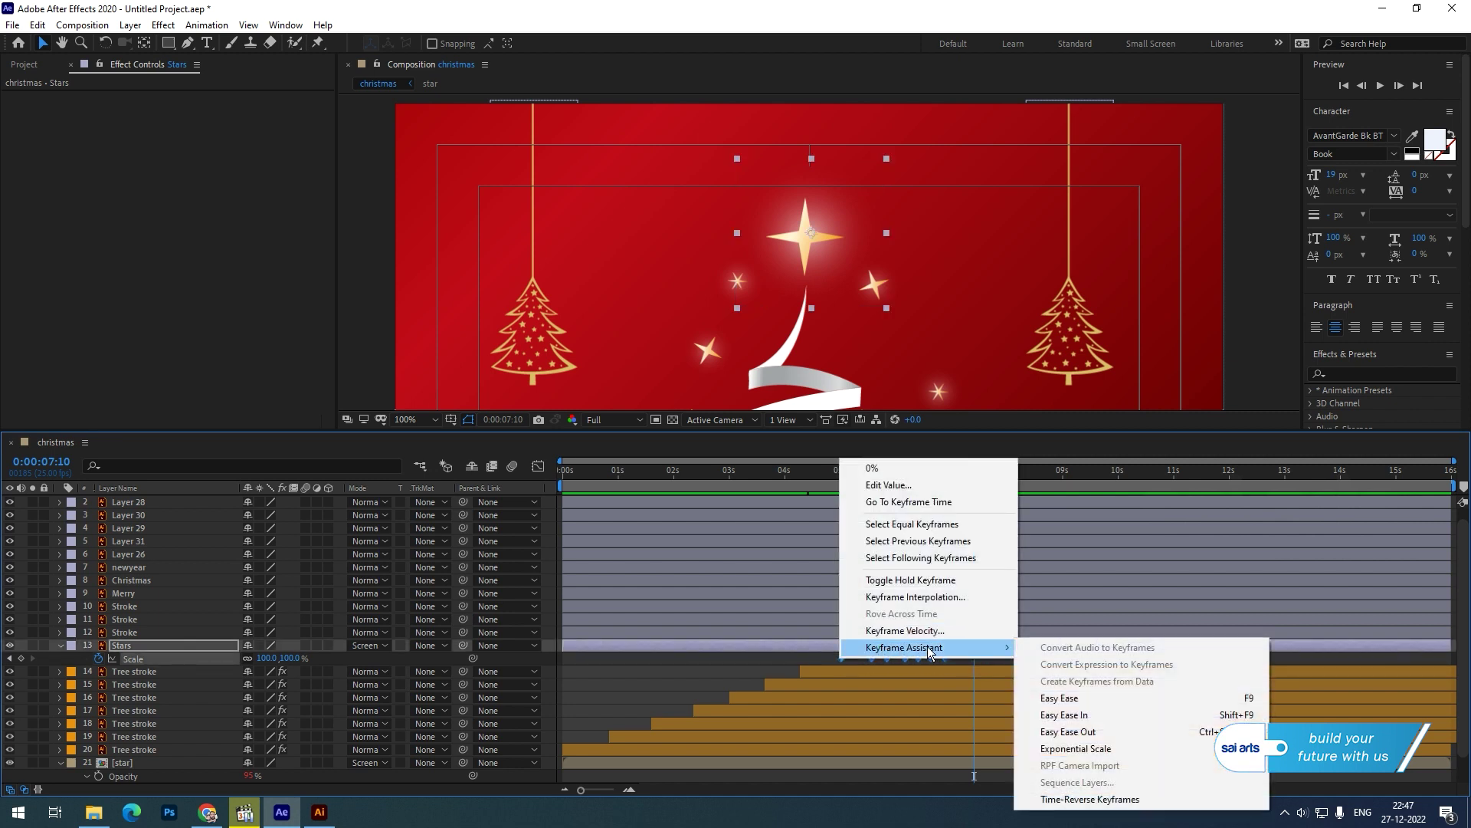
pyautogui.click(1060, 700)
# Step: Preview the eased pop-in from 4:13, then reveal the Stars layer's Position alongside Scale
pyautogui.click(815, 477)
pyautogui.press('space')
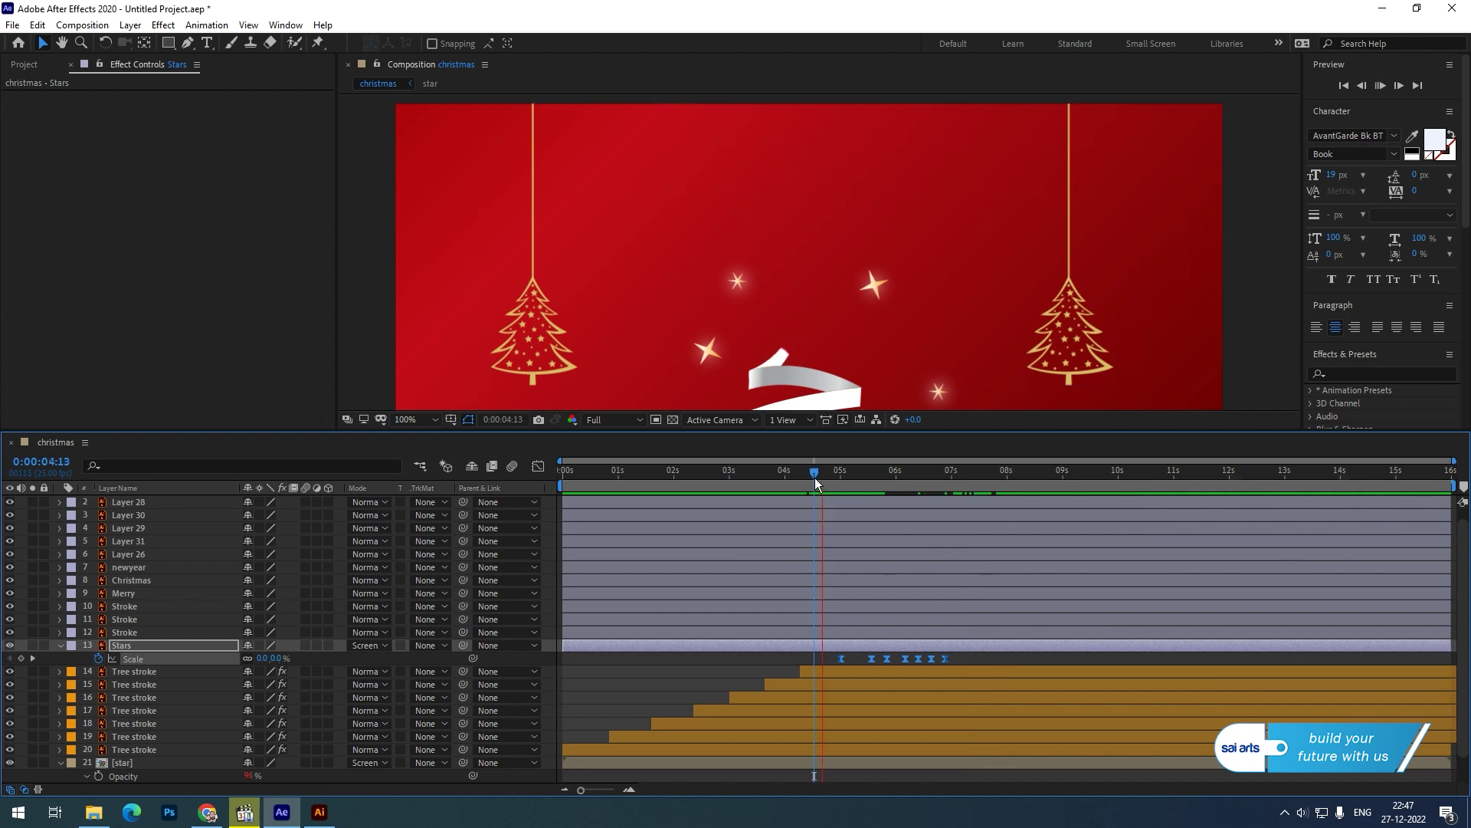
pyautogui.press('space')
pyautogui.click(120, 648)
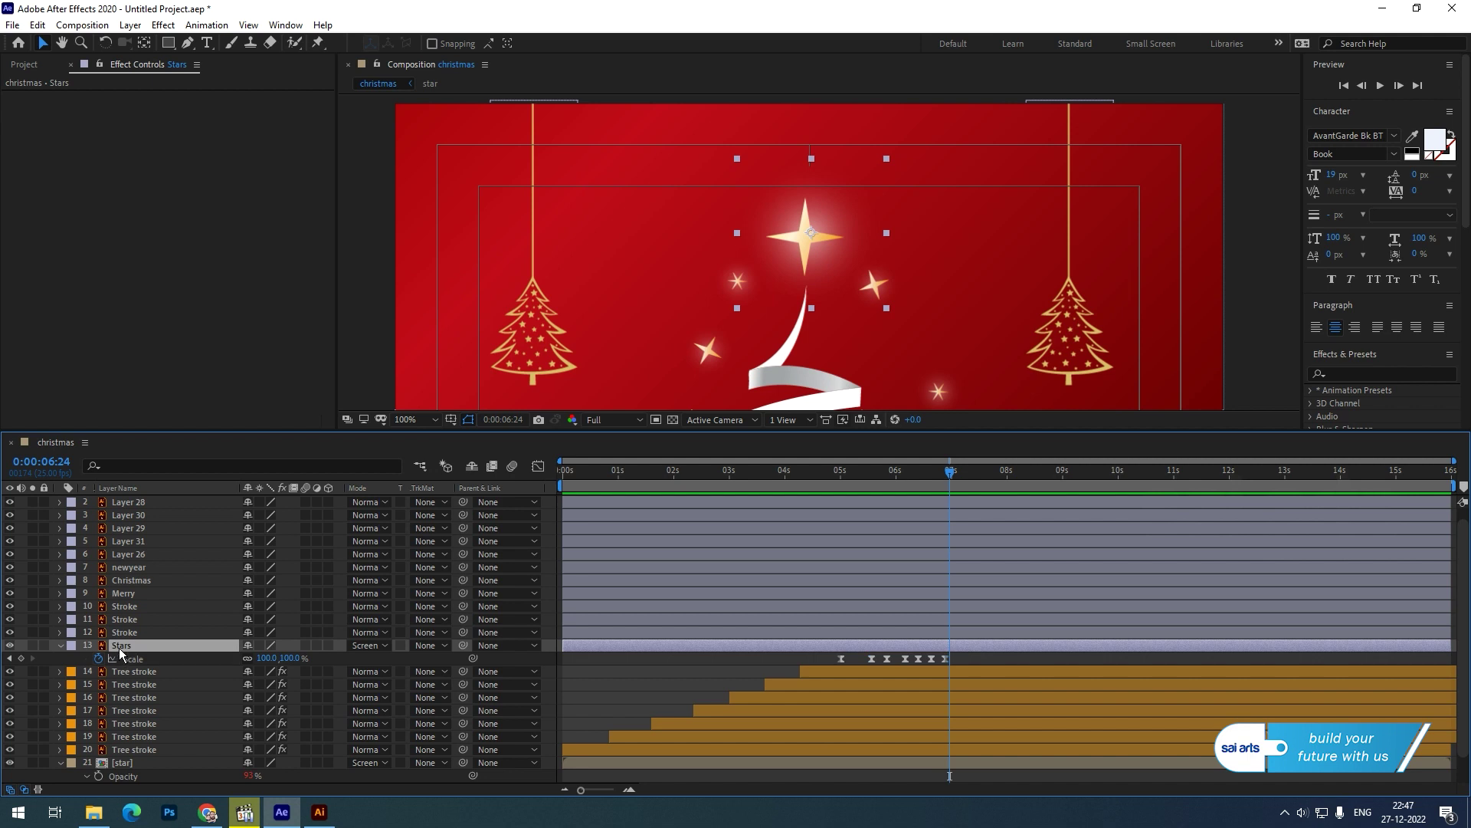
pyautogui.hotkey('shift', 'p')
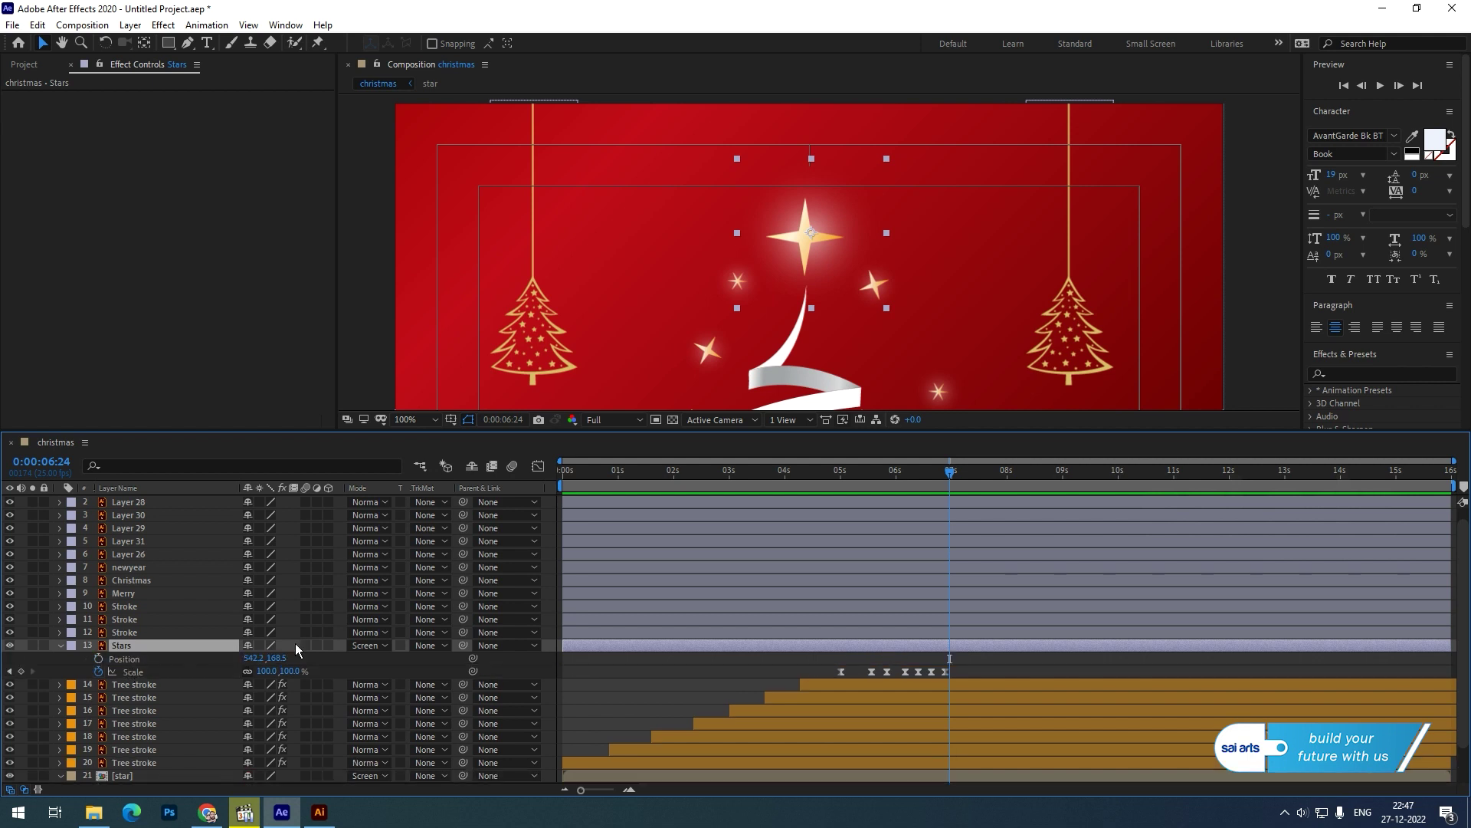
# Step: Keyframe the Stars layer's Position around 5:23, offsetting the star lower and slightly left
pyautogui.moveTo(869, 480); pyautogui.dragTo(843, 502)
pyautogui.click(98, 658)
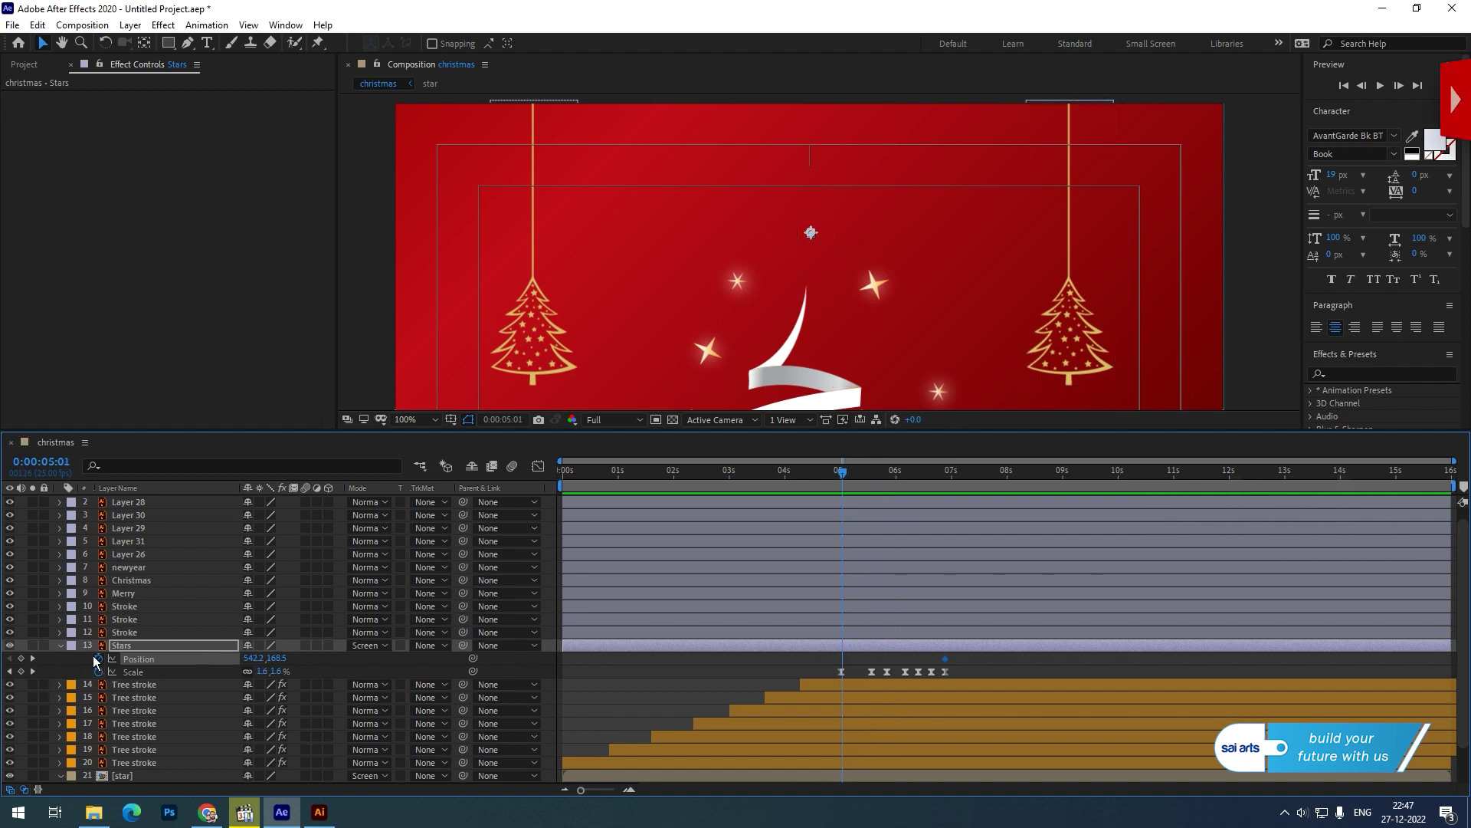
pyautogui.hotkey('shift', 'Down')
pyautogui.hotkey('shift', 'Down')
pyautogui.hotkey('shift', 'Down')
pyautogui.hotkey('shift', 'Down')
pyautogui.hotkey('shift', 'Down')
pyautogui.hotkey('shift', 'Down')
pyautogui.hotkey('shift', 'Down')
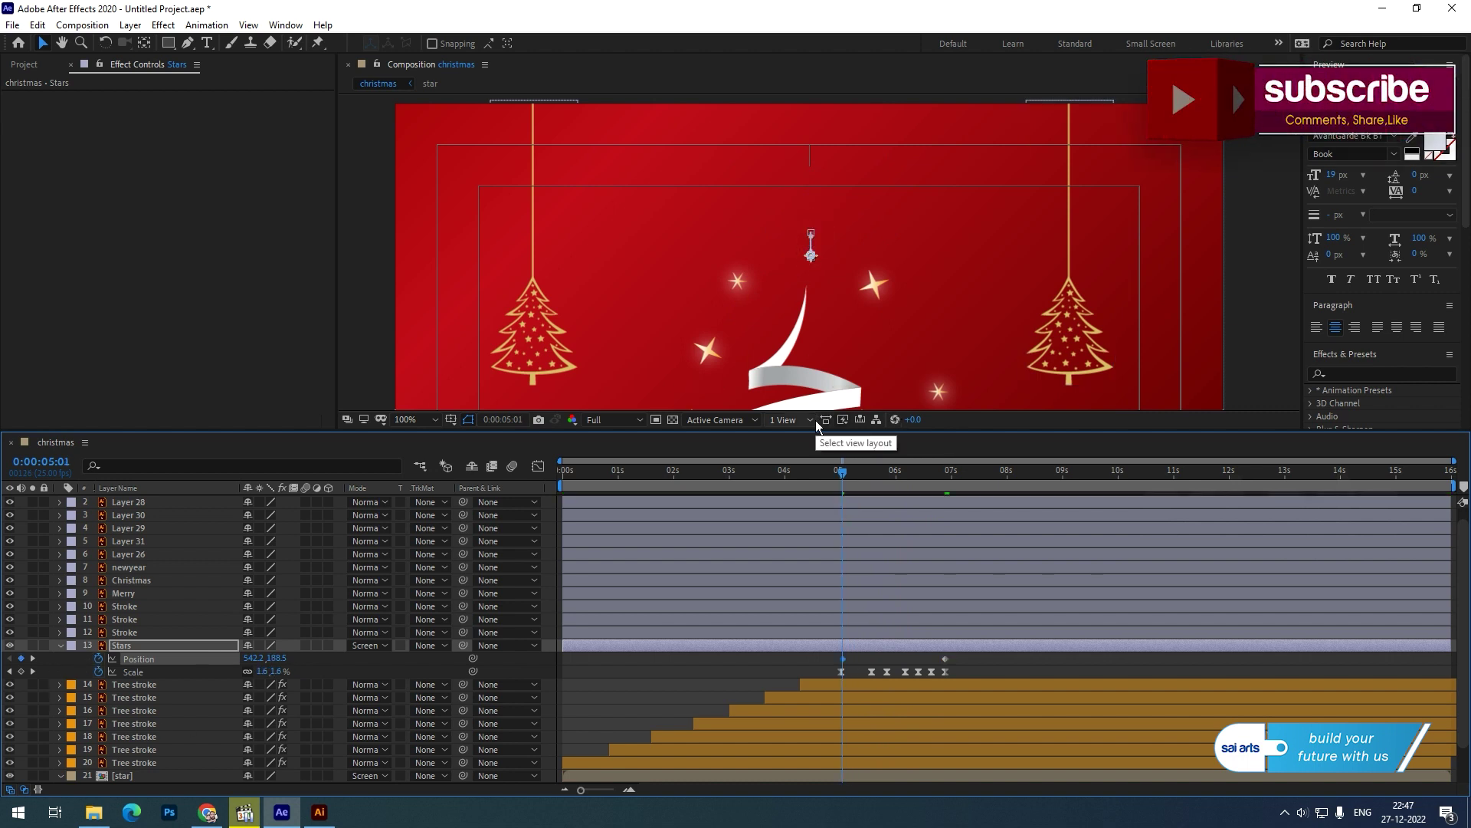
pyautogui.hotkey('shift', 'Down')
pyautogui.hotkey('shift', 'Down')
pyautogui.hotkey('shift', 'Down')
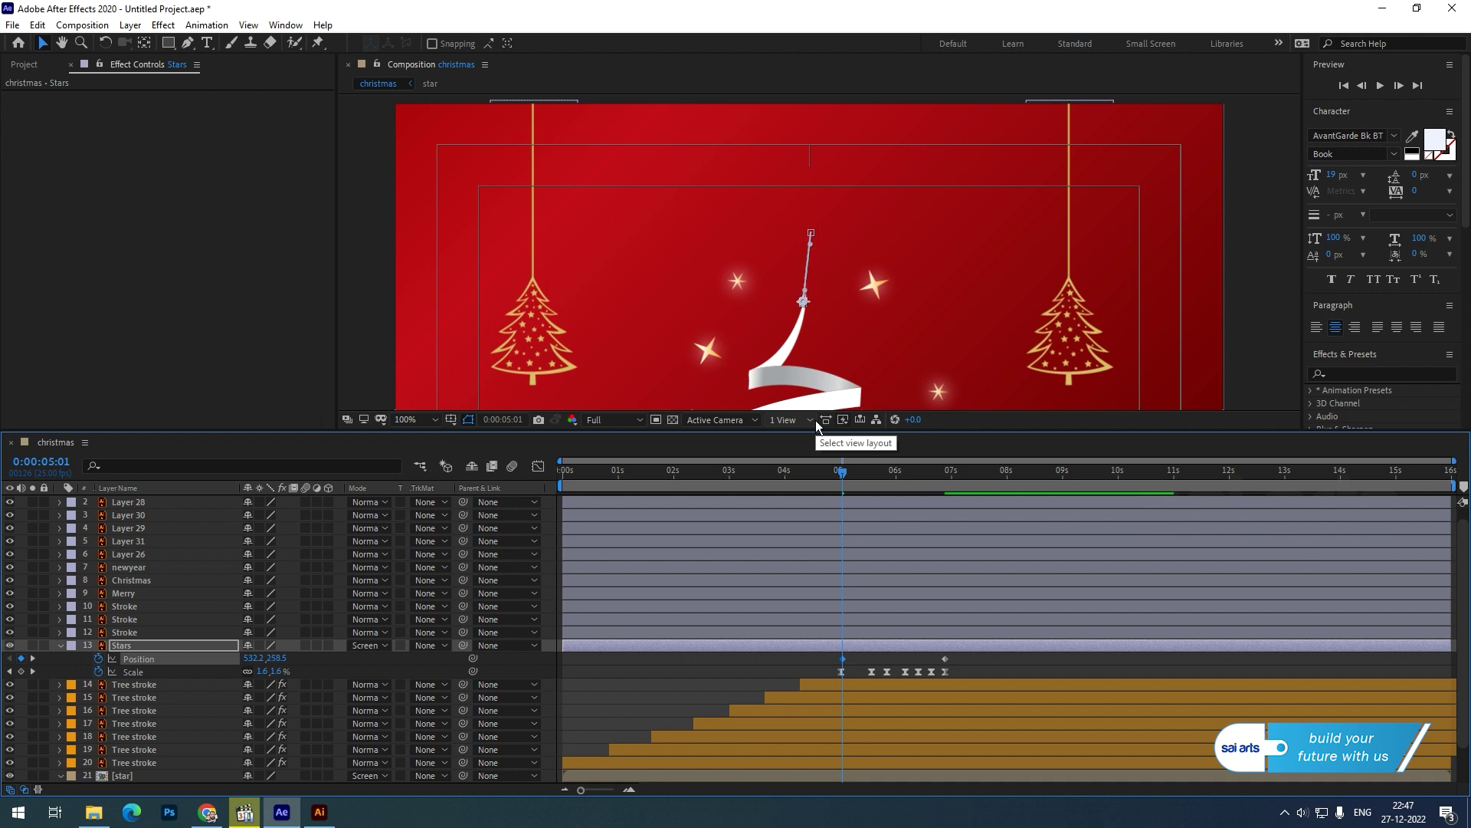
pyautogui.hotkey('shift', 'Left')
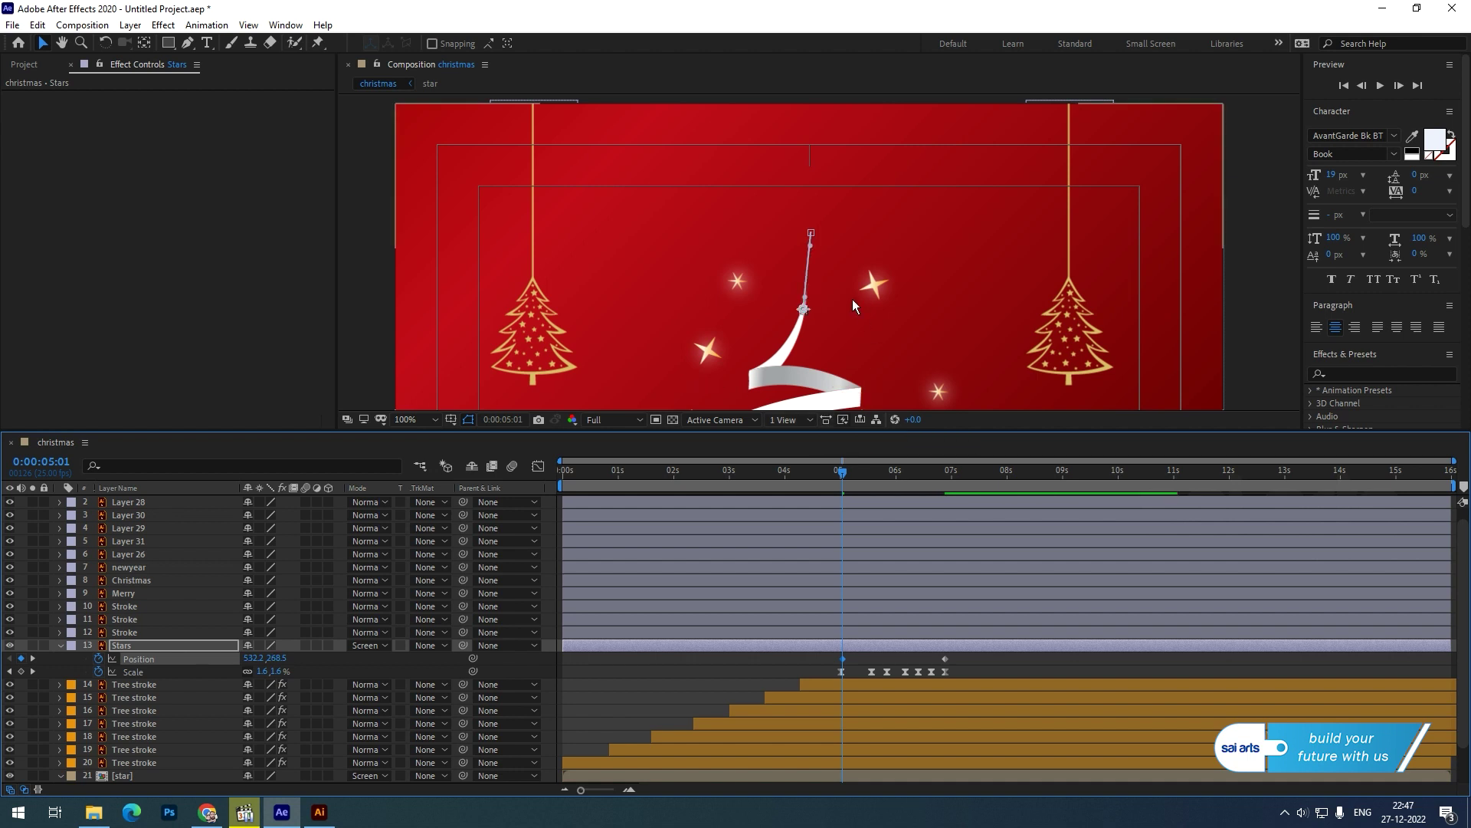
pyautogui.moveTo(889, 647); pyautogui.dragTo(881, 650)
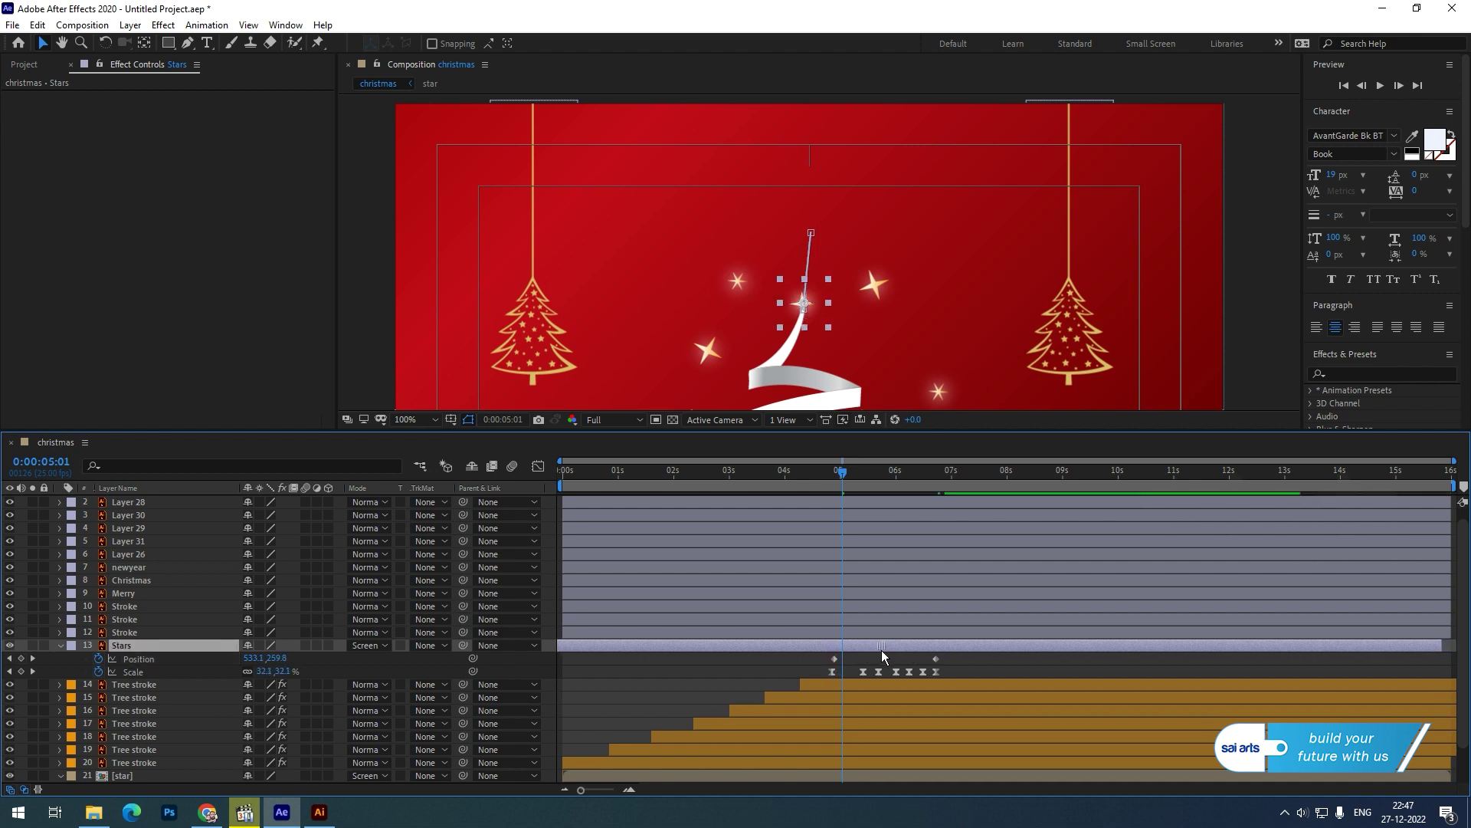
# Step: Move the second Stars Position keyframe earlier, to about 0:00:05:14, and preview the star
pyautogui.moveTo(823, 487)
pyautogui.mouseDown()
pyautogui.moveTo(807, 482)
pyautogui.moveTo(891, 498)
pyautogui.mouseUp()
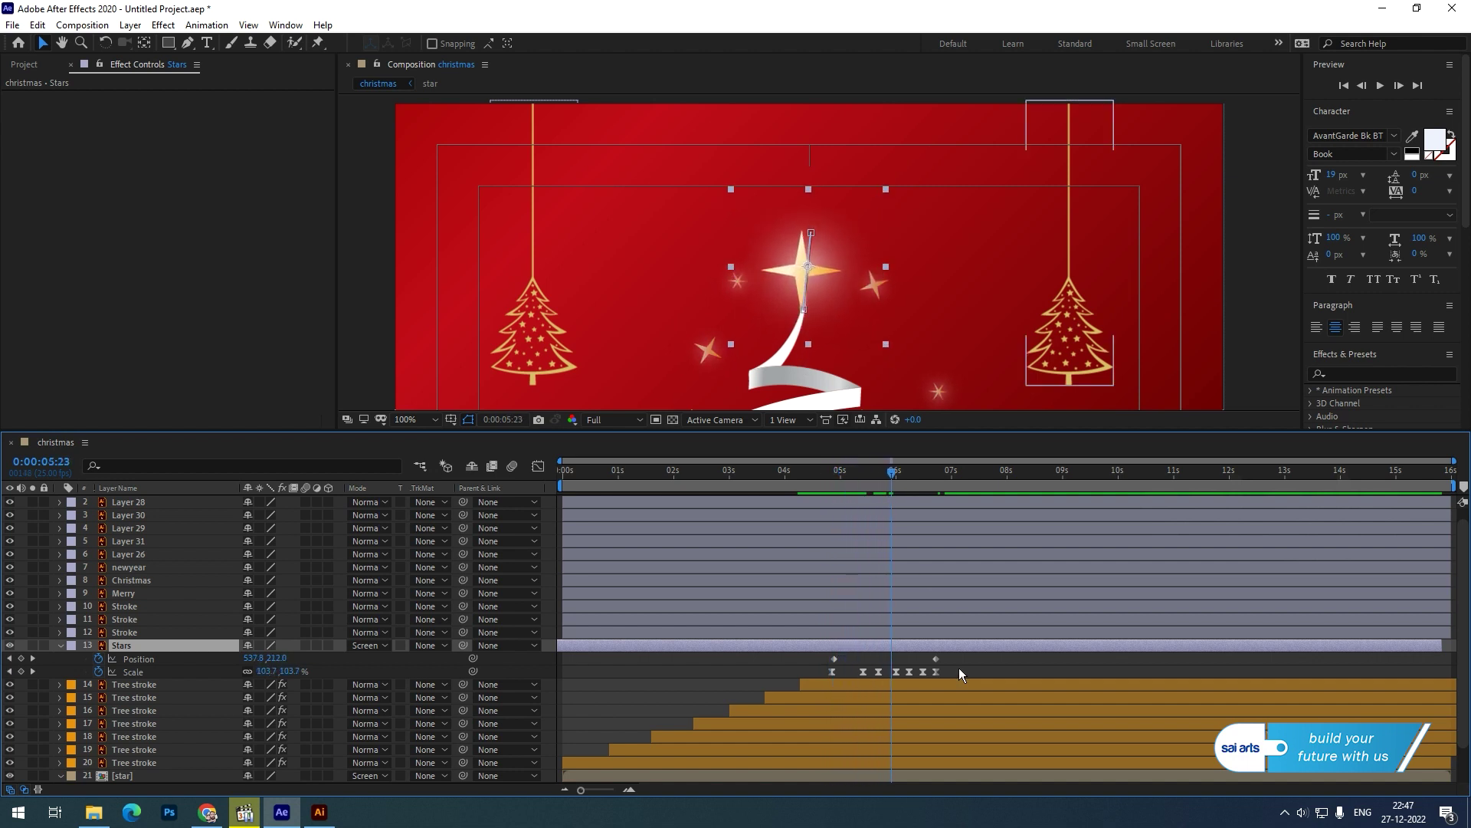
pyautogui.click(952, 683)
pyautogui.moveTo(937, 658); pyautogui.dragTo(877, 673)
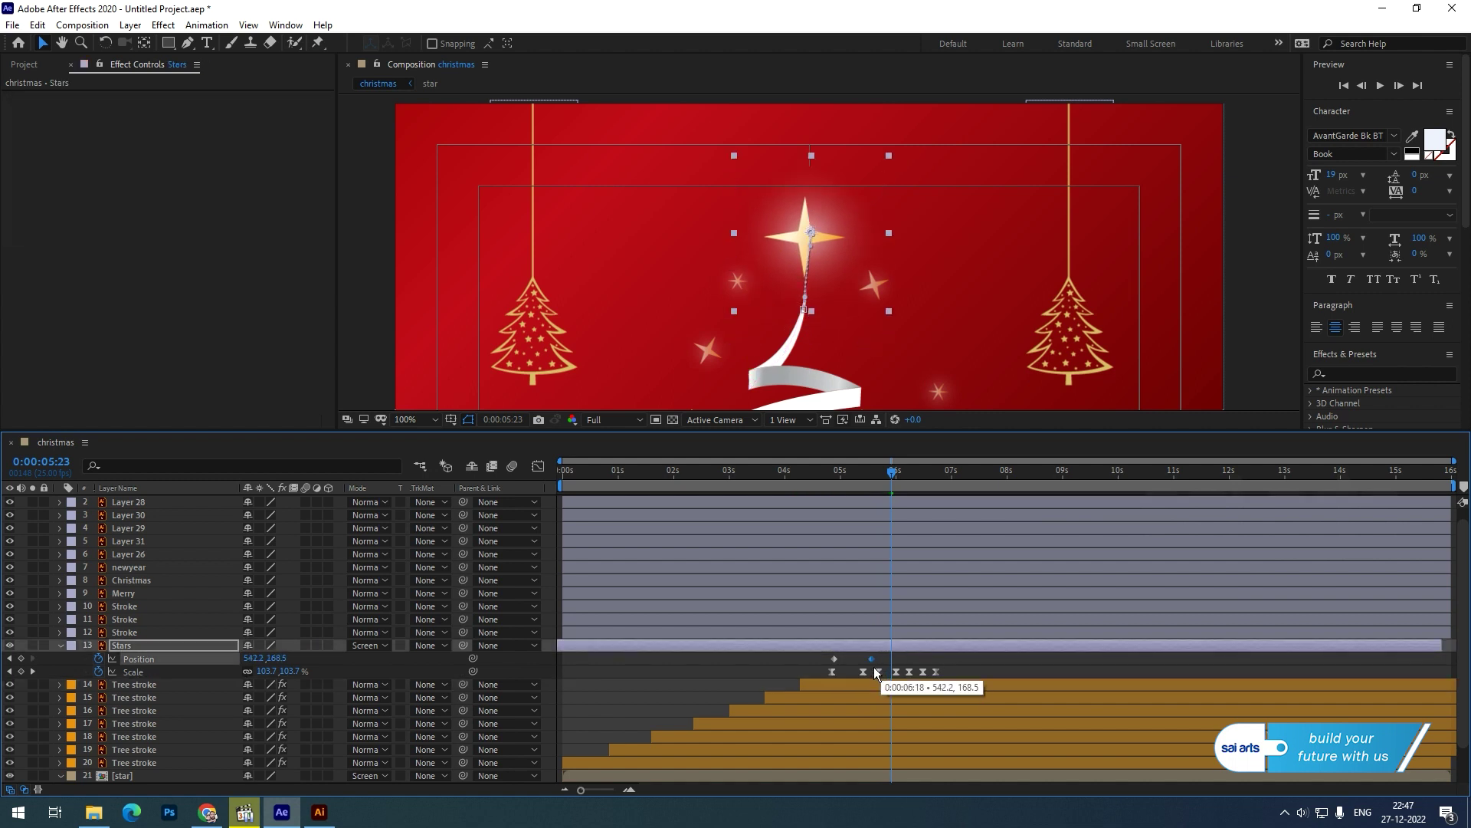
pyautogui.keyDown('shift'); pyautogui.click(832, 658); pyautogui.keyUp('shift')
pyautogui.click(819, 475)
pyautogui.press('space')
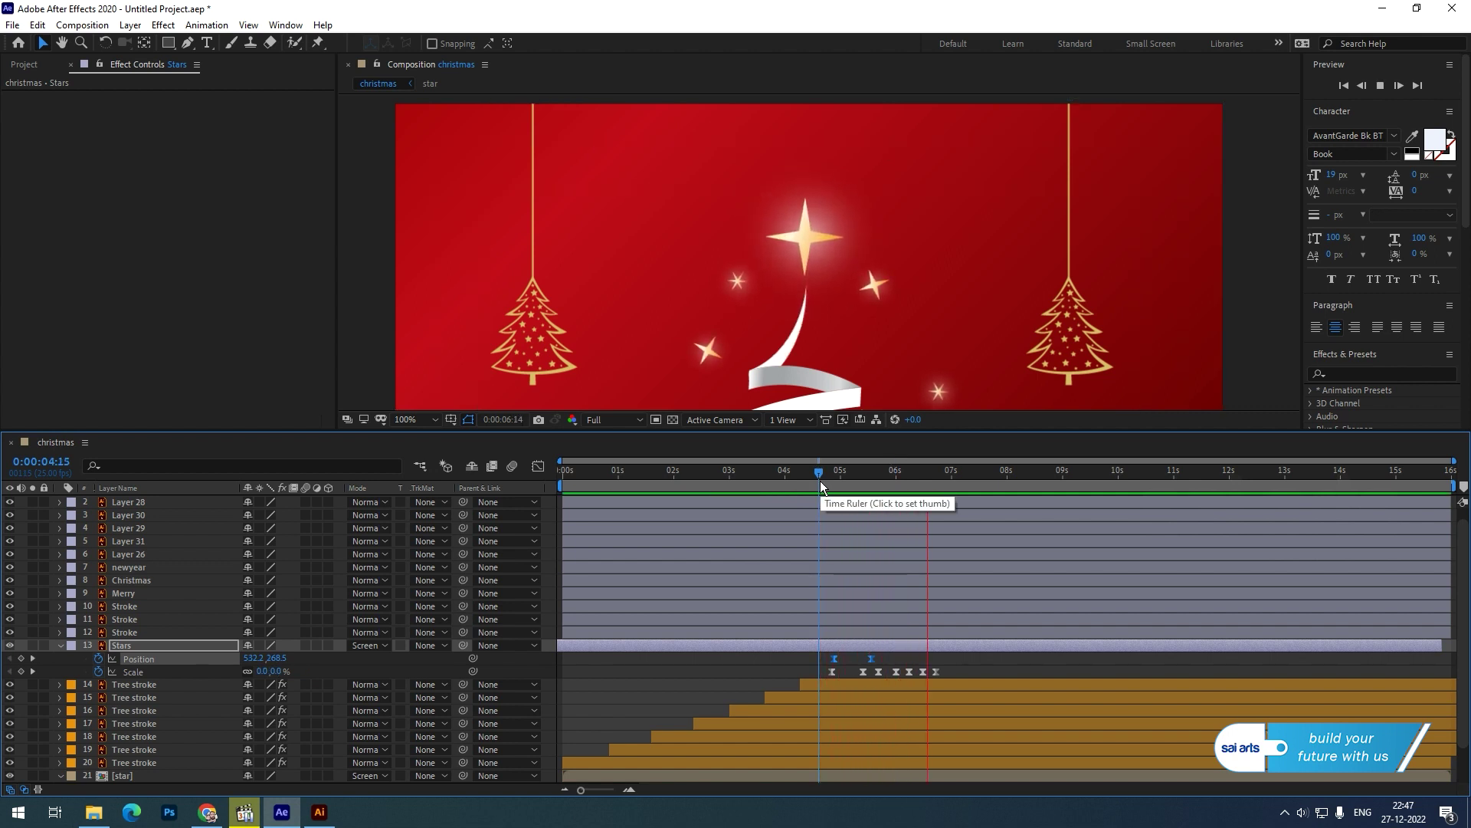
pyautogui.press('space')
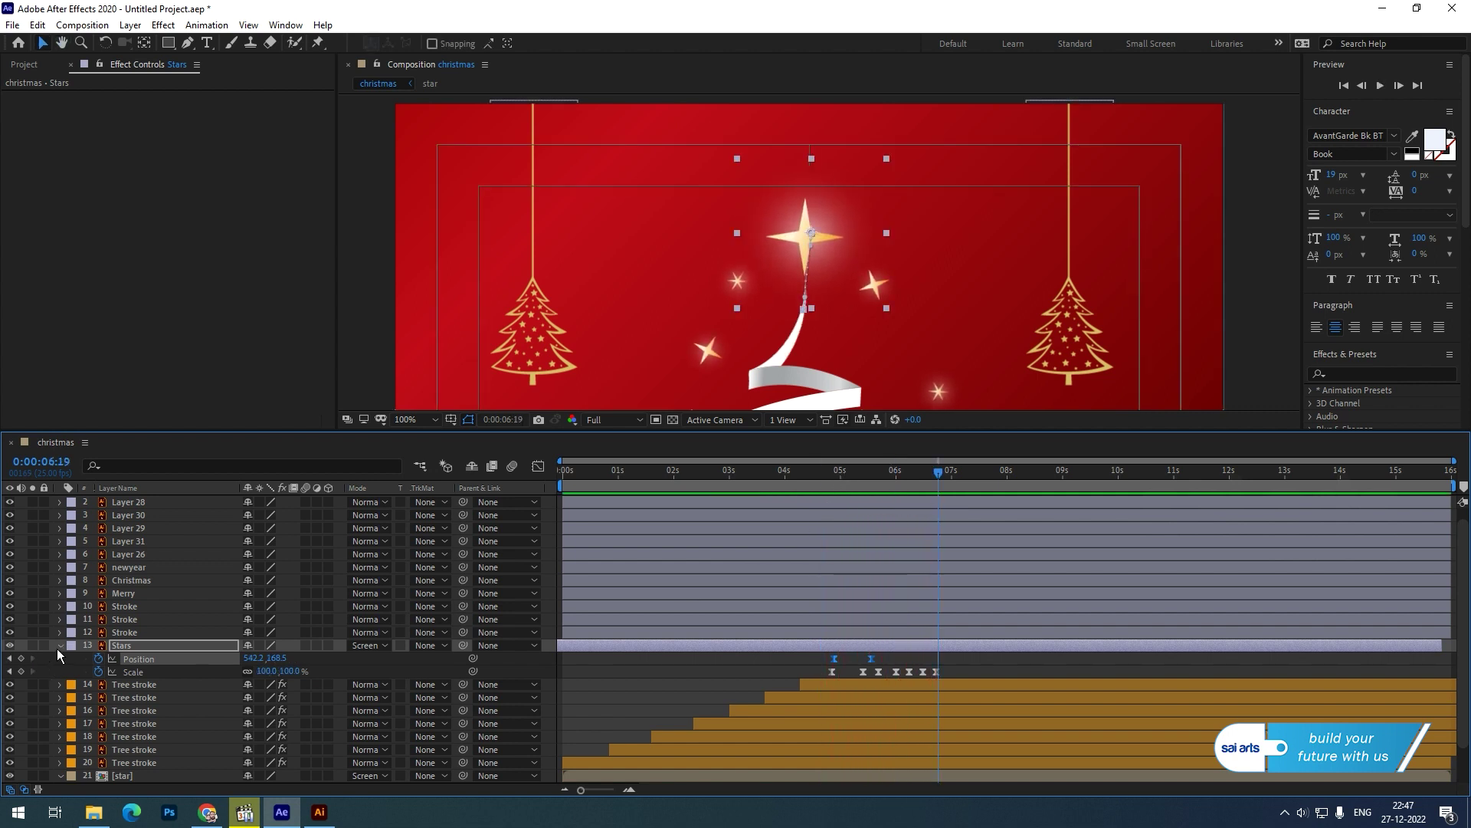
pyautogui.press('e')
pyautogui.press('e')
pyautogui.scroll(-2, 794, 215)
pyautogui.moveTo(1081, 341); pyautogui.dragTo(1073, 255)
# Step: Give snowflake Layer 29's Rotation the expression time*90
pyautogui.press('v')
pyautogui.click(660, 360)
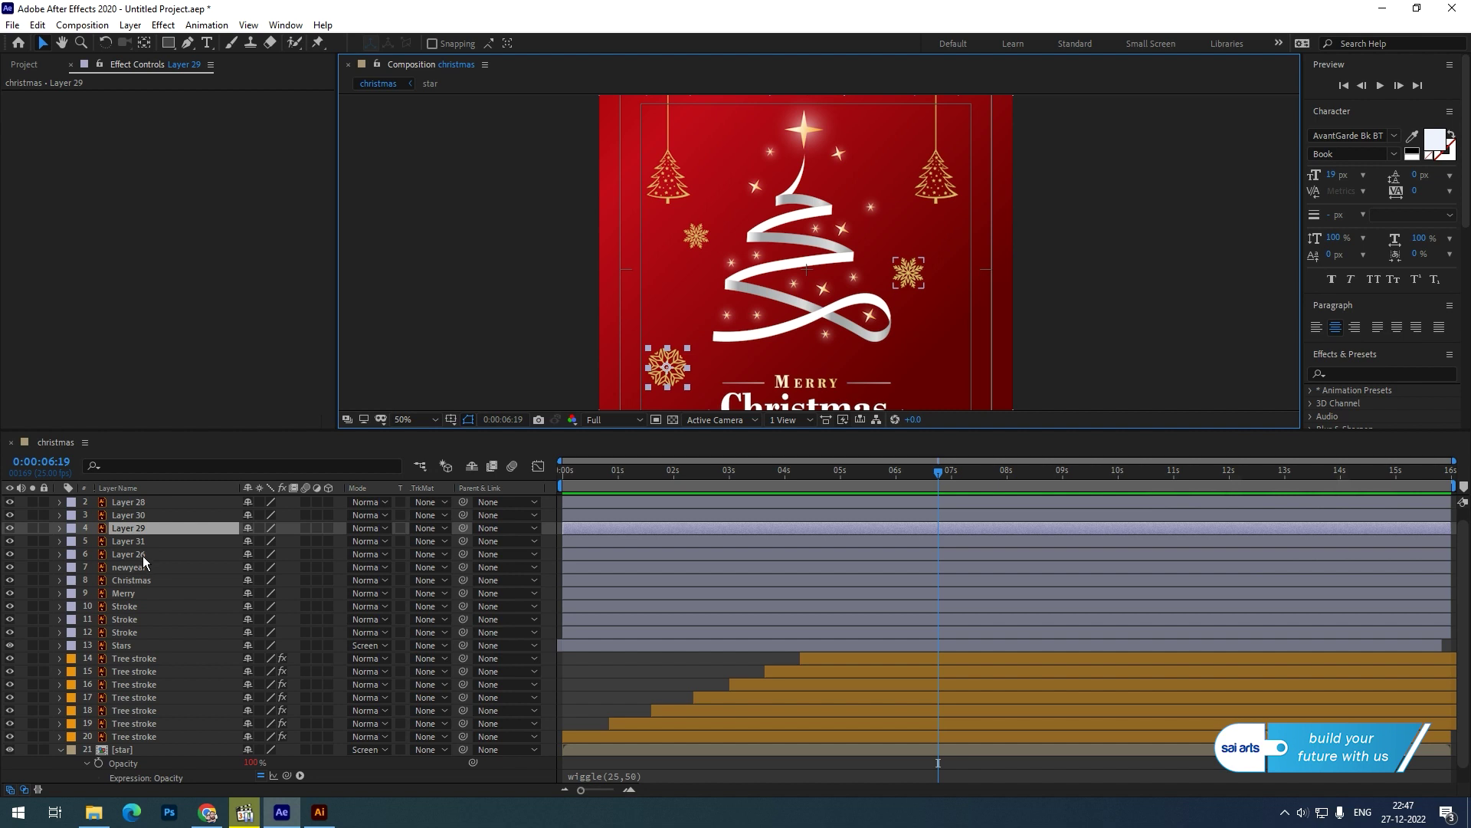
pyautogui.press('r')
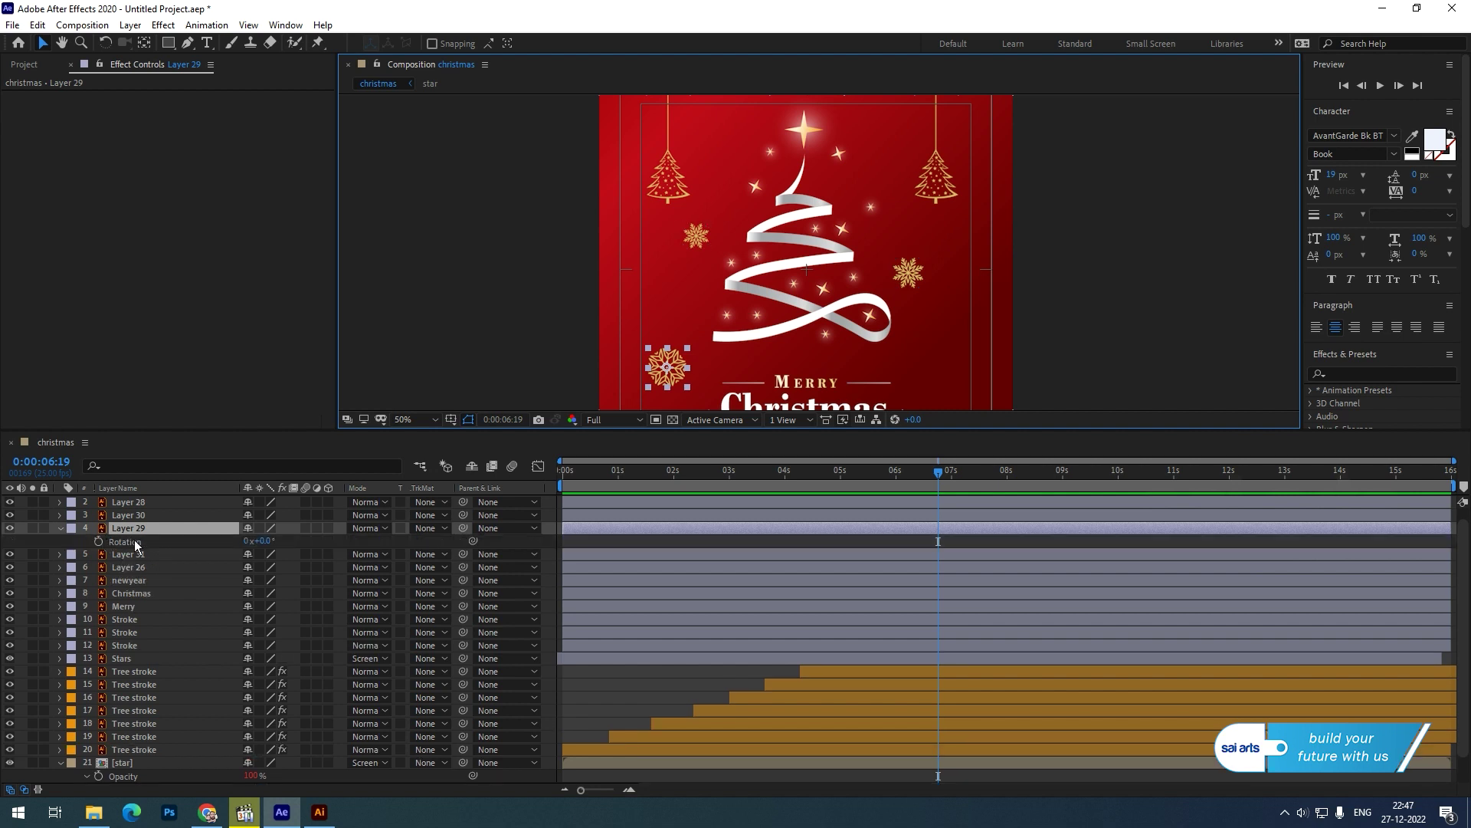
pyautogui.click(137, 545)
pyautogui.click(207, 25)
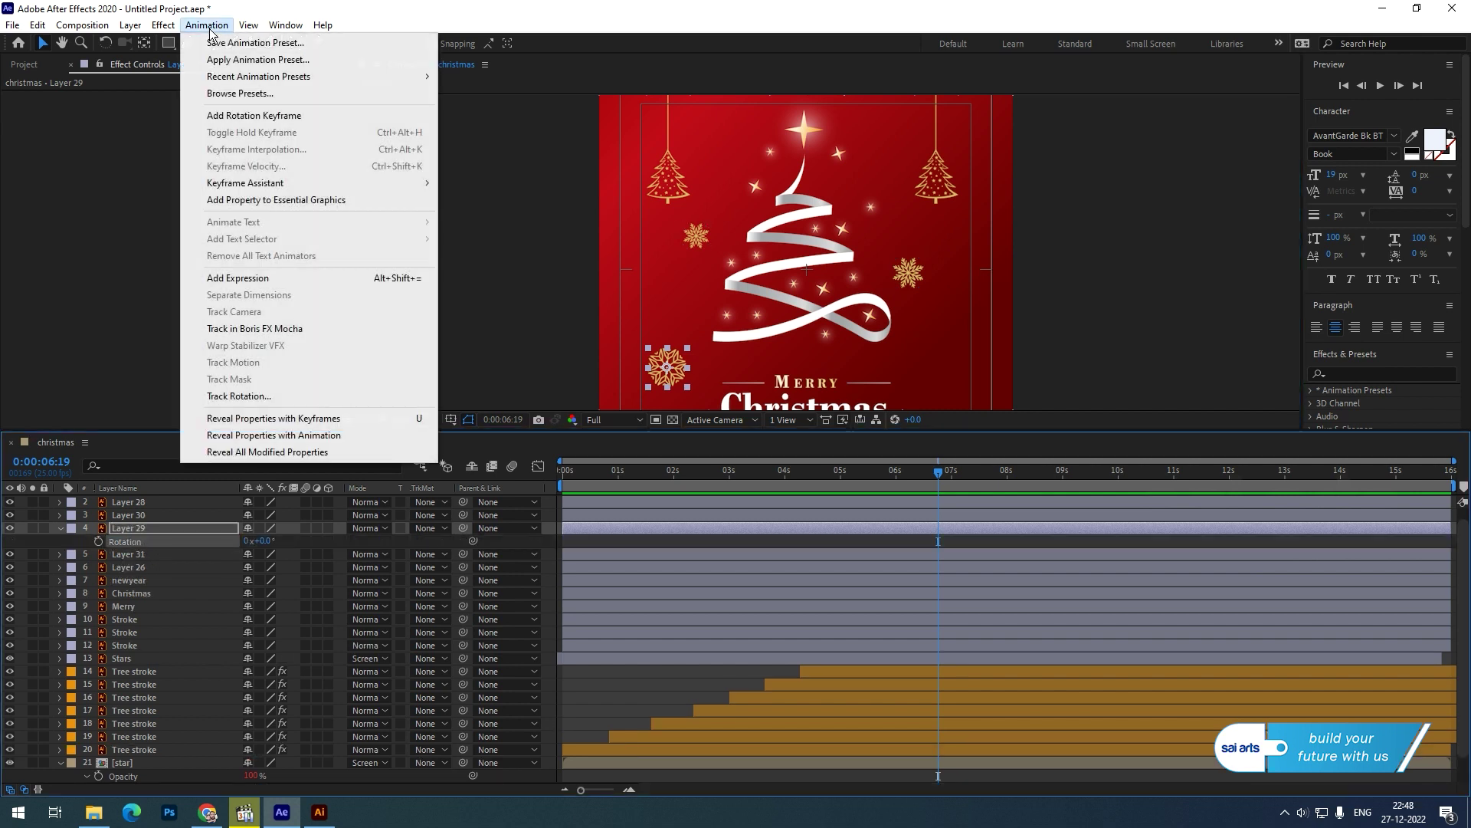
pyautogui.click(250, 278)
pyautogui.write('time')
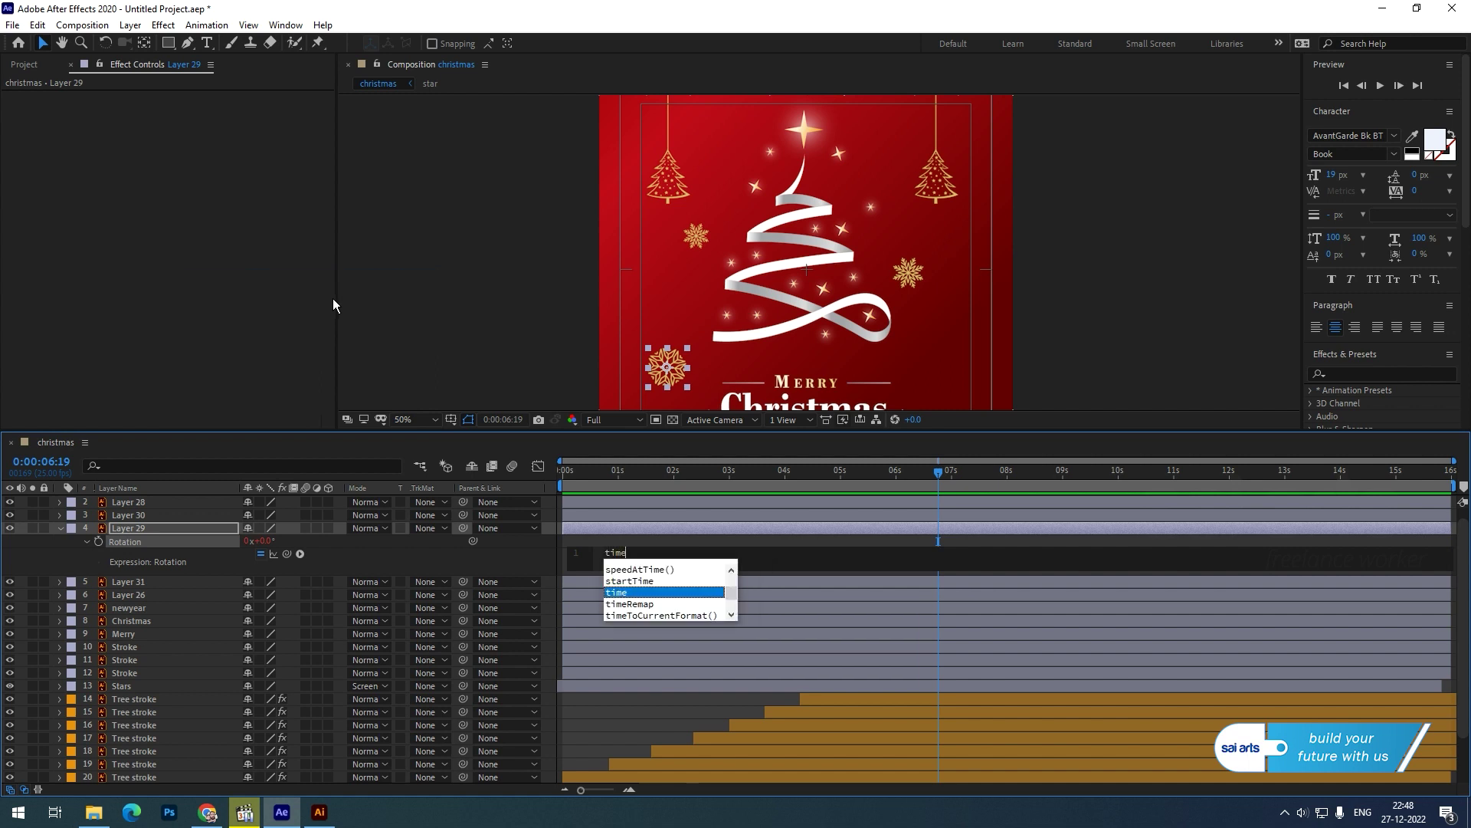
pyautogui.write('*90')
pyautogui.click(333, 297)
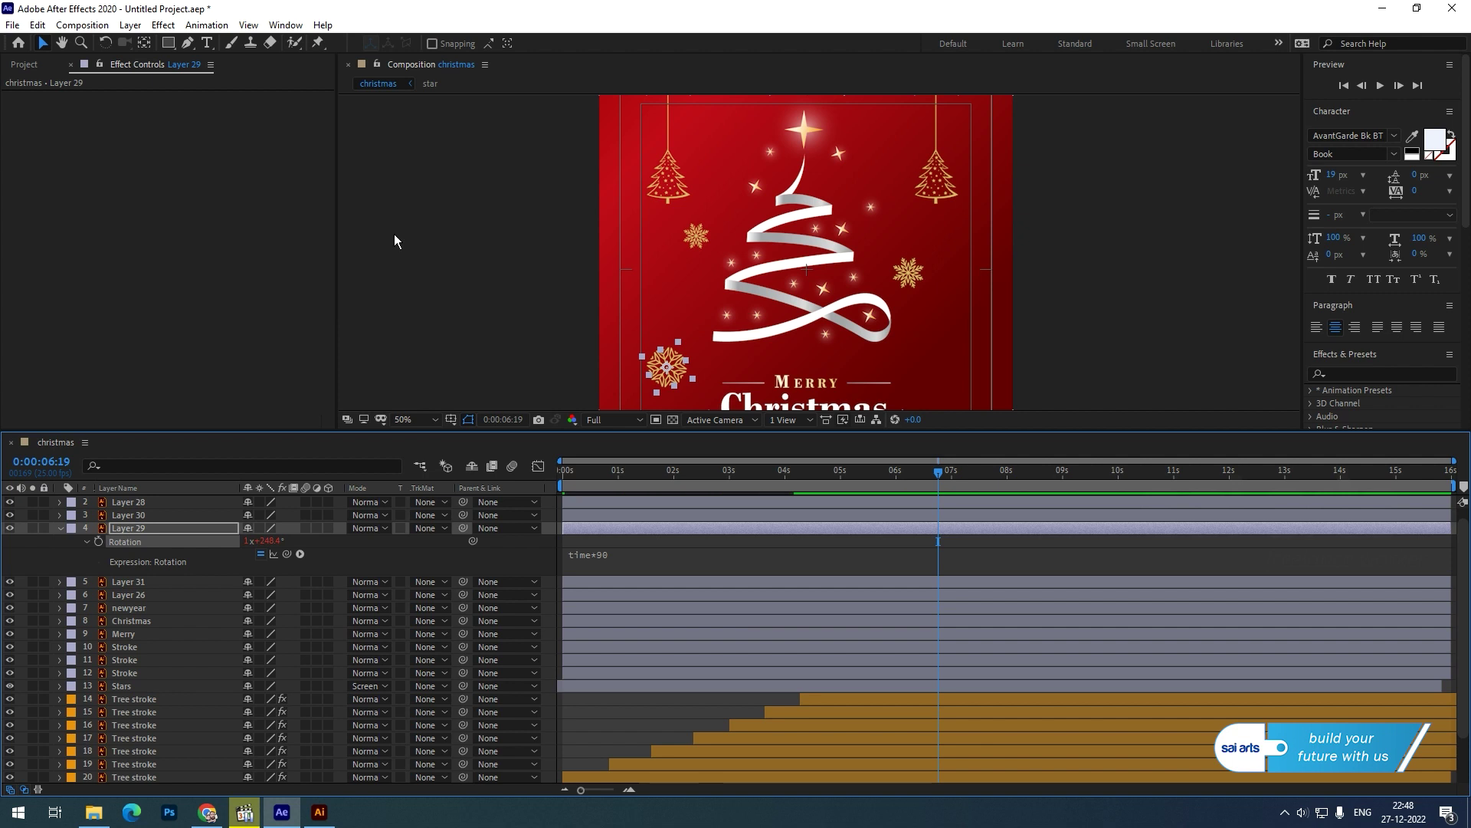
# Step: Start a Rotation expression on snowflake Layer 26, entering 'time*'
pyautogui.click(904, 281)
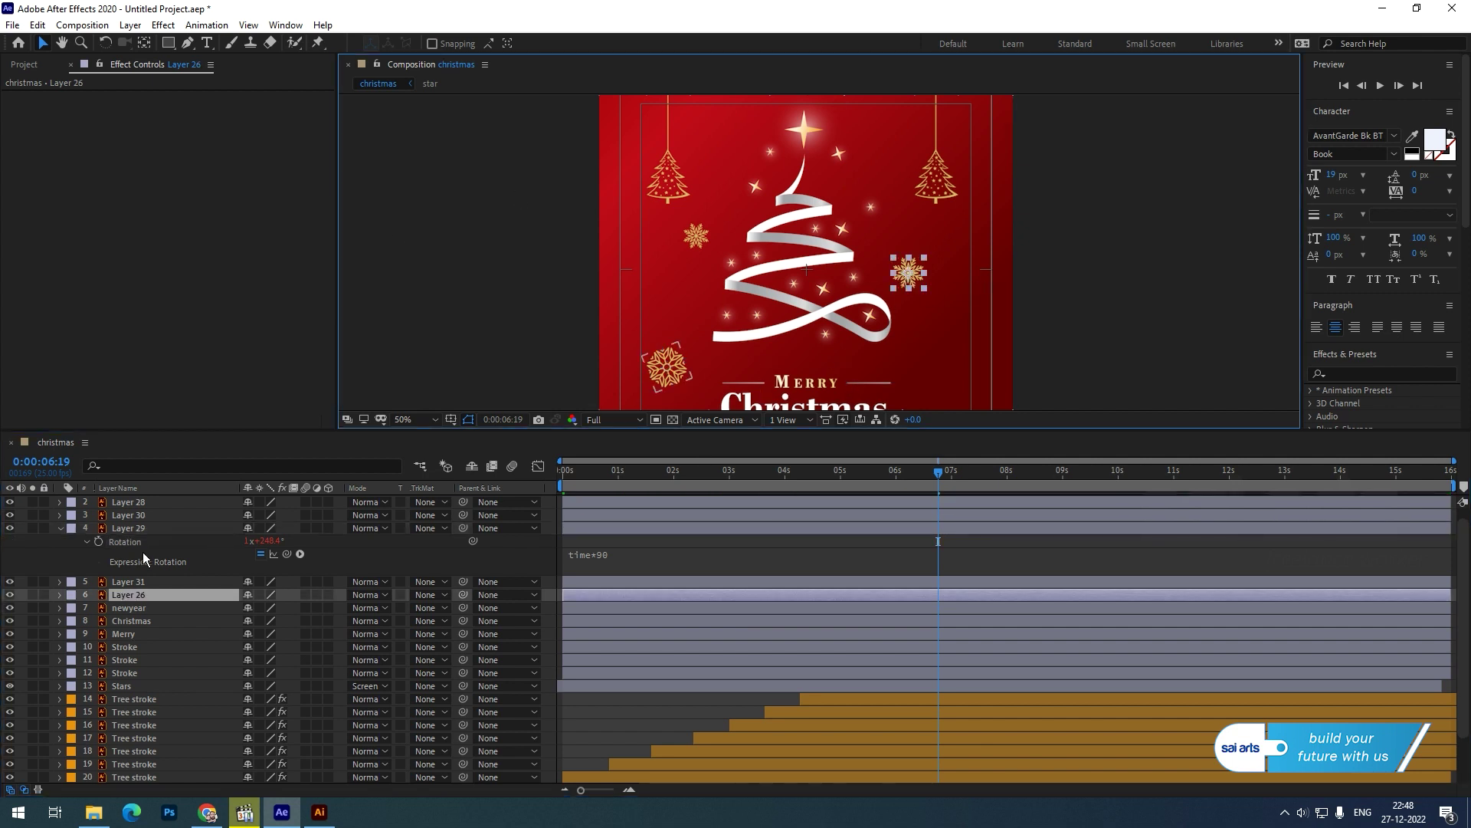
pyautogui.press('r')
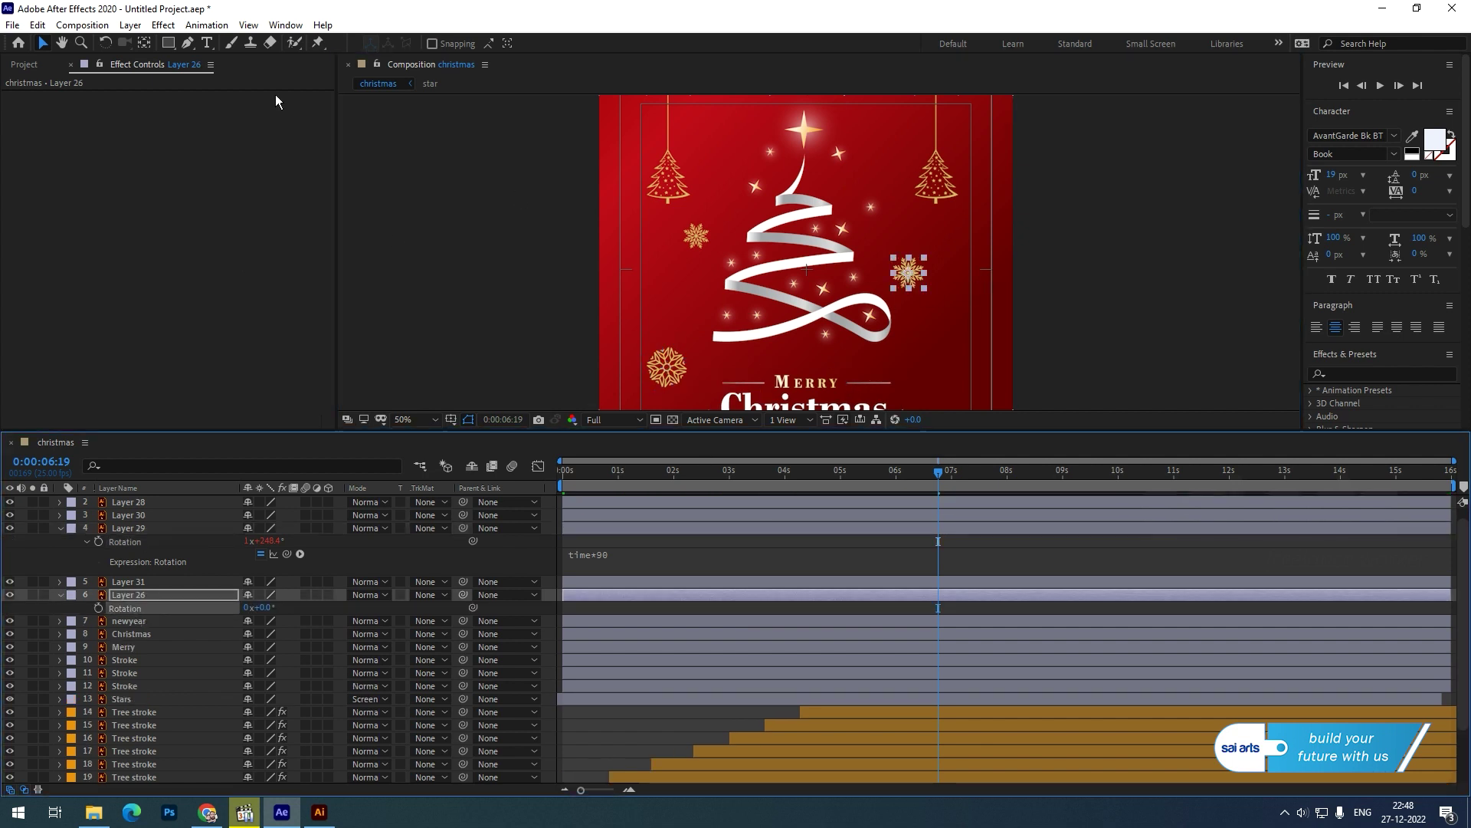
pyautogui.click(213, 28)
pyautogui.click(238, 279)
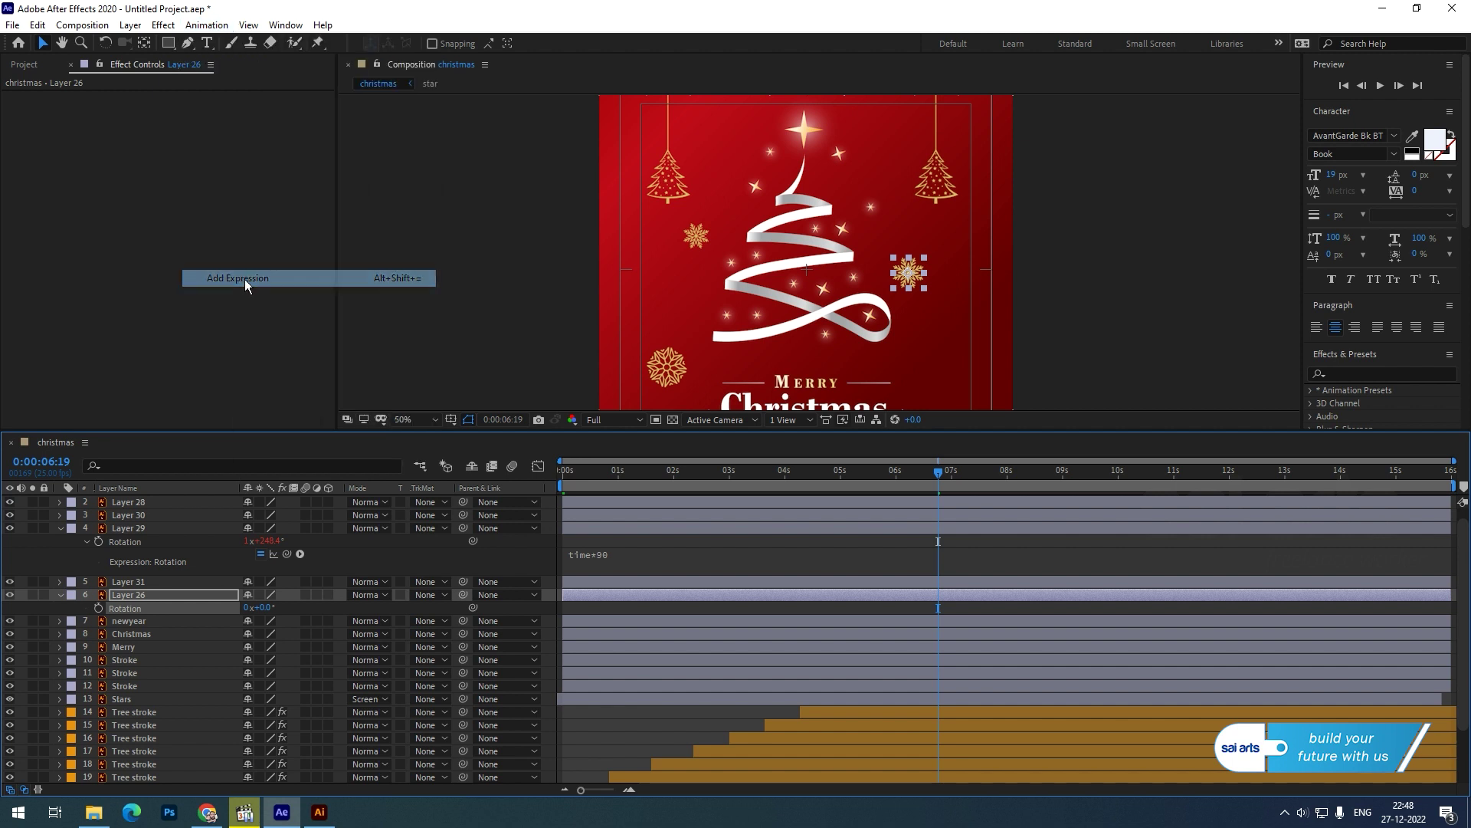
pyautogui.write('time')
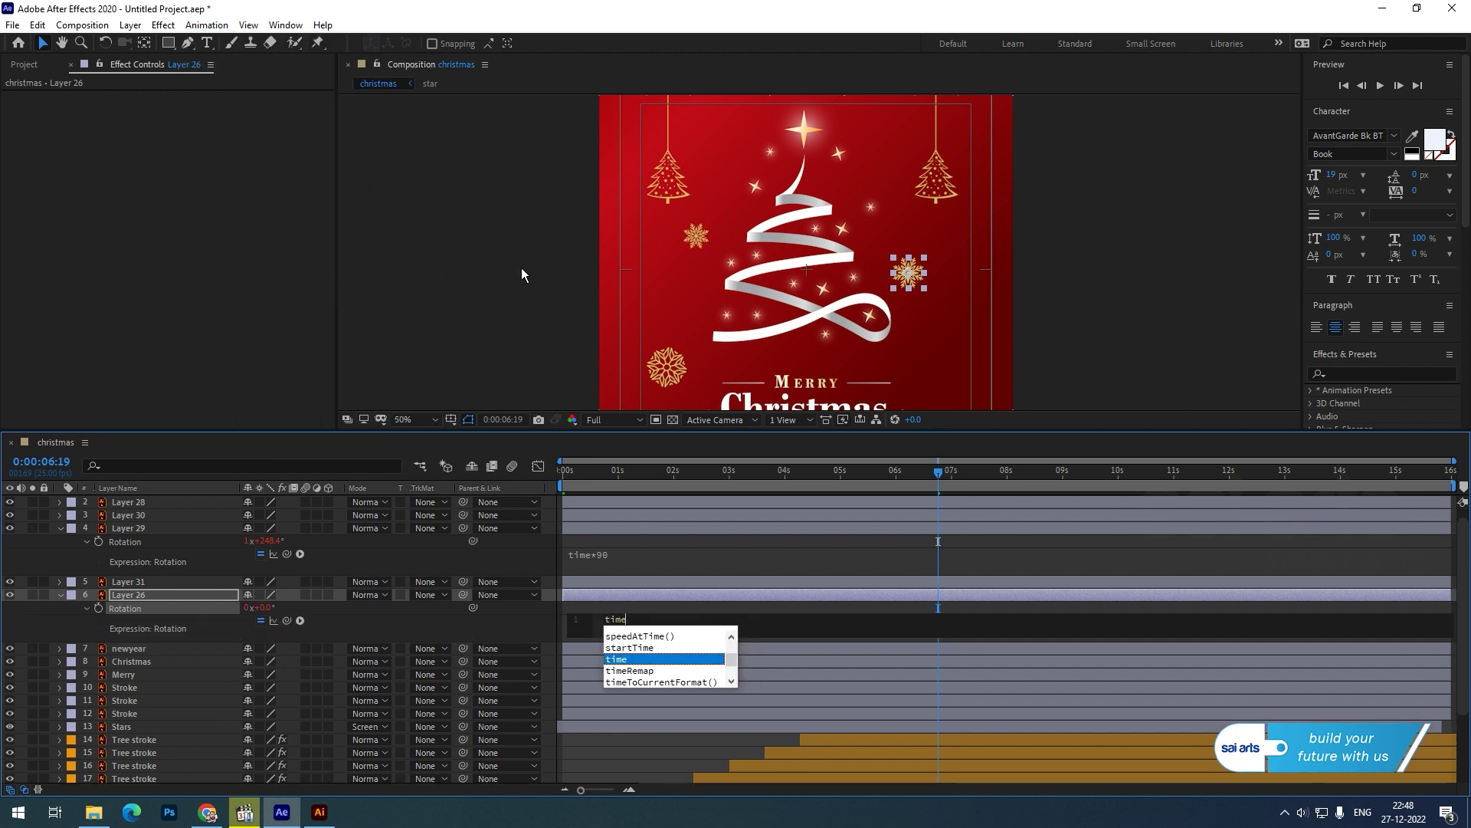
pyautogui.write('*')
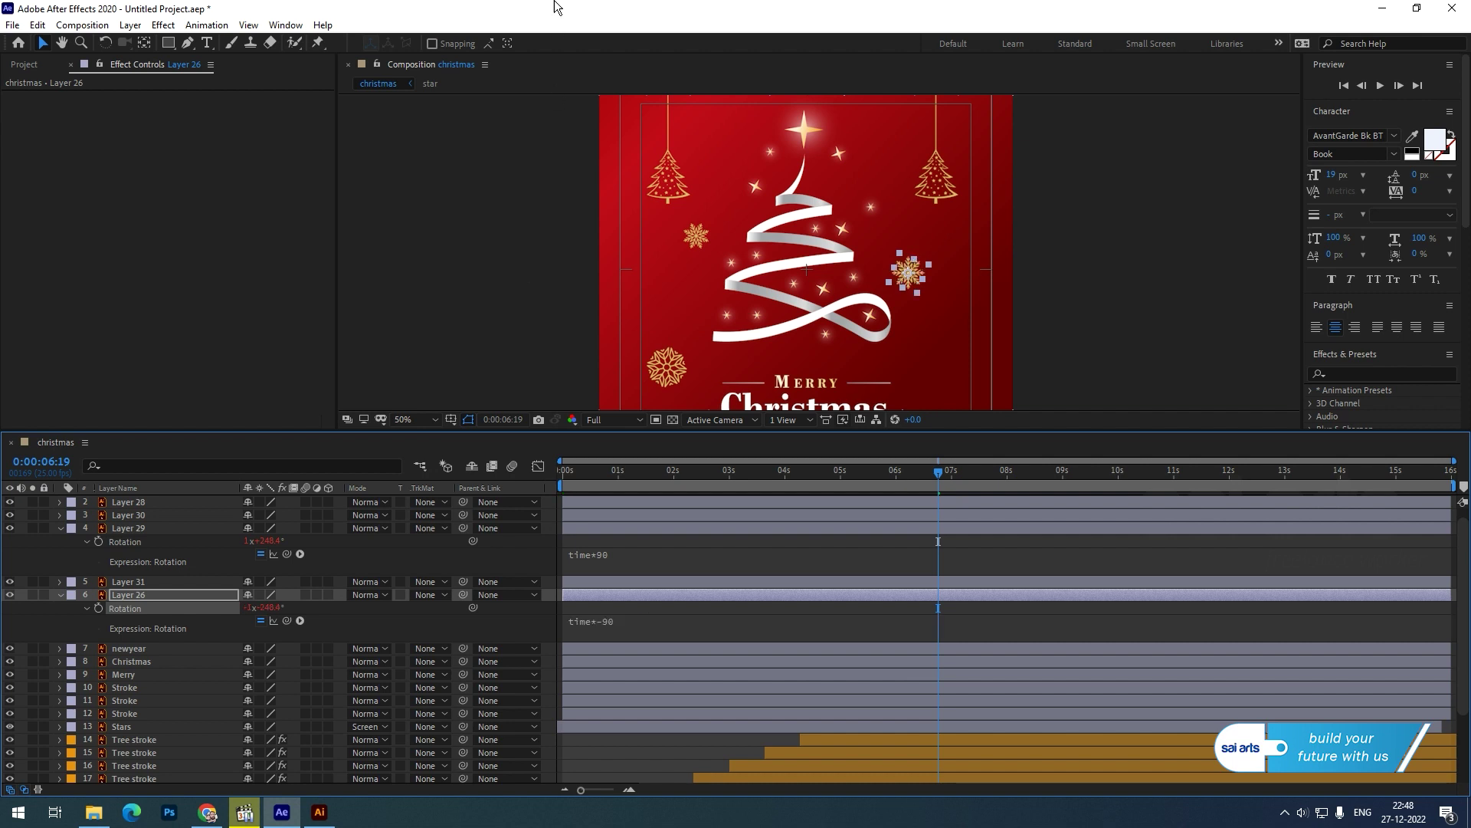
# Step: Finish Layer 26's time*-90 expression and give Layer 31's Rotation the expression time*50
pyautogui.click(697, 238)
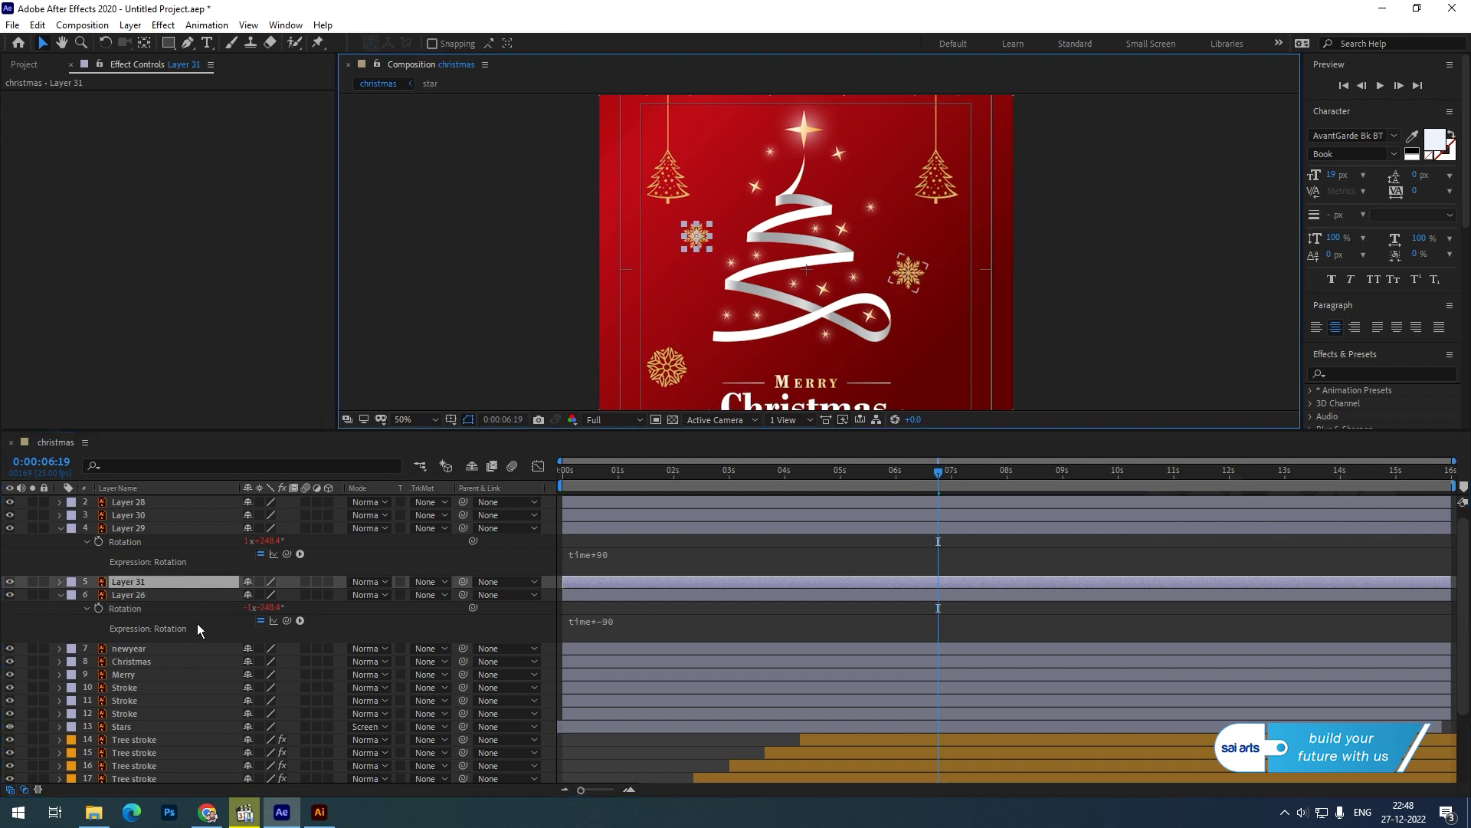
pyautogui.press('r')
pyautogui.click(118, 596)
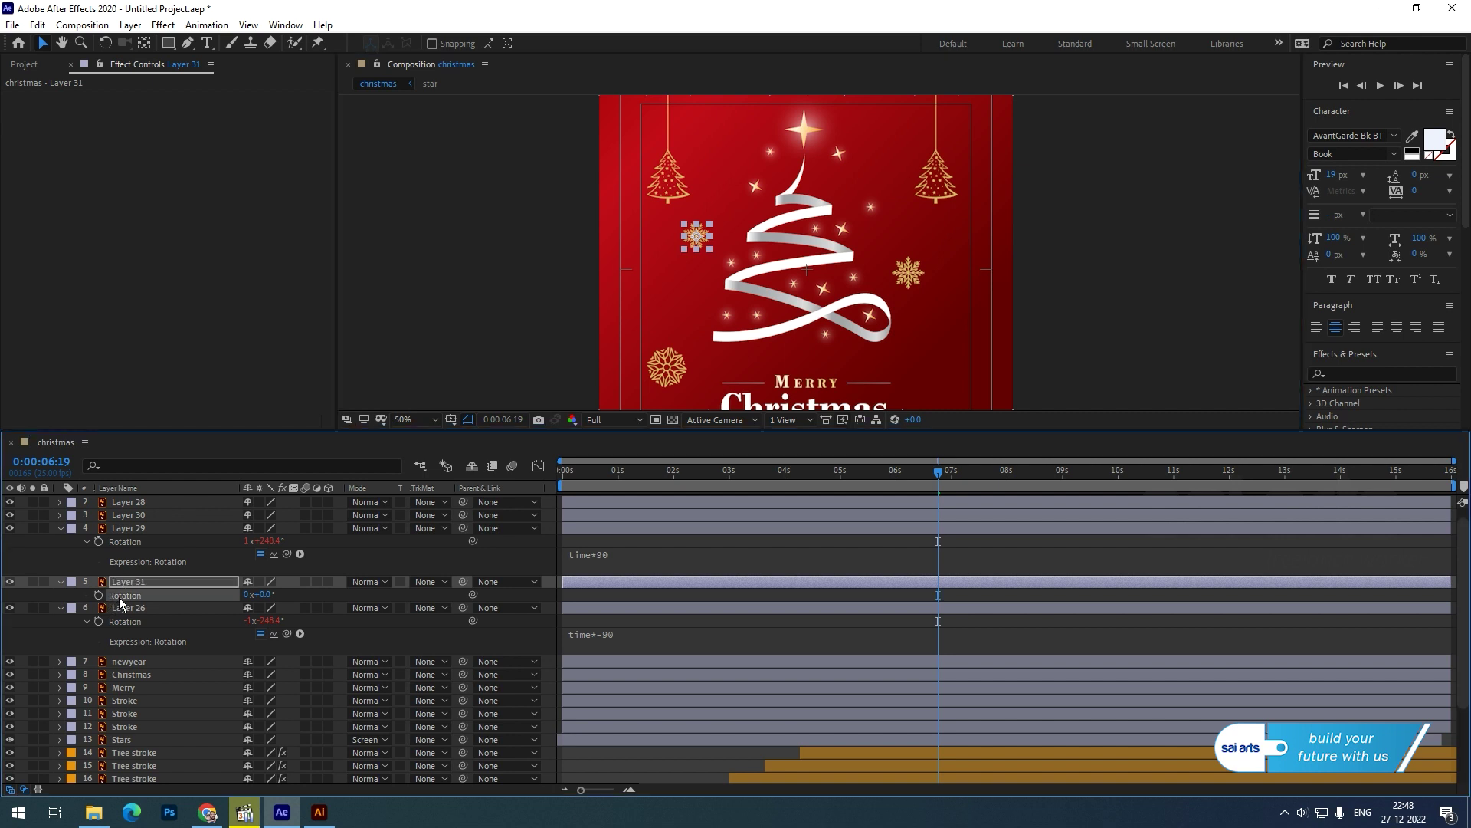
pyautogui.click(204, 25)
pyautogui.click(329, 277)
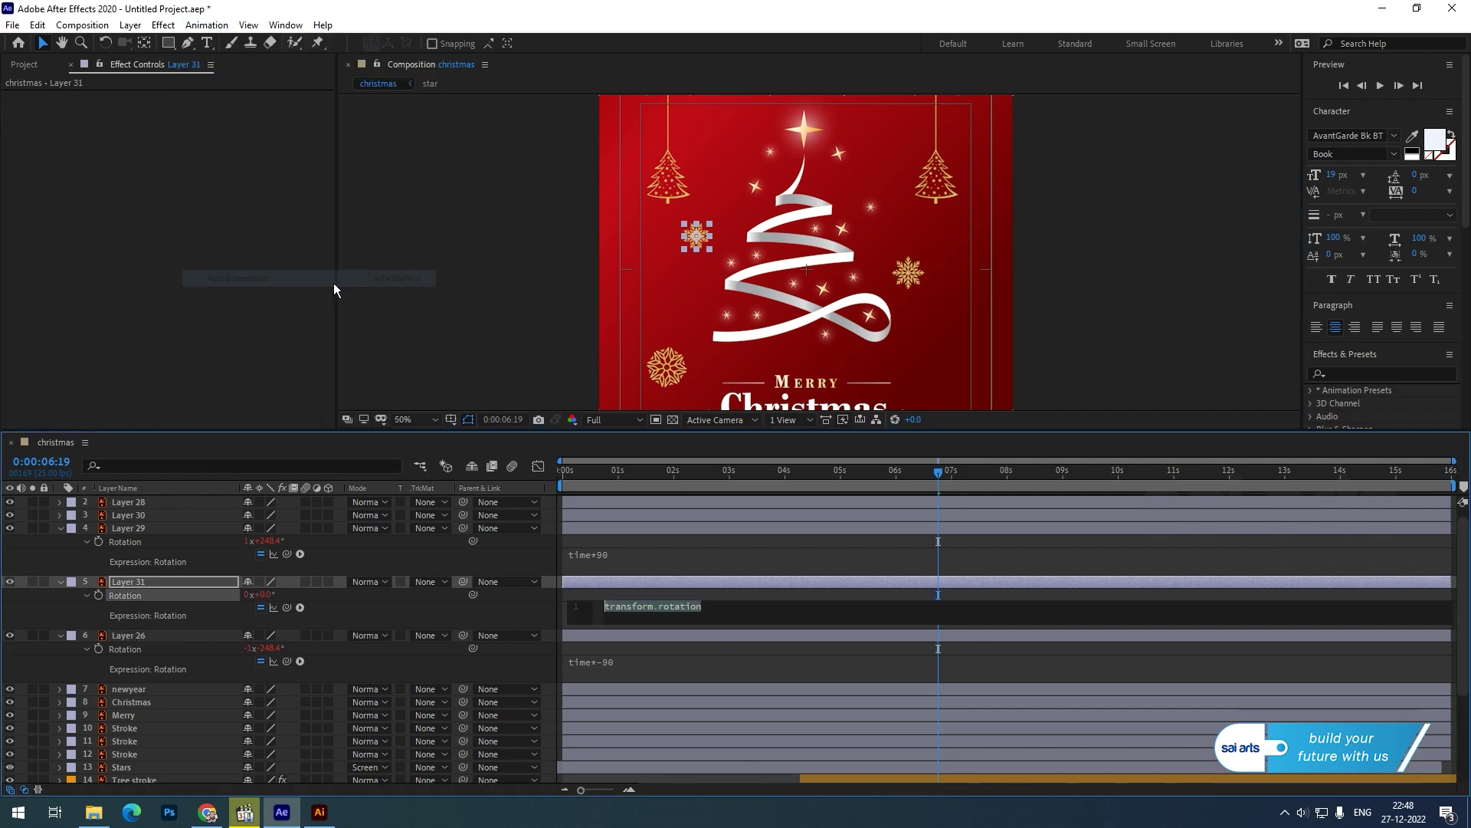
pyautogui.write('time*')
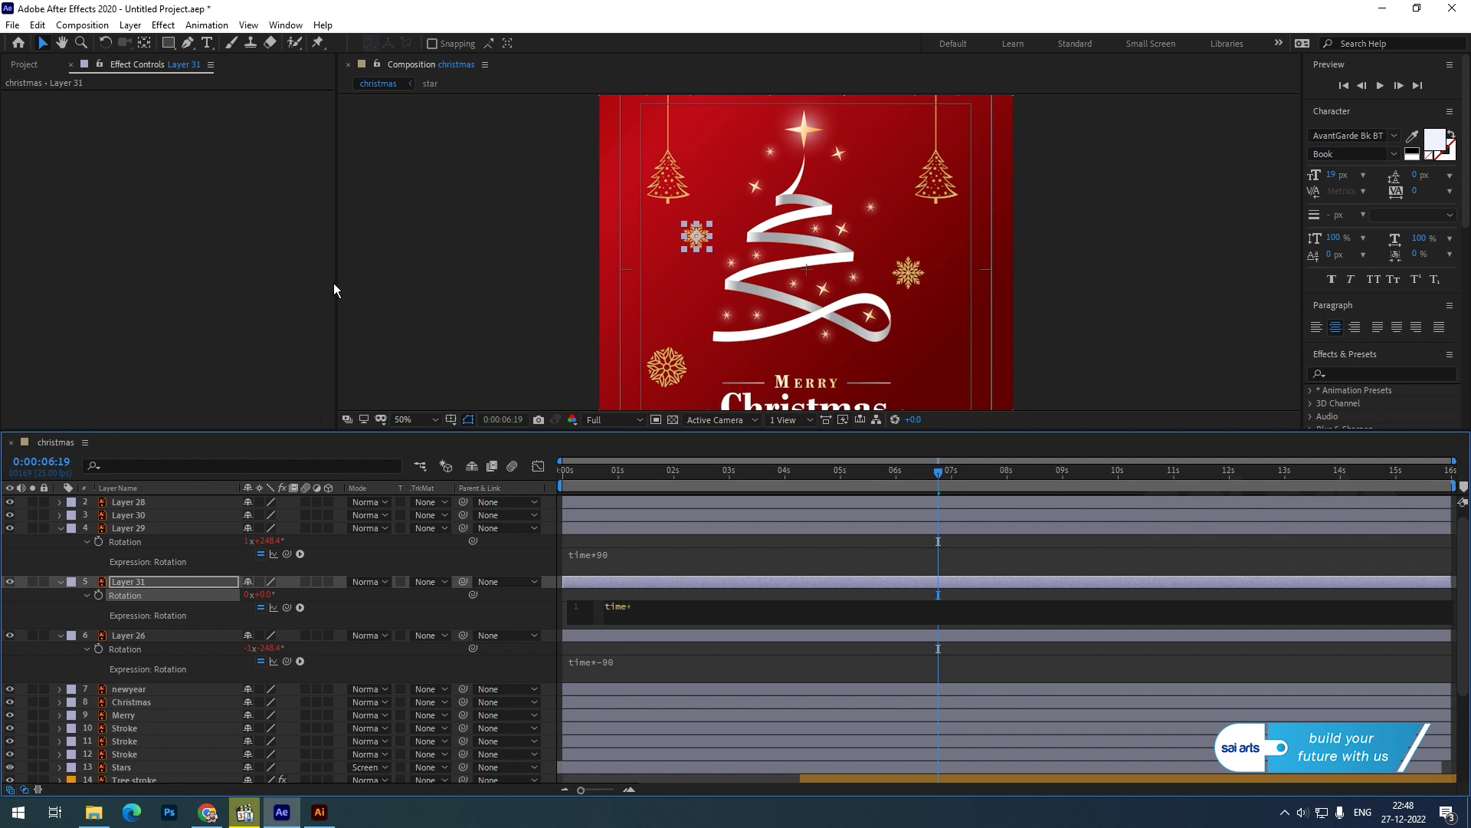
pyautogui.write('50')
pyautogui.press('KP_Enter')
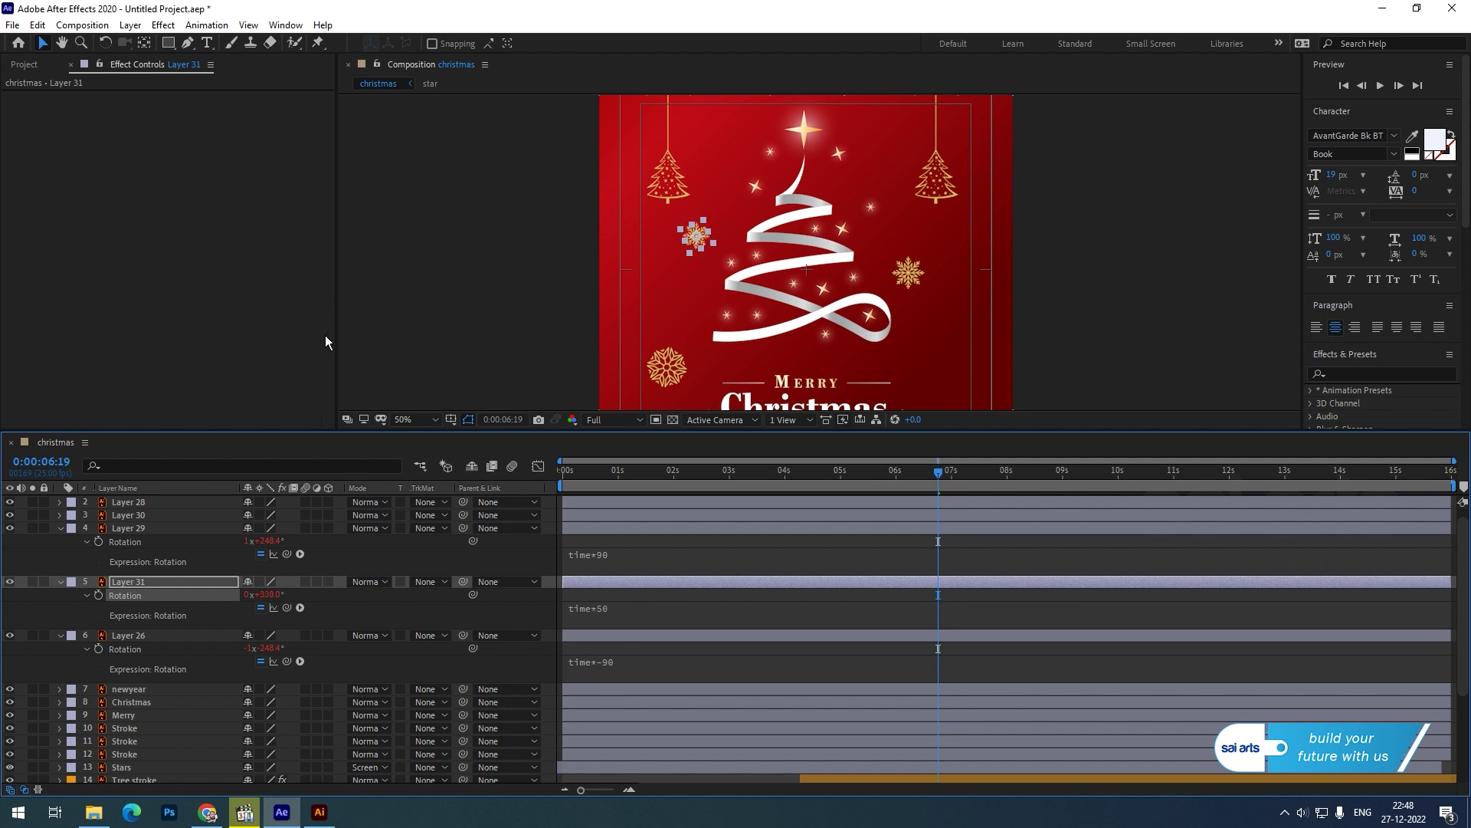
# Step: Give snowflake Layer 30's Rotation the expression time*-50
pyautogui.scroll(-3, 830, 351)
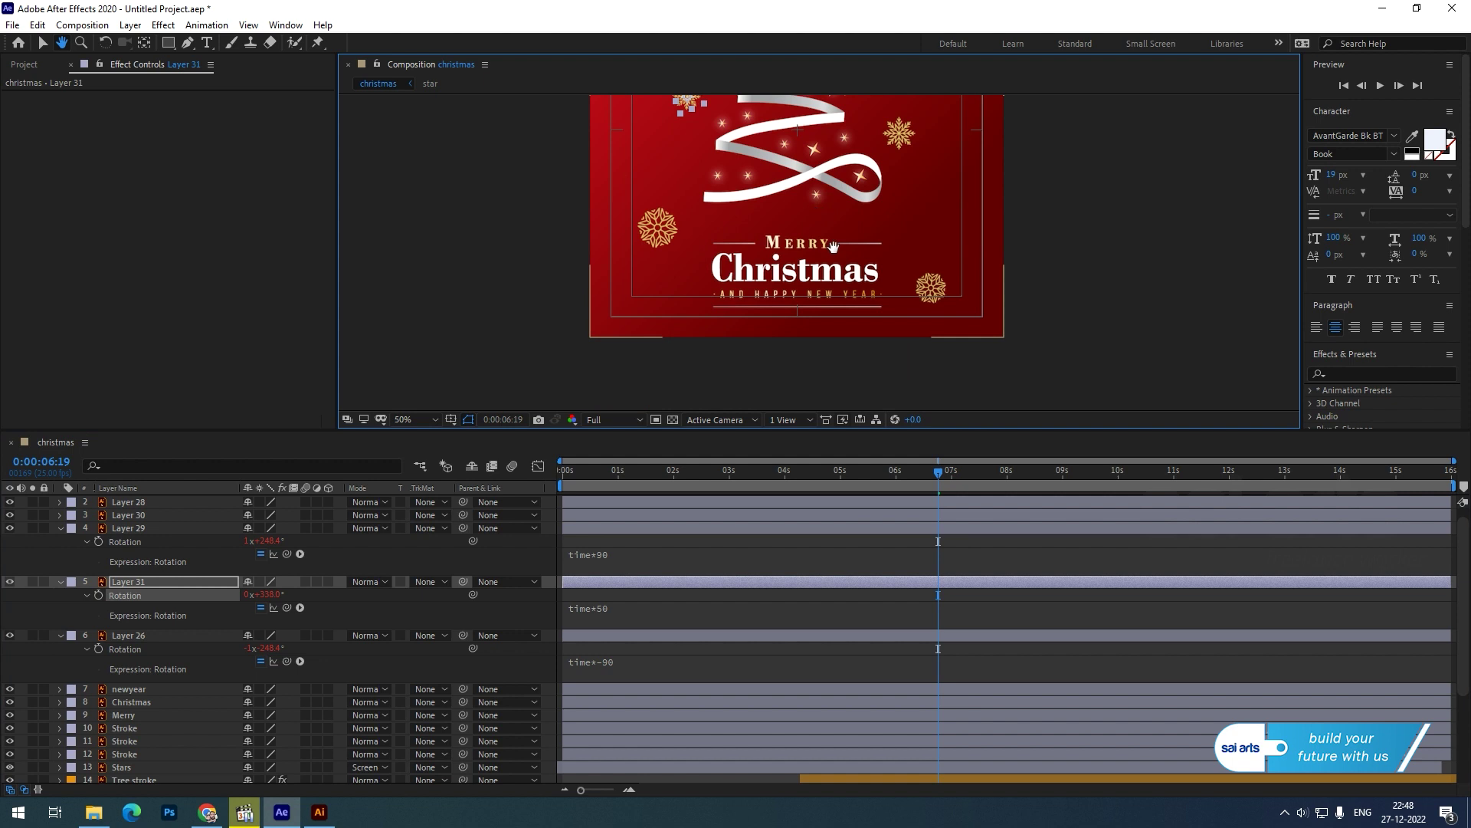
pyautogui.click(936, 296)
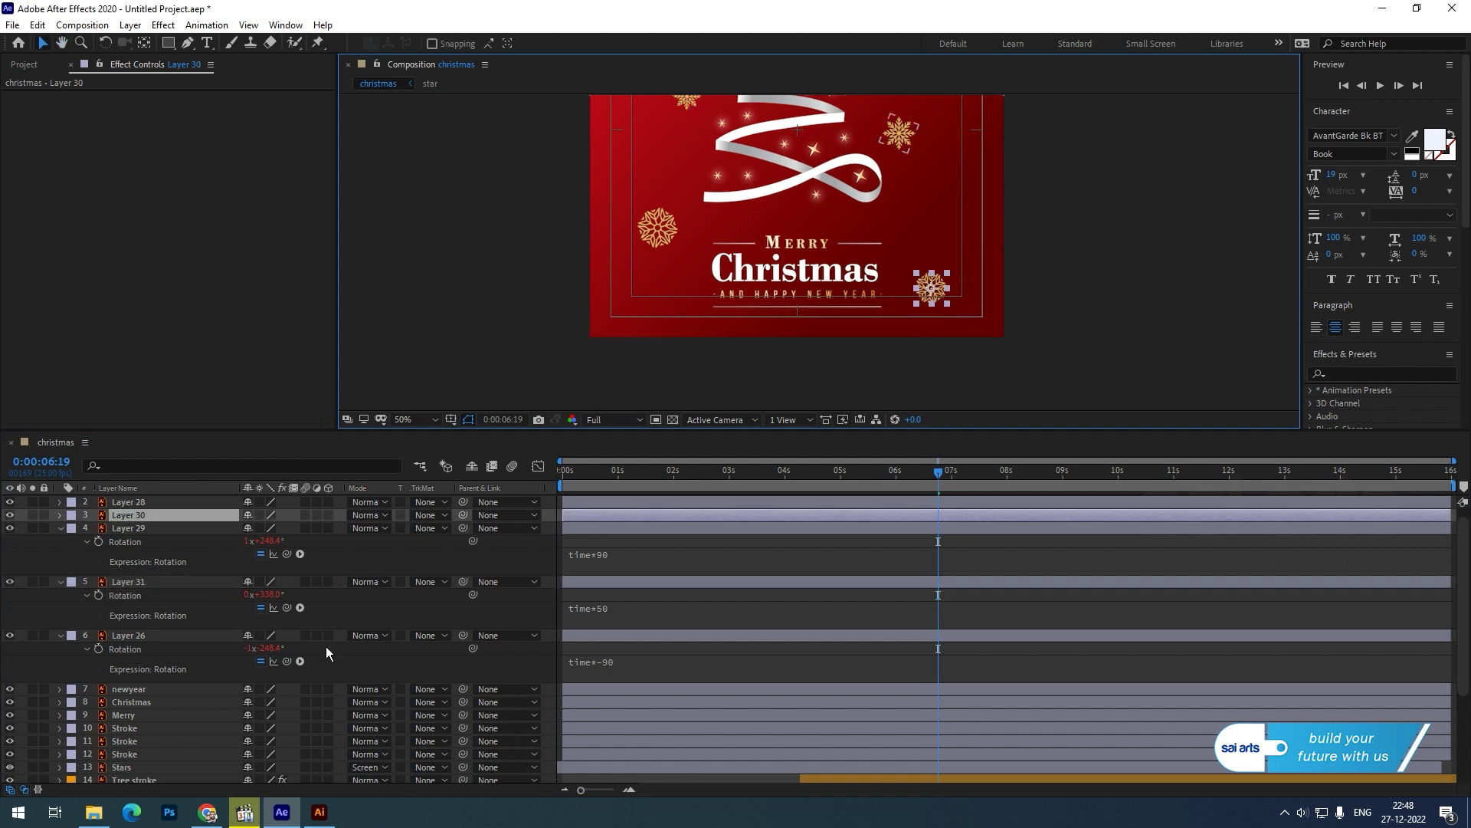
pyautogui.press('r')
pyautogui.click(124, 529)
pyautogui.click(207, 25)
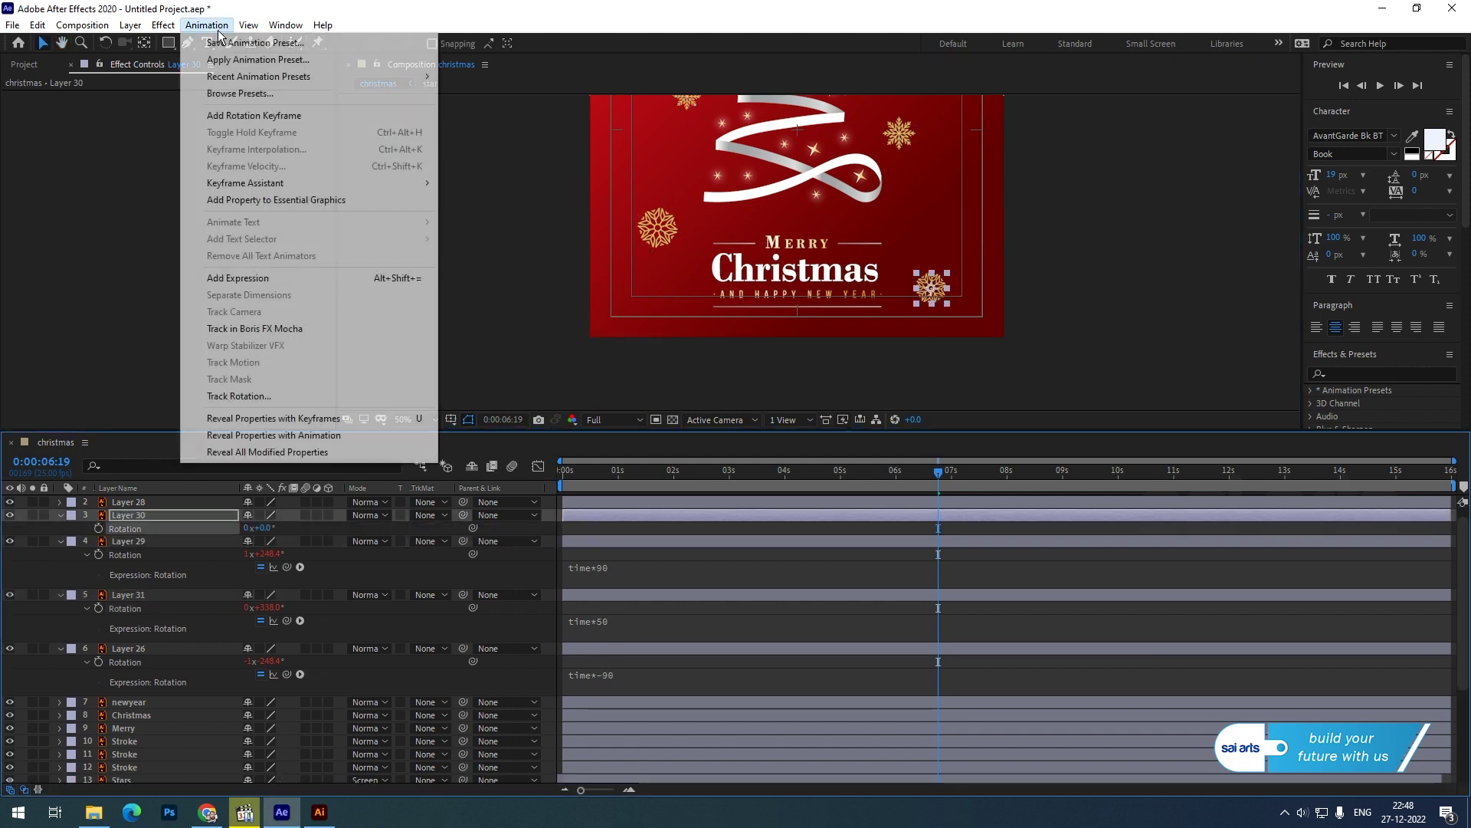
pyautogui.click(230, 282)
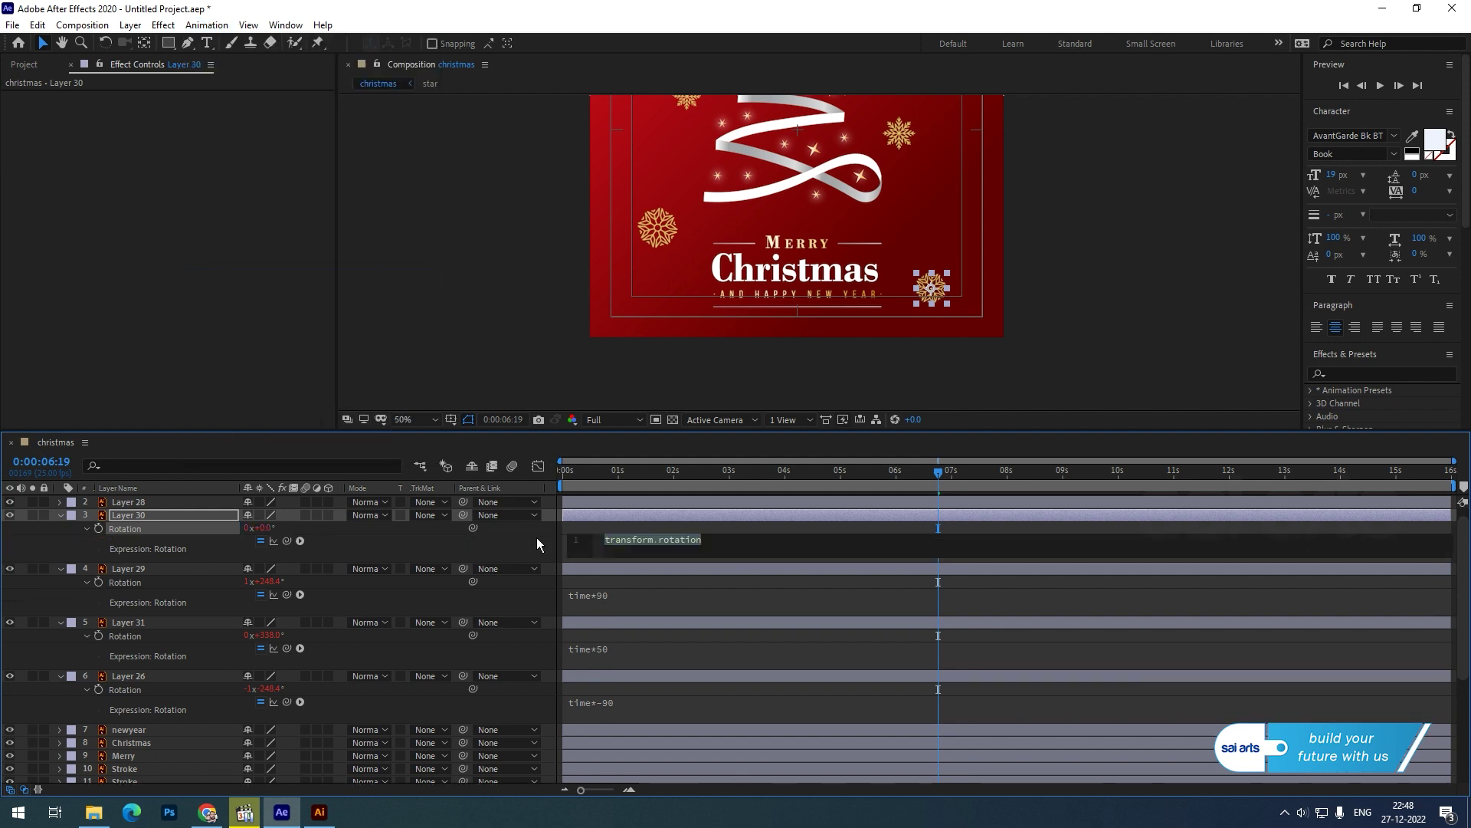
pyautogui.write('time')
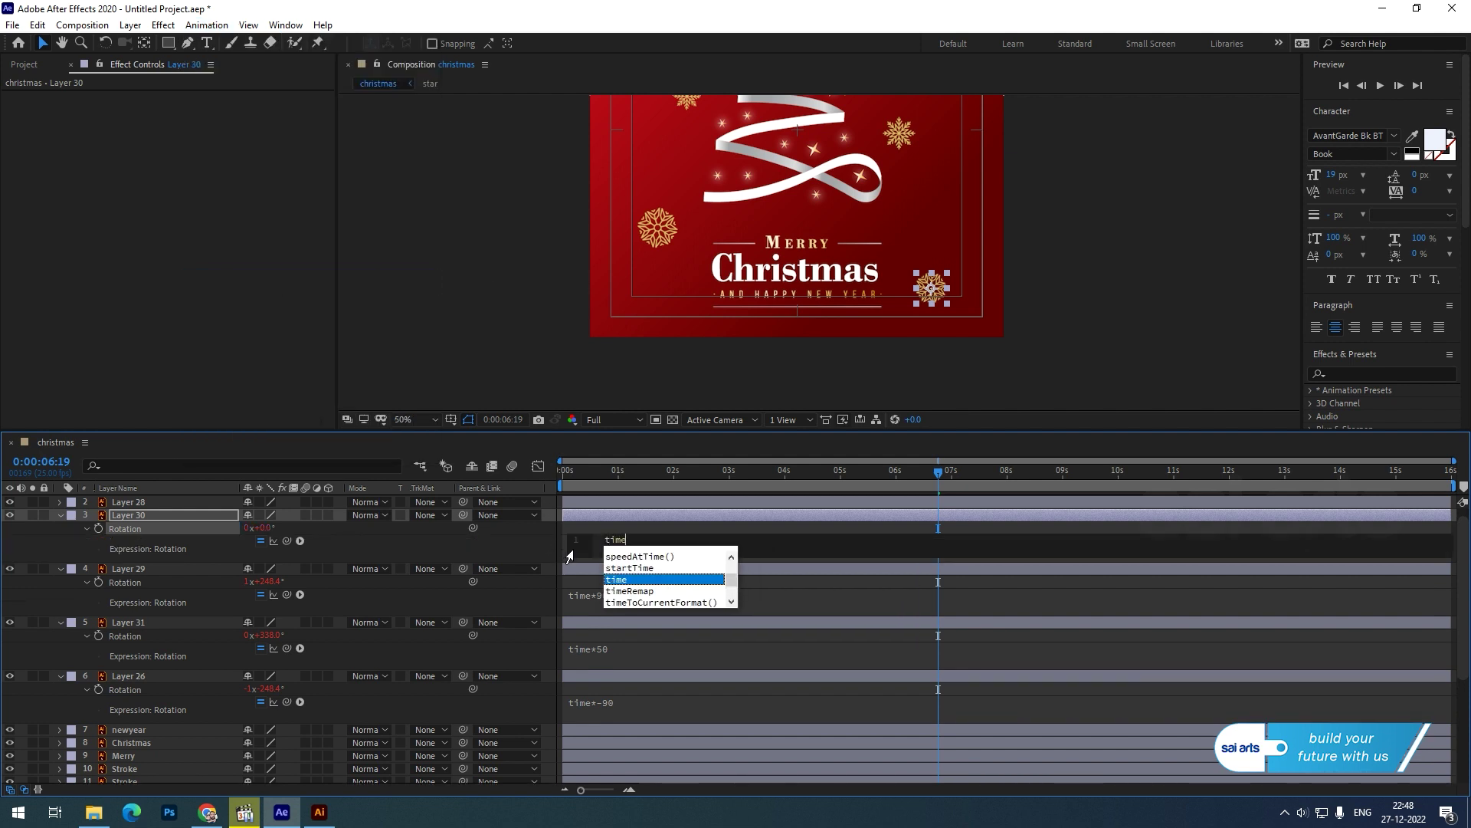
pyautogui.write('*-50')
pyautogui.click(574, 549)
# Step: Preview the spinning snowflakes and collapse Layer 30's rotation properties
pyautogui.press('h')
pyautogui.moveTo(953, 220); pyautogui.dragTo(949, 310)
pyautogui.press('v')
pyautogui.press('space')
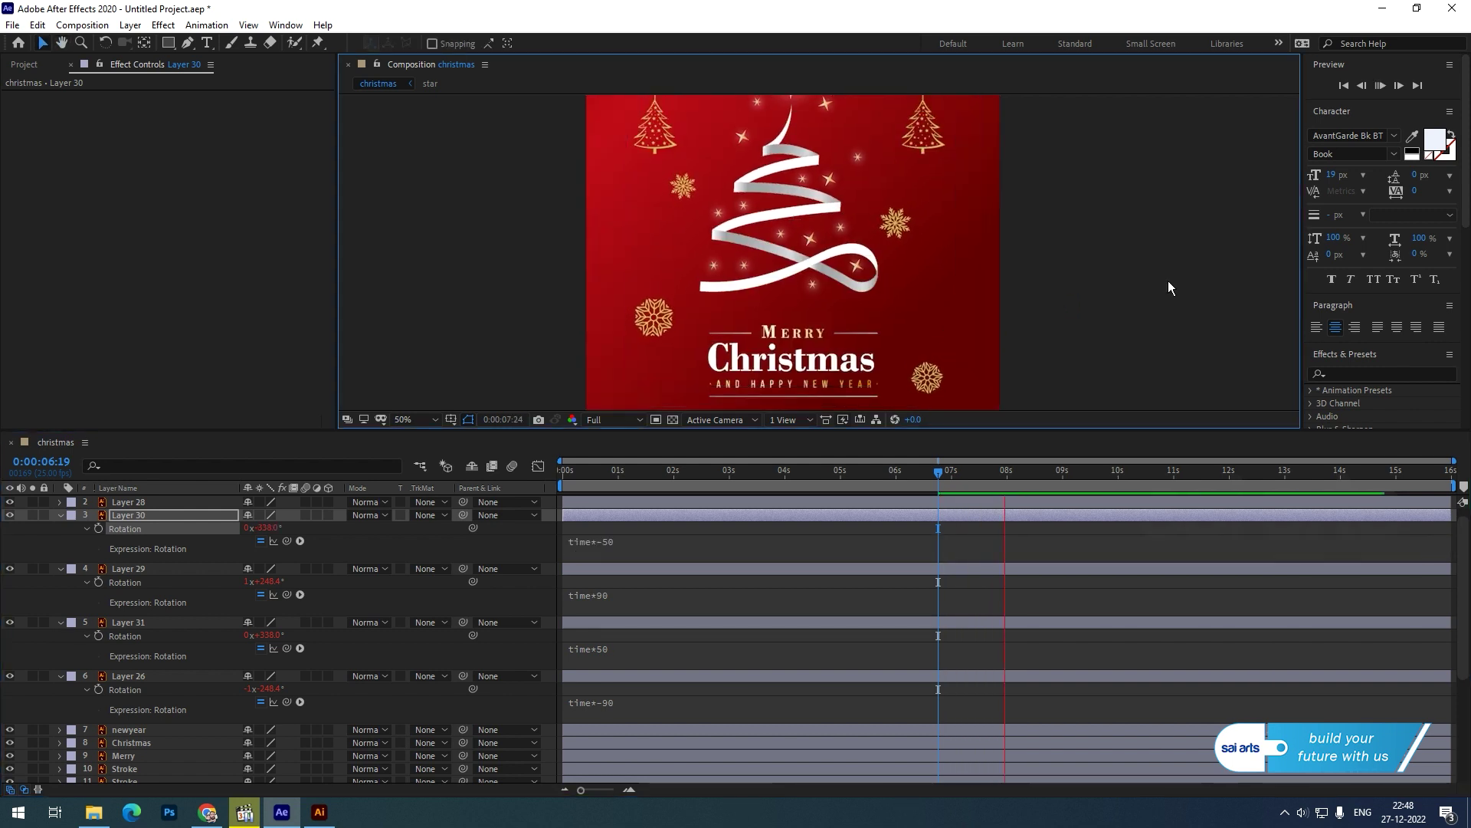
pyautogui.press('space')
pyautogui.click(58, 516)
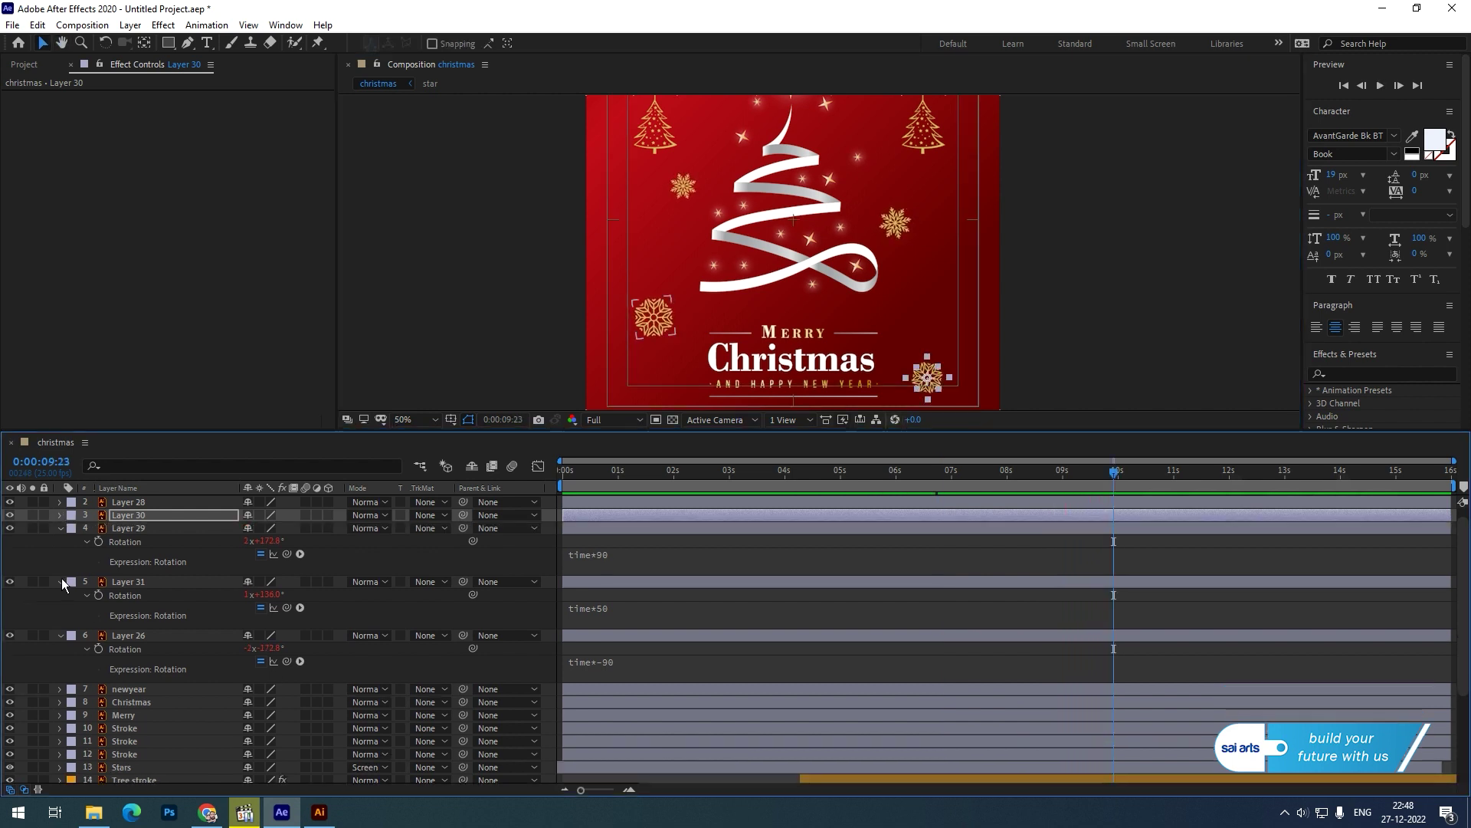
# Step: Collapse the rotation properties of snowflake Layers 31, 29 and 26
pyautogui.click(61, 581)
pyautogui.click(60, 528)
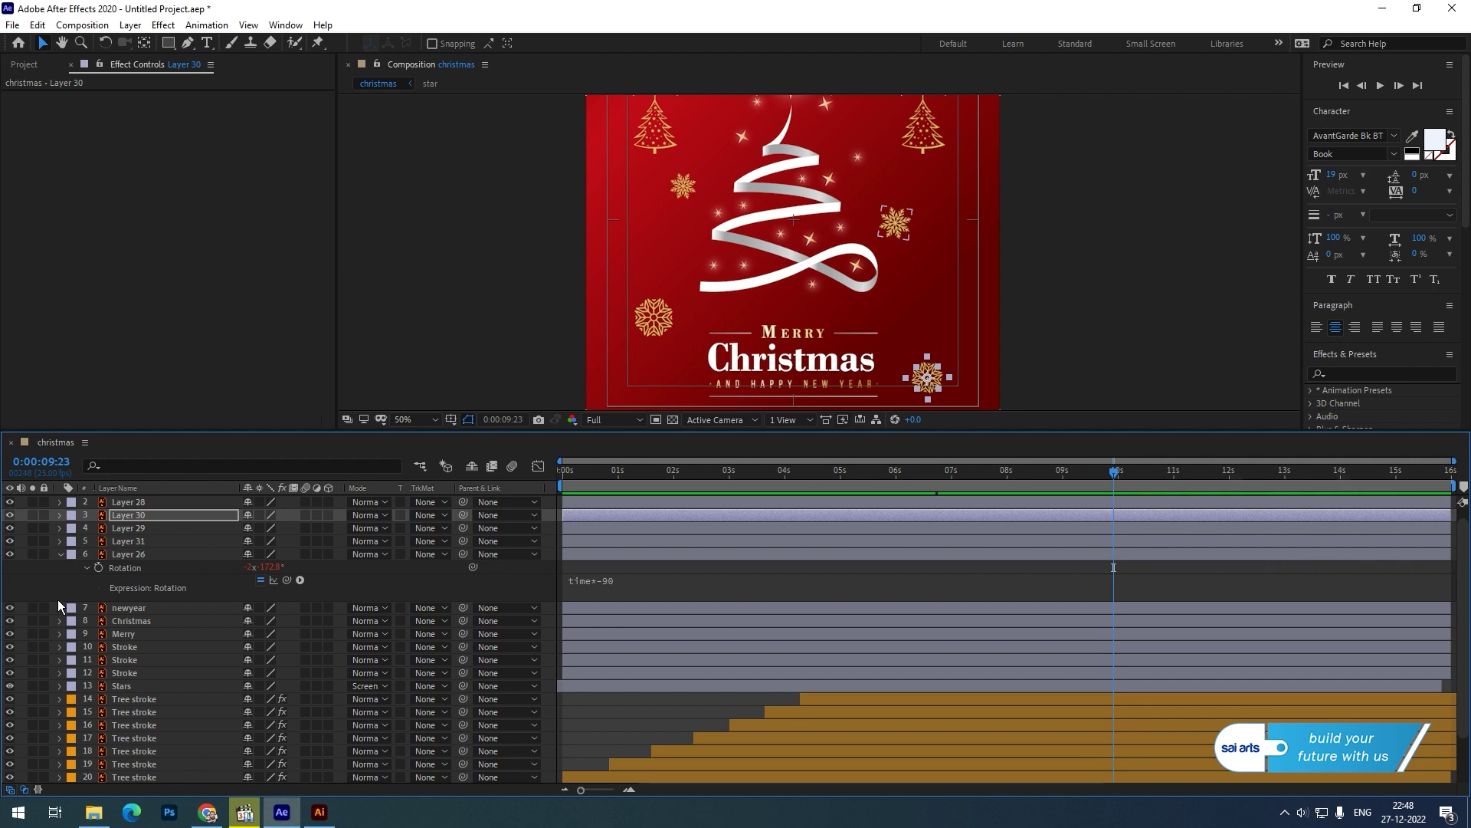
pyautogui.click(59, 556)
pyautogui.scroll(3, 908, 273)
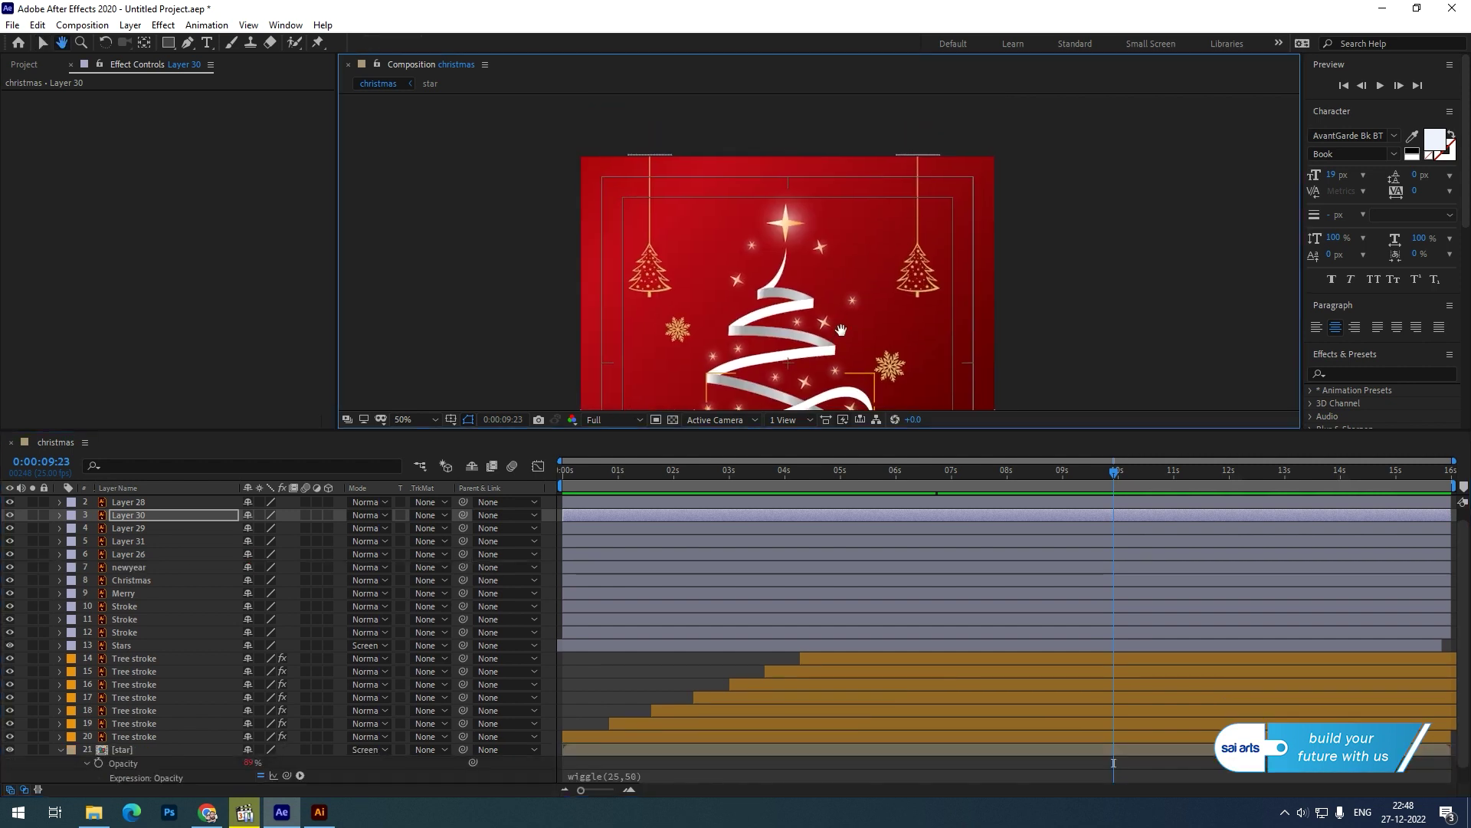
# Step: Move the anchor points of both hanging ornaments, Layers 28 and 27, to their string tops
pyautogui.click(909, 272)
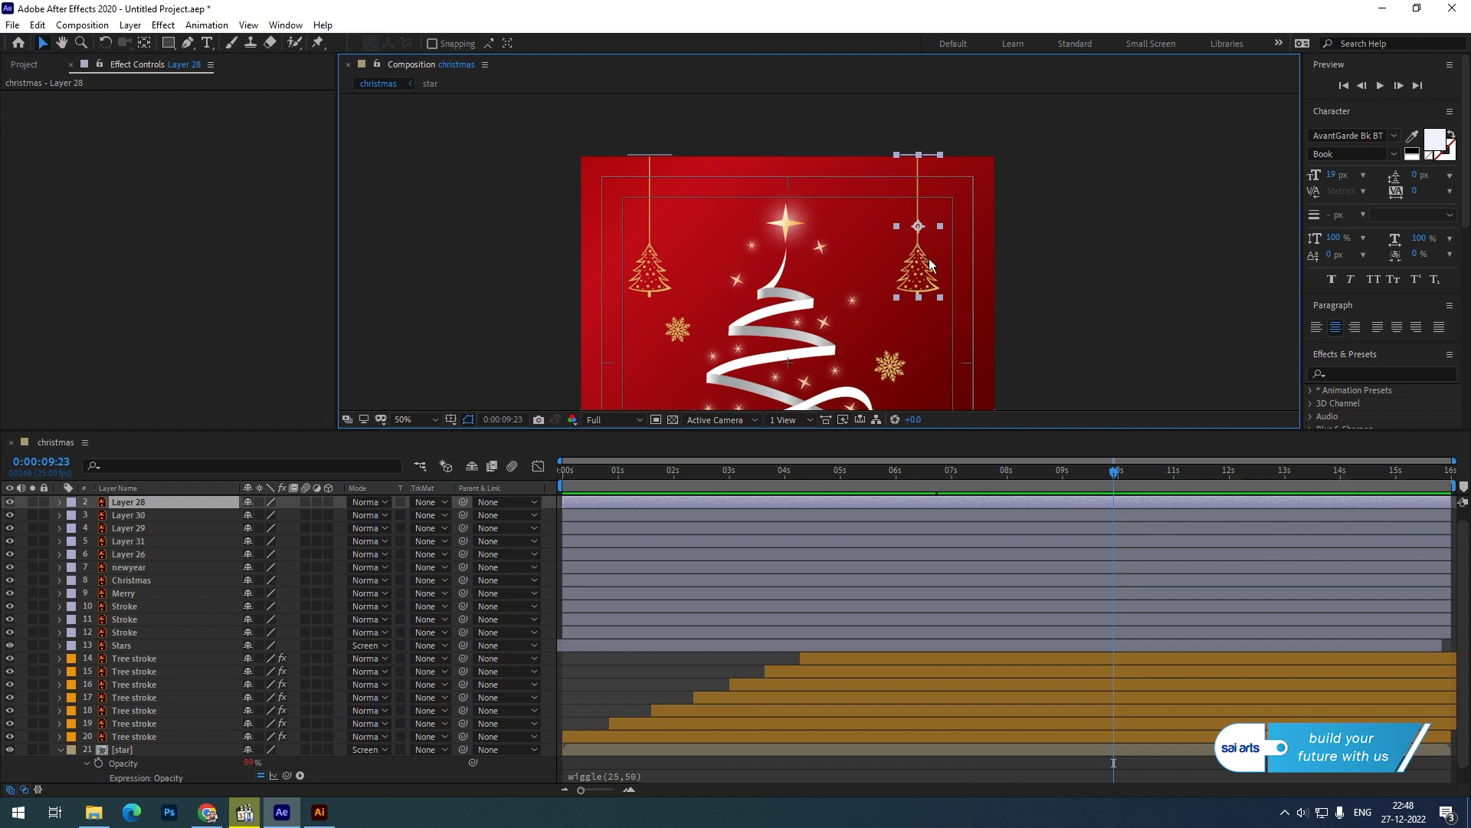
pyautogui.click(143, 43)
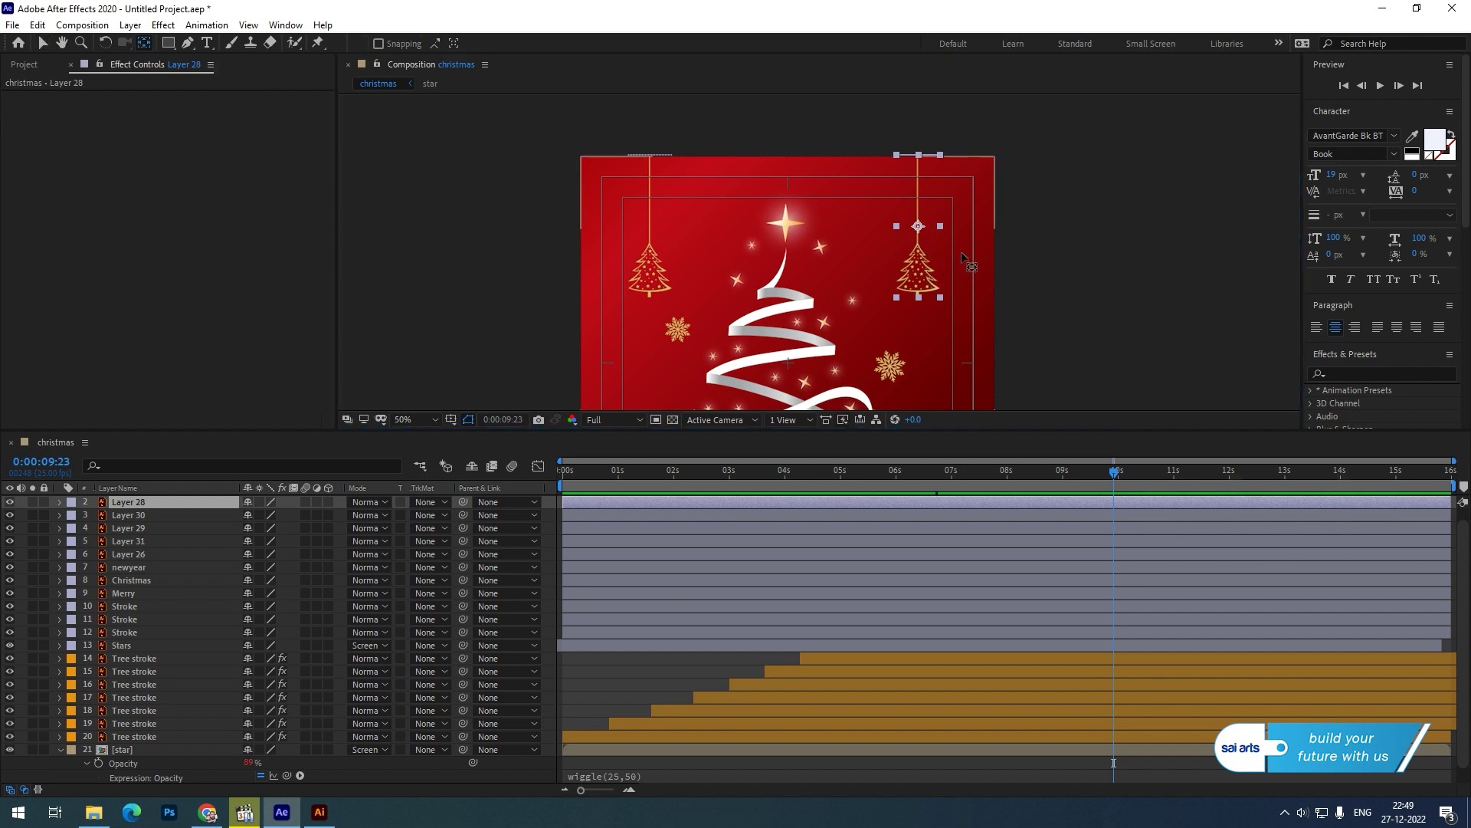
pyautogui.moveTo(918, 224); pyautogui.dragTo(917, 157)
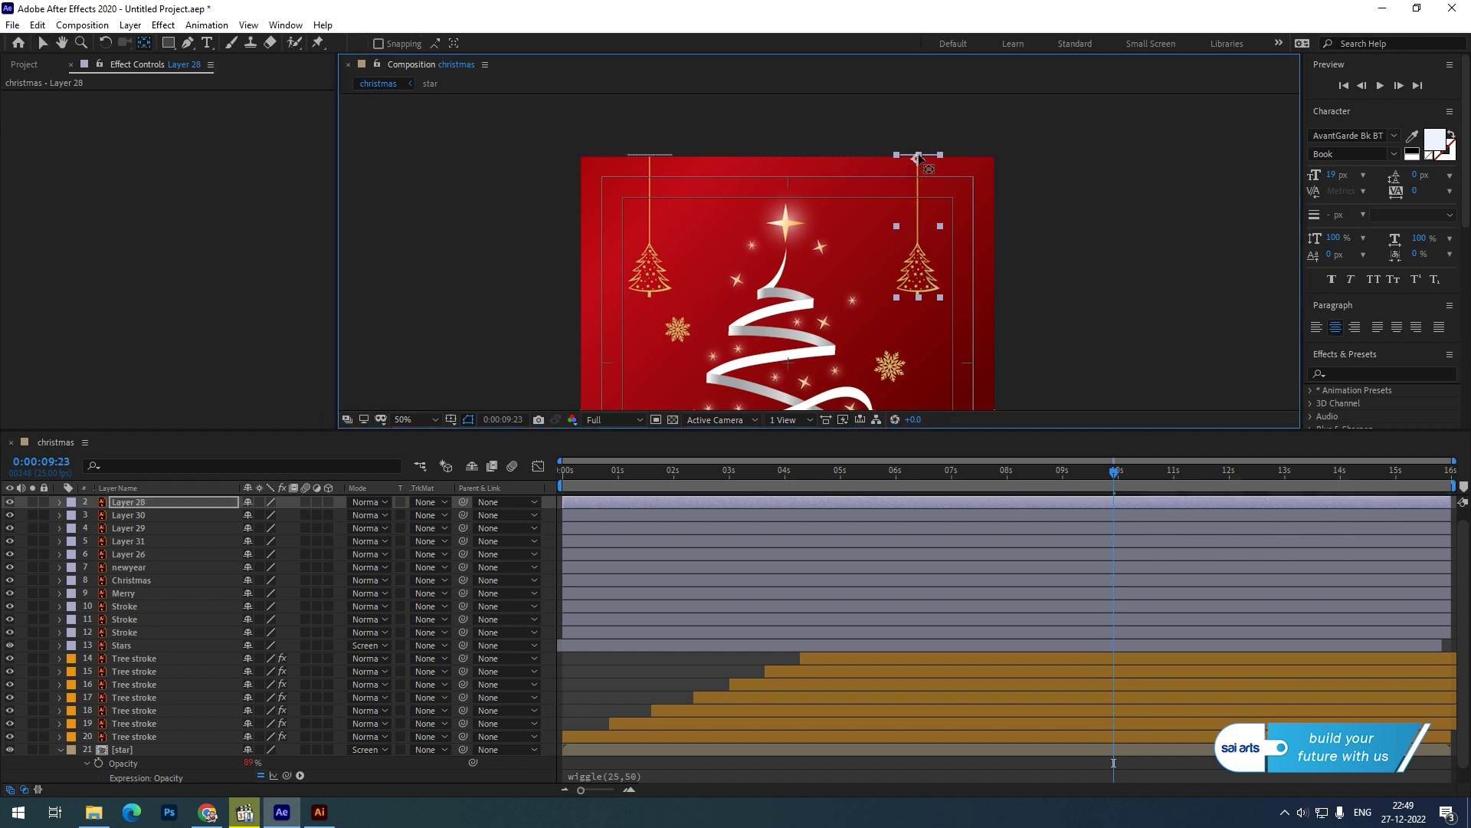
pyautogui.click(649, 272)
pyautogui.moveTo(651, 229); pyautogui.dragTo(652, 155)
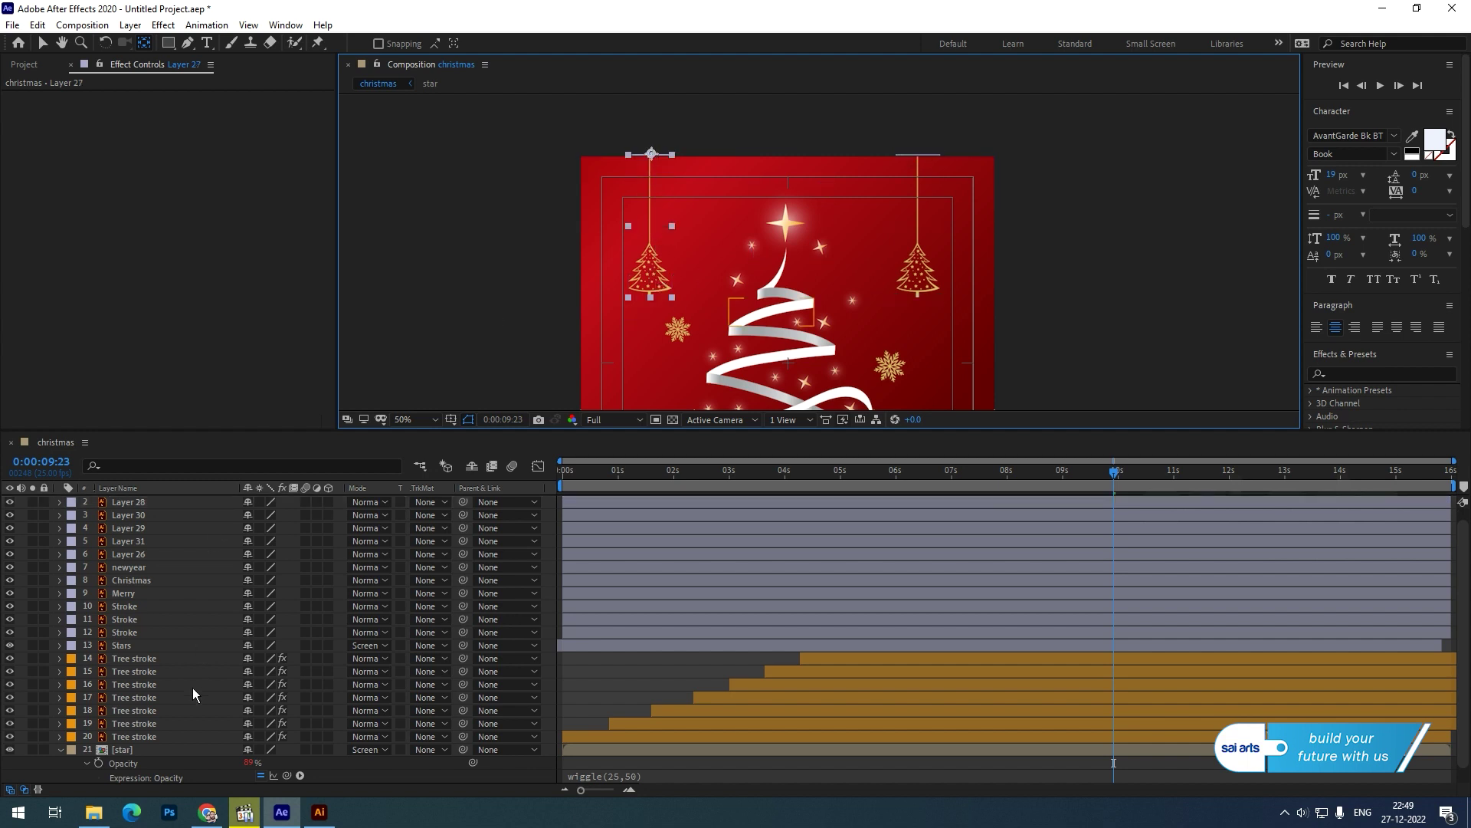
# Step: Reveal Layer 27's Rotation and Position properties in the timeline
pyautogui.press('r')
pyautogui.moveTo(261, 518); pyautogui.dragTo(260, 519)
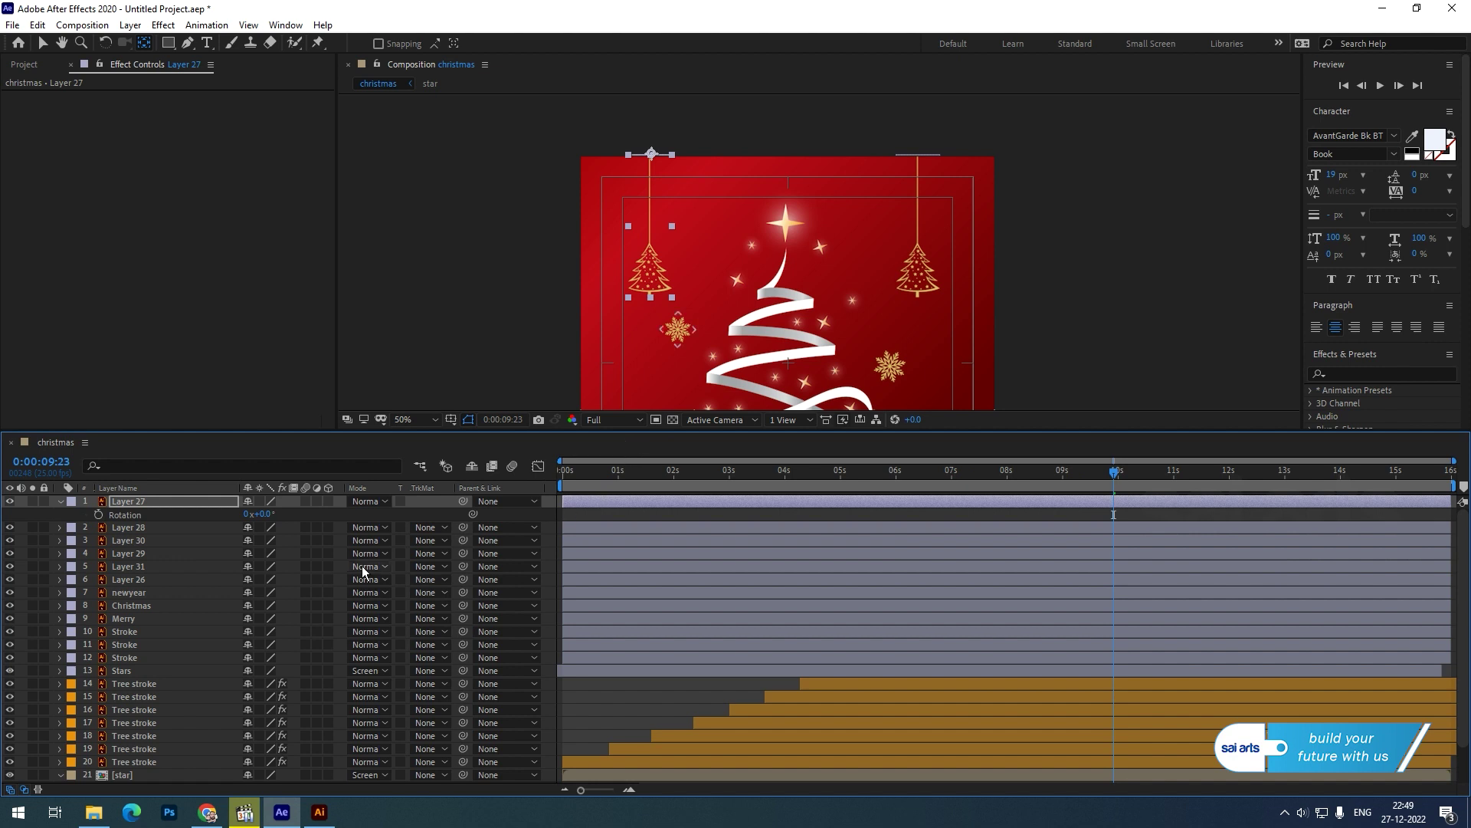
pyautogui.hotkey('shift', 'p')
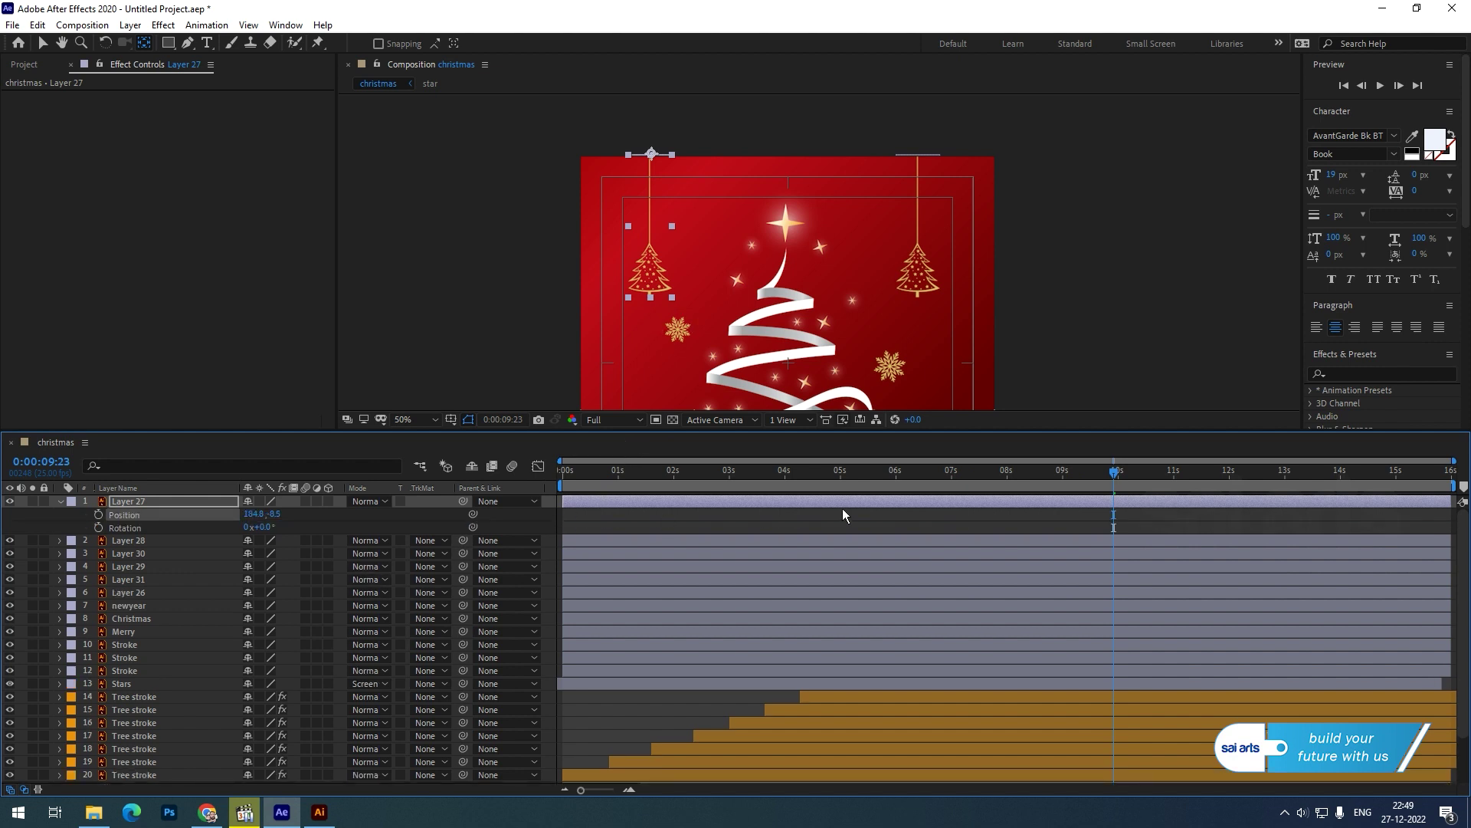
# Step: Keyframe Layer 27's Position to drop from 184.8,-408.5 at 5:04 to 184.8,-8.5 at 6:06
pyautogui.moveTo(854, 473)
pyautogui.mouseDown()
pyautogui.moveTo(788, 482)
pyautogui.moveTo(848, 482)
pyautogui.mouseUp()
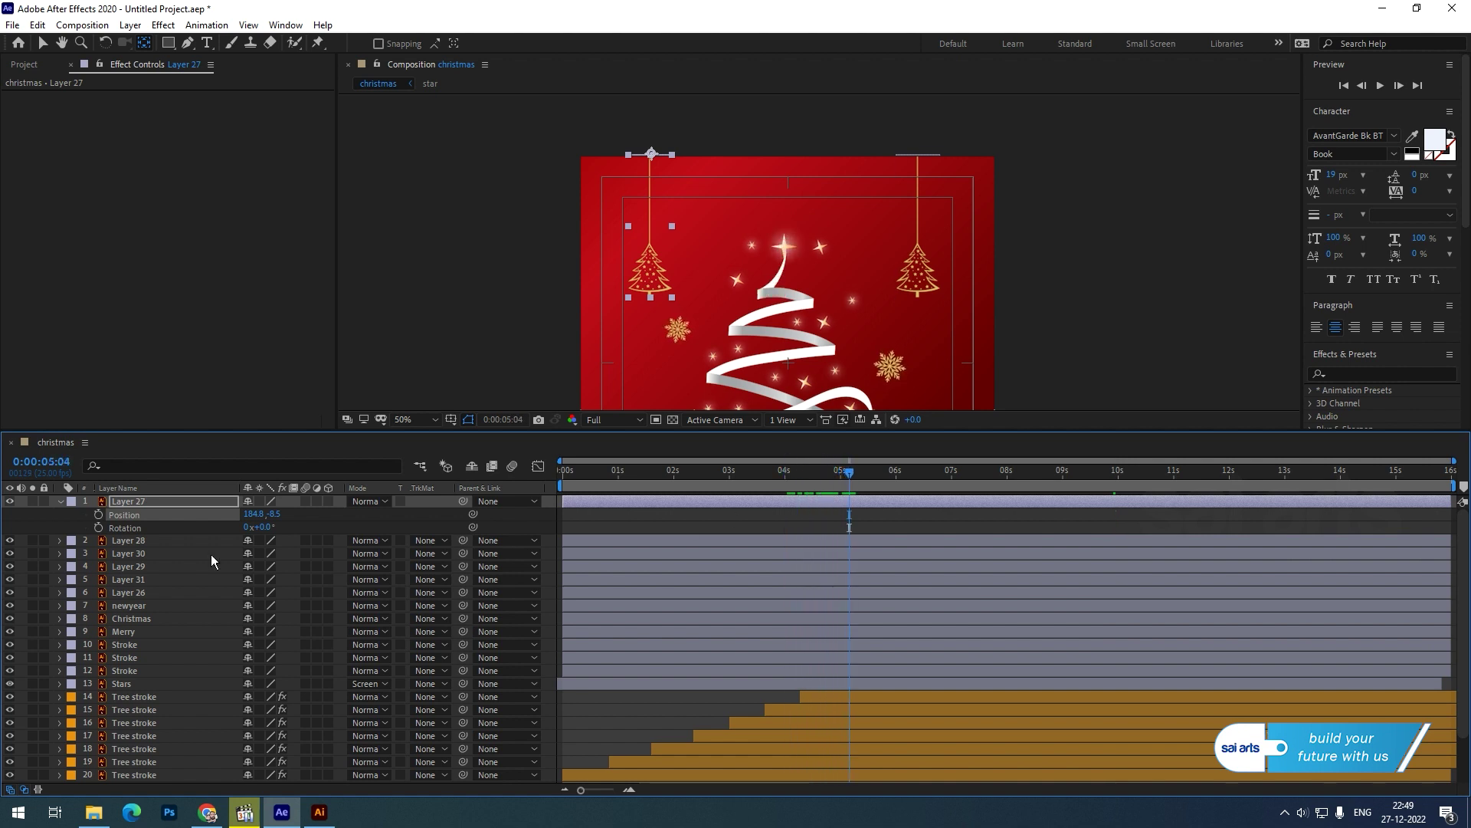
pyautogui.click(99, 513)
pyautogui.moveTo(908, 515); pyautogui.dragTo(909, 516)
pyautogui.hotkey('shift', 'Up')
pyautogui.hotkey('shift', 'Up')
pyautogui.hotkey('shift', 'Up')
pyautogui.hotkey('shift', 'Up')
pyautogui.hotkey('shift', 'Up')
pyautogui.hotkey('shift', 'Up')
pyautogui.hotkey('shift', 'Up')
pyautogui.hotkey('shift', 'Up')
pyautogui.hotkey('shift', 'Up')
pyautogui.hotkey('shift', 'Up')
pyautogui.hotkey('shift', 'Up')
pyautogui.hotkey('shift', 'Up')
pyautogui.hotkey('shift', 'Up')
pyautogui.hotkey('shift', 'Up')
pyautogui.hotkey('shift', 'Up')
pyautogui.hotkey('shift', 'Up')
pyautogui.hotkey('shift', 'Up')
pyautogui.hotkey('shift', 'Up')
pyautogui.hotkey('shift', 'Up')
pyautogui.hotkey('shift', 'Up')
pyautogui.hotkey('shift', 'Up')
pyautogui.hotkey('shift', 'Up')
pyautogui.hotkey('shift', 'Up')
pyautogui.hotkey('shift', 'Up')
pyautogui.hotkey('shift', 'Up')
pyautogui.hotkey('shift', 'Up')
pyautogui.hotkey('shift', 'Up')
pyautogui.hotkey('shift', 'Up')
pyautogui.hotkey('shift', 'Up')
pyautogui.hotkey('shift', 'Up')
pyautogui.hotkey('shift', 'Up')
pyautogui.hotkey('shift', 'Up')
pyautogui.hotkey('shift', 'Up')
pyautogui.hotkey('shift', 'Up')
pyautogui.hotkey('shift', 'Up')
pyautogui.hotkey('shift', 'Up')
pyautogui.hotkey('shift', 'Up')
pyautogui.hotkey('shift', 'Up')
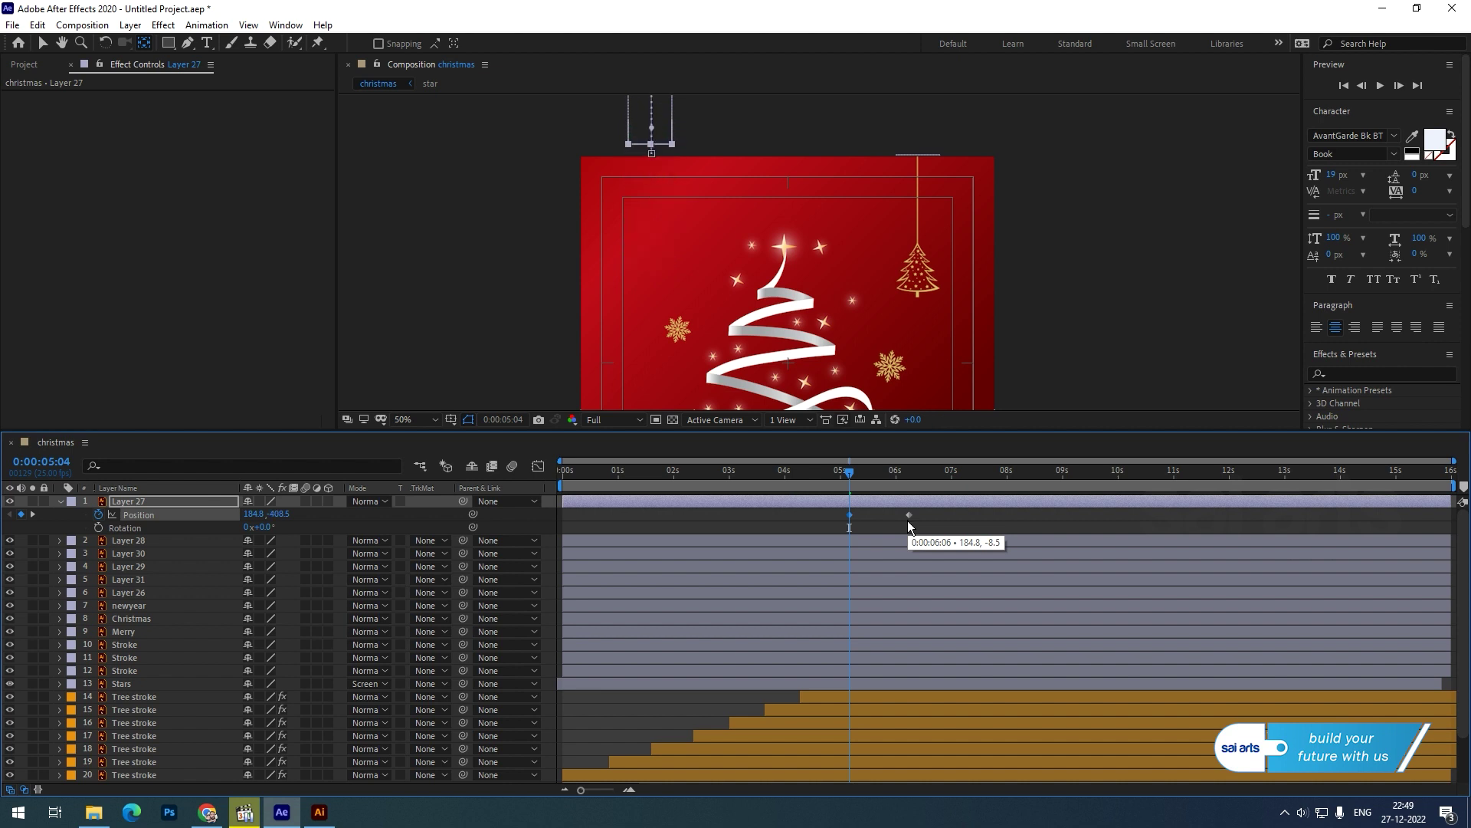
pyautogui.click(849, 515)
# Step: Apply Easy Ease to the drop keyframes and sharpen the speed curve in the Graph Editor
pyautogui.rightClick(851, 517)
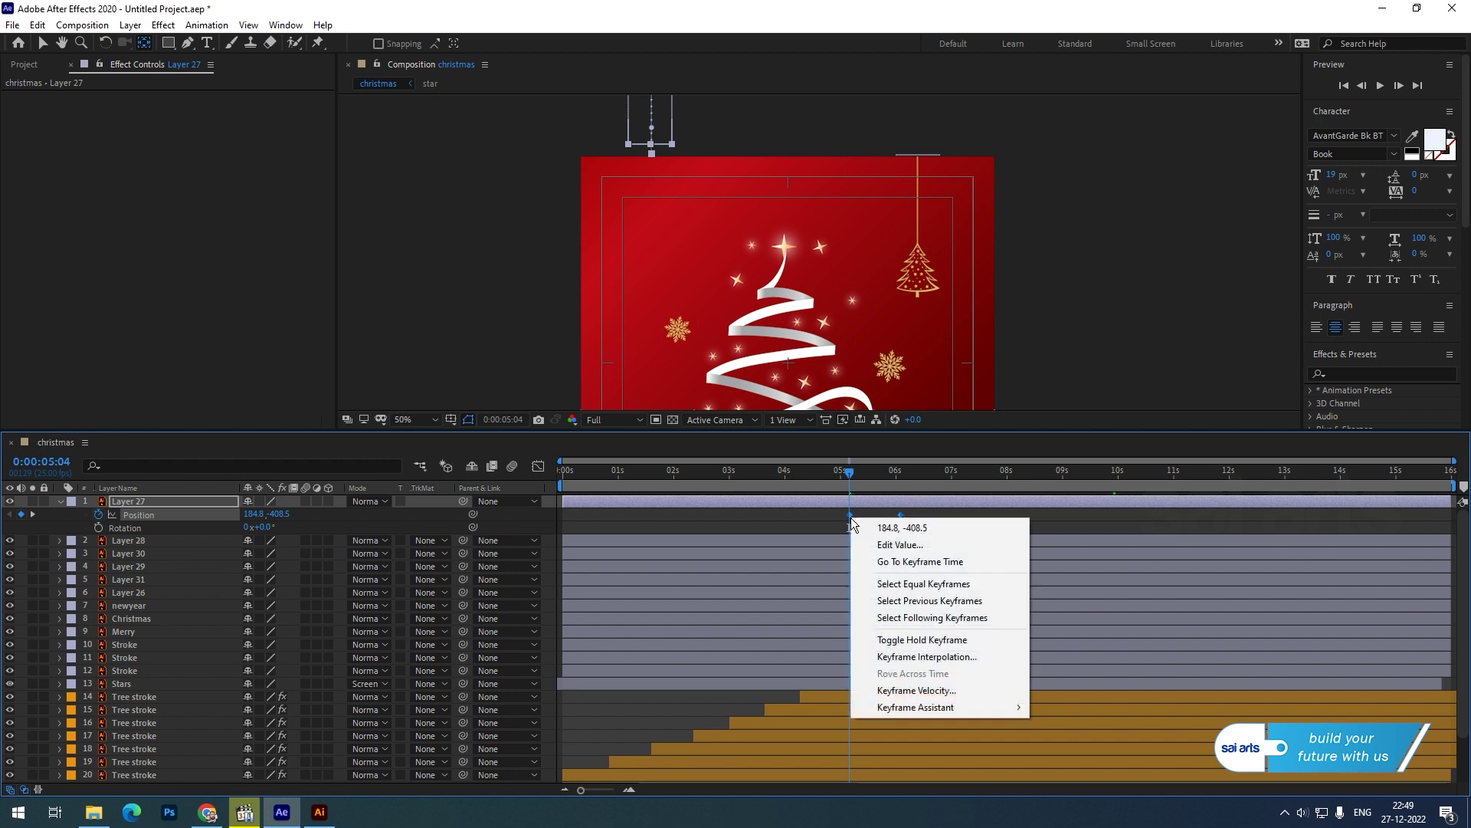
pyautogui.moveTo(885, 709)
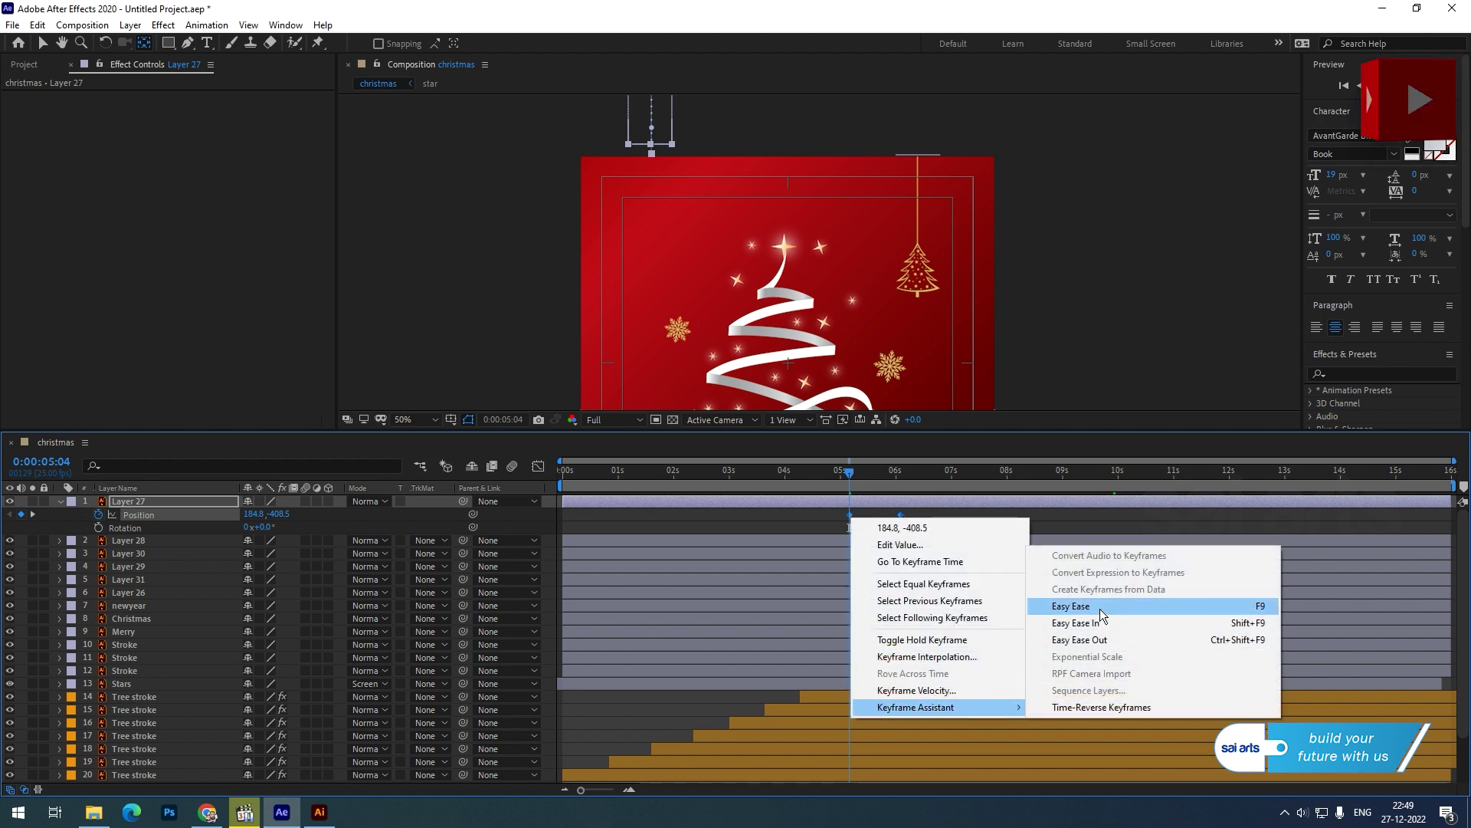
pyautogui.click(1071, 605)
pyautogui.click(538, 466)
pyautogui.moveTo(958, 702); pyautogui.dragTo(732, 757)
pyautogui.moveTo(860, 736); pyautogui.dragTo(891, 725)
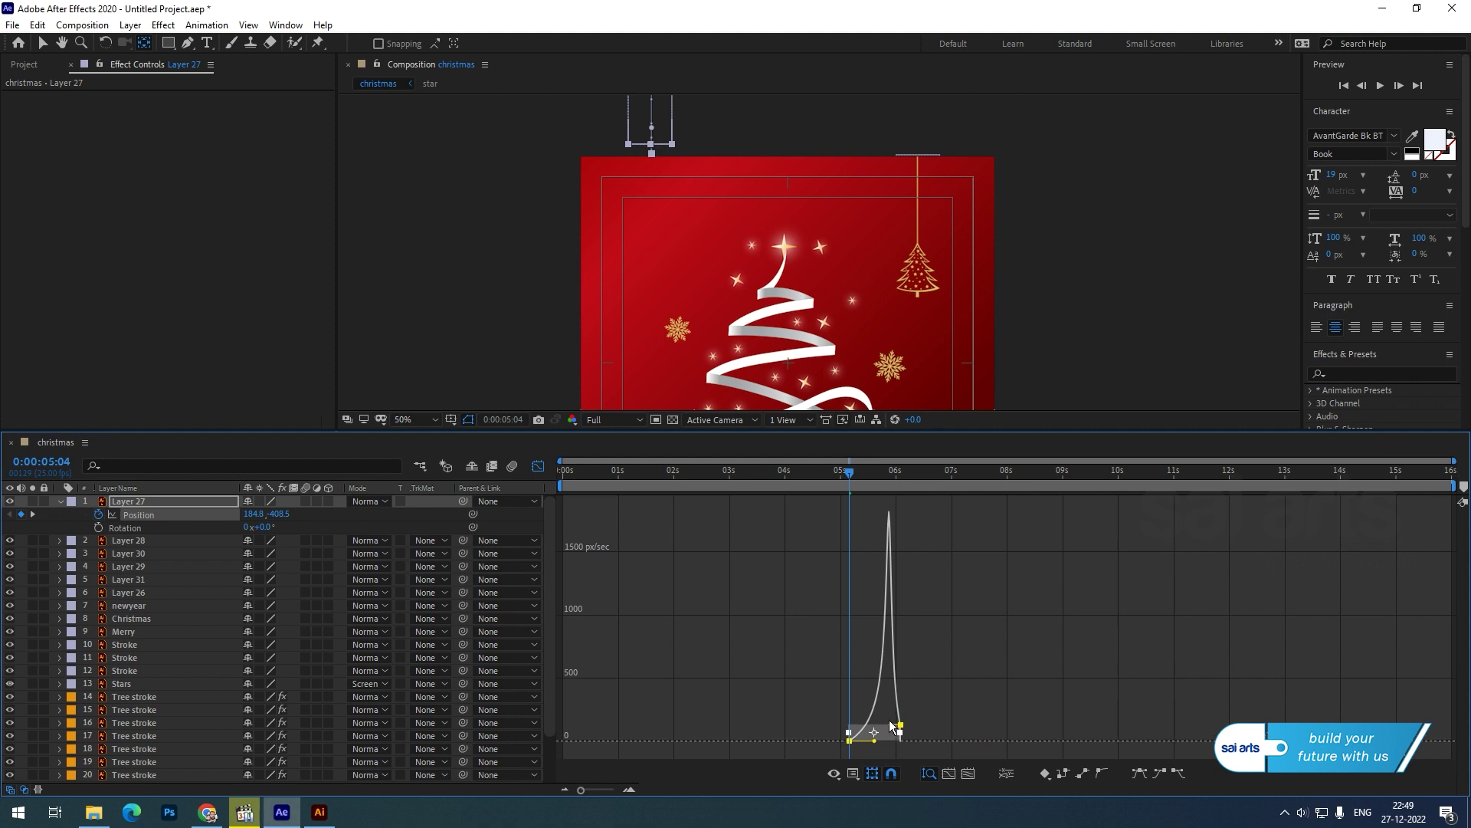
pyautogui.click(538, 467)
# Step: Preview the drop, shift the landing keyframe slightly later, and preview again
pyautogui.click(821, 471)
pyautogui.press('space')
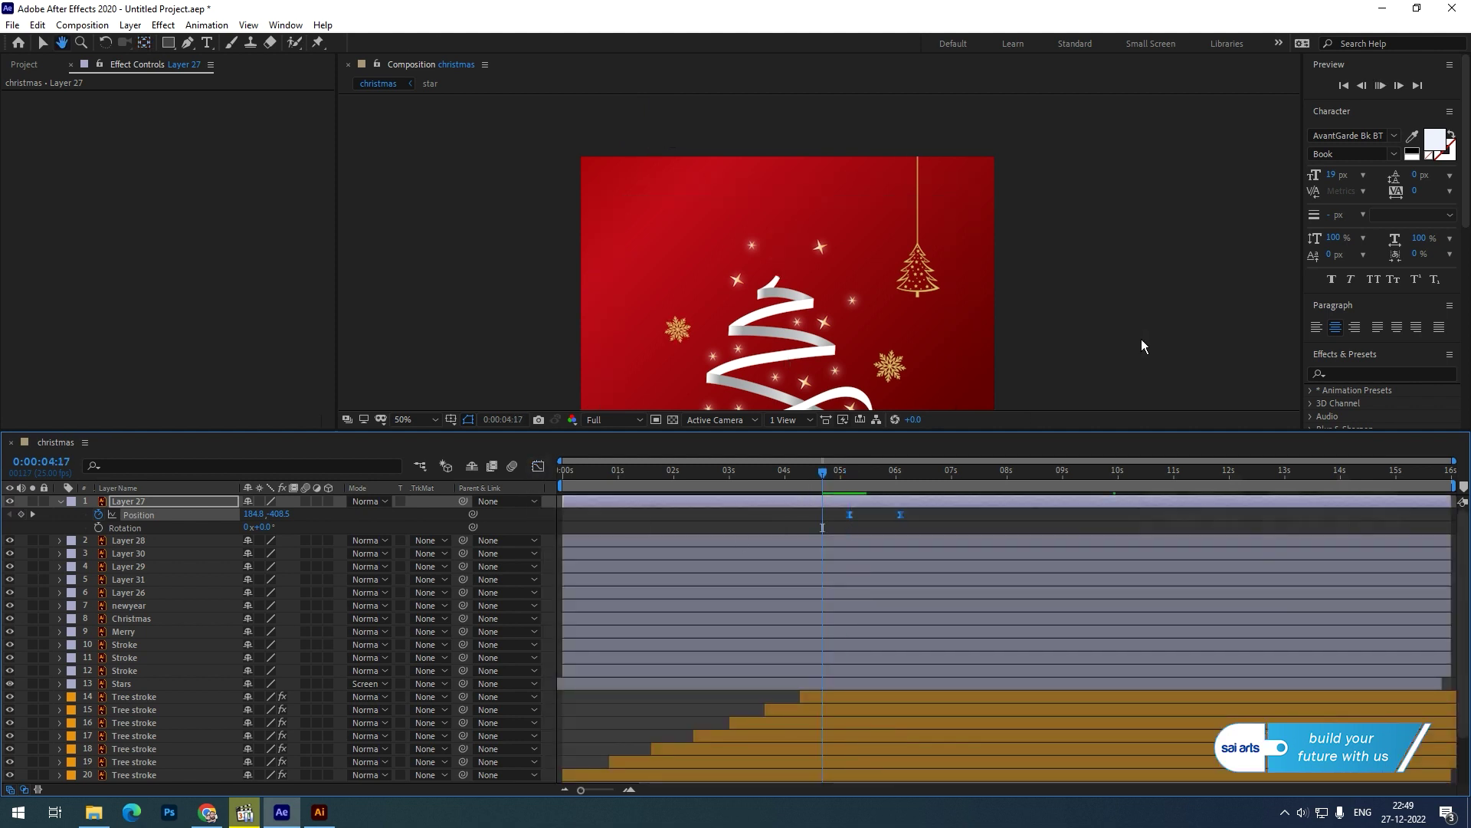
pyautogui.press('space')
pyautogui.moveTo(905, 519); pyautogui.dragTo(912, 515)
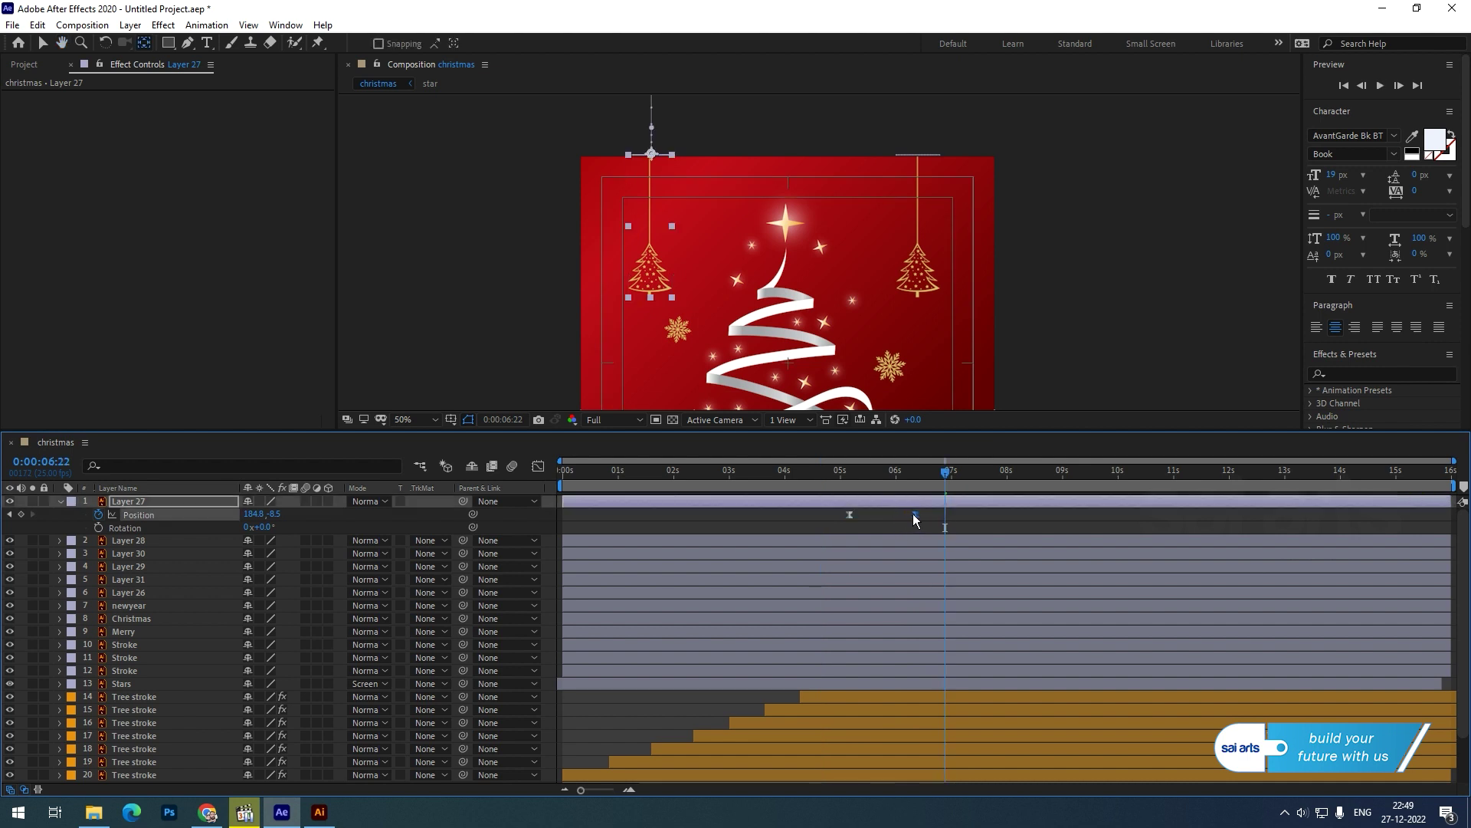
pyautogui.click(843, 479)
pyautogui.press('space')
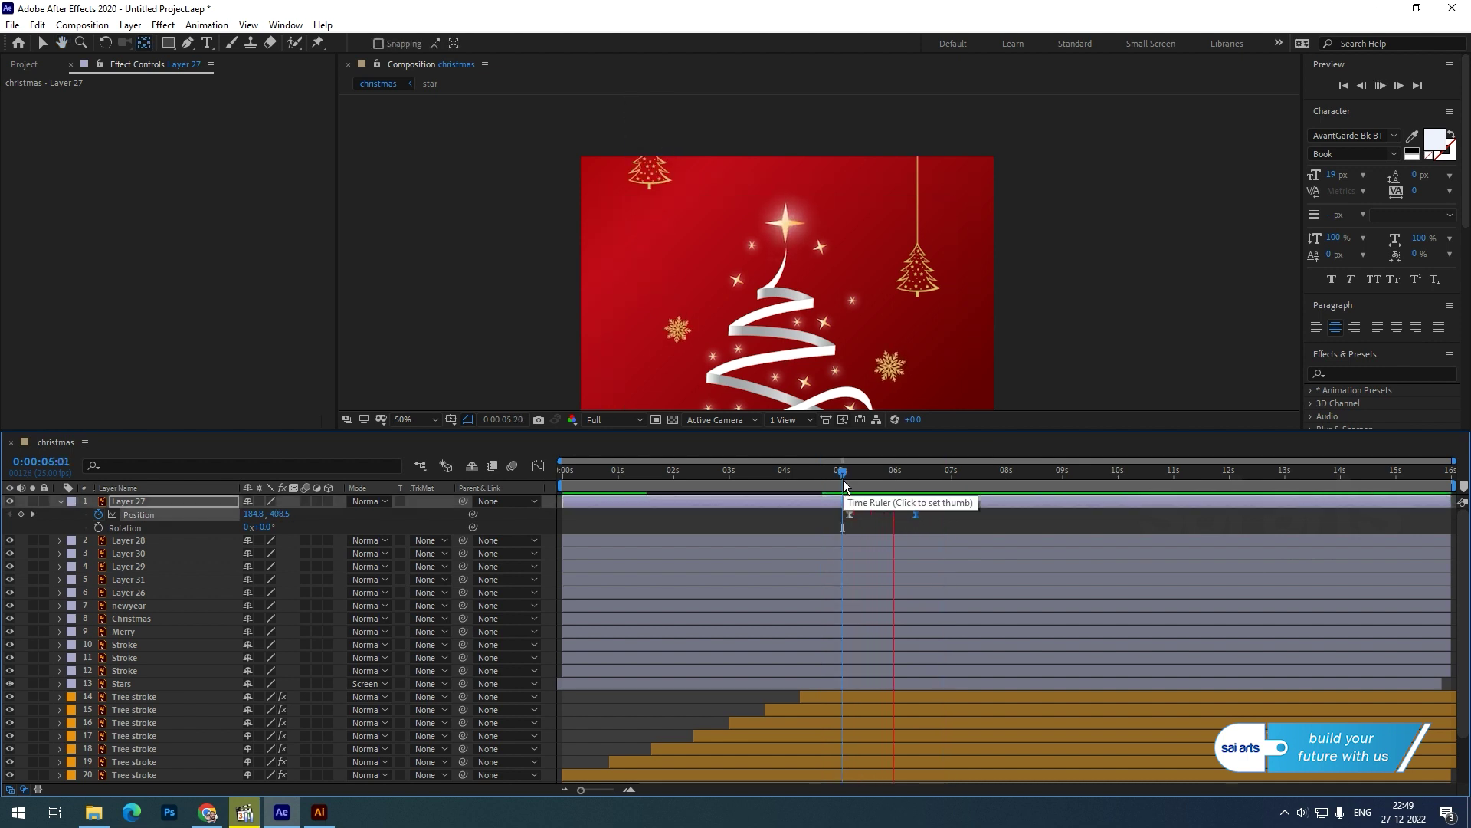
pyautogui.press('space')
# Step: Keyframe Layer 27's Rotation at -10° at 6:04 and 10° at 6:17
pyautogui.click(905, 470)
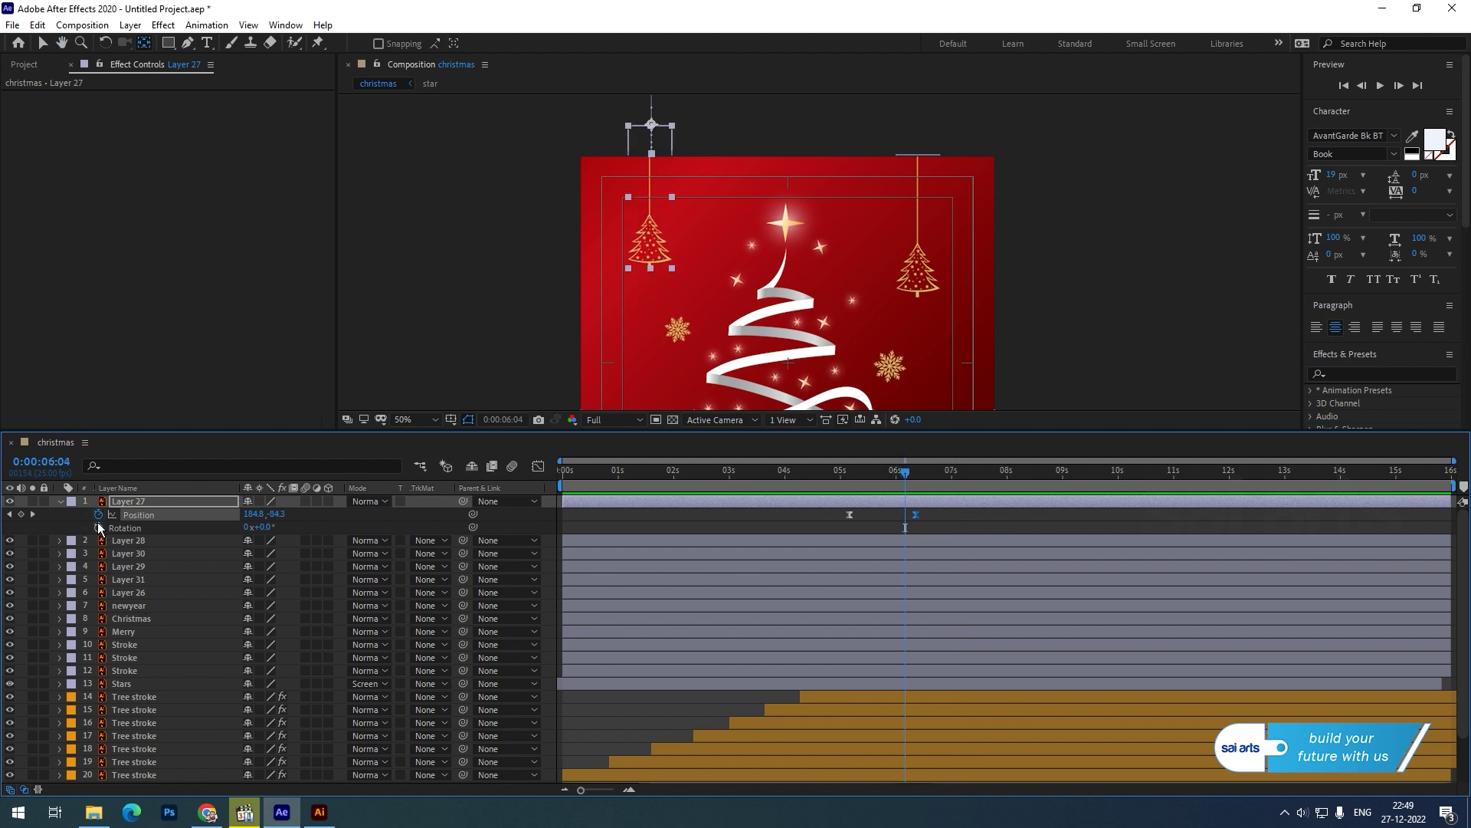
pyautogui.click(98, 528)
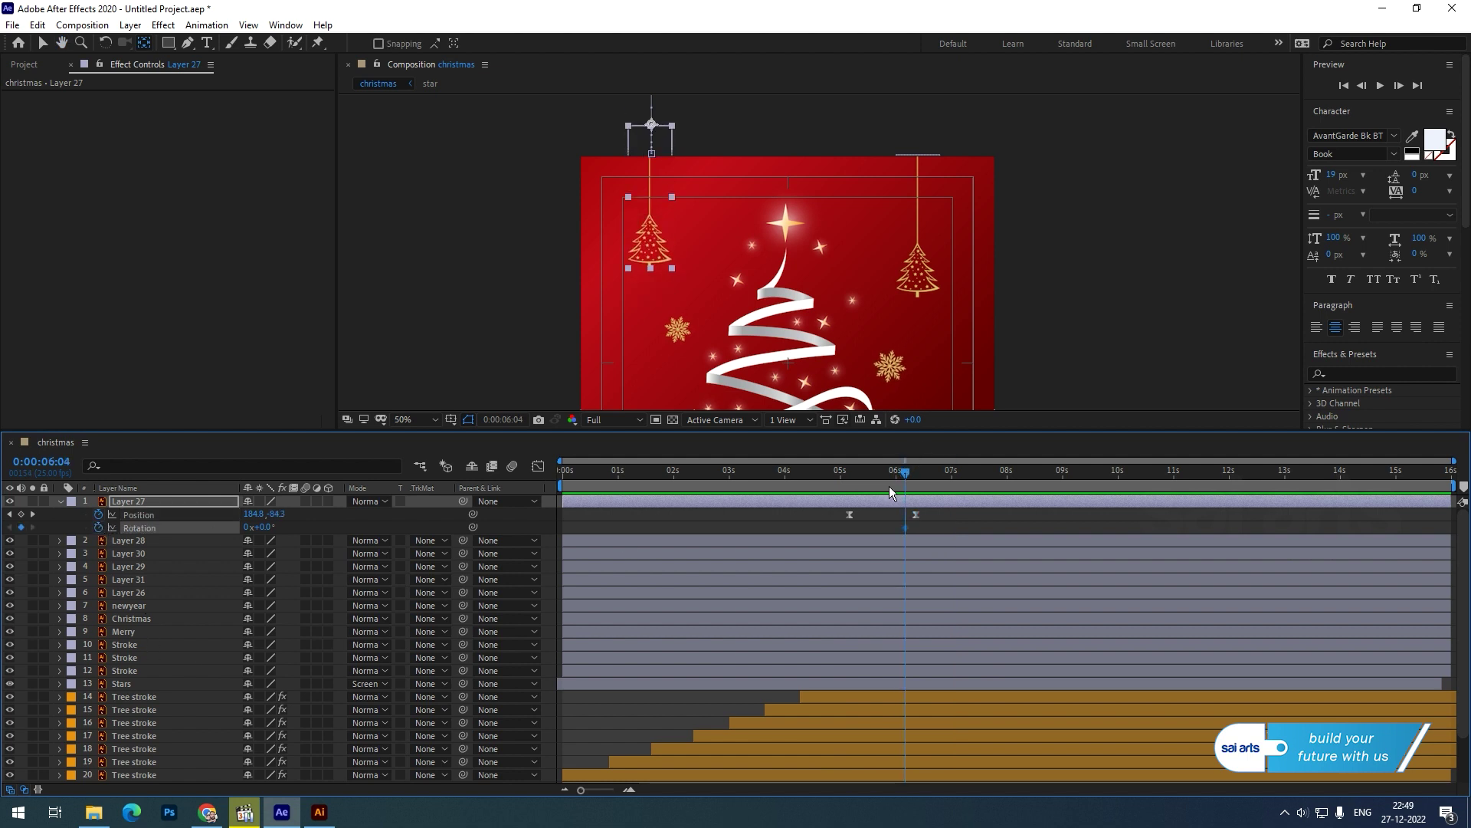
pyautogui.moveTo(906, 475); pyautogui.dragTo(921, 475)
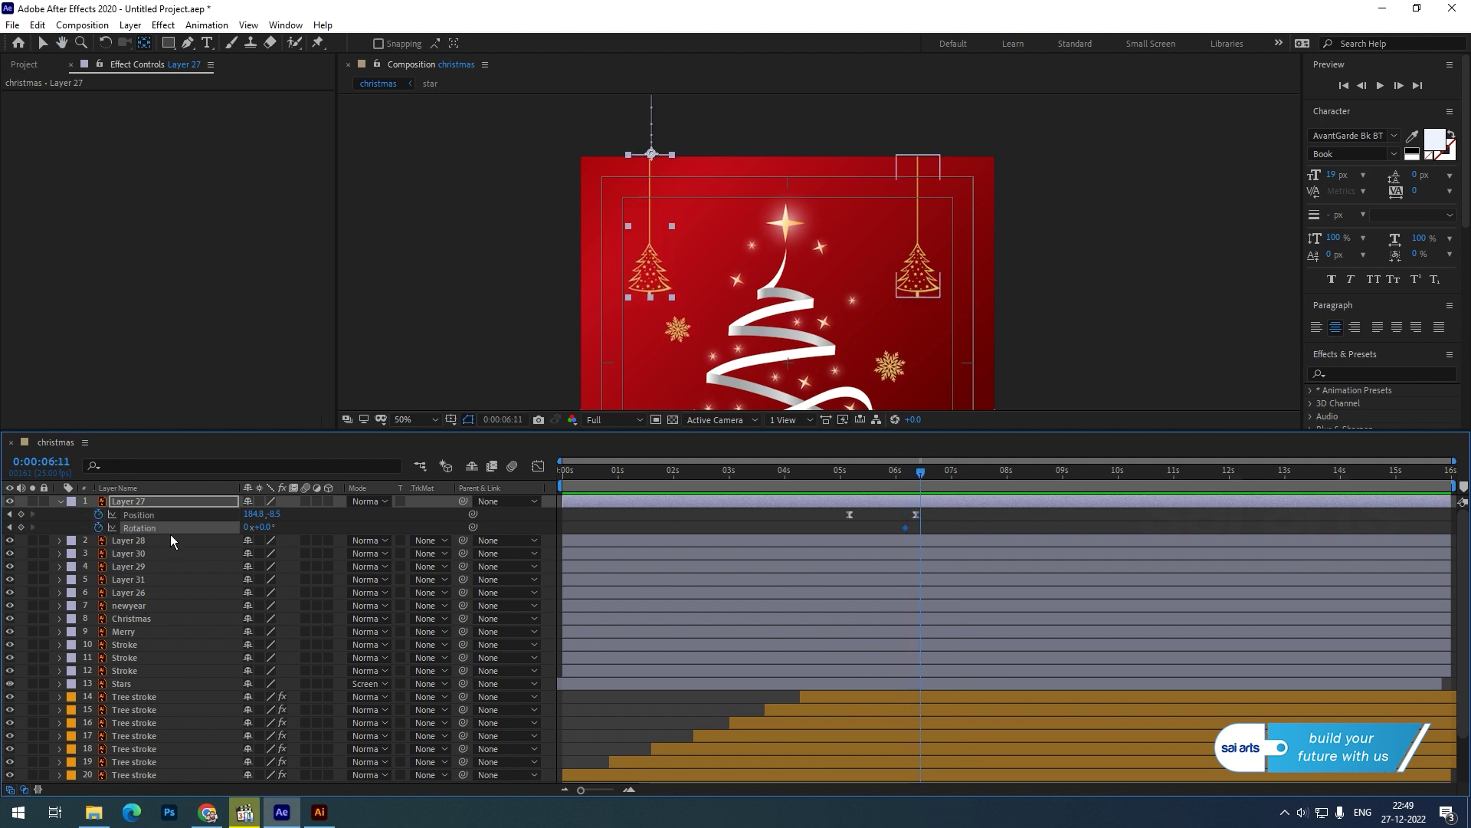
pyautogui.click(9, 527)
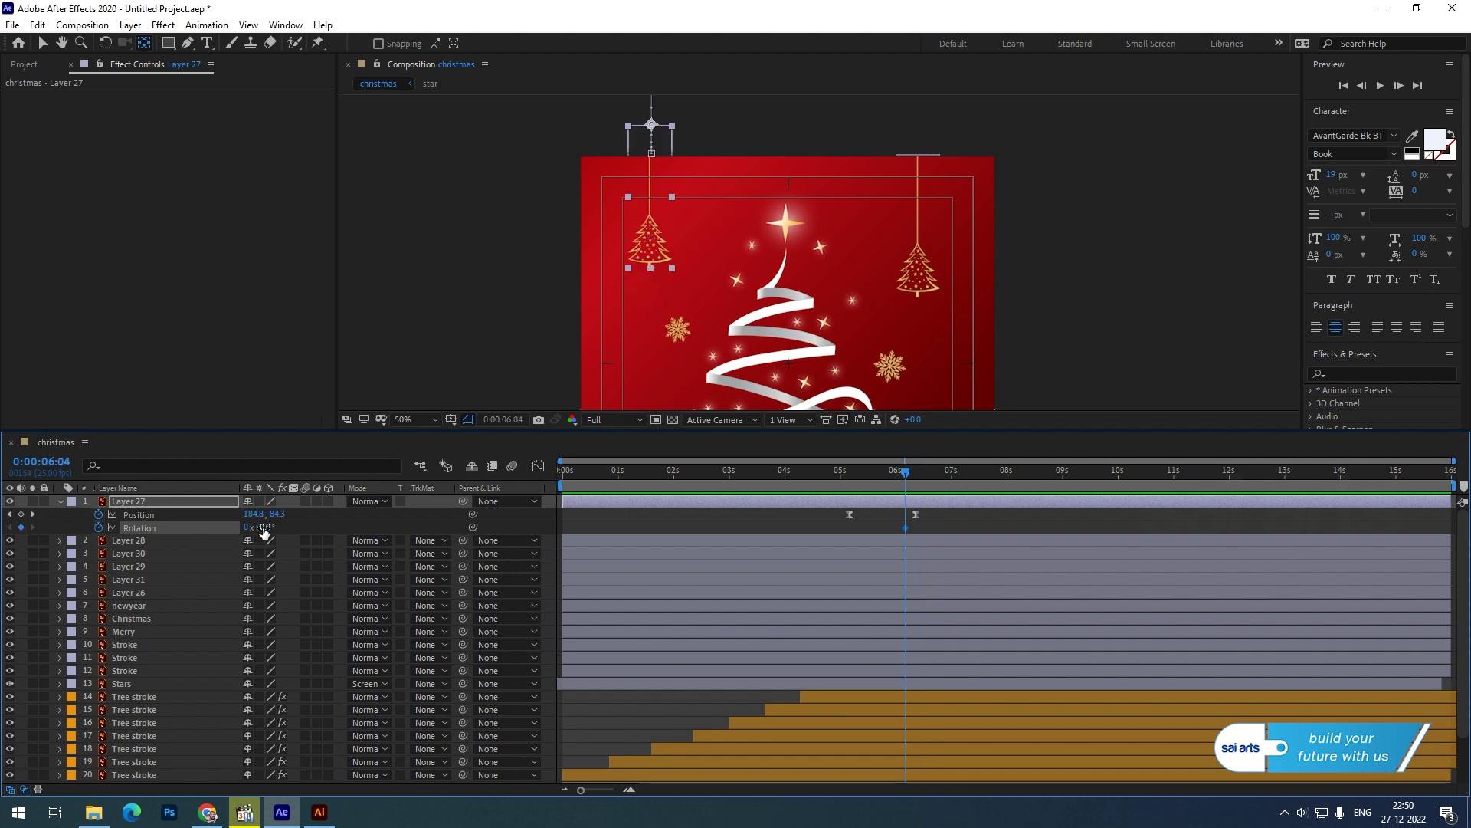
pyautogui.moveTo(263, 529); pyautogui.dragTo(257, 538)
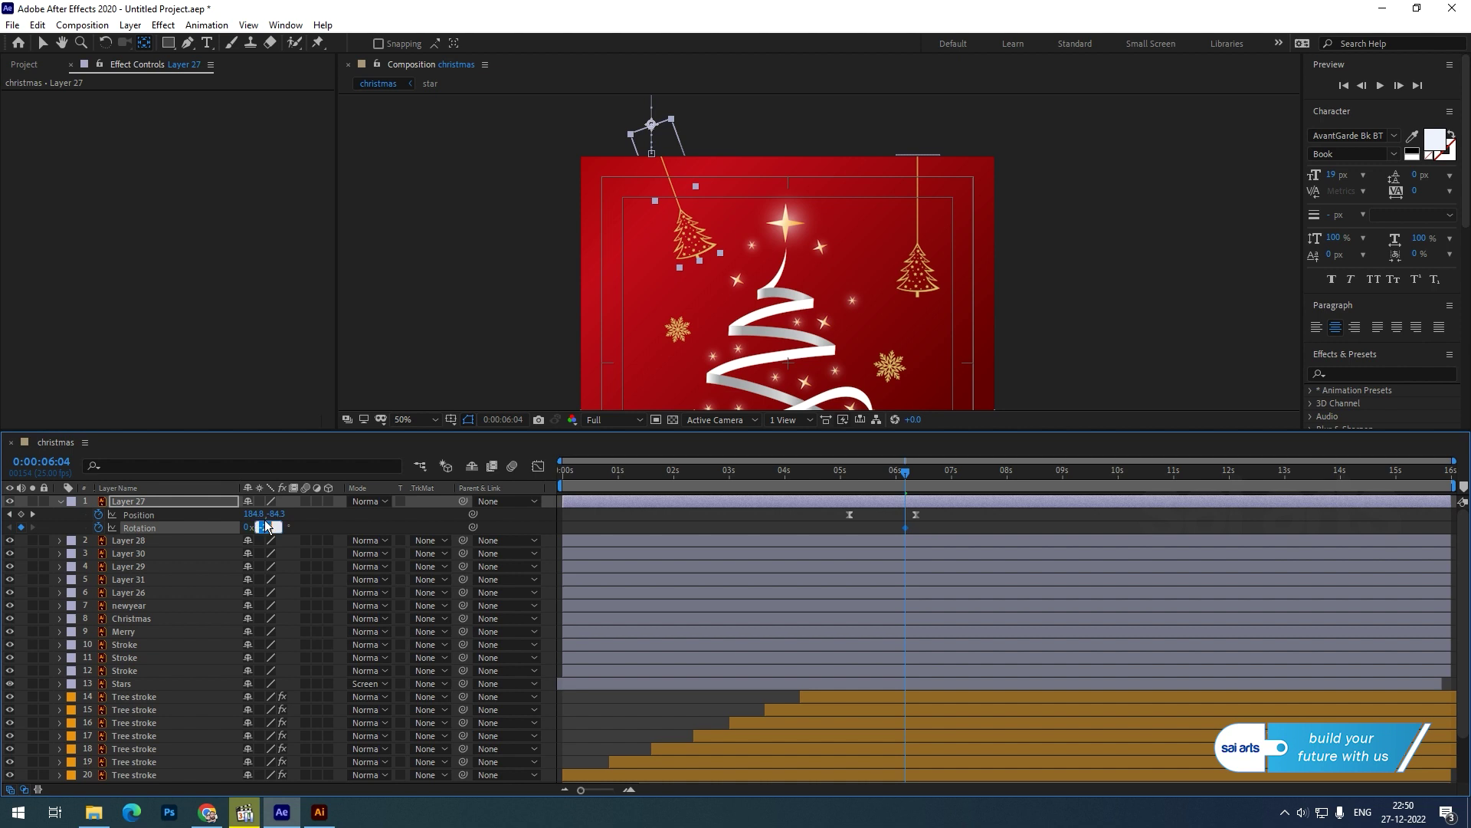
pyautogui.press('Return')
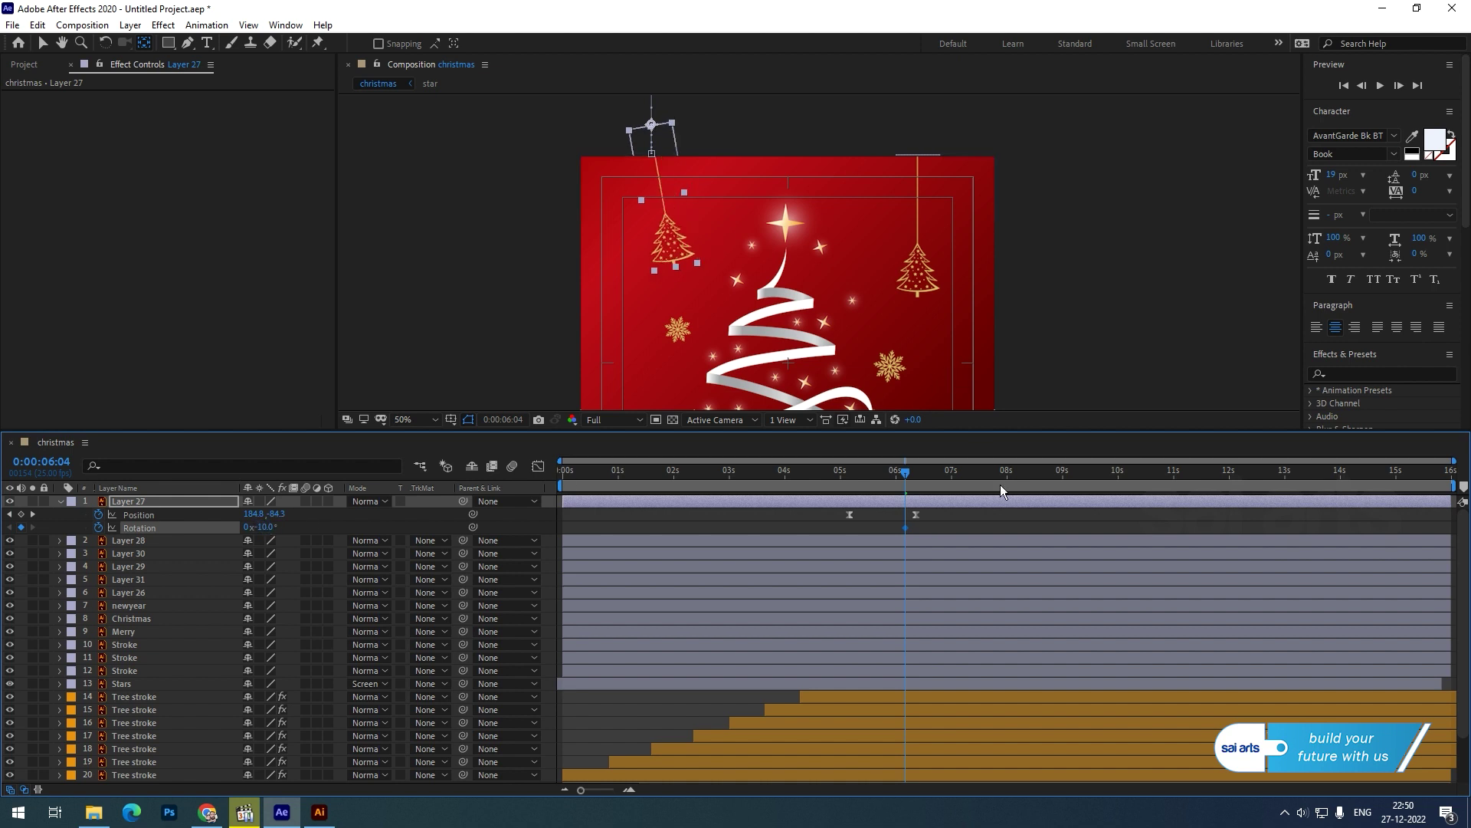
pyautogui.moveTo(913, 475); pyautogui.dragTo(936, 485)
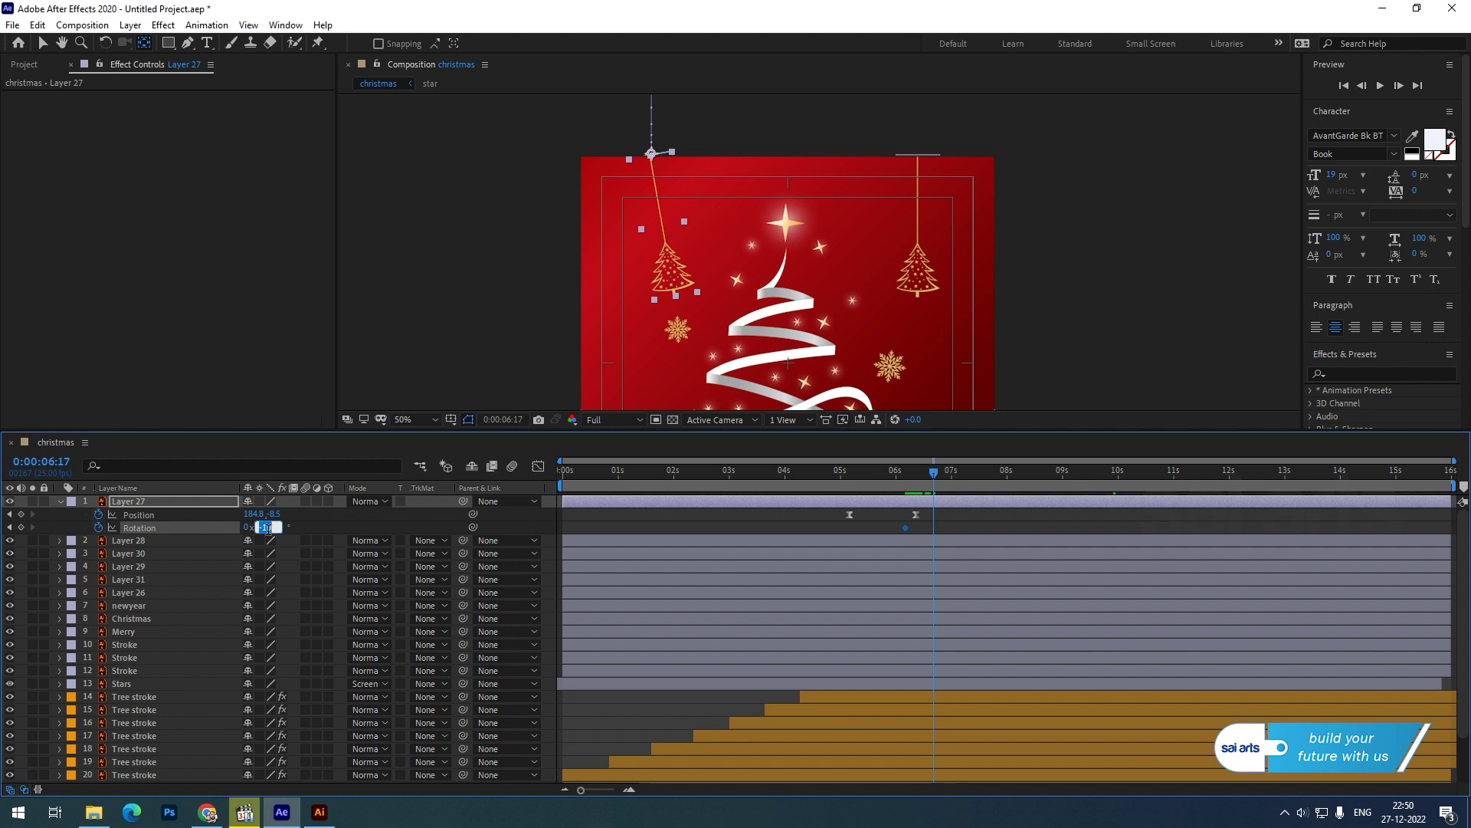
pyautogui.write('0')
pyautogui.press('Return')
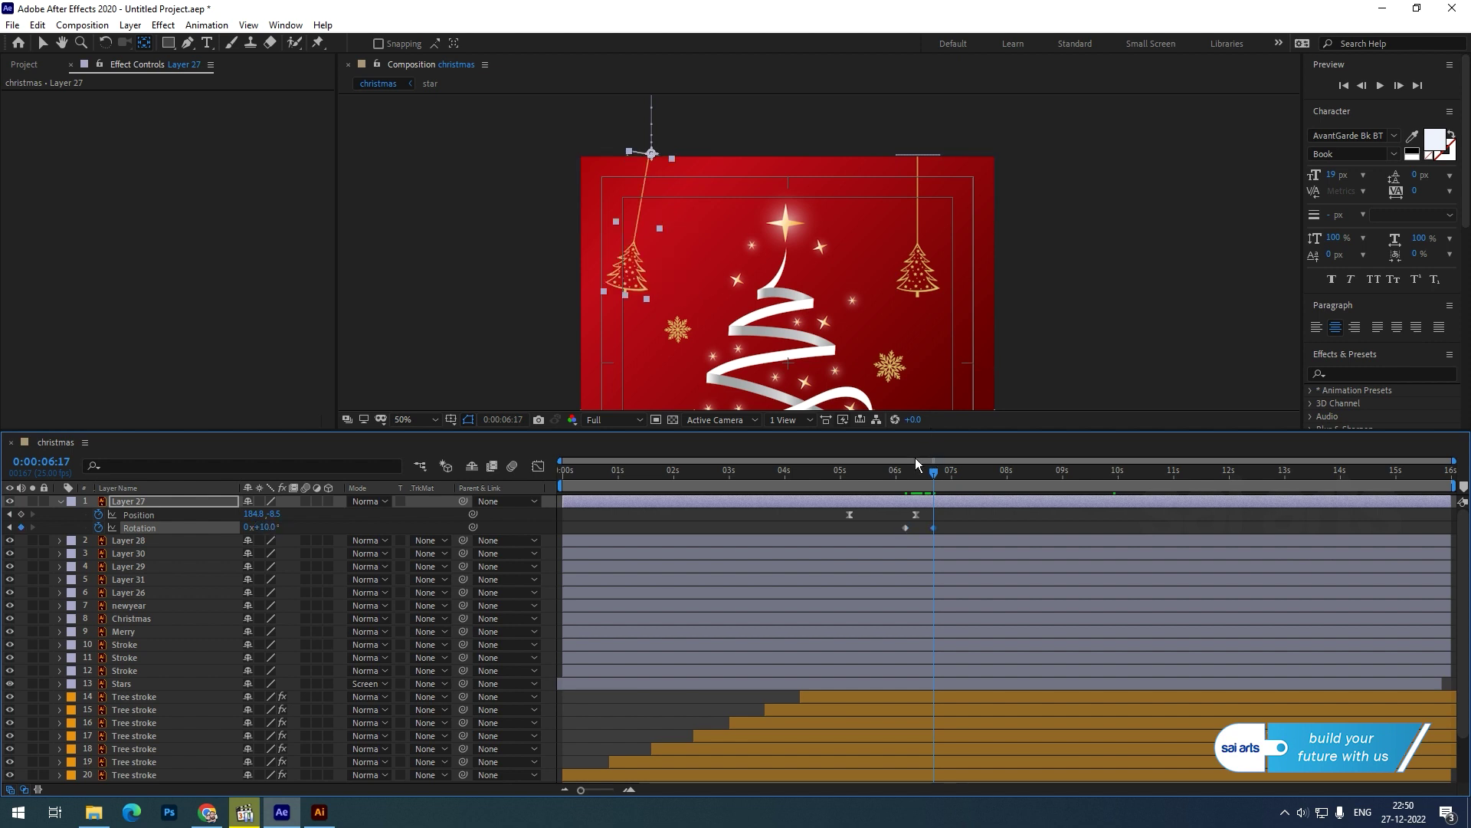
# Step: Preview the drop and swing, then copy the two swing keyframes and paste them at 7:01
pyautogui.moveTo(896, 470); pyautogui.dragTo(848, 484)
pyautogui.click(848, 485)
pyautogui.press('space')
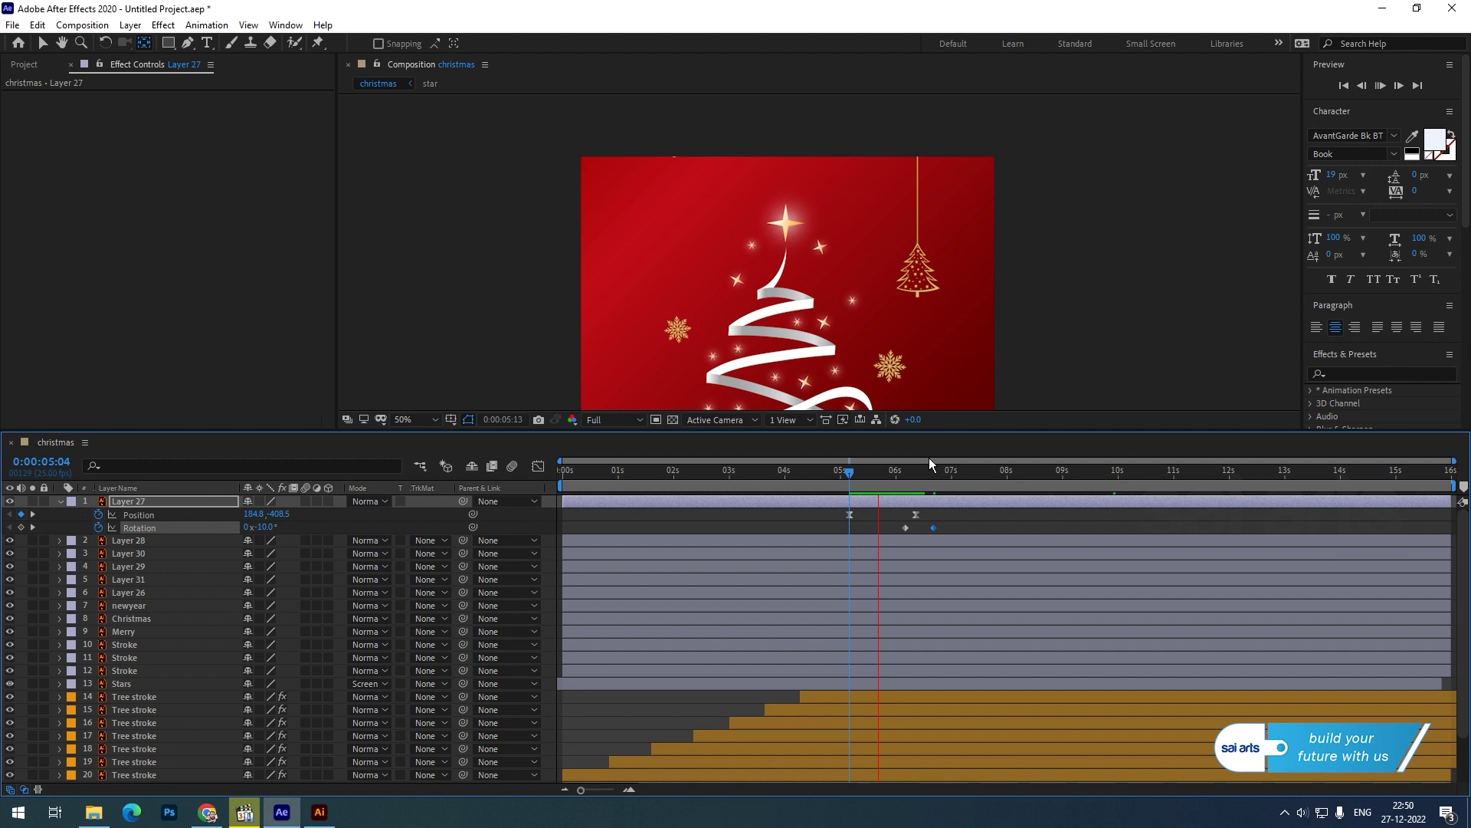
pyautogui.click(949, 472)
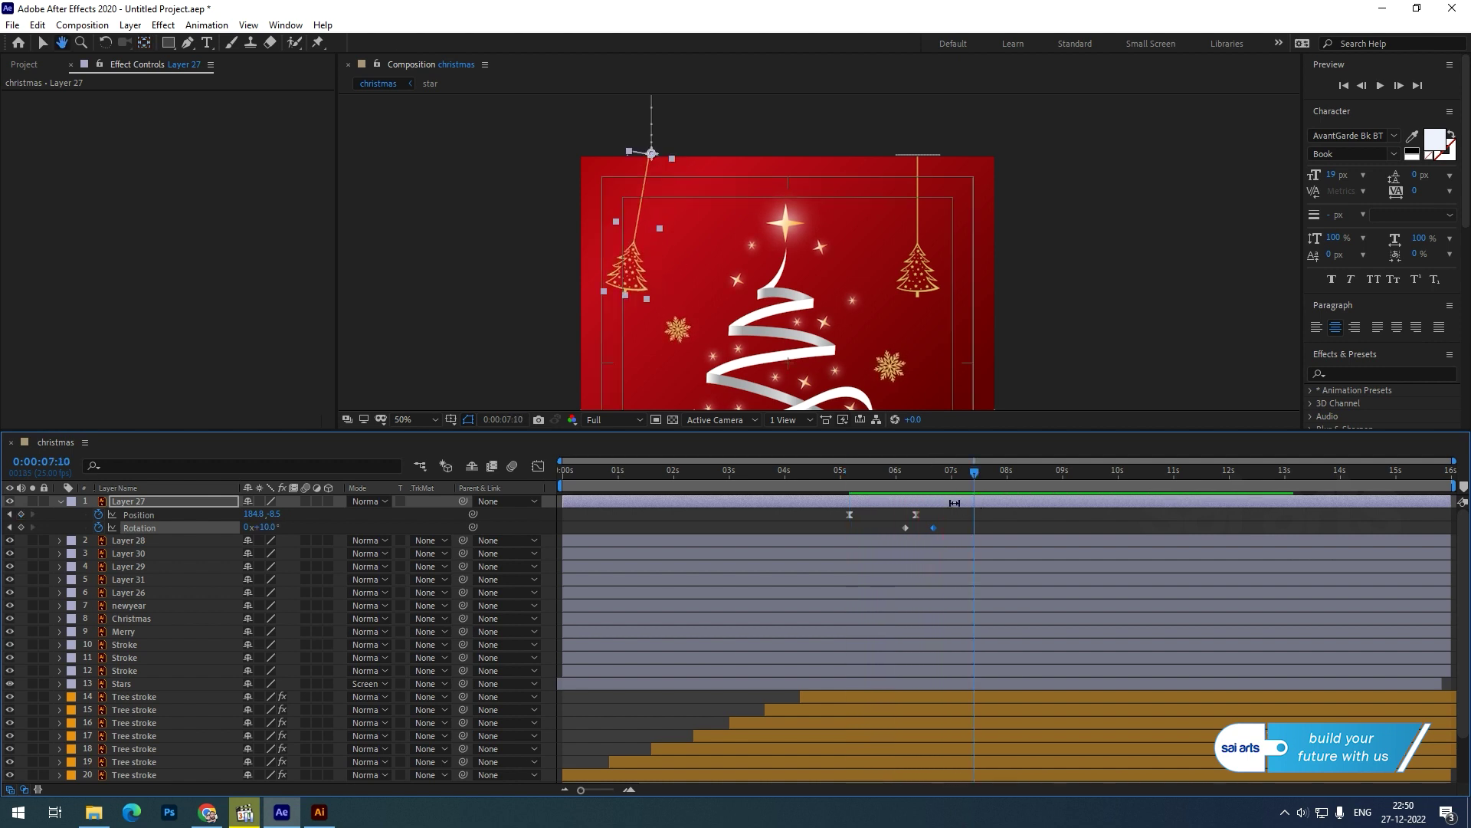
pyautogui.moveTo(947, 486); pyautogui.dragTo(954, 486)
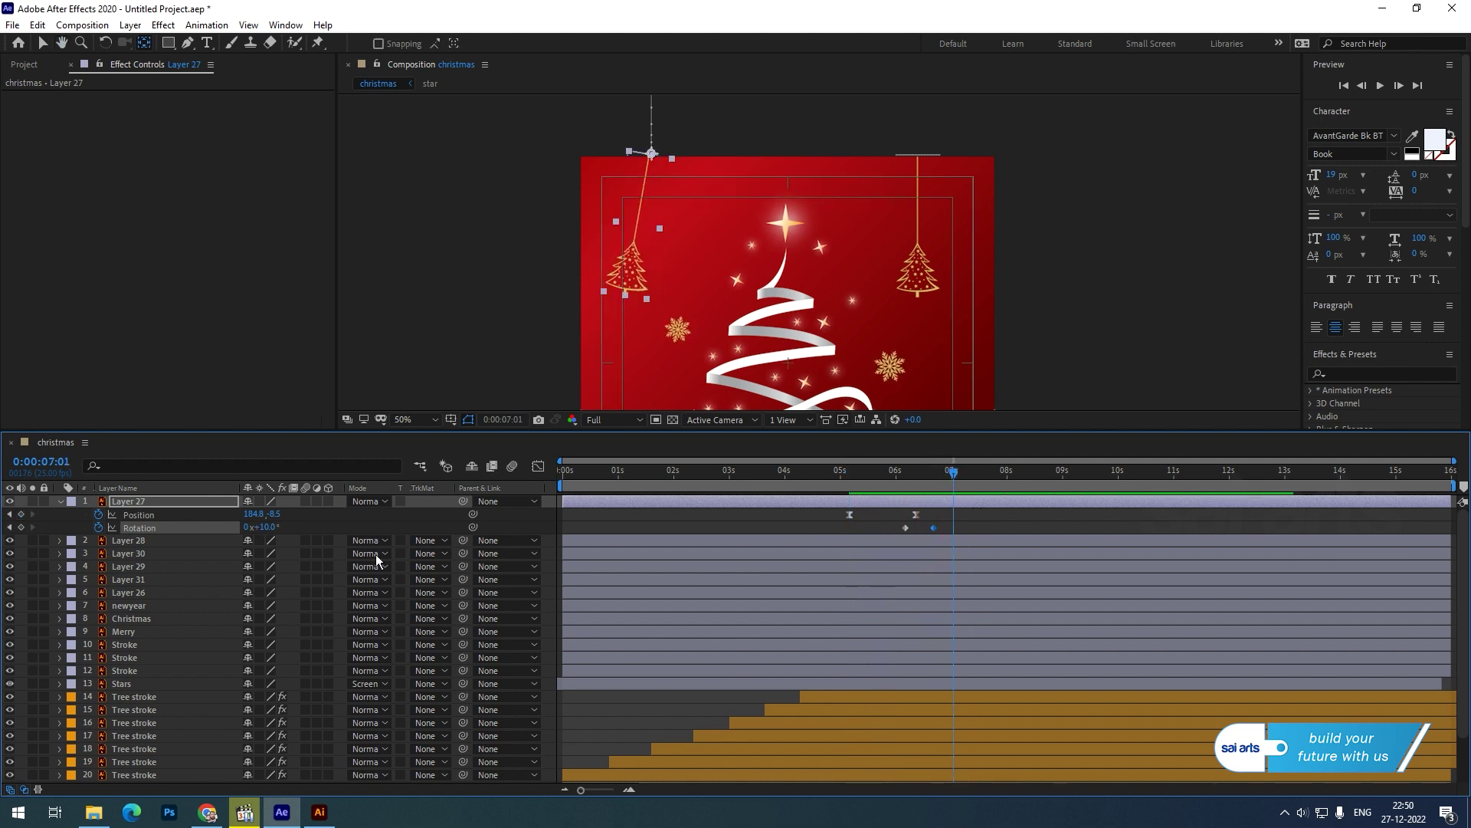
pyautogui.moveTo(961, 524); pyautogui.dragTo(890, 529)
pyautogui.hotkey('ctrl', 'c')
pyautogui.hotkey('ctrl', 'v')
# Step: Shift the pasted swing keyframes slightly later and apply Easy Ease to all four rotation keyframes
pyautogui.click(871, 471)
pyautogui.press('space')
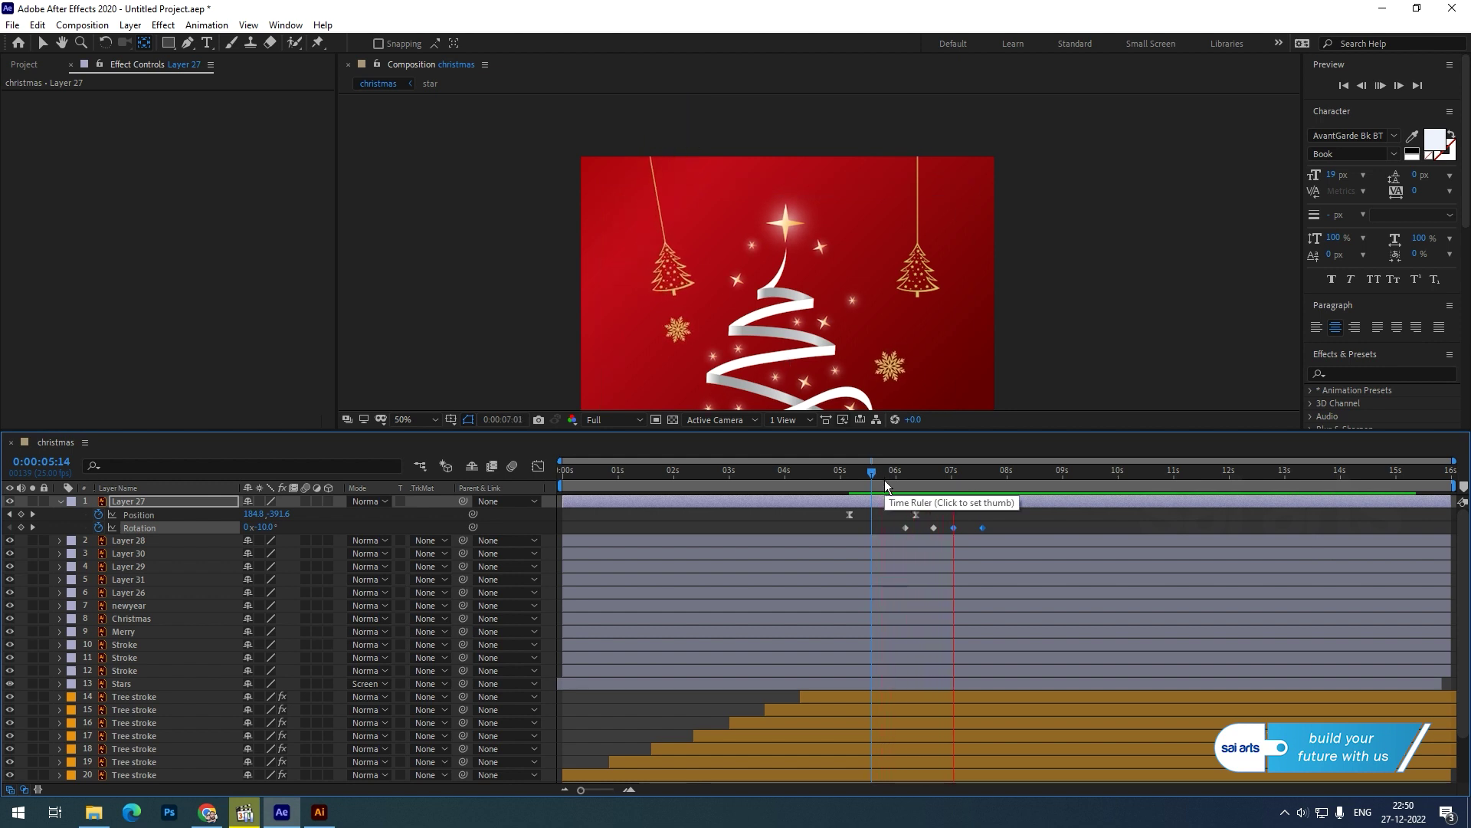
pyautogui.press('space')
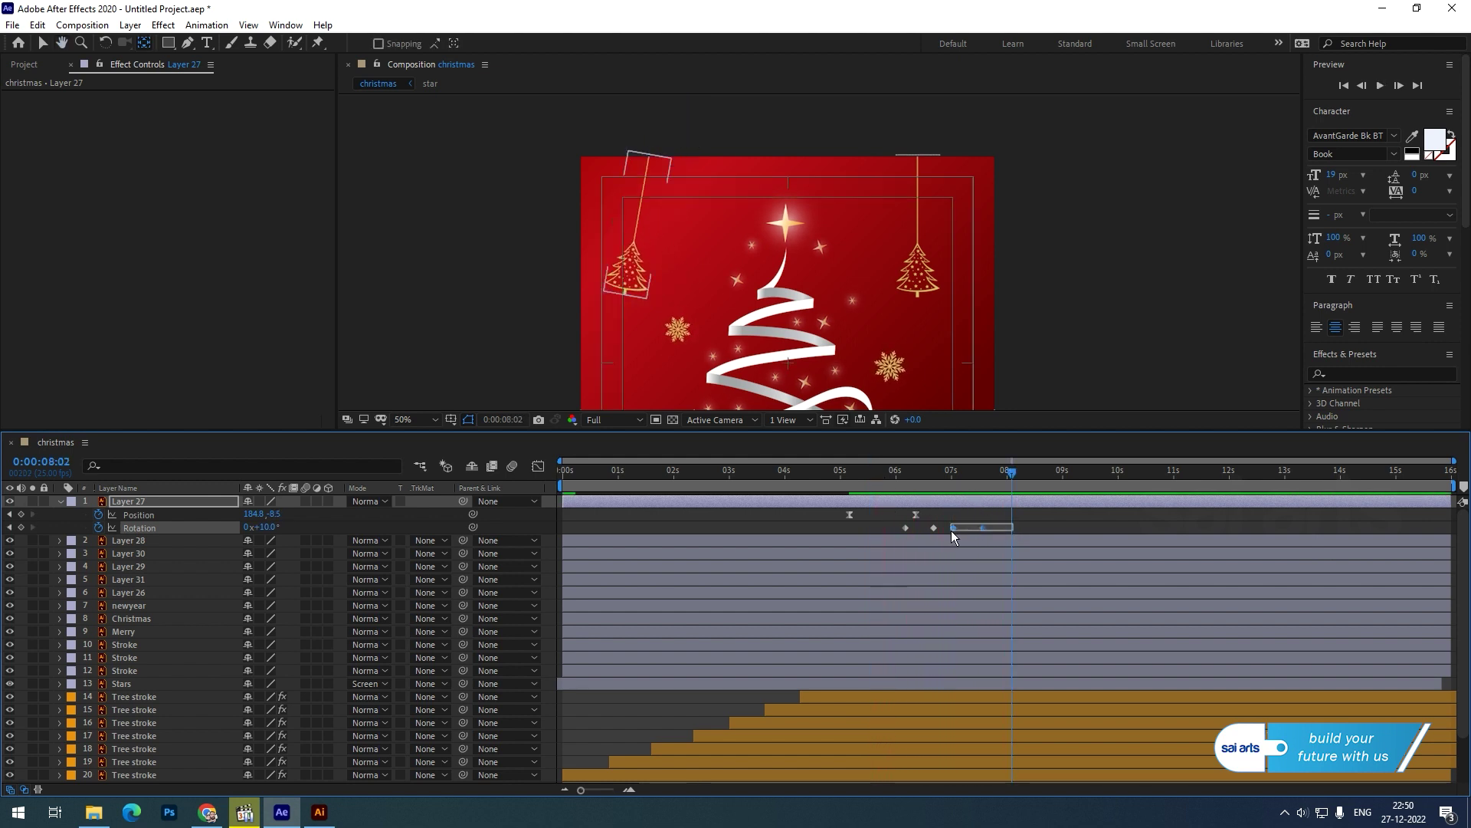
pyautogui.moveTo(953, 528); pyautogui.dragTo(895, 530)
pyautogui.press('F9')
pyautogui.click(886, 479)
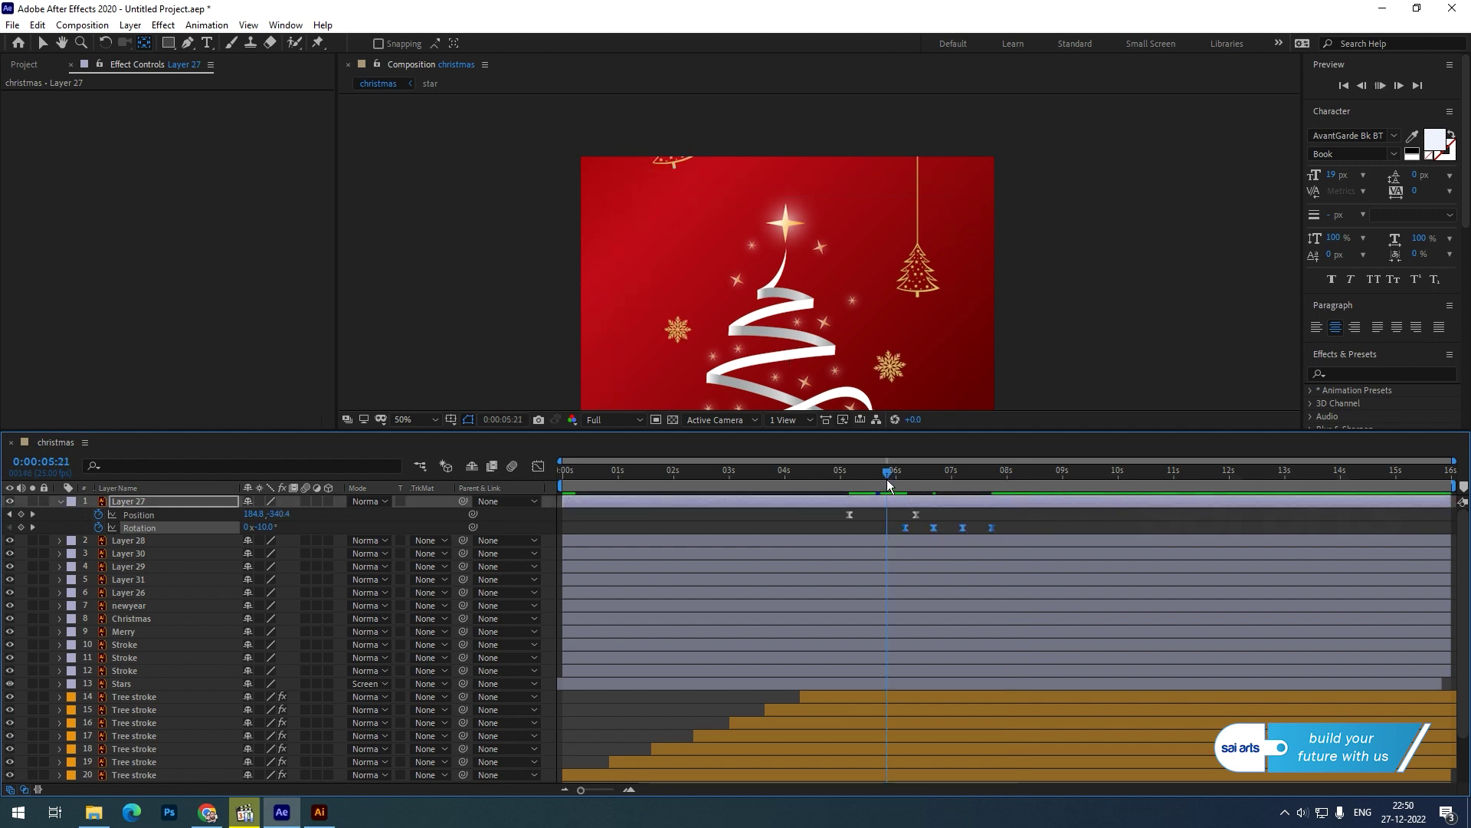
pyautogui.press('space')
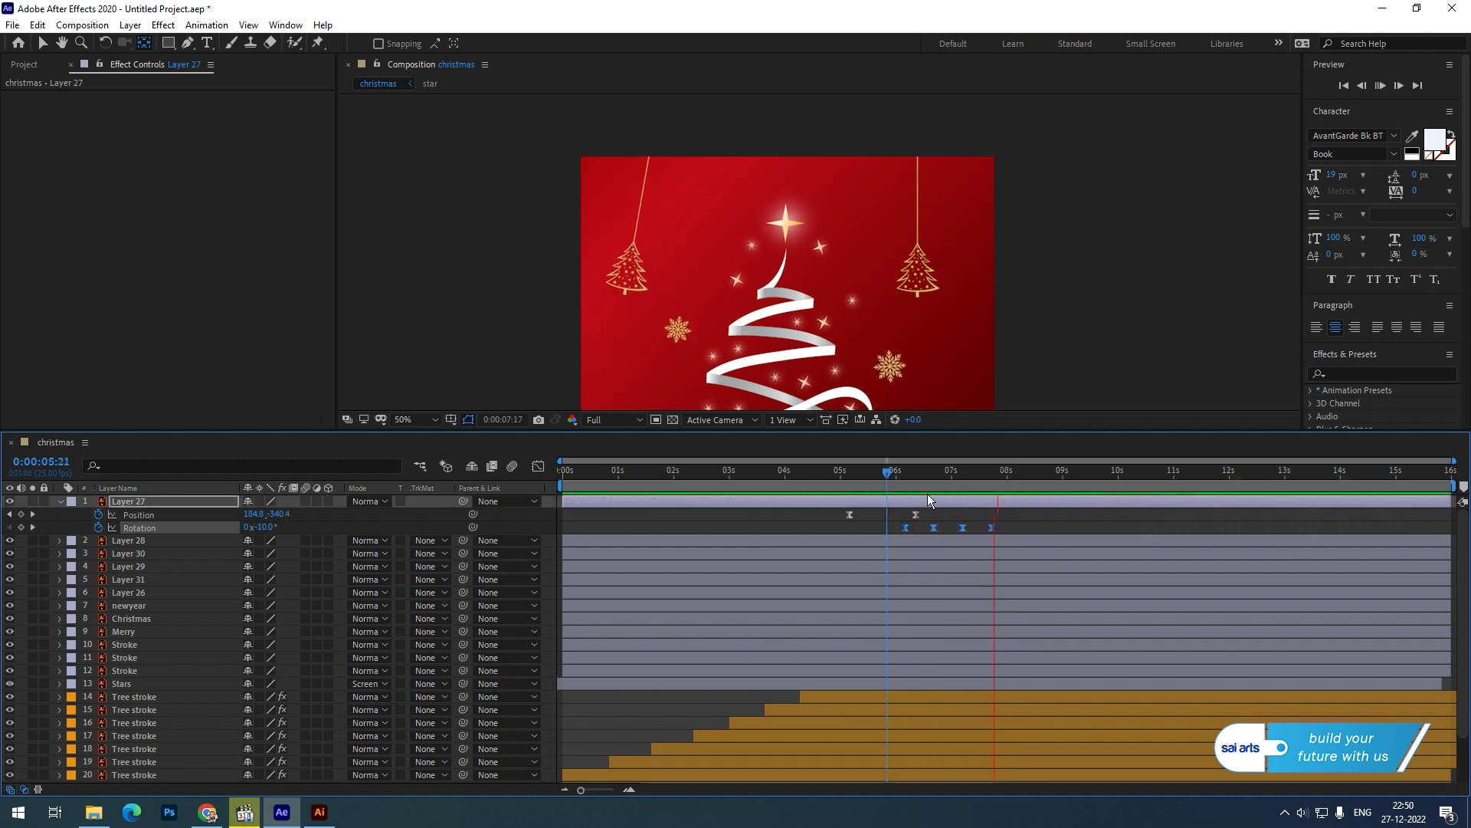
pyautogui.press('space')
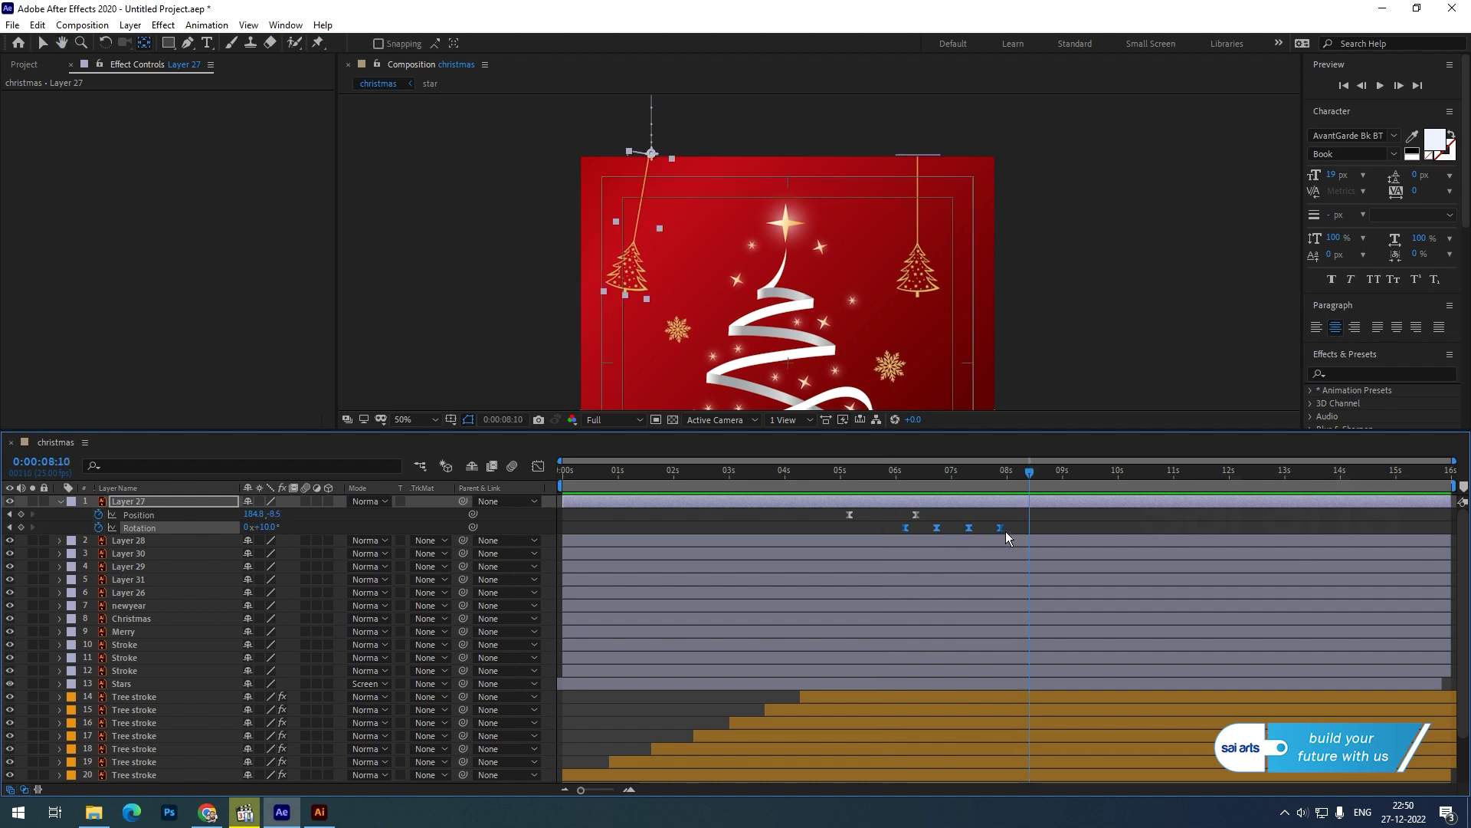
# Step: Spread the later swing keyframes further apart and shift the whole swing slightly later
pyautogui.moveTo(1030, 528); pyautogui.dragTo(1043, 528)
pyautogui.click(889, 472)
pyautogui.press('space')
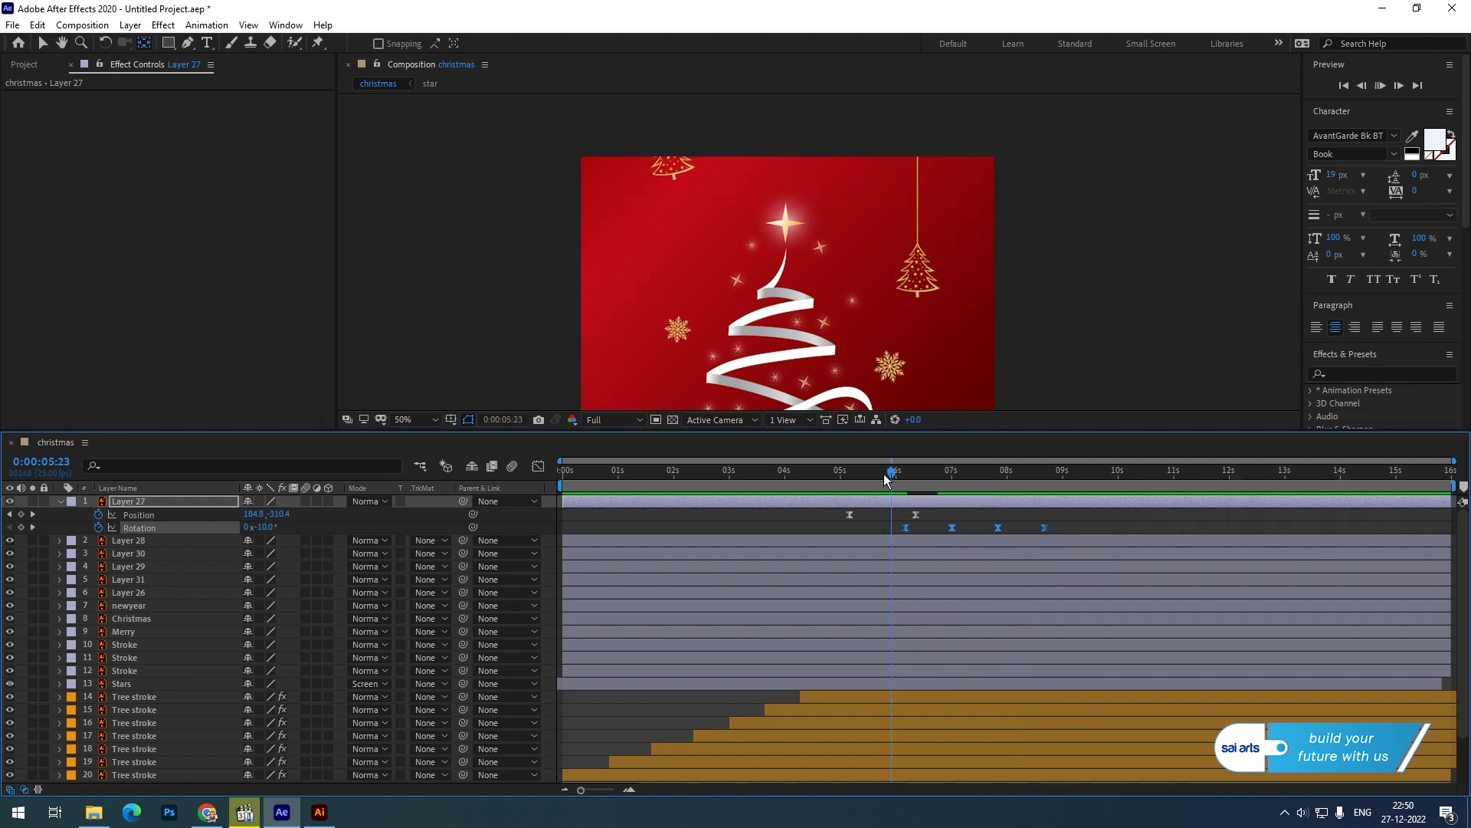
pyautogui.click(907, 529)
pyautogui.moveTo(908, 529); pyautogui.dragTo(929, 529)
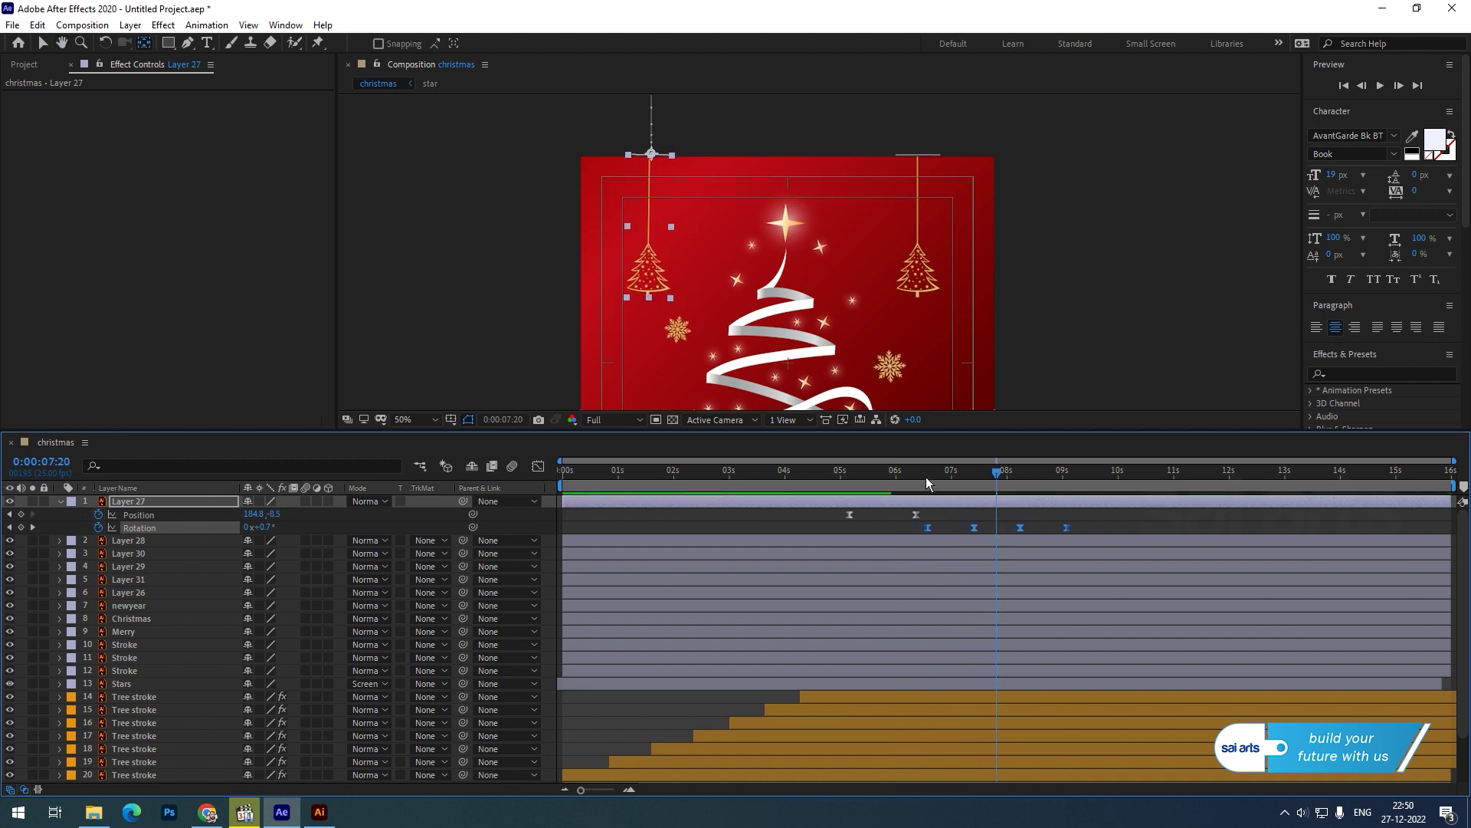
pyautogui.moveTo(926, 476); pyautogui.dragTo(916, 477)
# Step: Add a 0° Rotation keyframe at 6:09 and stretch the swing keyframes toward 16 seconds
pyautogui.click(264, 527)
pyautogui.write('0')
pyautogui.press('Return')
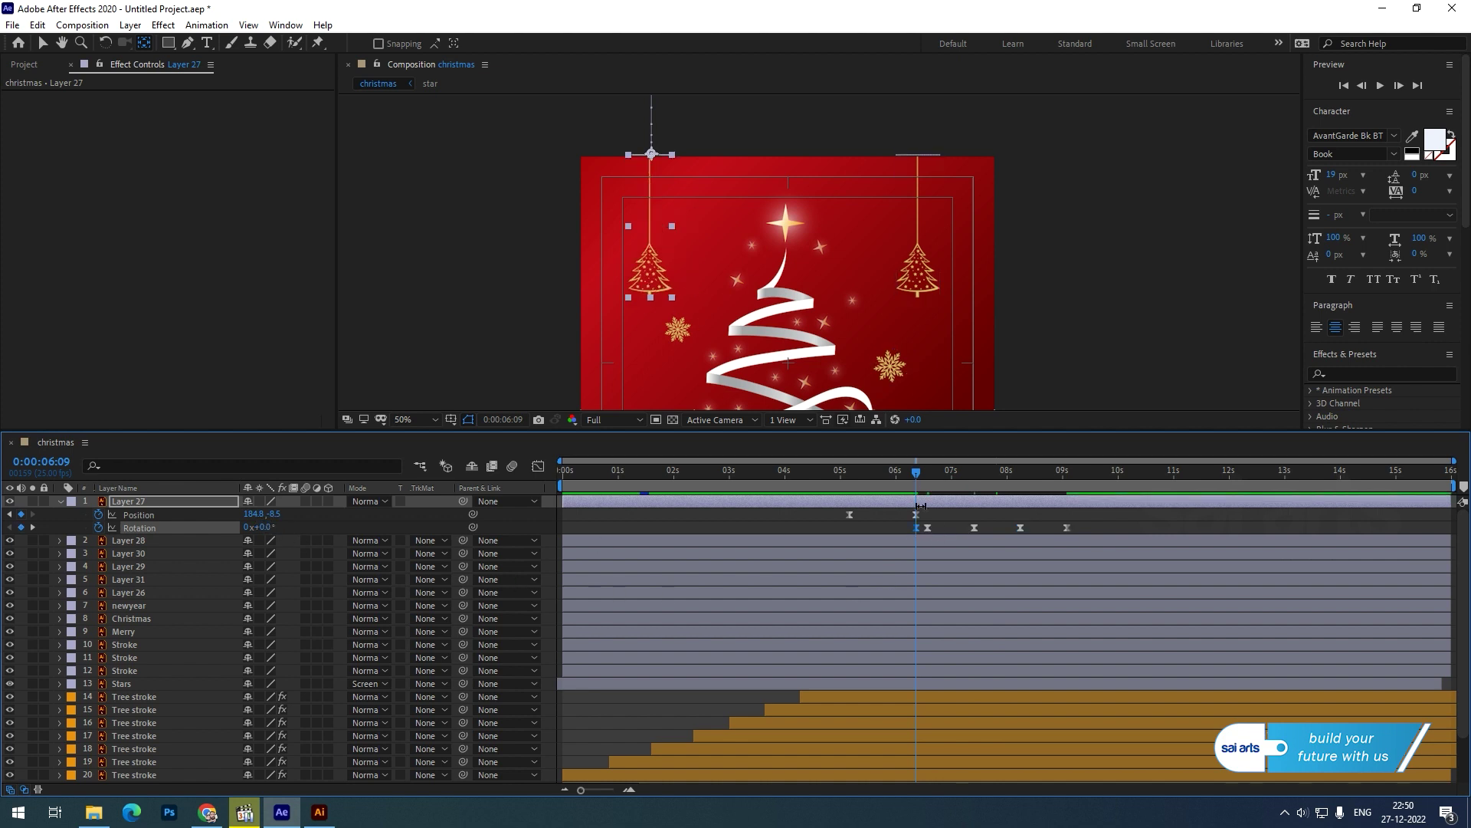
pyautogui.moveTo(1095, 518); pyautogui.dragTo(955, 532)
pyautogui.click(835, 472)
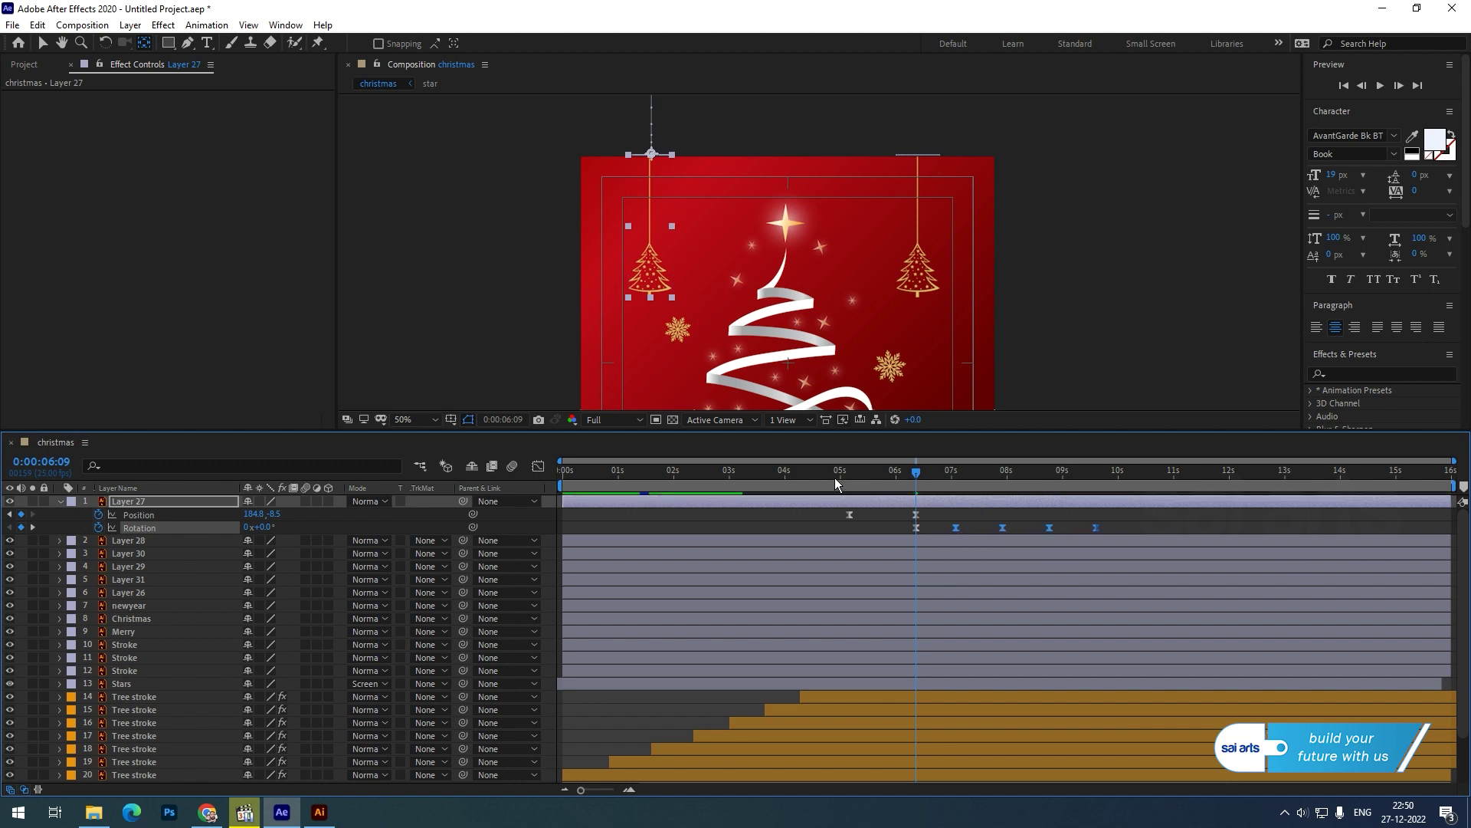
pyautogui.press('space')
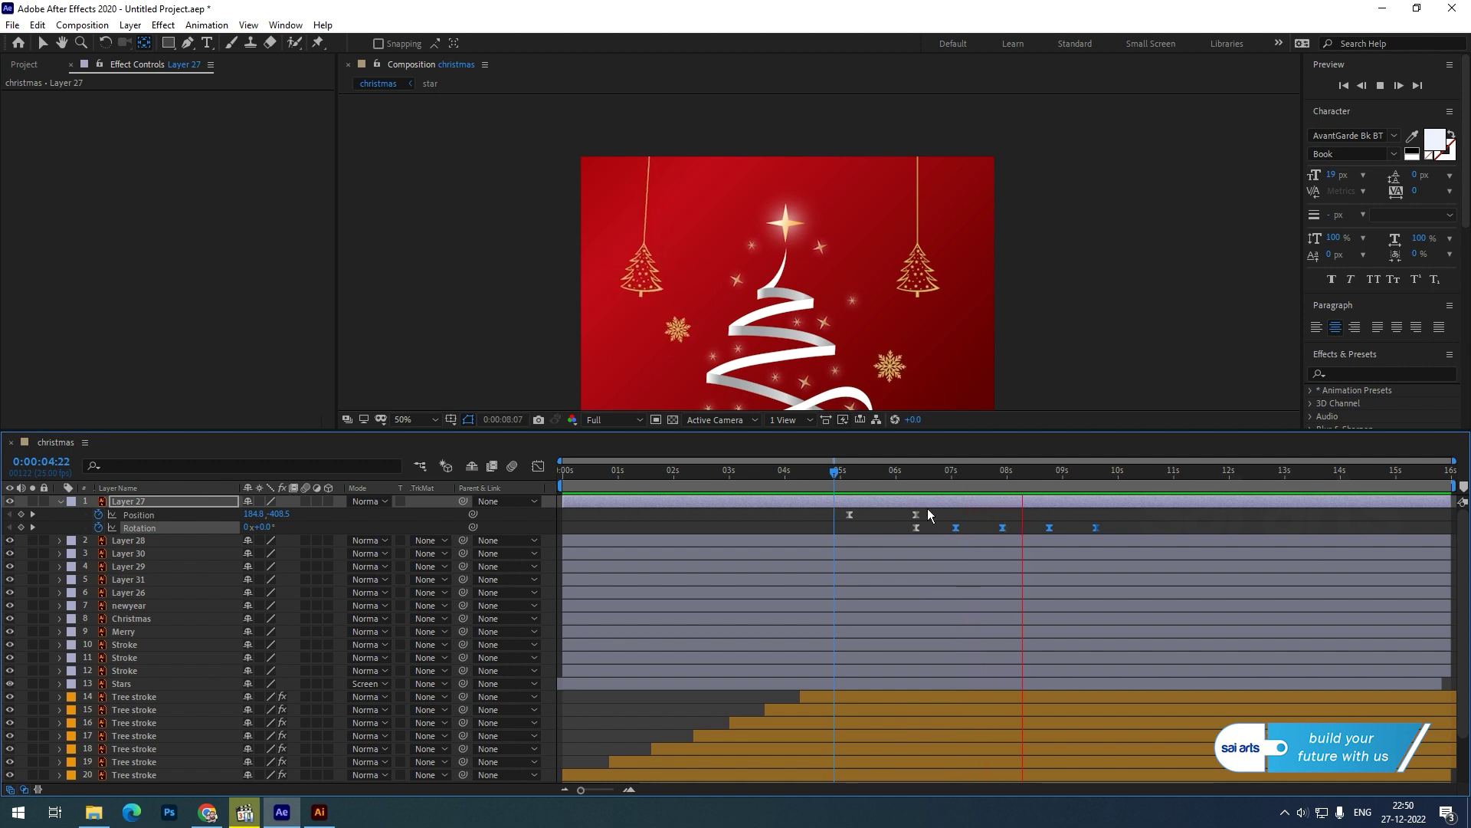
pyautogui.press('space')
pyautogui.moveTo(1133, 526); pyautogui.dragTo(911, 527)
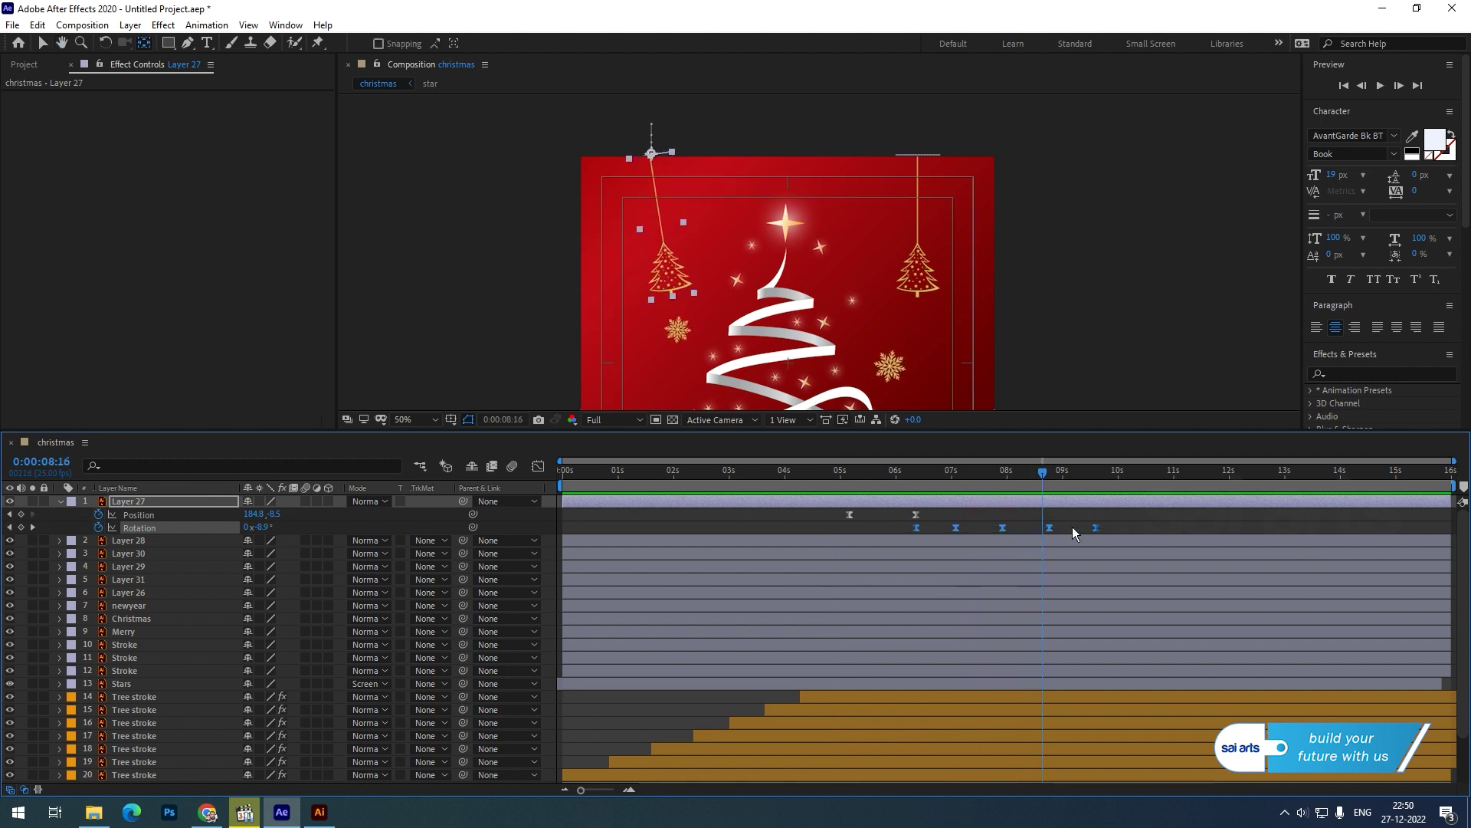
pyautogui.moveTo(1315, 527); pyautogui.dragTo(1414, 527)
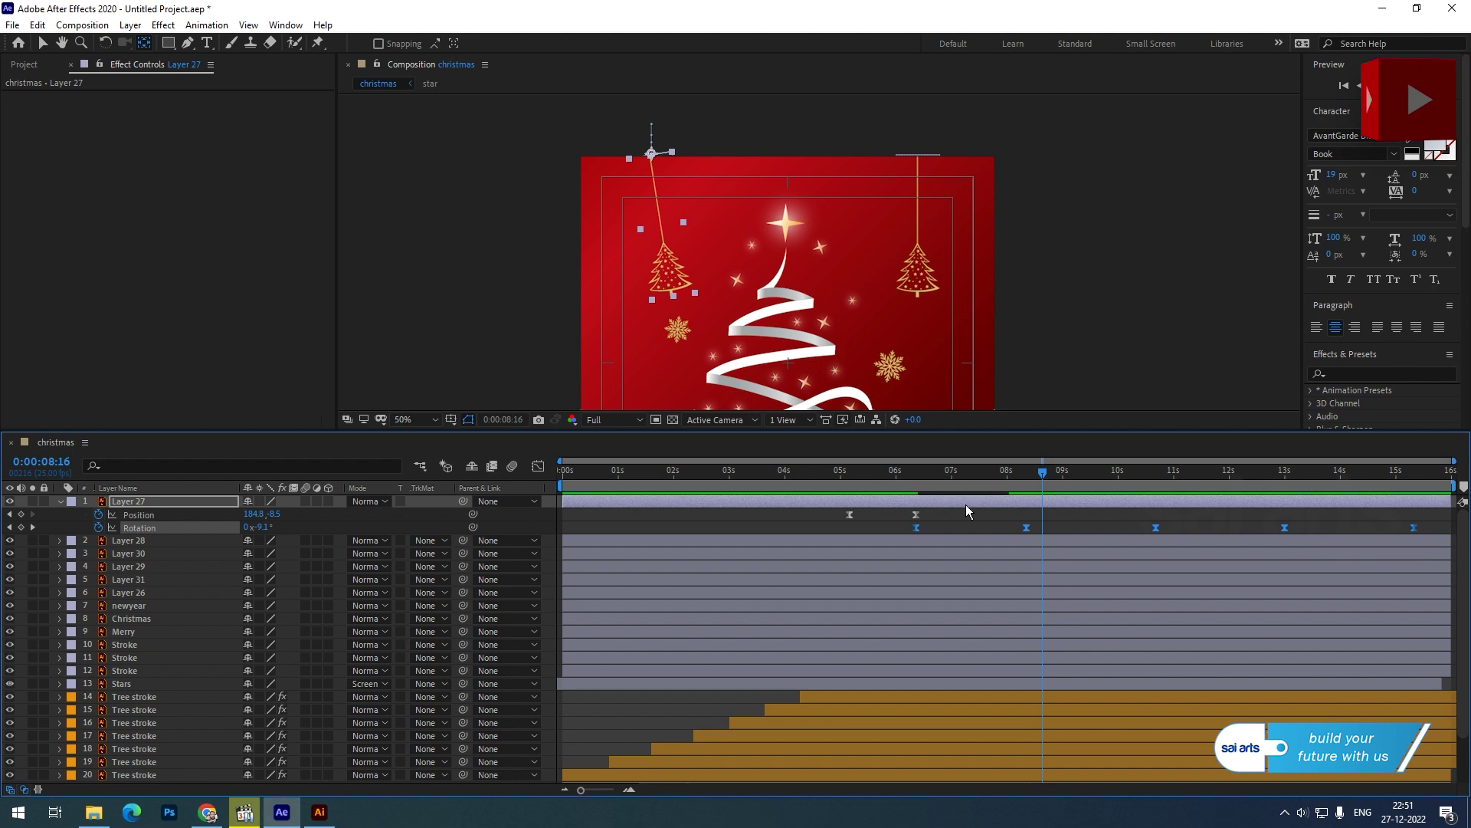
# Step: Preview the swing, copy Layer 27's Position and Rotation keyframes, and select Layer 28
pyautogui.click(871, 468)
pyautogui.press('space')
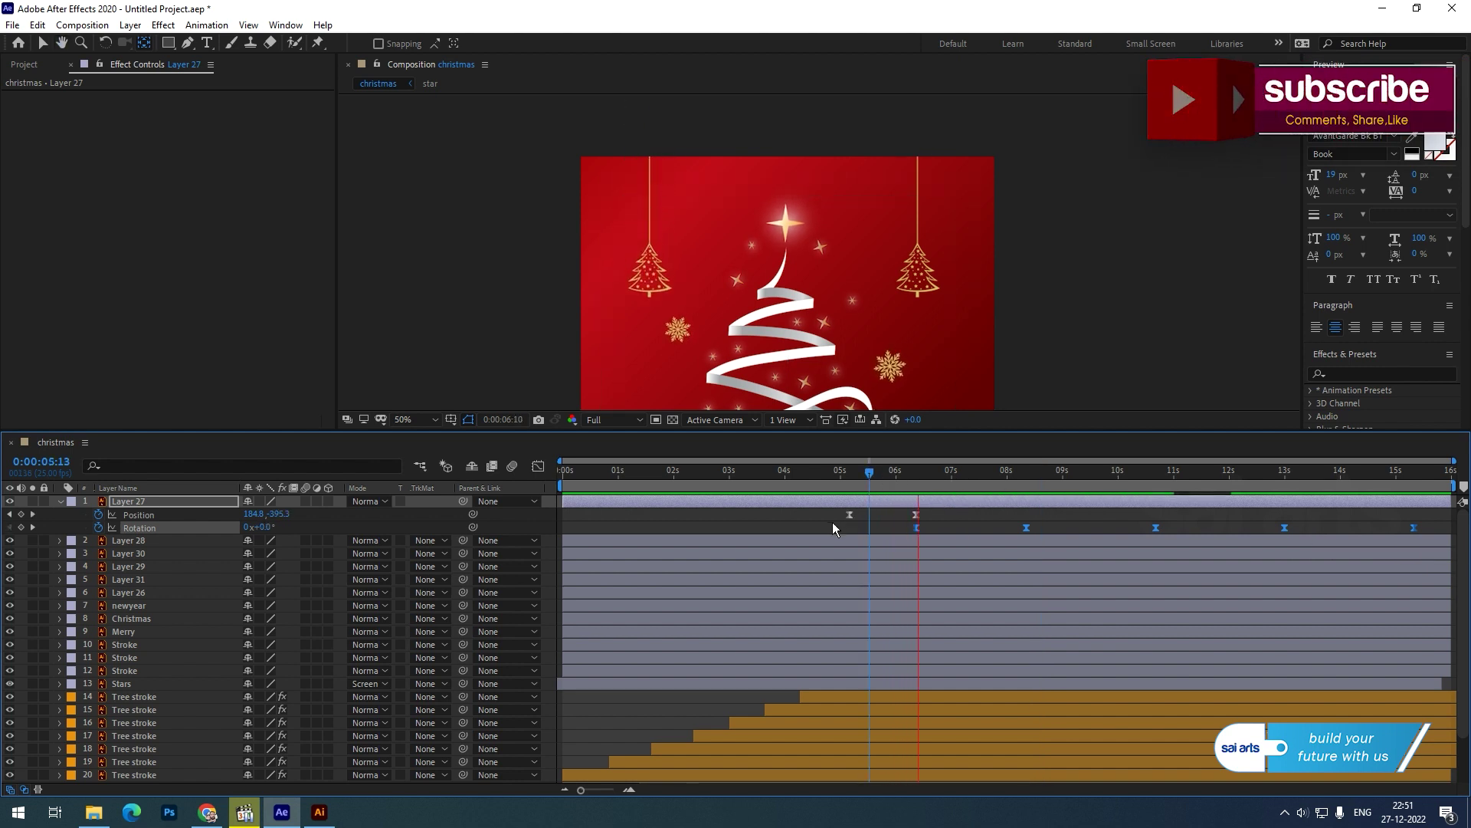
pyautogui.moveTo(833, 512); pyautogui.dragTo(1427, 527)
pyautogui.press('y')
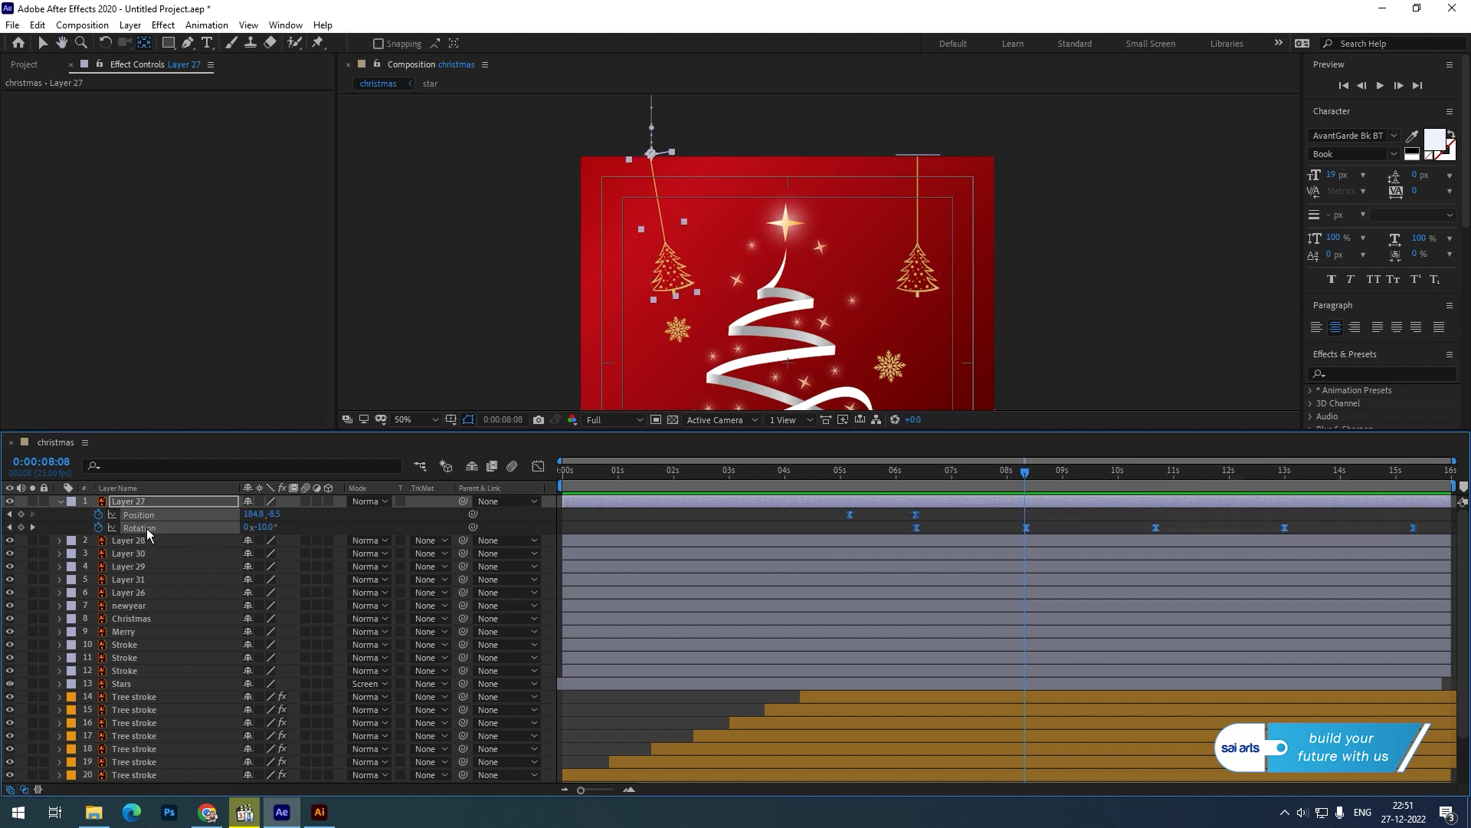
pyautogui.click(917, 261)
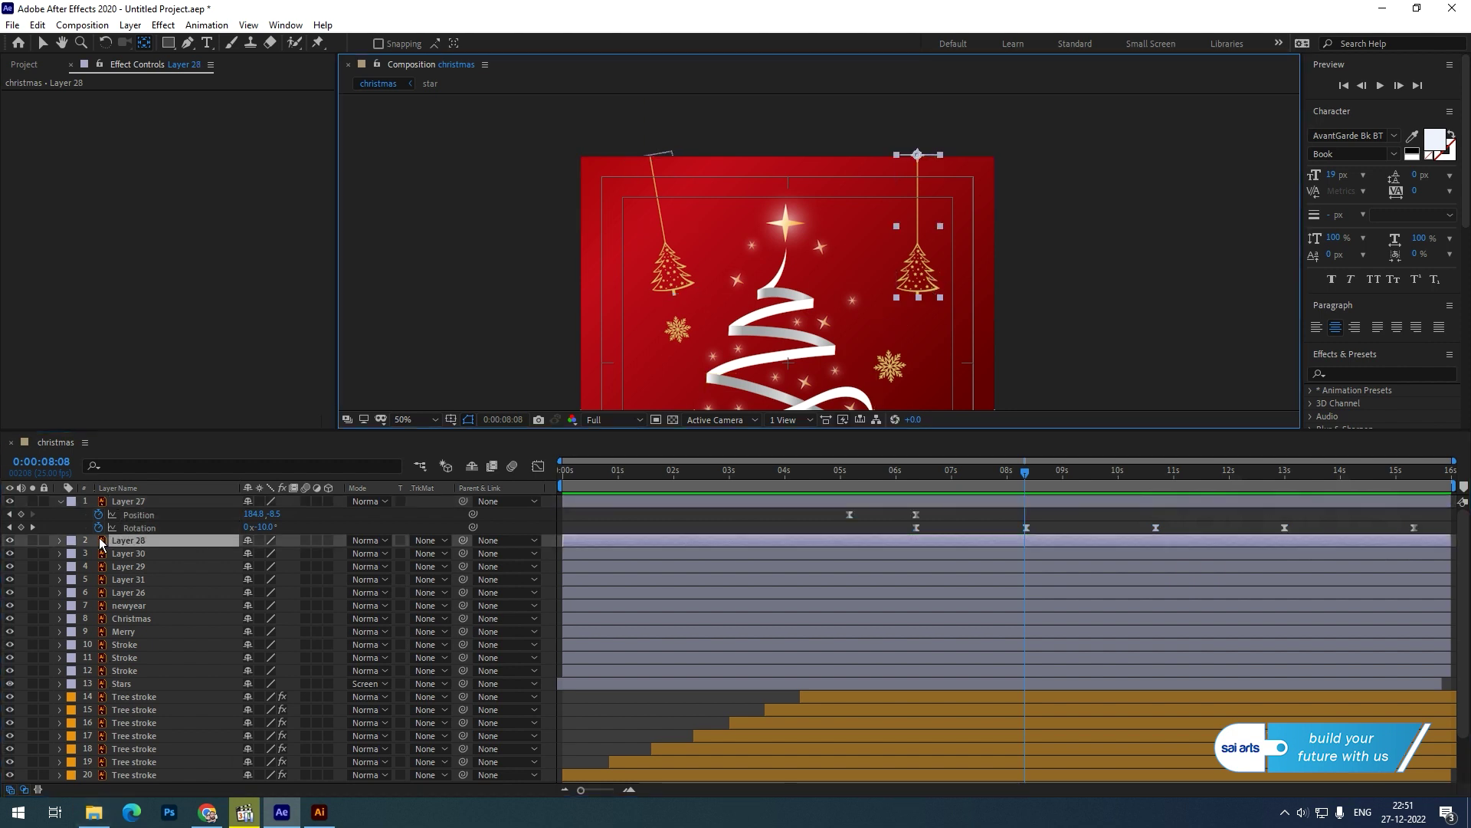
# Step: At 5:04, paste the left ornament's Position and Rotation keyframes onto Layer 28
pyautogui.moveTo(619, 480); pyautogui.dragTo(848, 486)
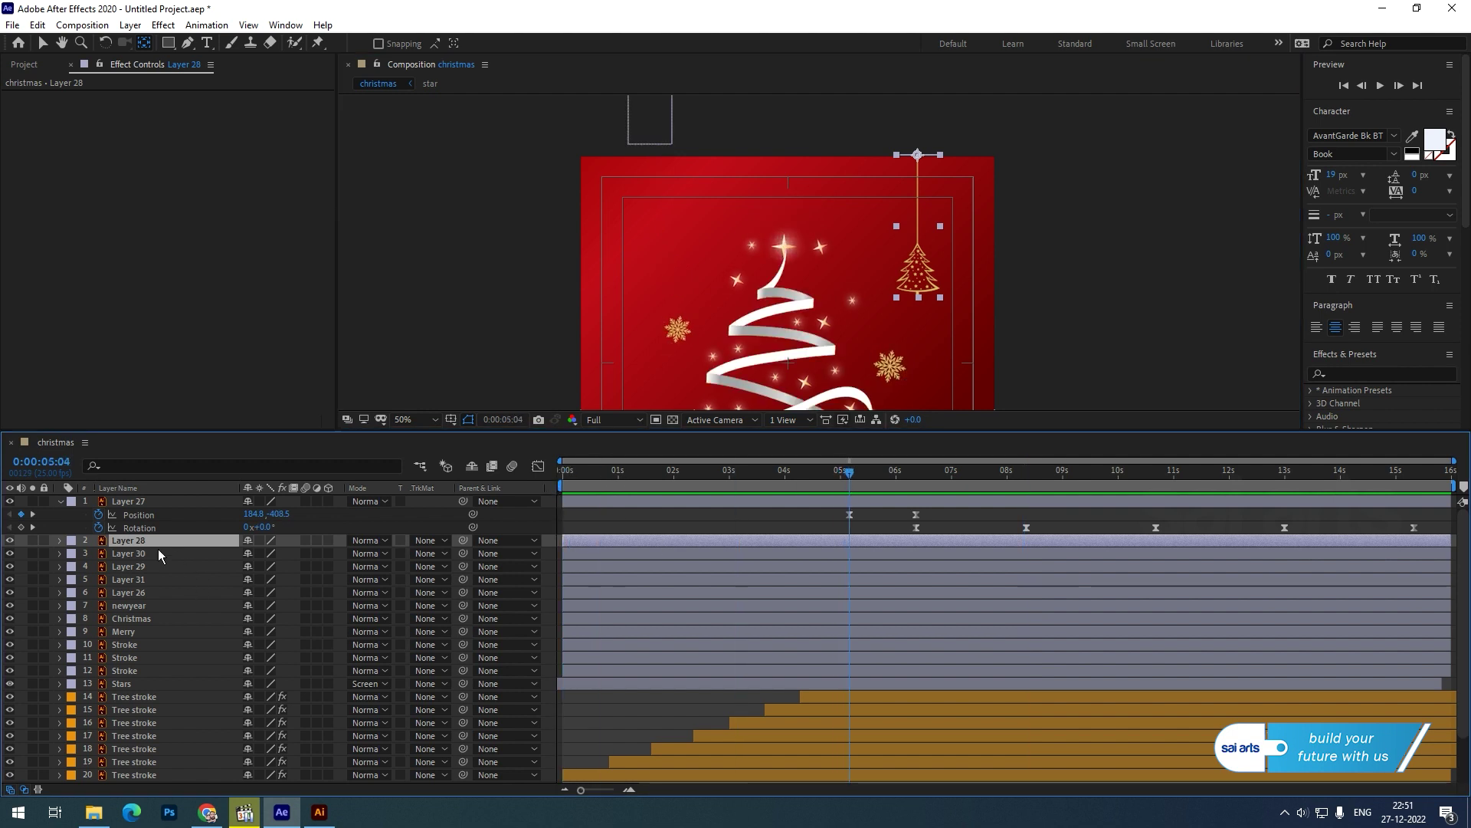
pyautogui.press('p')
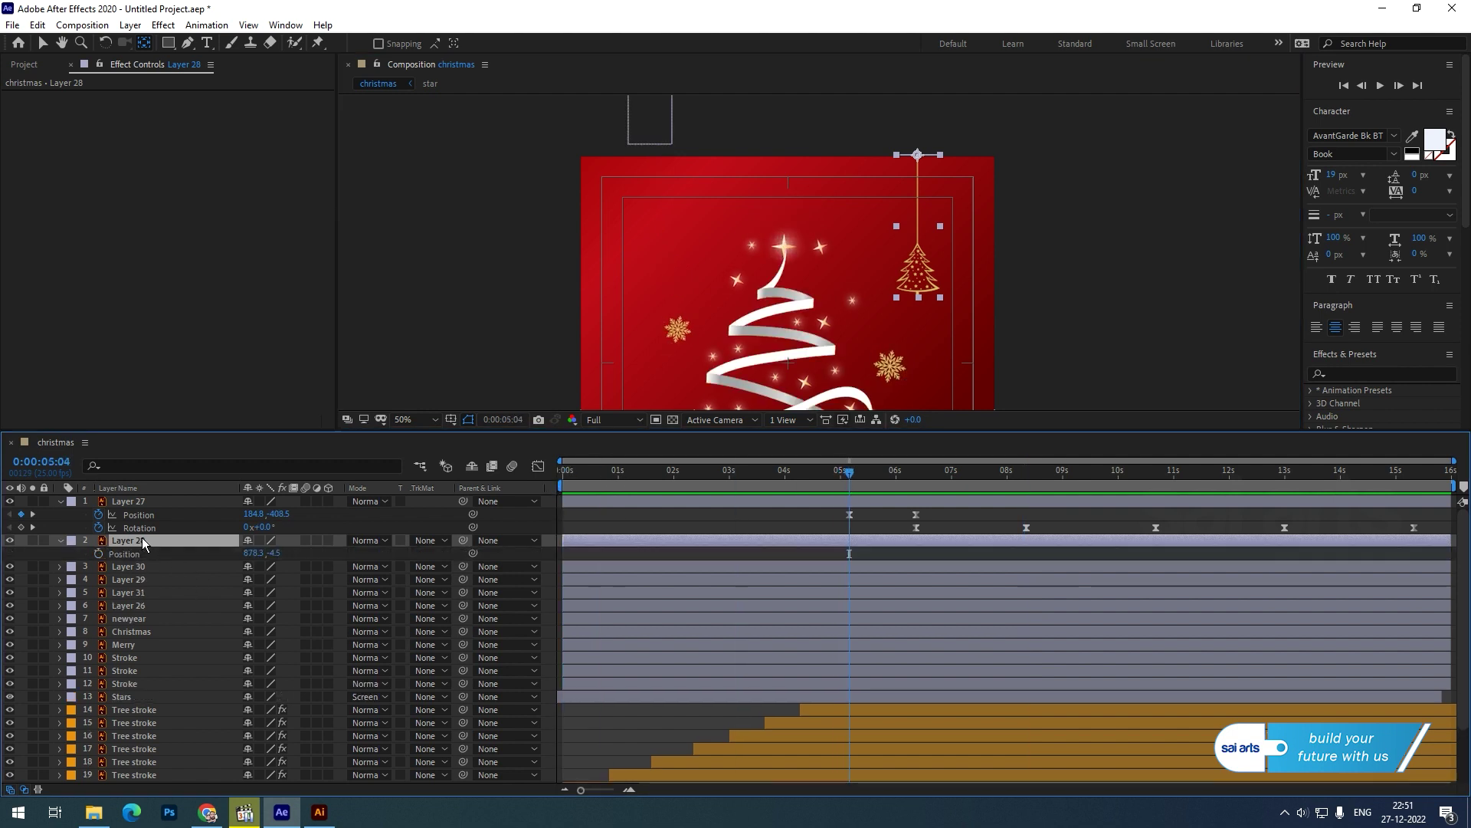
pyautogui.hotkey('shift', 's')
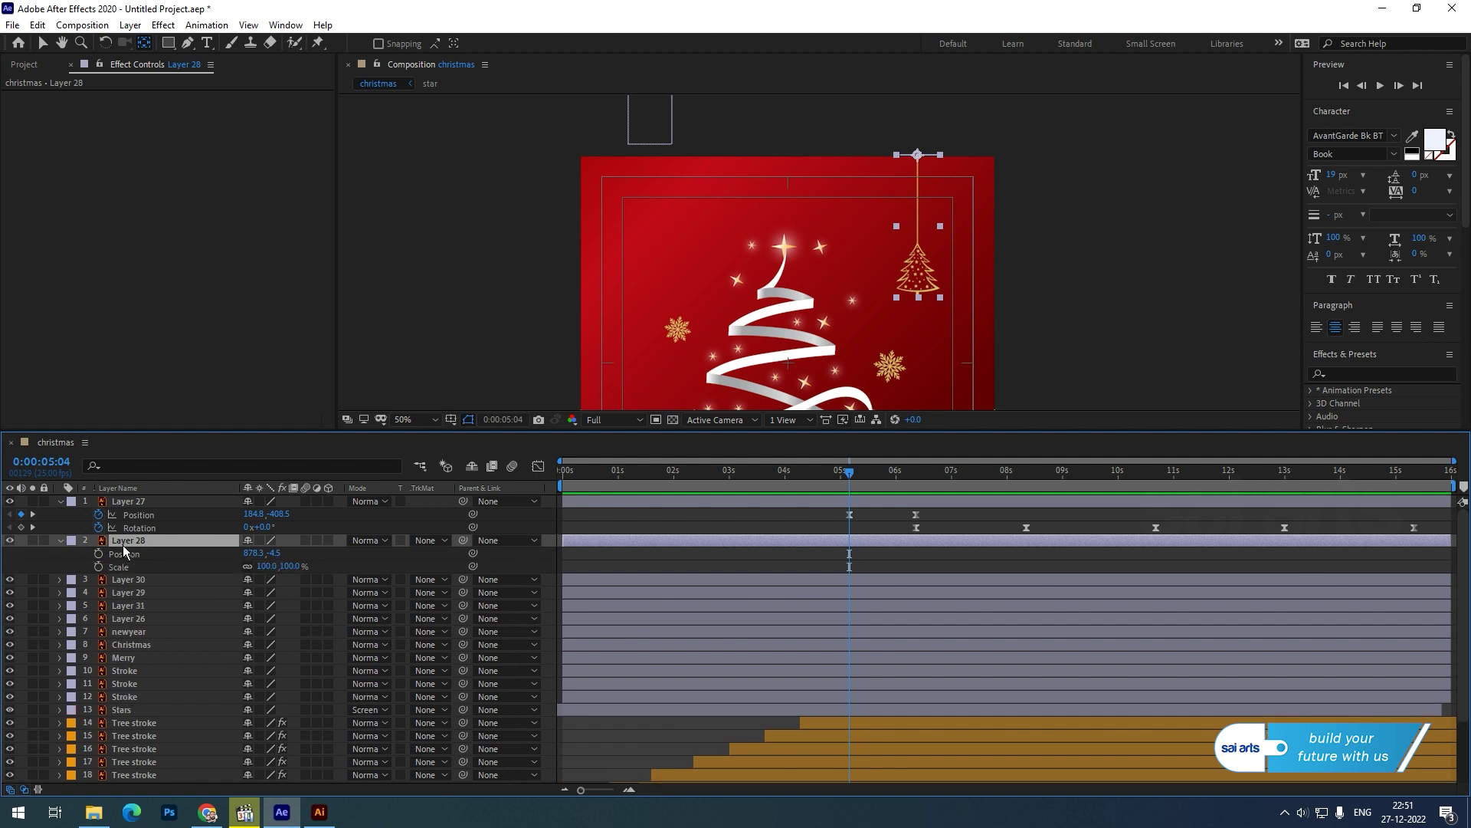
pyautogui.hotkey('shift', 's')
pyautogui.hotkey('shift', 'r')
pyautogui.moveTo(123, 546); pyautogui.dragTo(122, 567)
pyautogui.hotkey('ctrl', 'v')
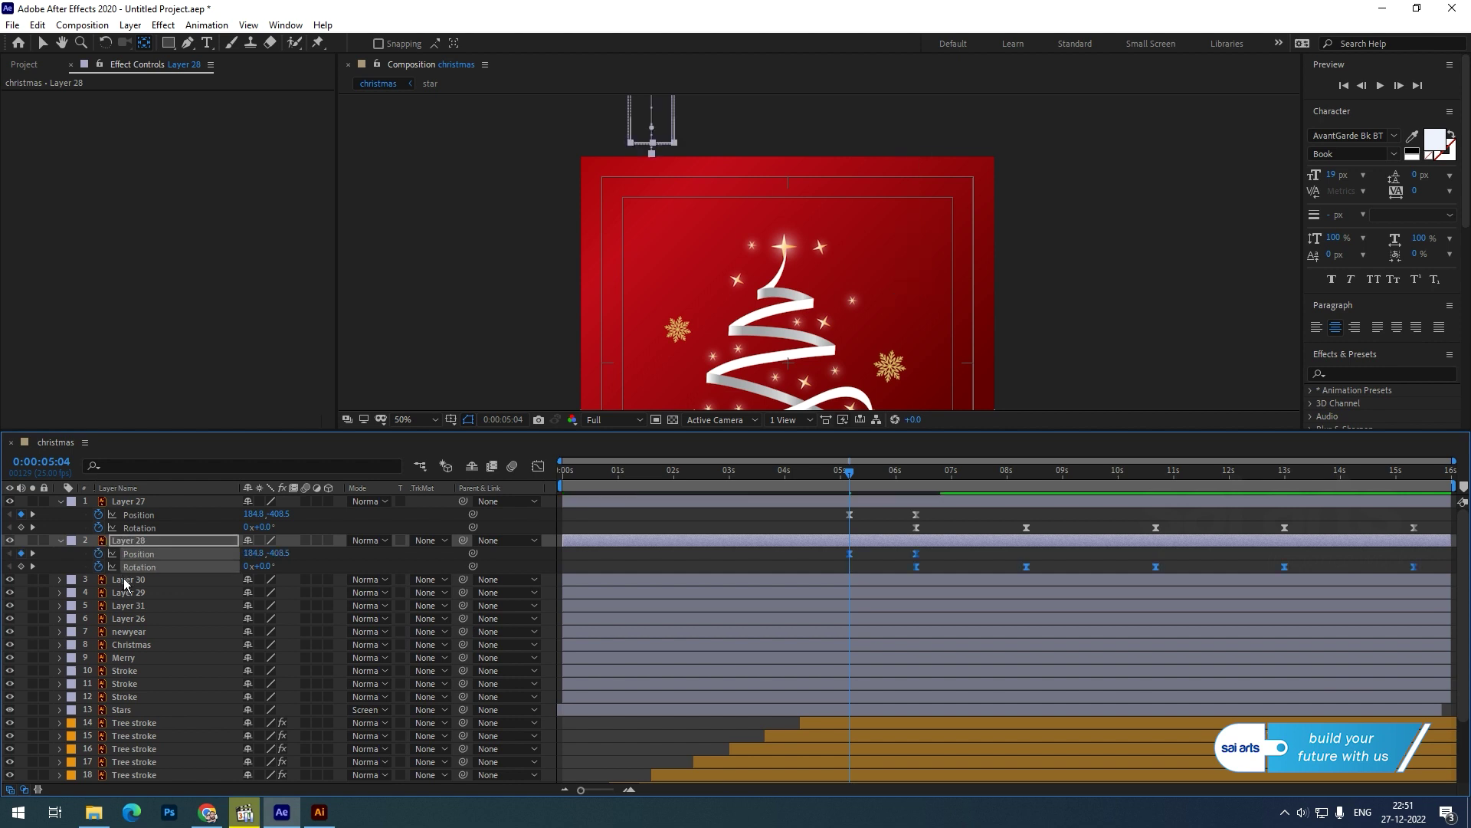
# Step: Preview the right ornament, undo a trial position shift, and return to its 5:04 keyframe
pyautogui.press('space')
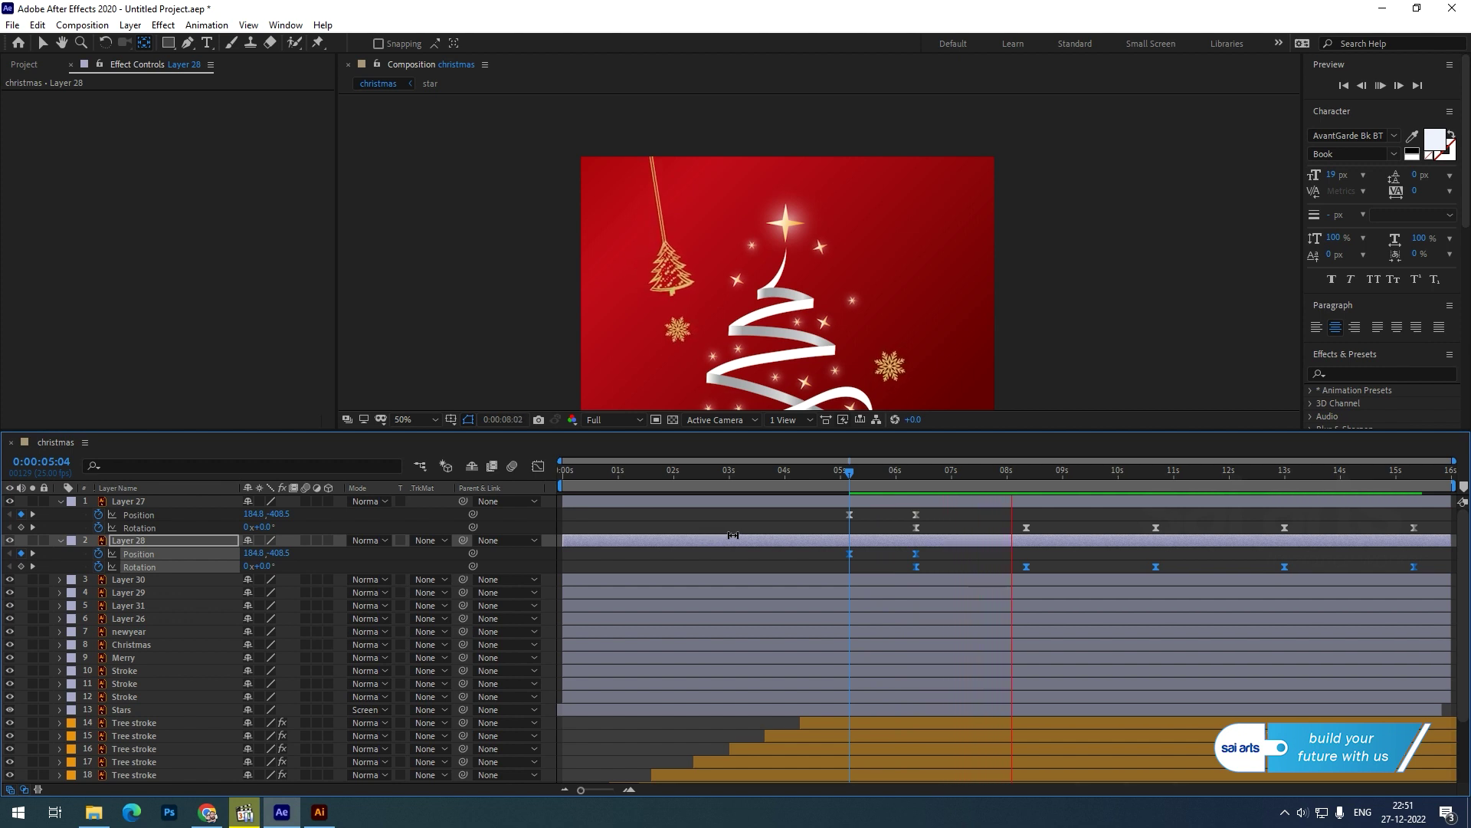
pyautogui.press('space')
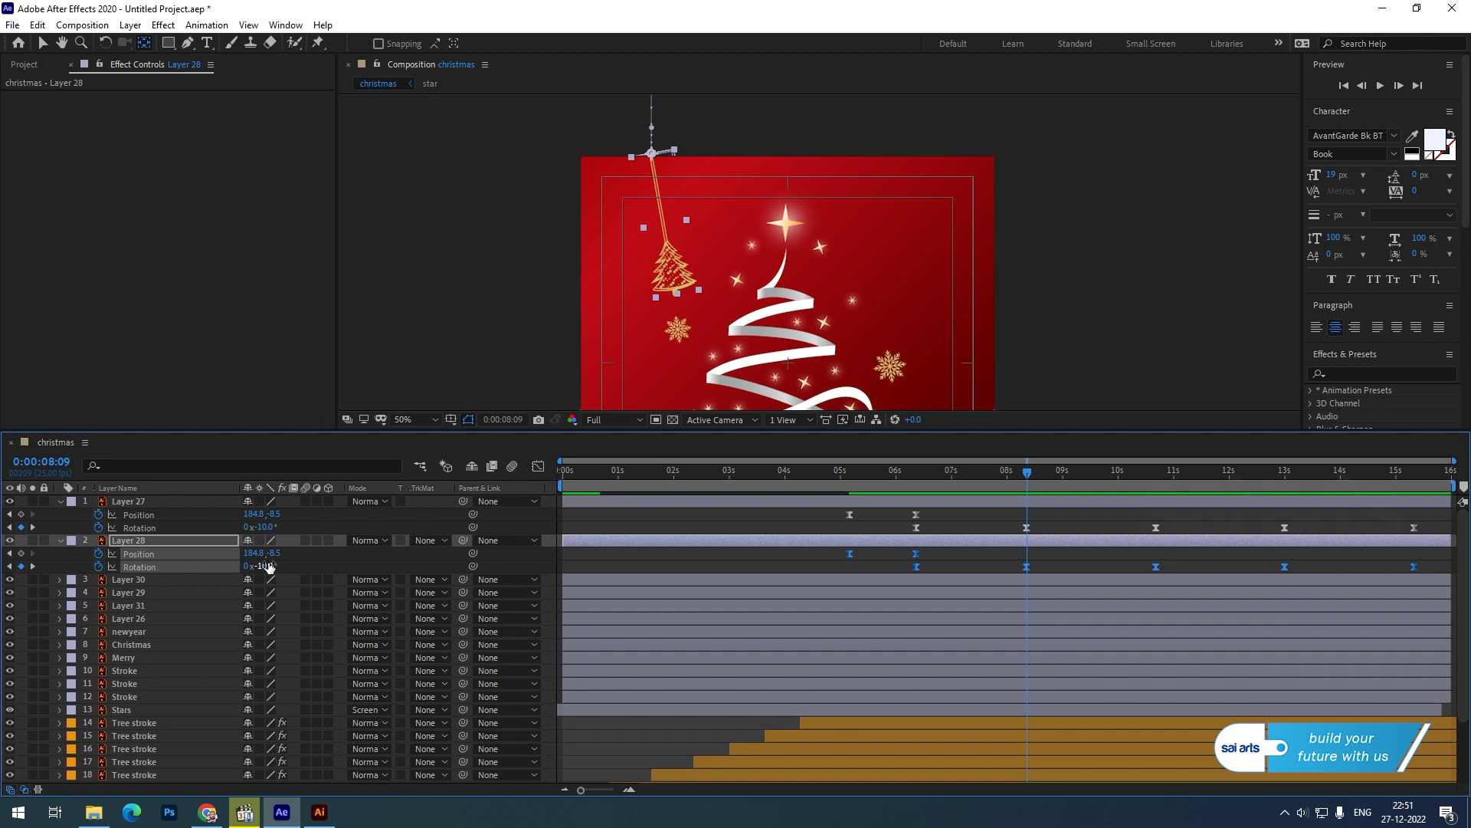
pyautogui.moveTo(249, 555); pyautogui.dragTo(353, 546)
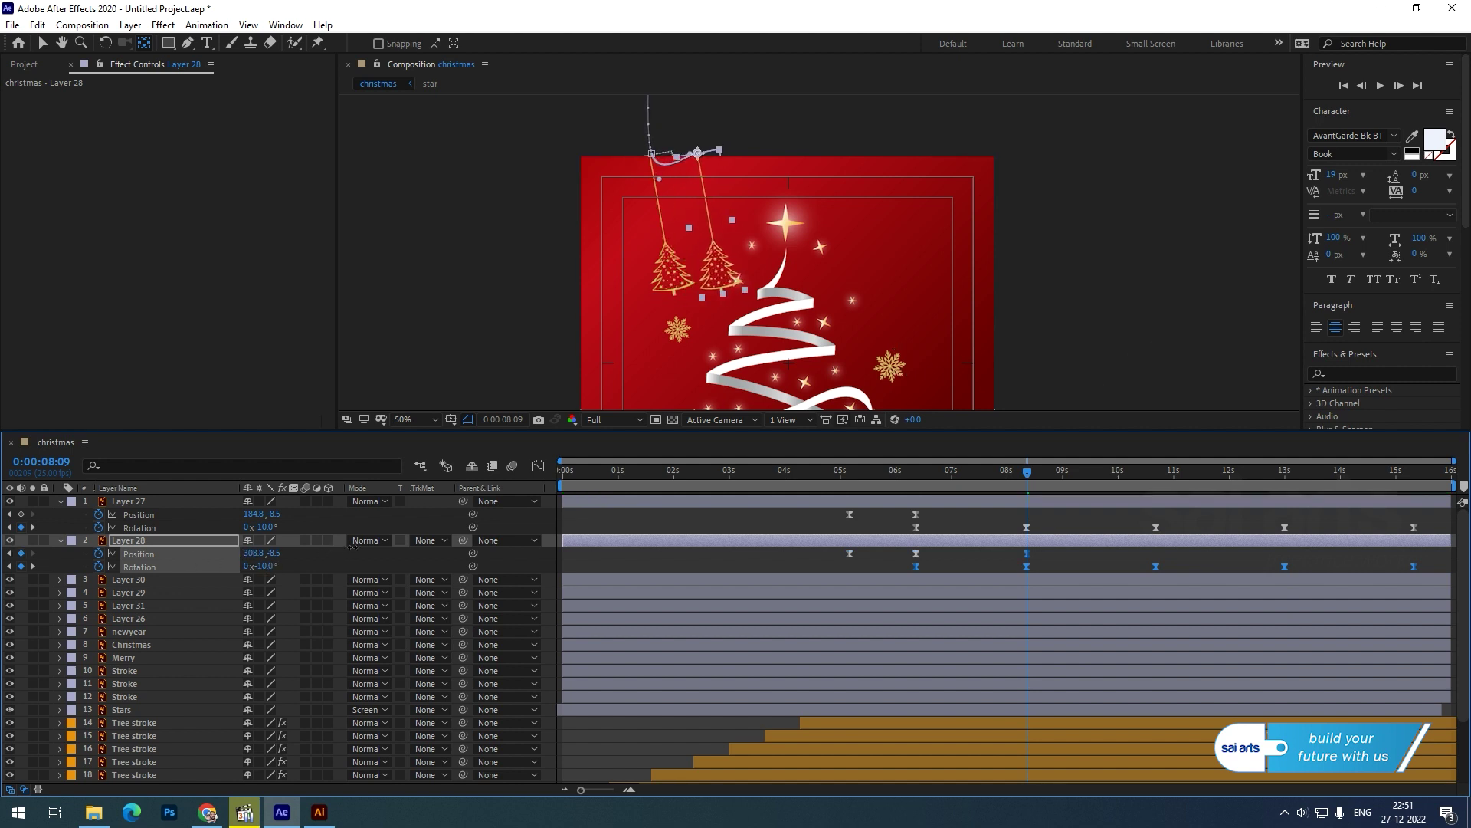
pyautogui.hotkey('ctrl', 'z')
pyautogui.click(897, 528)
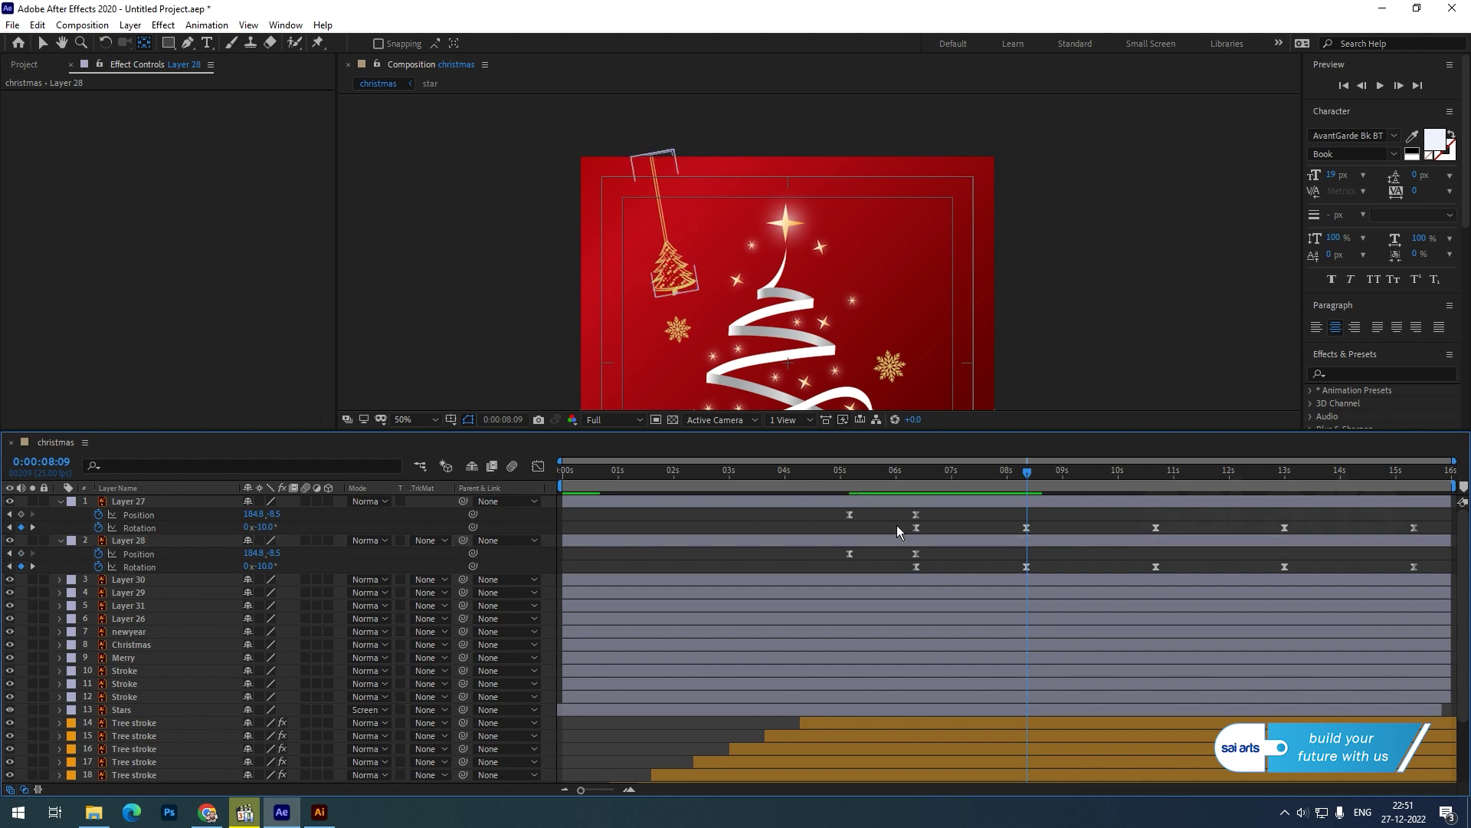
pyautogui.click(917, 553)
pyautogui.click(878, 475)
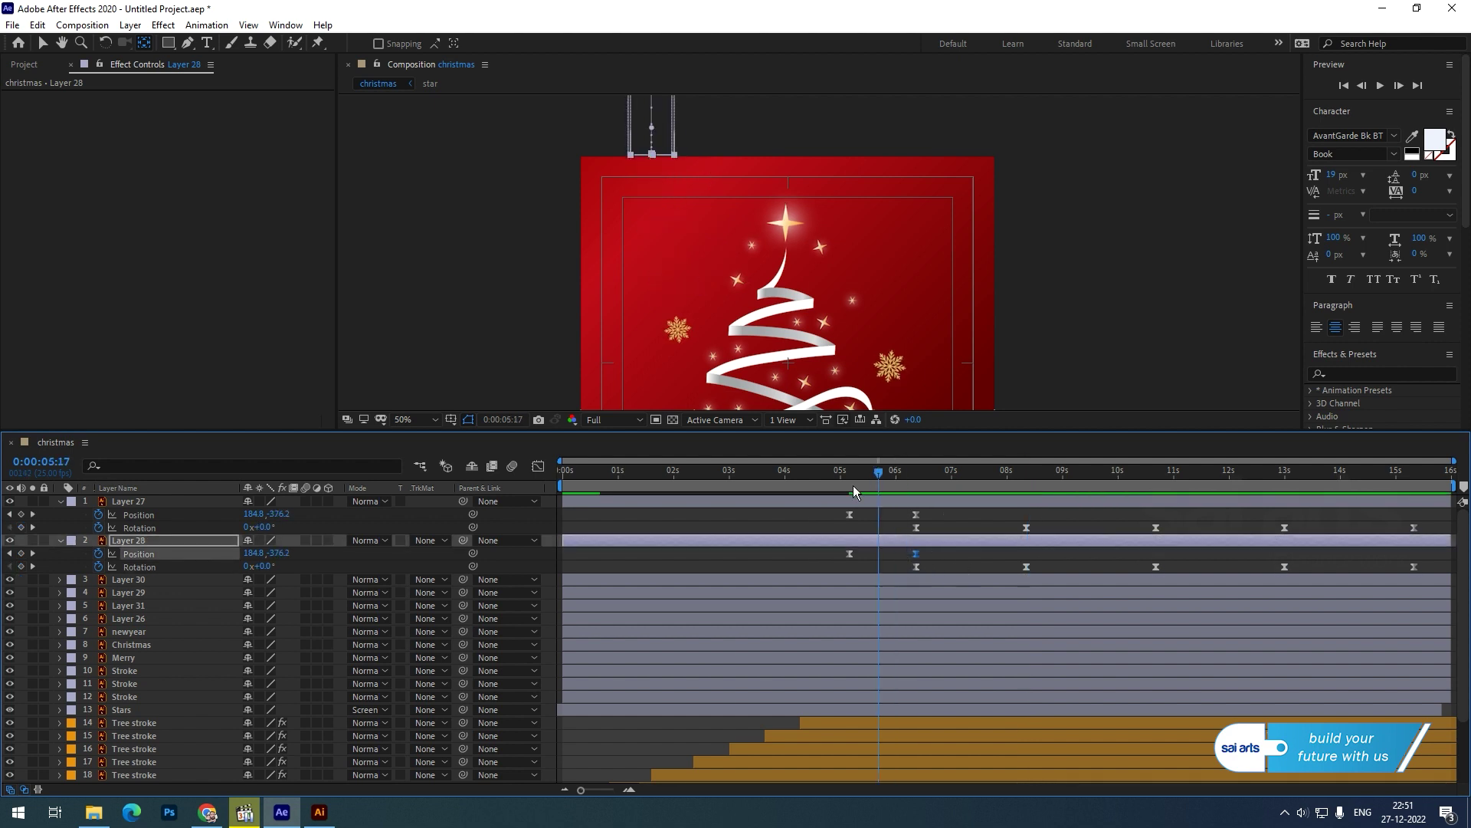
pyautogui.click(849, 488)
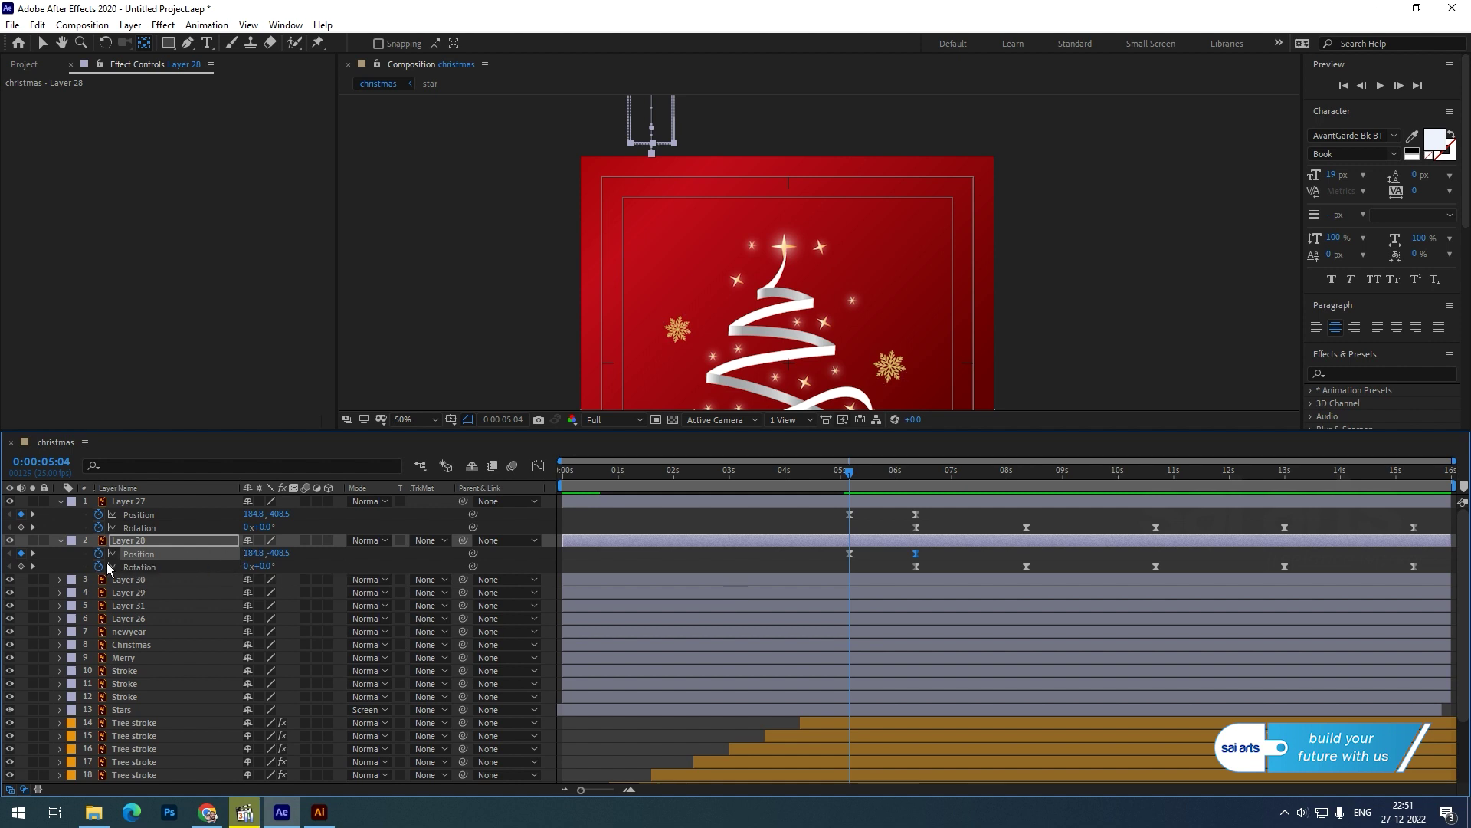
# Step: Move the right ornament back to the right side, X 875.8, and preview both ornaments
pyautogui.moveTo(254, 555); pyautogui.dragTo(735, 502)
pyautogui.press('space')
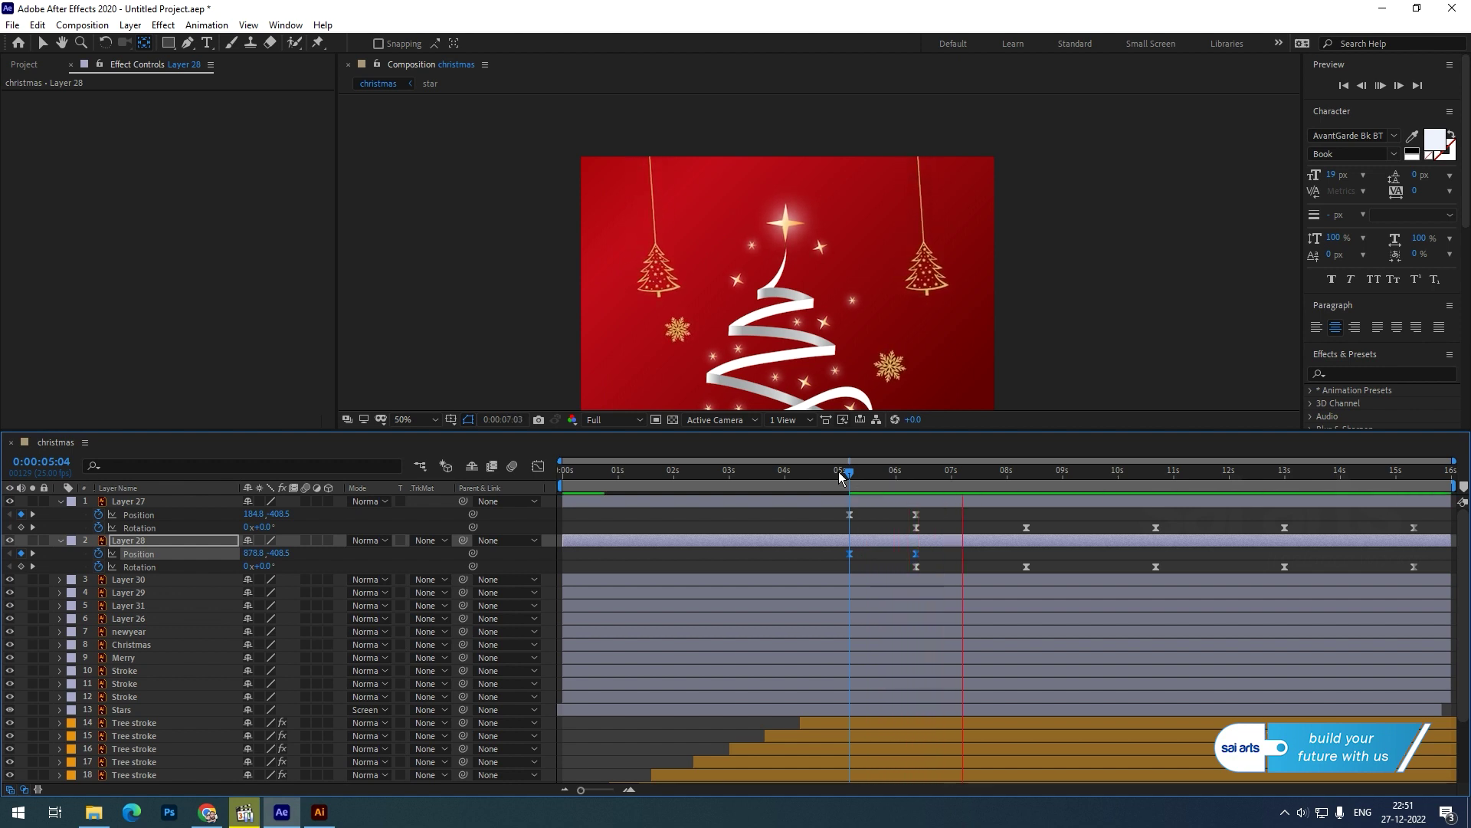
pyautogui.press('space')
# Step: Delay Layer 28's drop-and-swing by about one second and preview the staggered ornaments
pyautogui.click(949, 543)
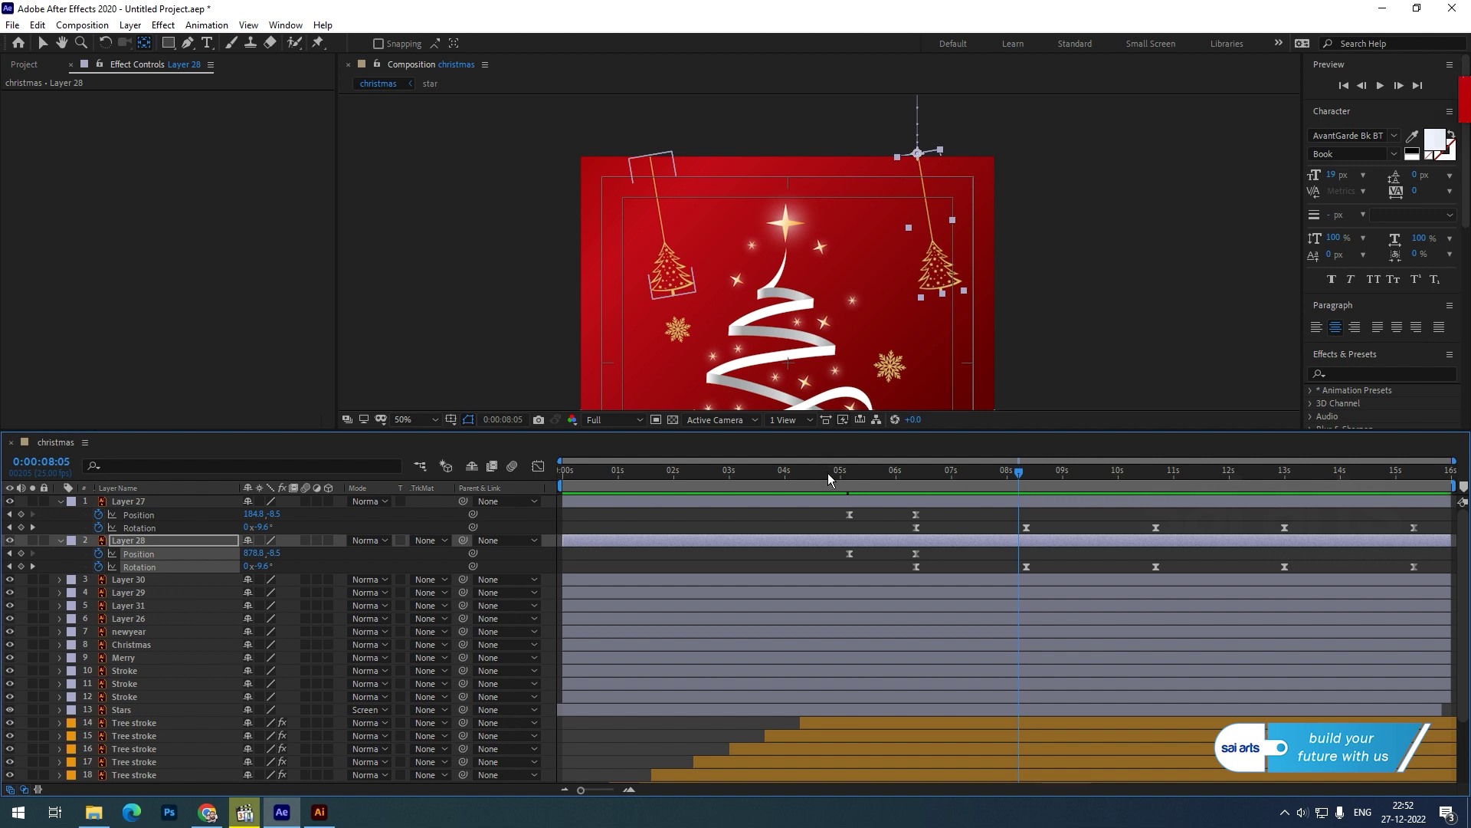
pyautogui.click(873, 473)
pyautogui.moveTo(891, 482); pyautogui.dragTo(1003, 494)
pyautogui.moveTo(940, 538); pyautogui.dragTo(1004, 540)
pyautogui.click(849, 471)
pyautogui.press('space')
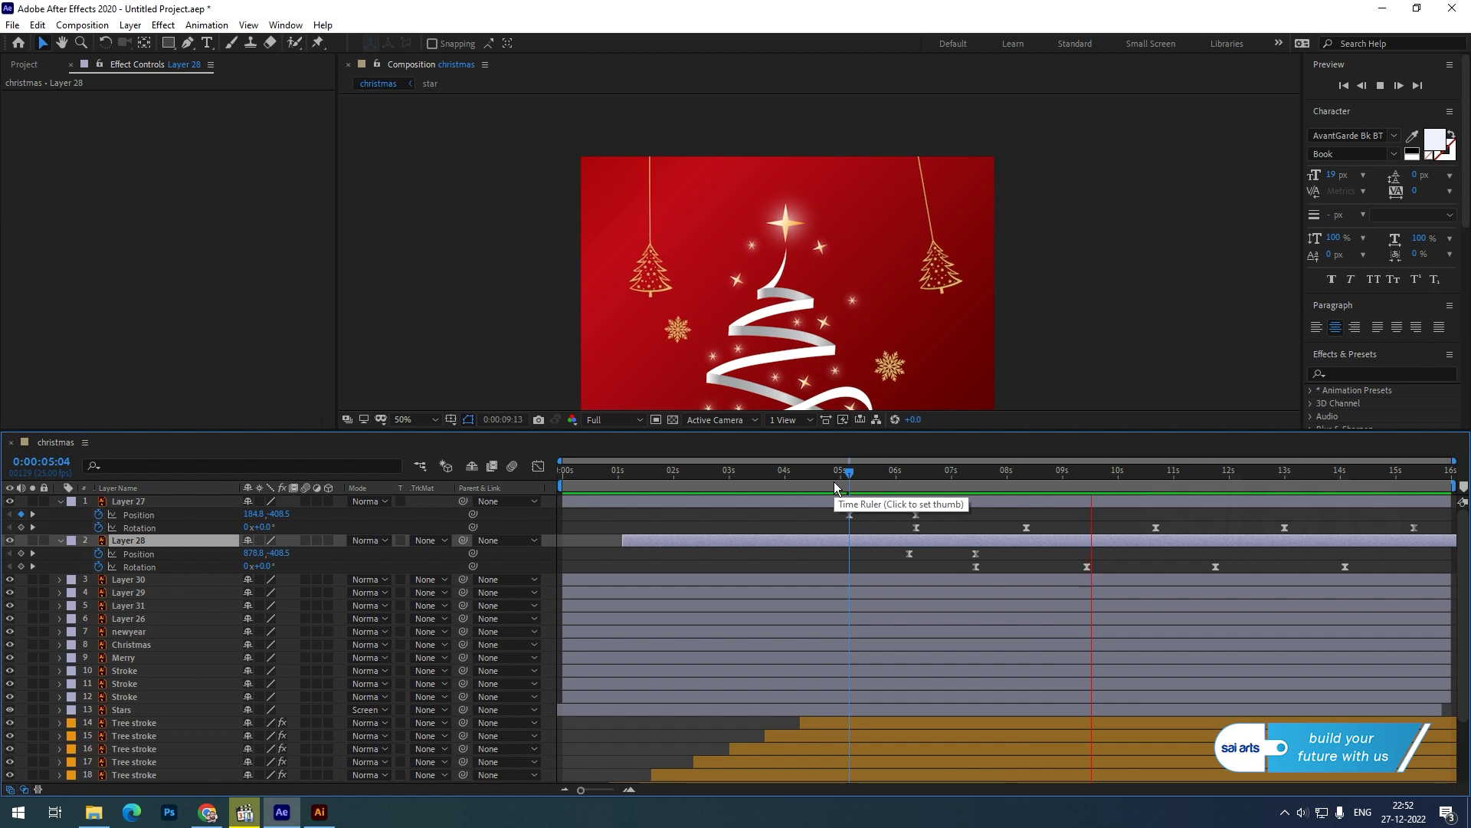
pyautogui.press('space')
# Step: Collapse Layers 27 and 28 and enlarge the viewer to frame the greeting text
pyautogui.moveTo(805, 282); pyautogui.dragTo(802, 119)
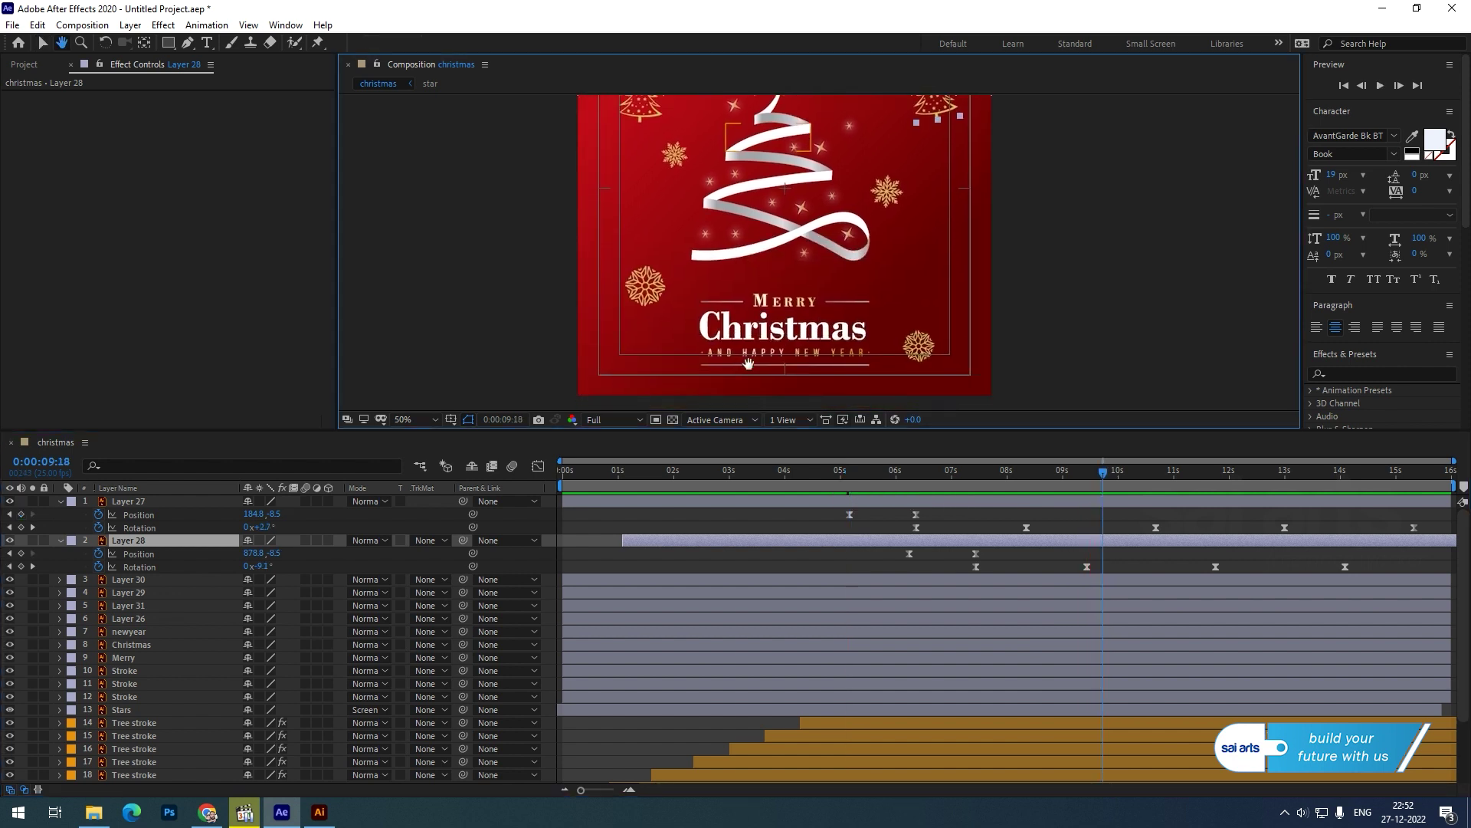
pyautogui.click(60, 502)
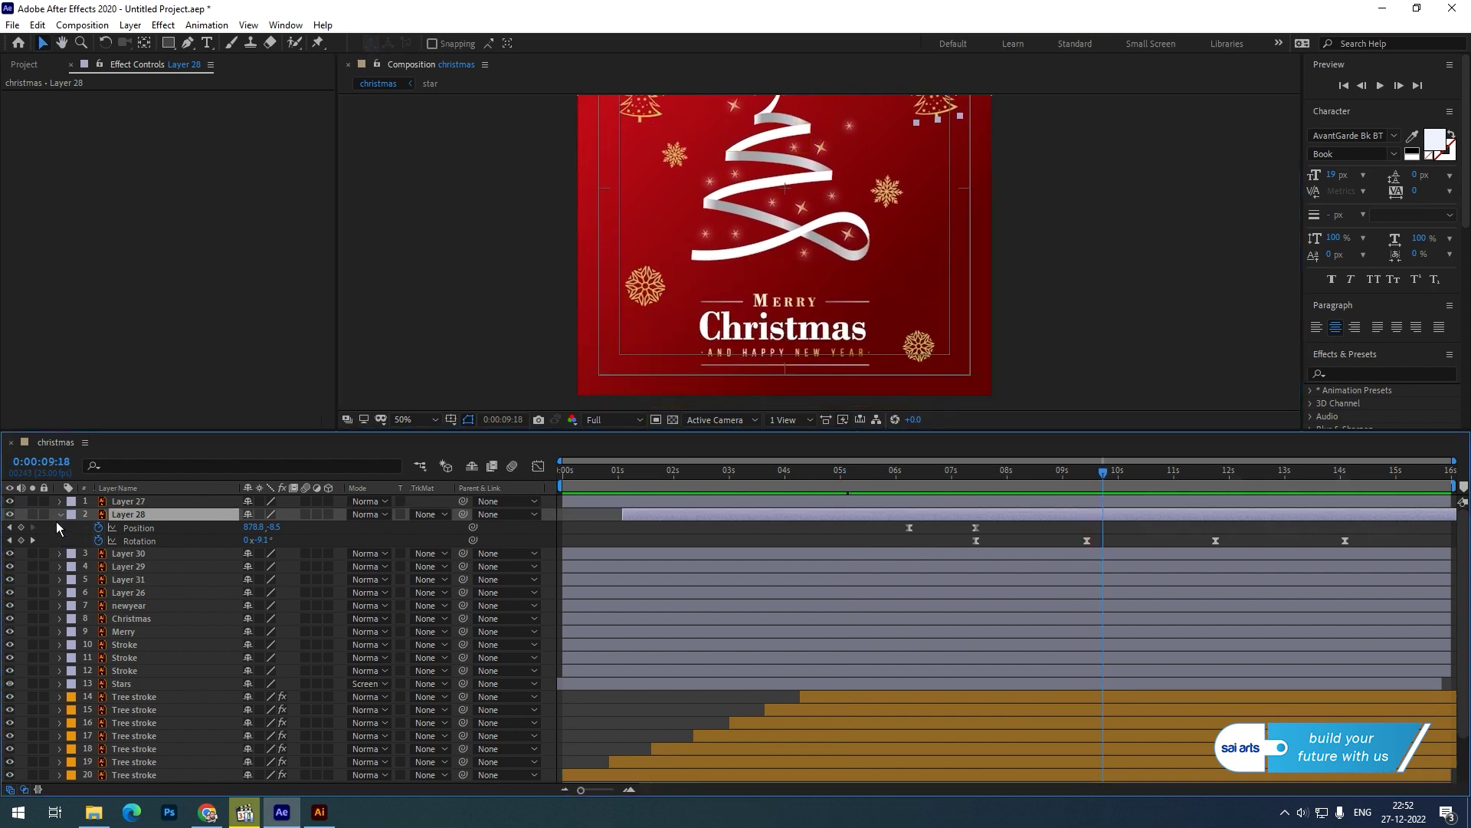
pyautogui.click(59, 516)
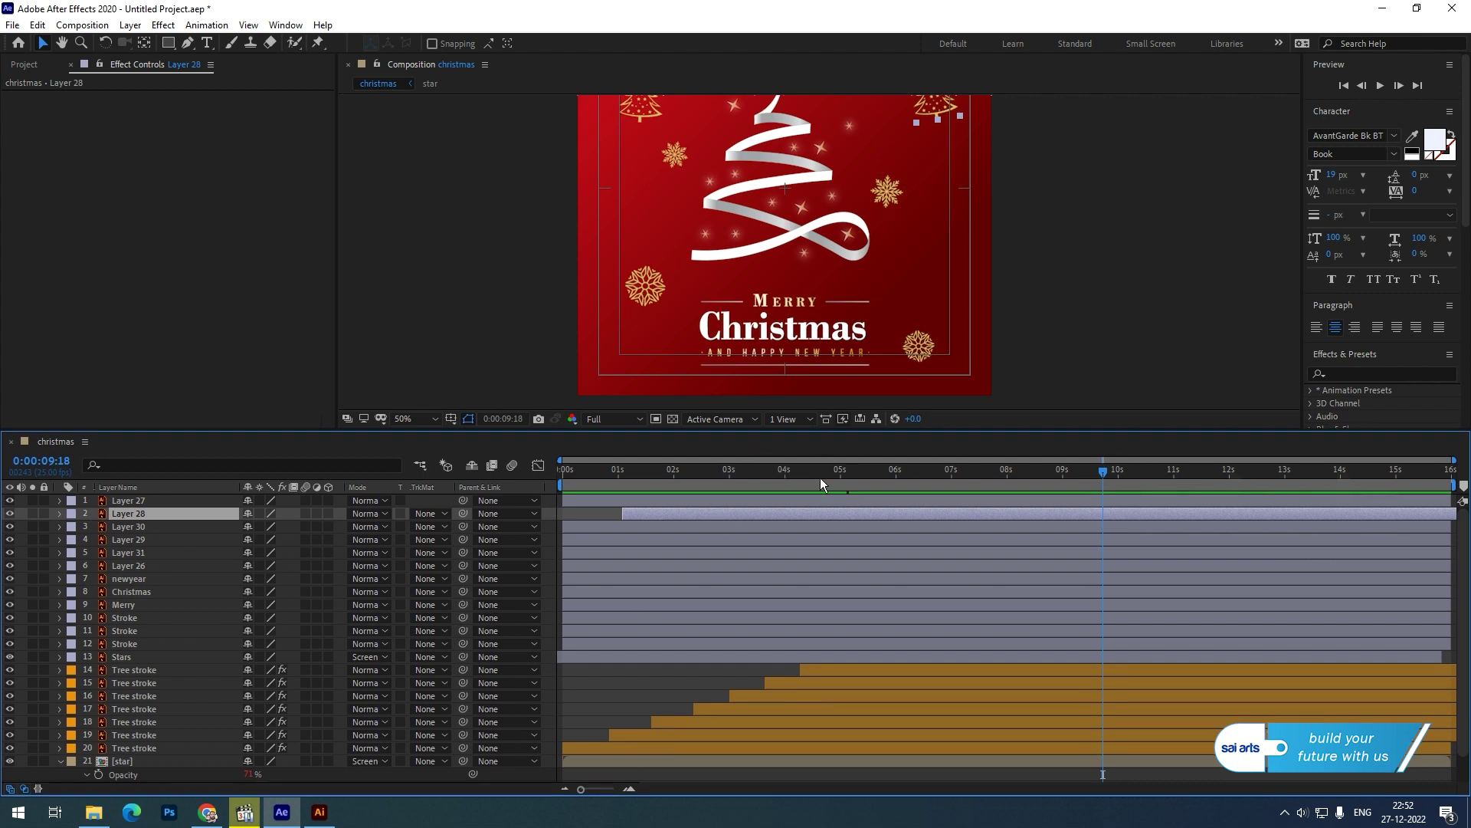
pyautogui.moveTo(819, 429); pyautogui.dragTo(812, 507)
pyautogui.scroll(2, 809, 371)
pyautogui.moveTo(809, 371); pyautogui.dragTo(850, 276)
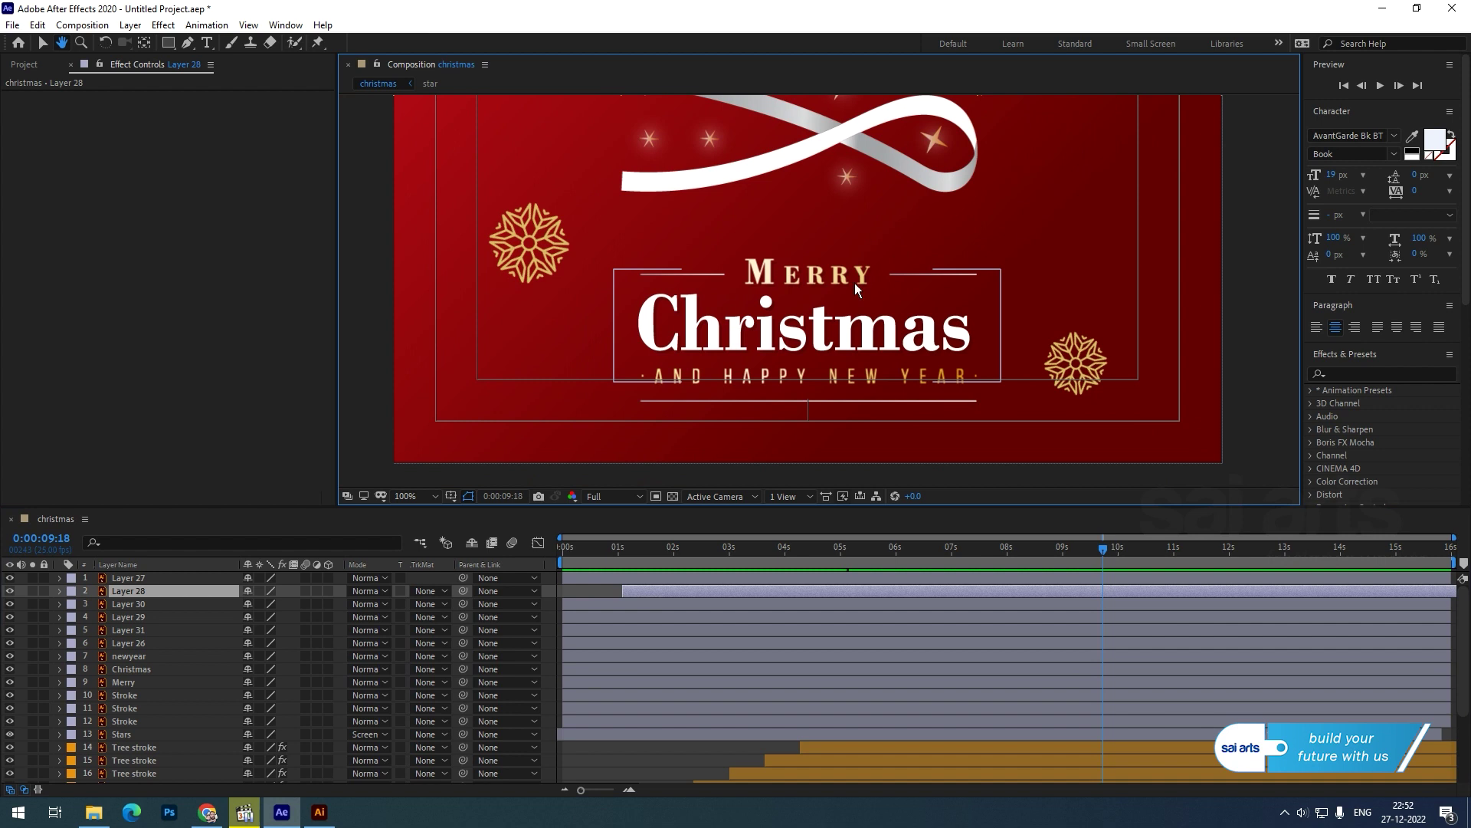
# Step: Move the newyear, Christmas and Merry text layers to the top of the stack
pyautogui.click(127, 656)
pyautogui.keyDown('shift'); pyautogui.click(127, 682); pyautogui.keyUp('shift')
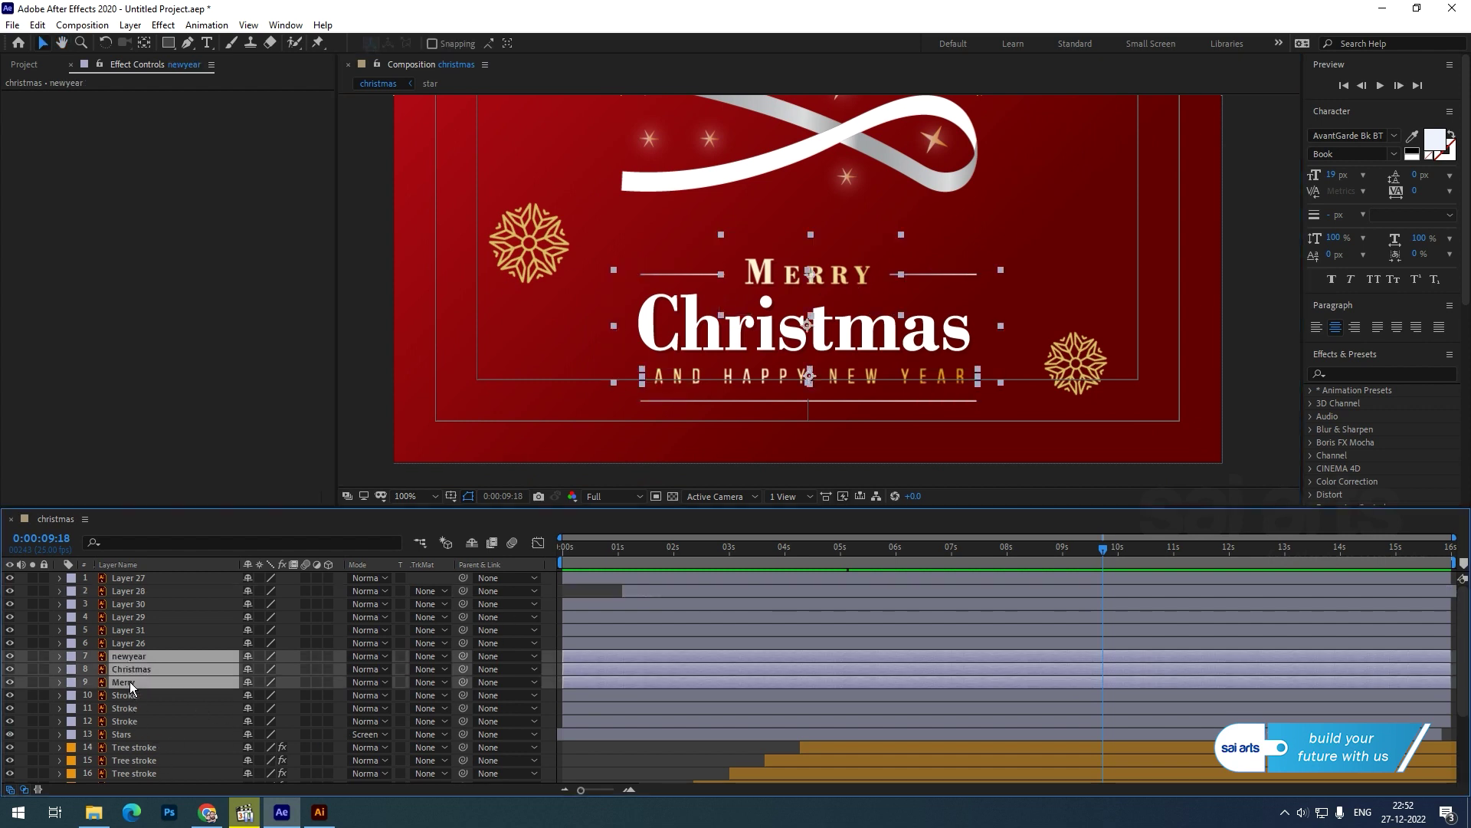
pyautogui.hotkey('ctrl', 'shift', ']')
pyautogui.moveTo(650, 507); pyautogui.dragTo(646, 573)
pyautogui.click(356, 325)
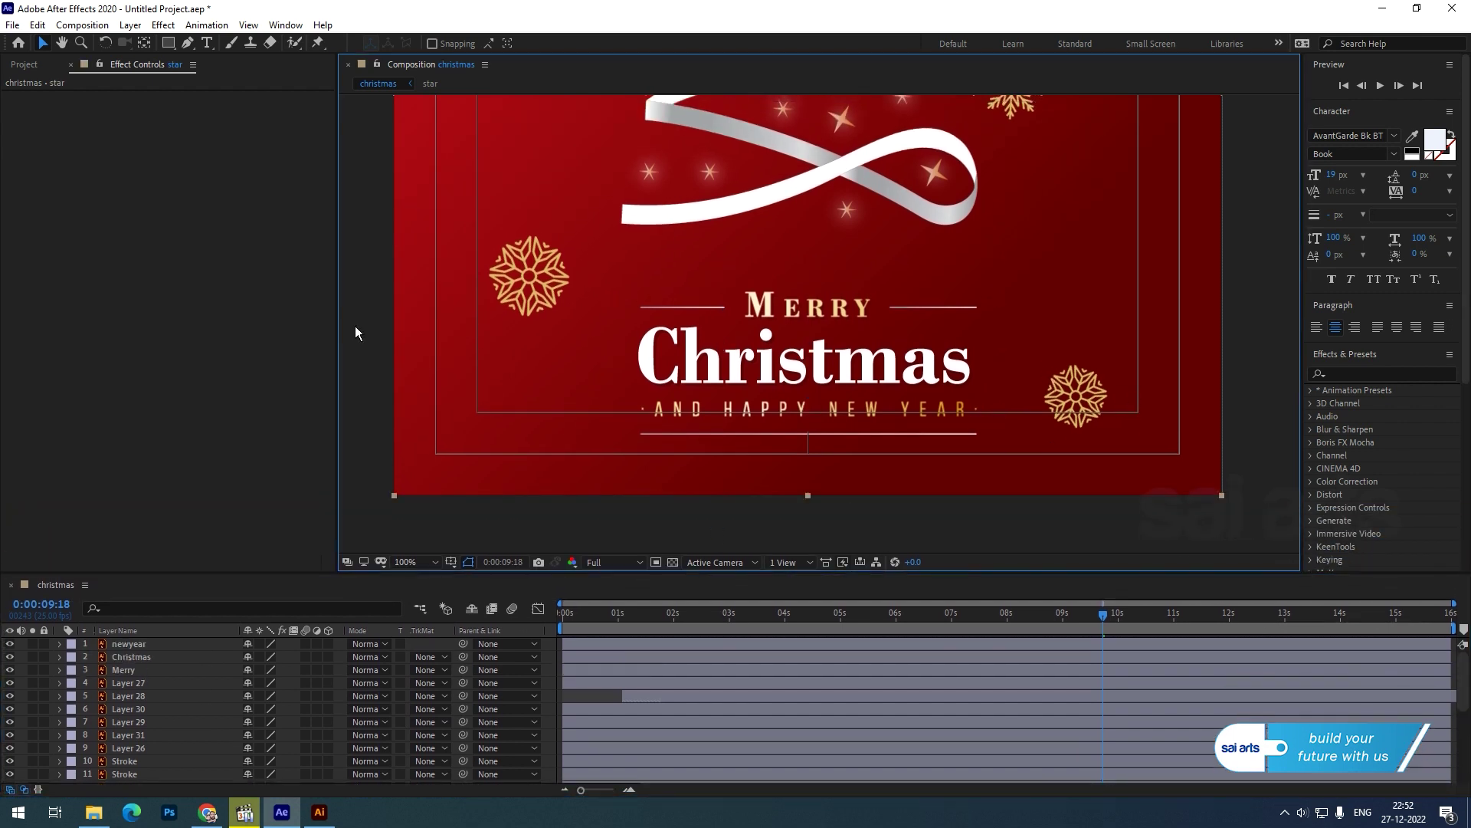
# Step: Draw a lime-green rectangle shape layer above MERRY, discarding an accidental mask on the star layer
pyautogui.click(168, 43)
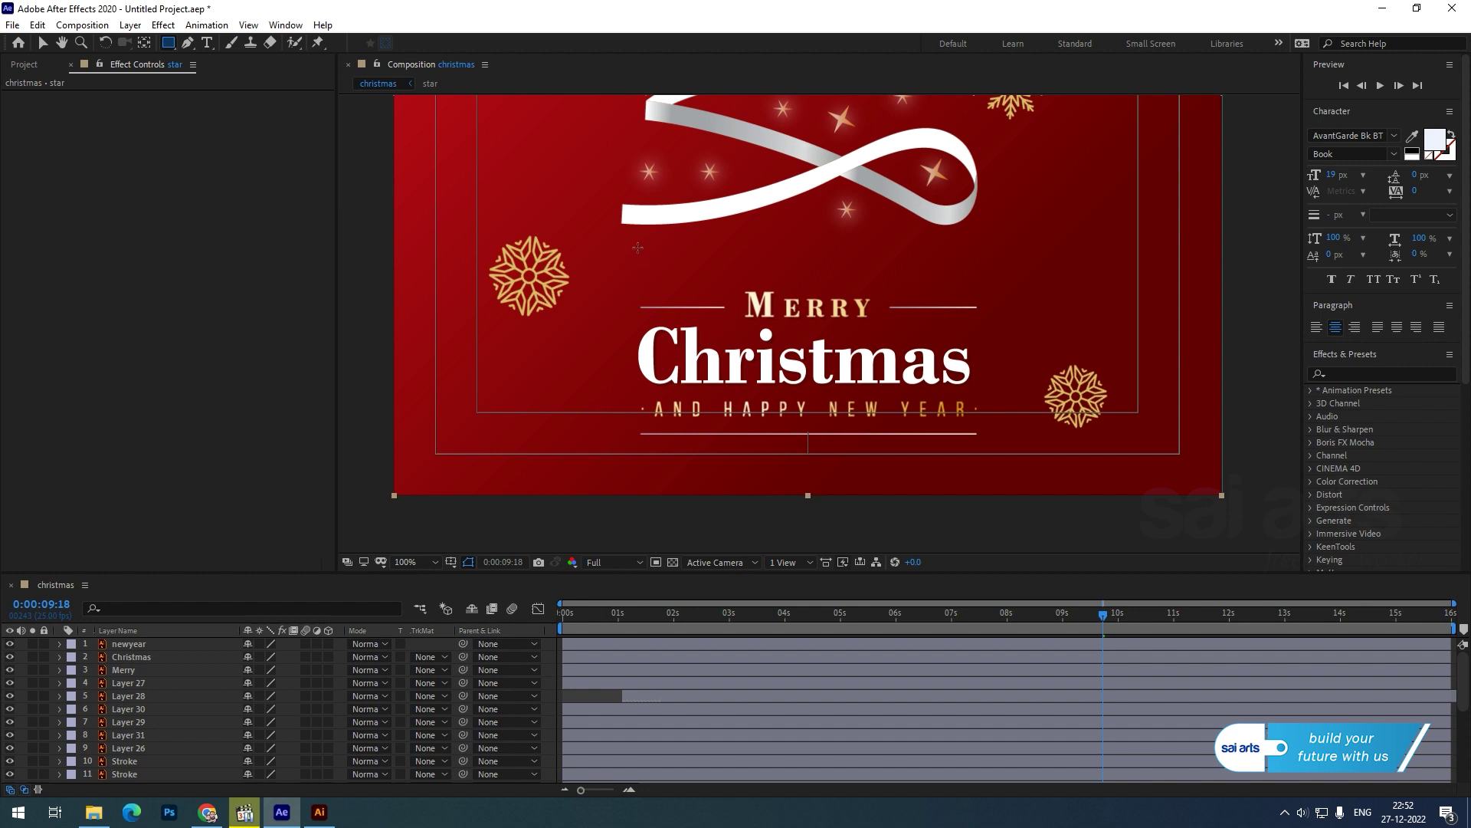
pyautogui.moveTo(636, 240); pyautogui.dragTo(886, 279)
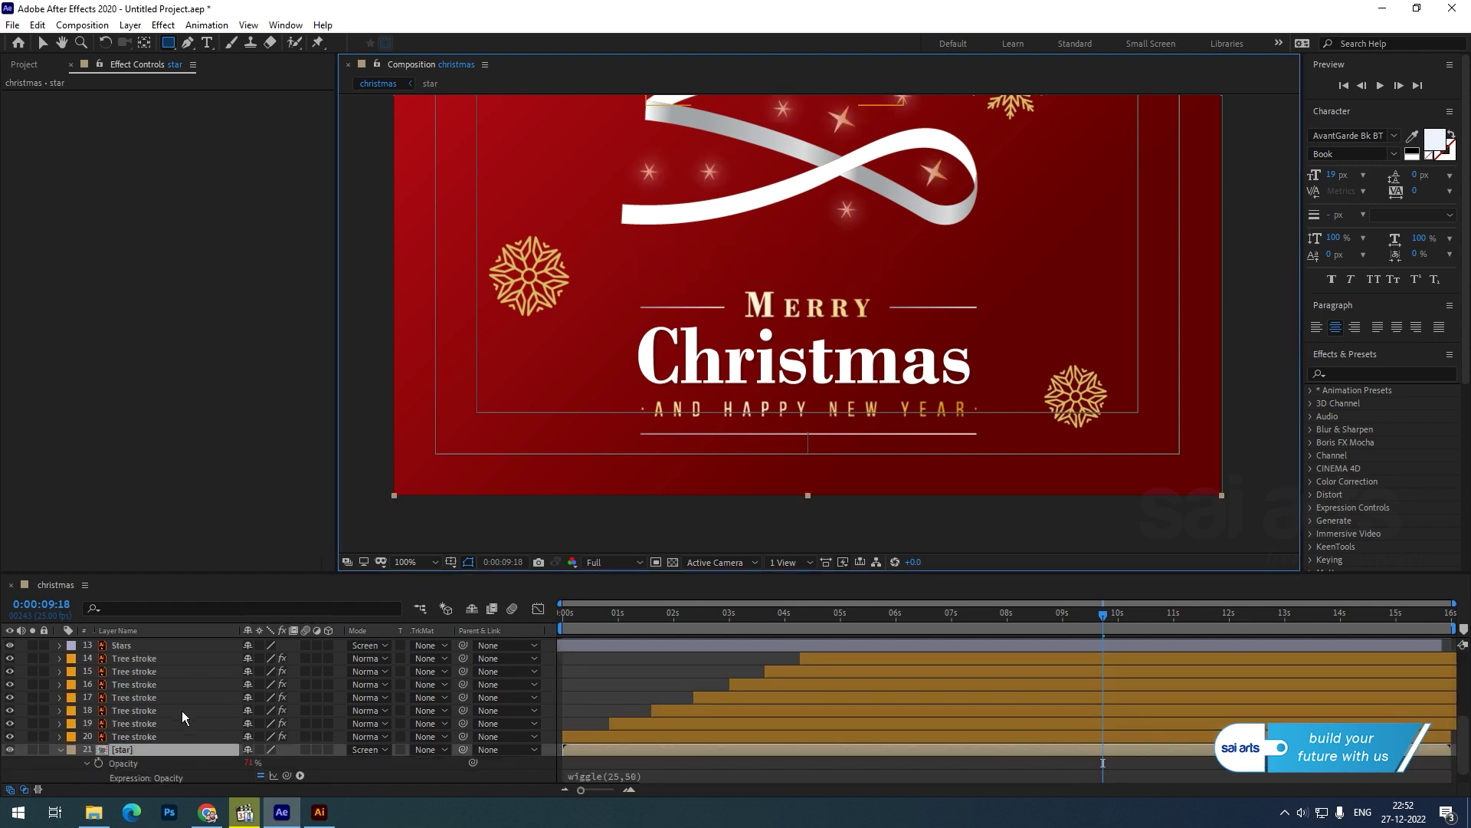
pyautogui.press('v')
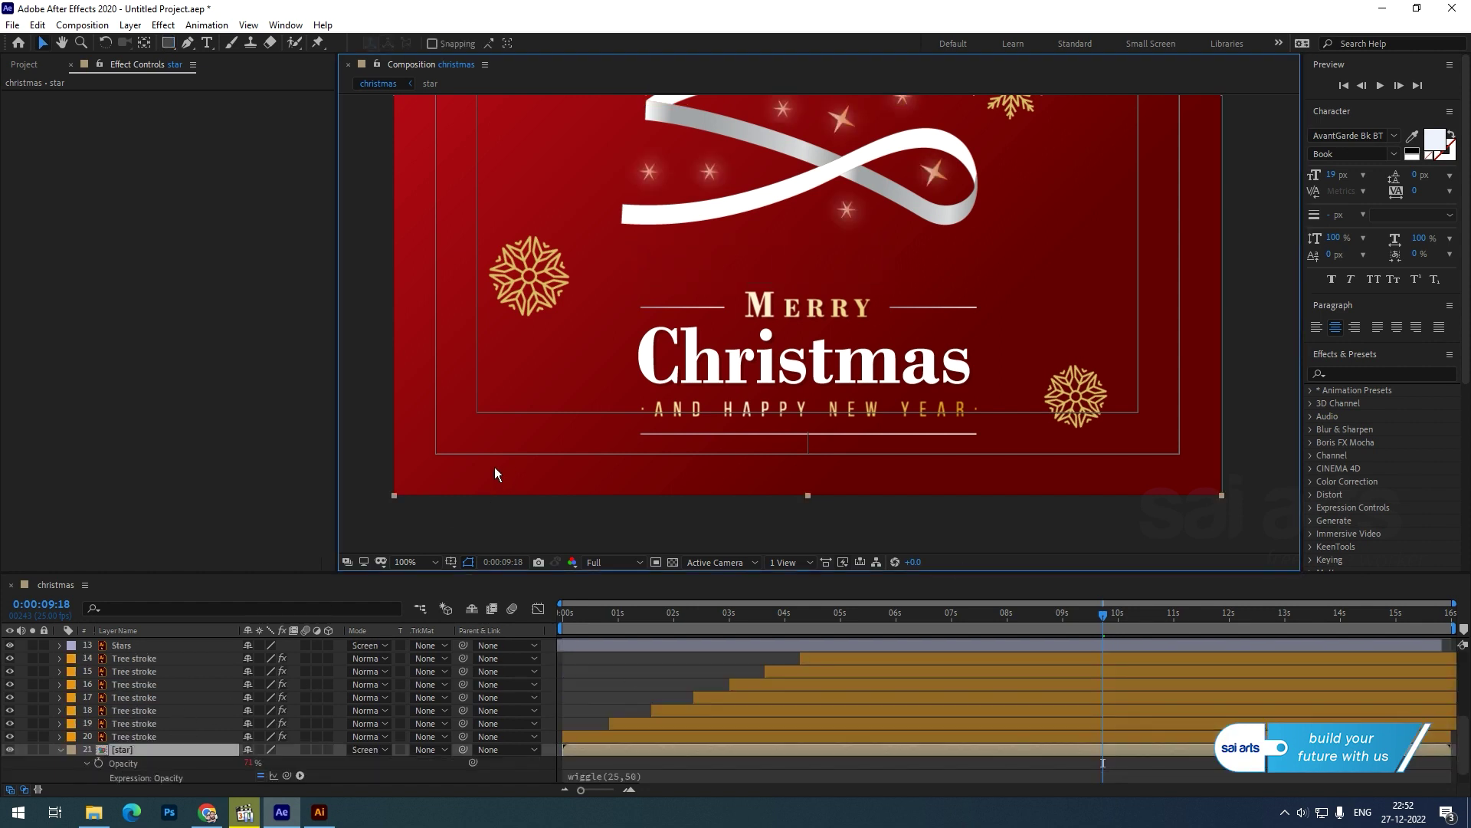
pyautogui.click(429, 531)
pyautogui.click(173, 44)
pyautogui.moveTo(617, 230); pyautogui.dragTo(998, 289)
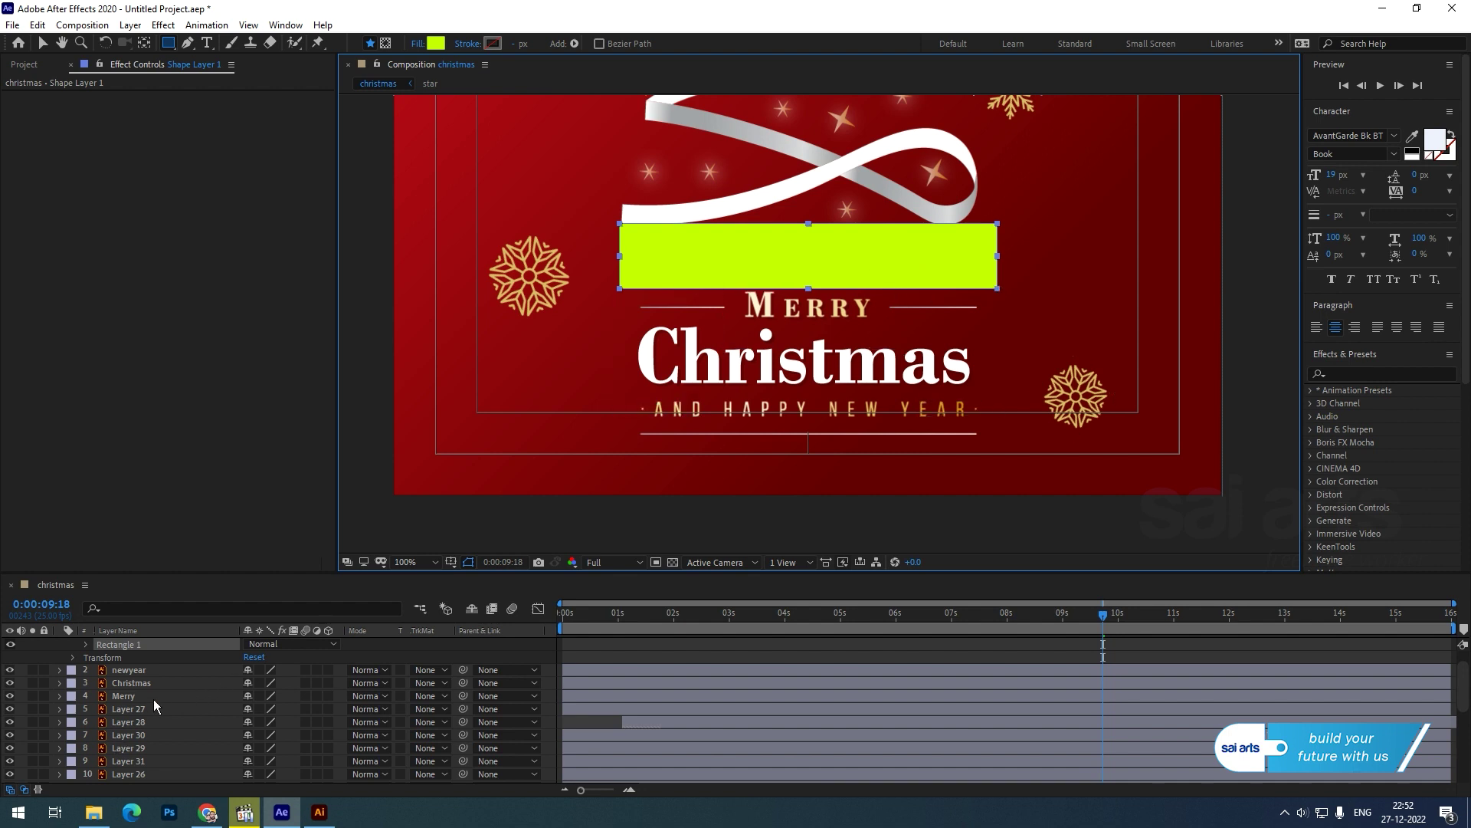
# Step: Place Merry just under the rectangle layer and rename the rectangle 'marry matte'
pyautogui.click(127, 696)
pyautogui.moveTo(129, 697); pyautogui.dragTo(79, 657)
pyautogui.click(63, 650)
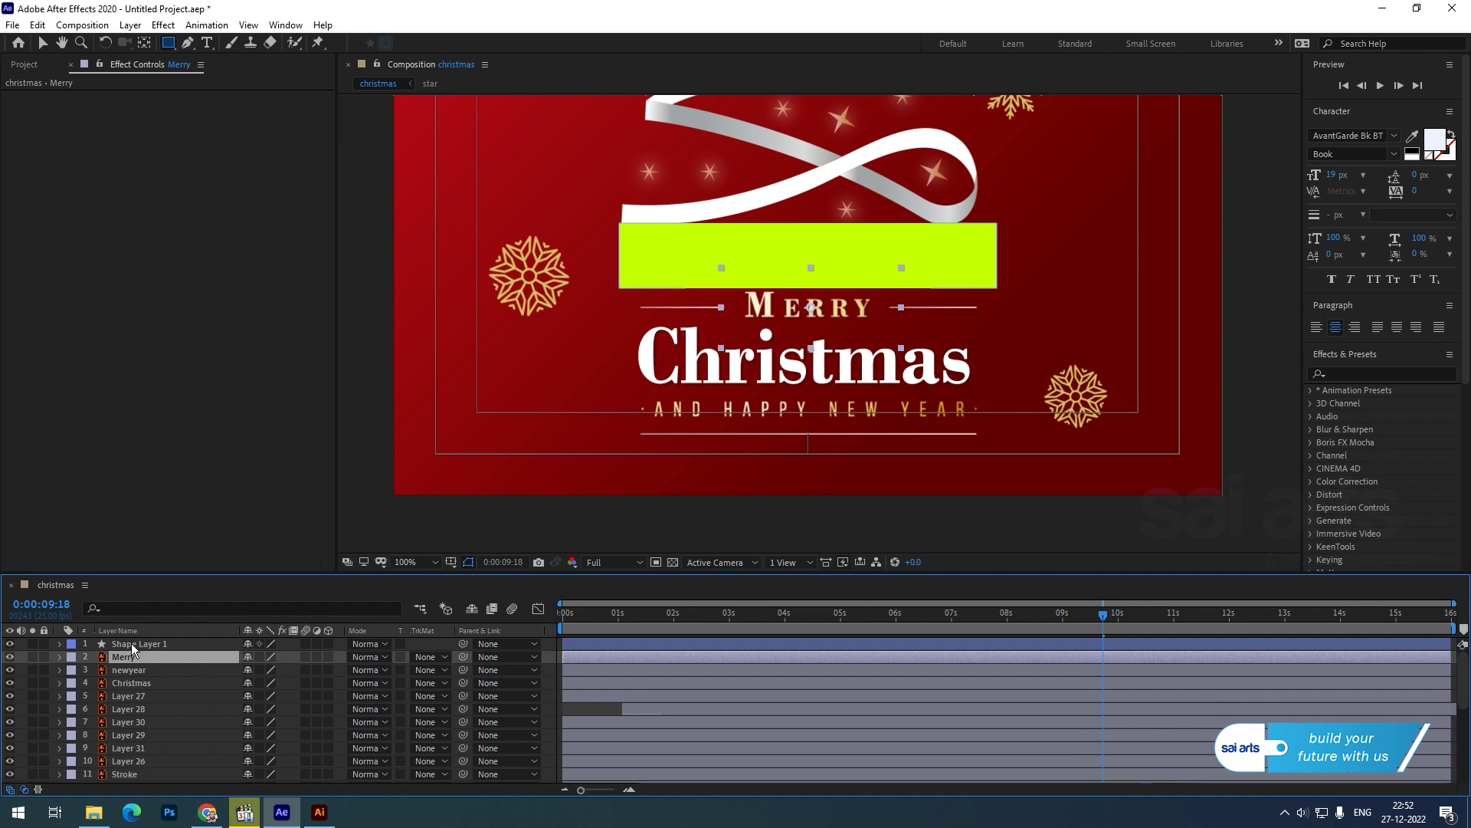
pyautogui.click(145, 644)
pyautogui.press('Return')
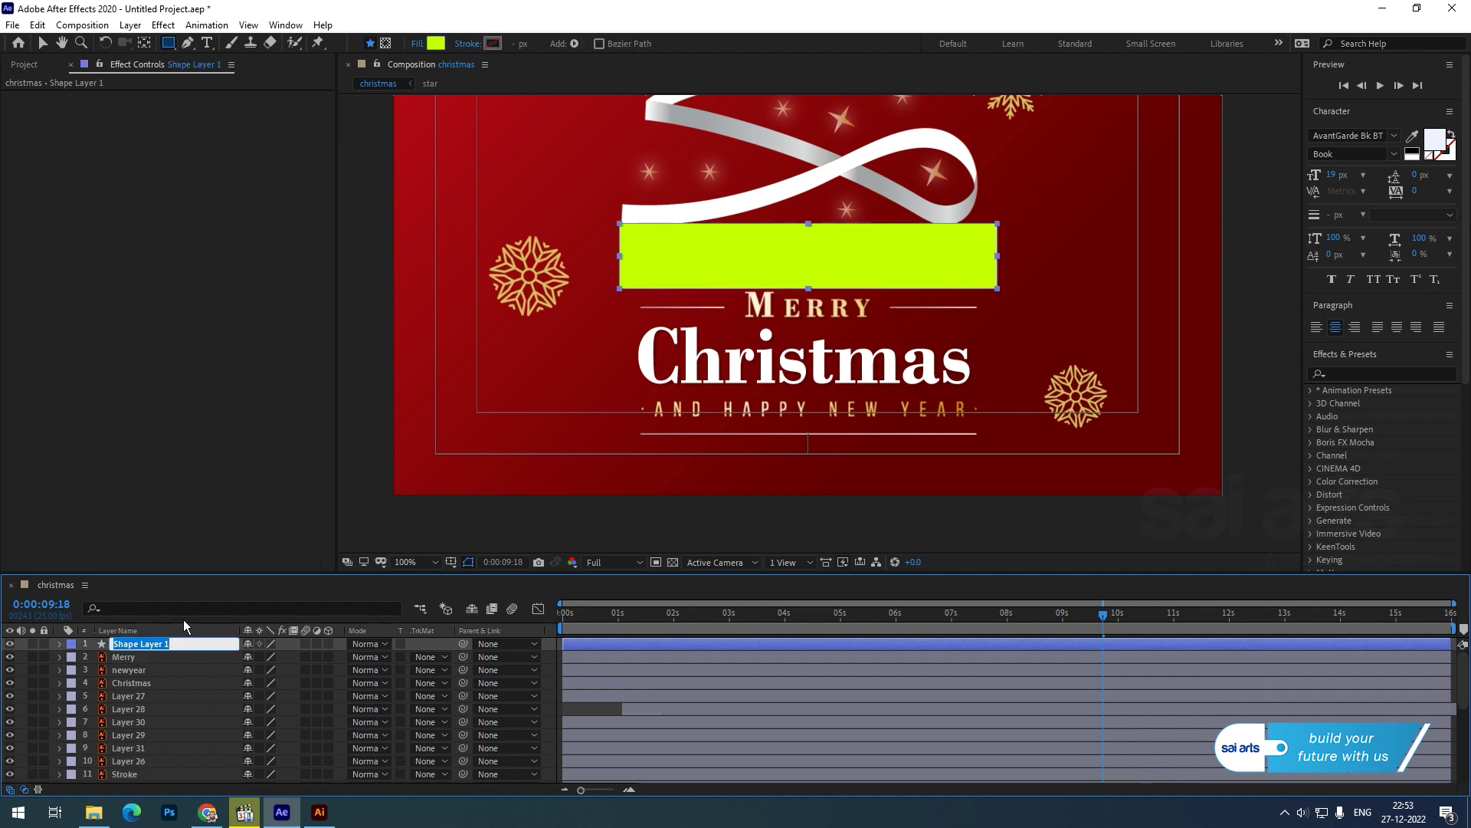
pyautogui.write('marry matte')
pyautogui.press('Return')
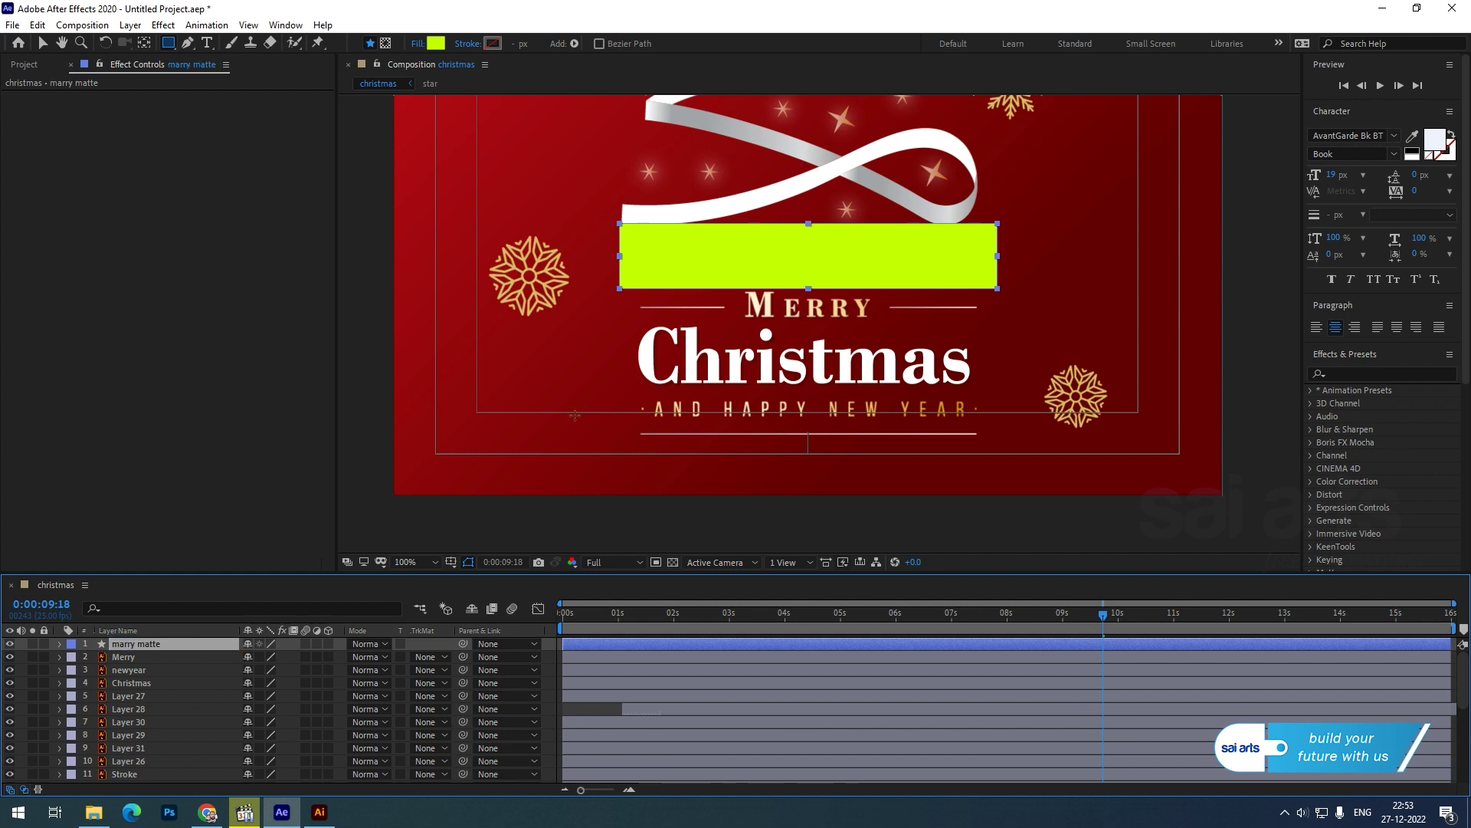
pyautogui.click(534, 529)
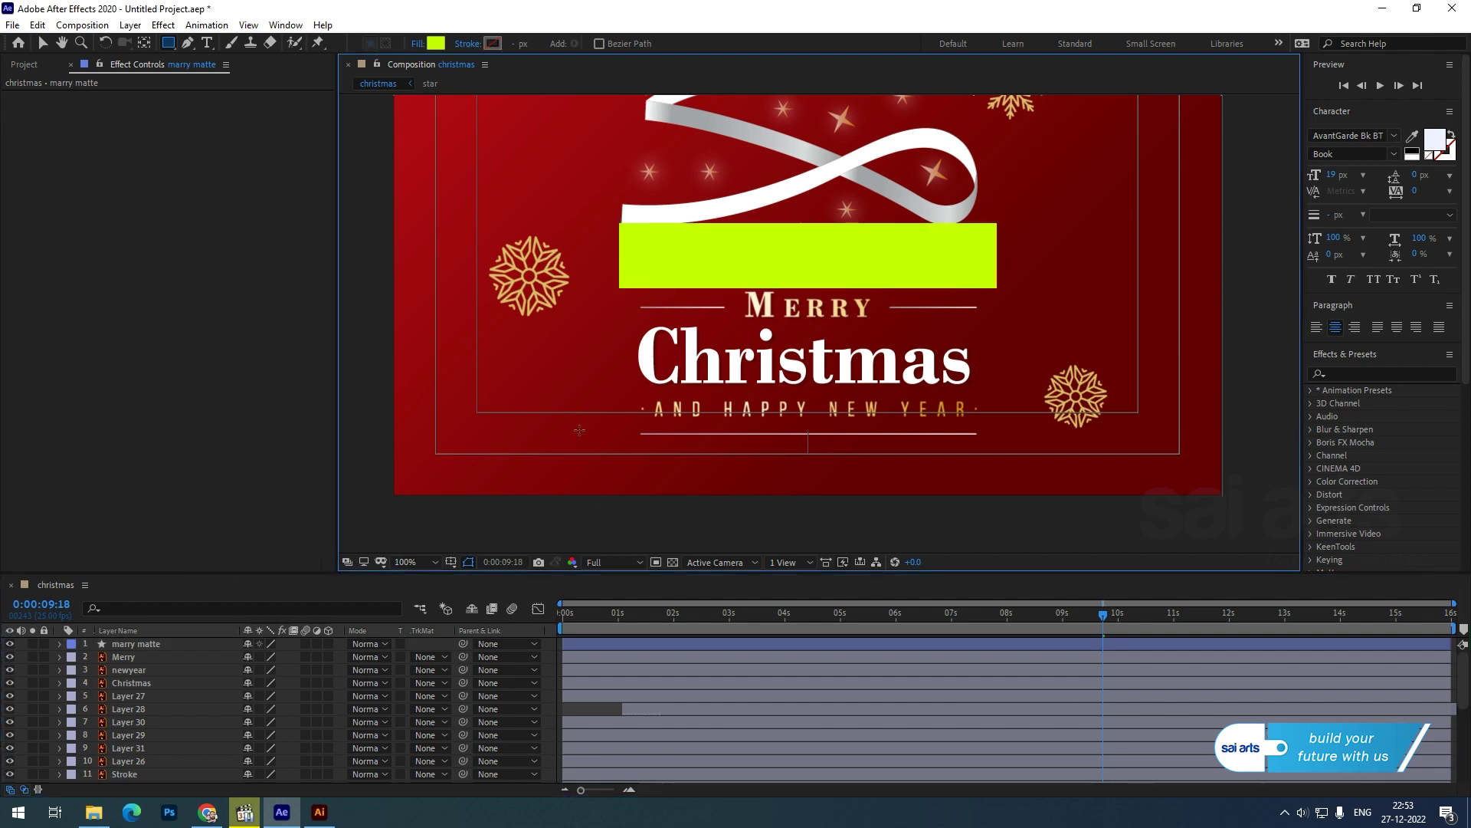
# Step: Draw a rectangle over AND HAPPY NEW YEAR, name it 'xmas matte', and stack it above Christmas
pyautogui.moveTo(527, 387); pyautogui.dragTo(1059, 473)
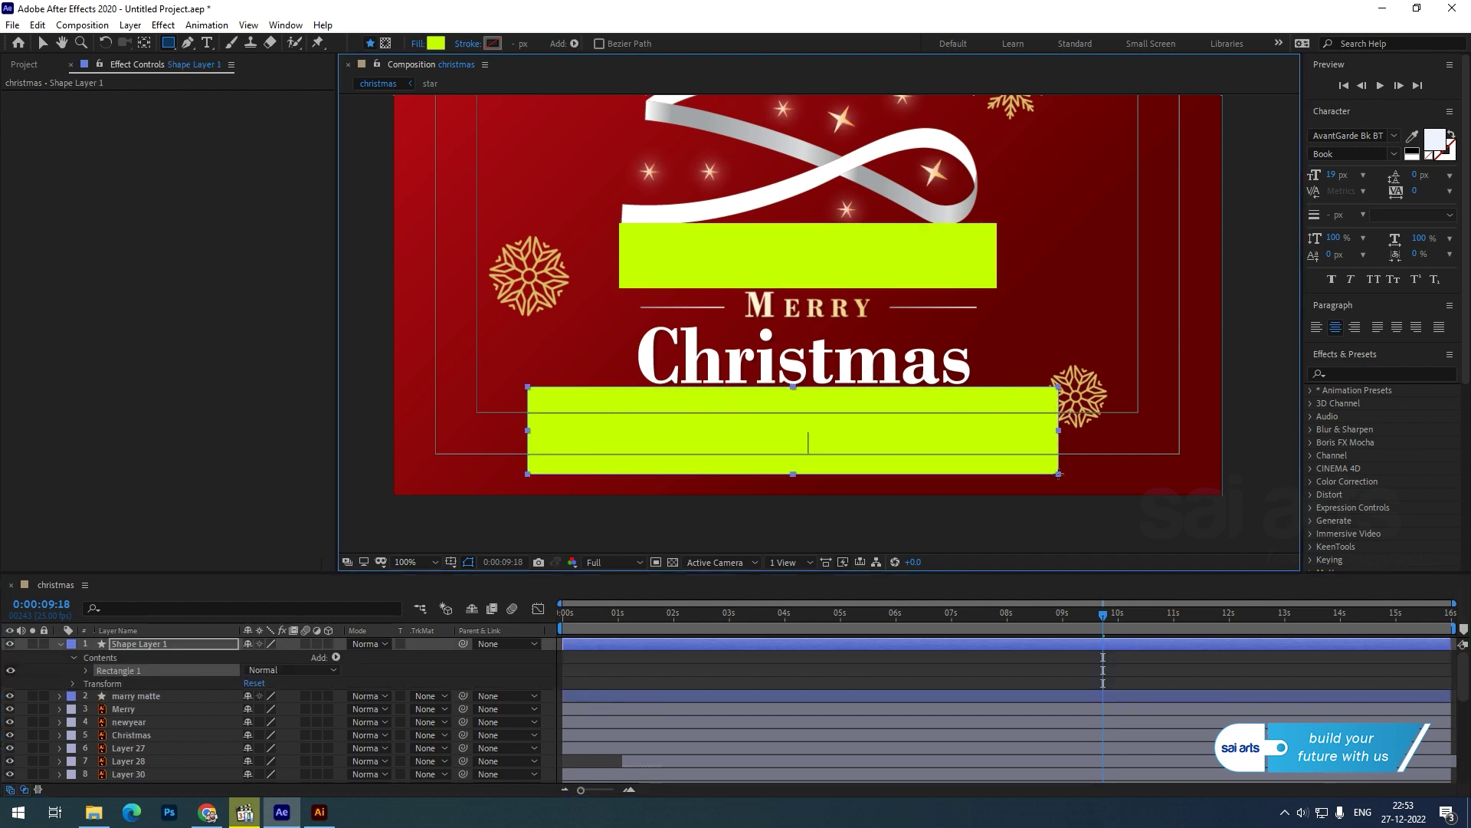
pyautogui.rightClick(148, 651)
pyautogui.click(192, 619)
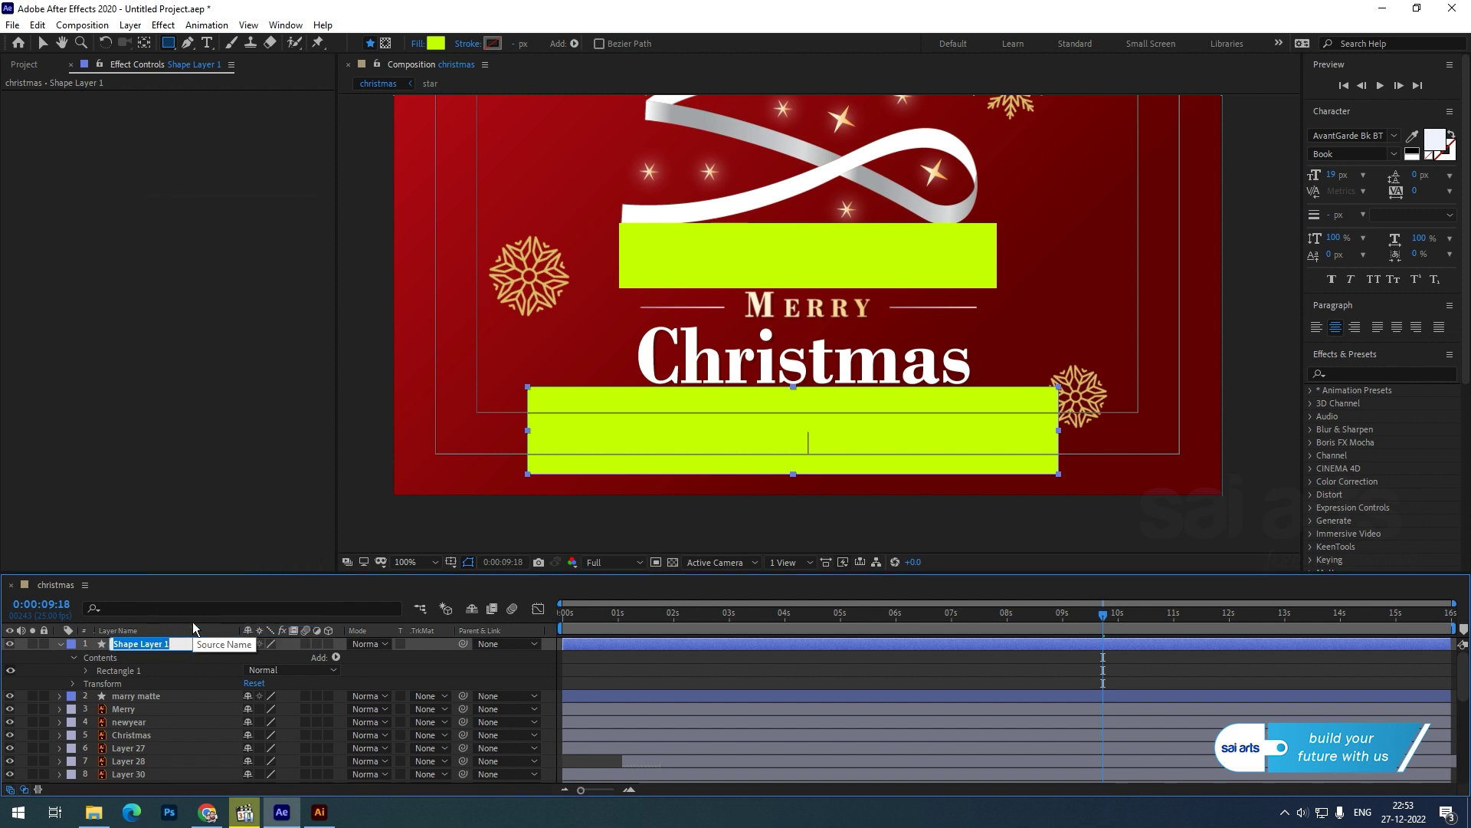
pyautogui.write('xmas matte')
pyautogui.press('Return')
pyautogui.moveTo(157, 645); pyautogui.dragTo(161, 730)
pyautogui.click(61, 683)
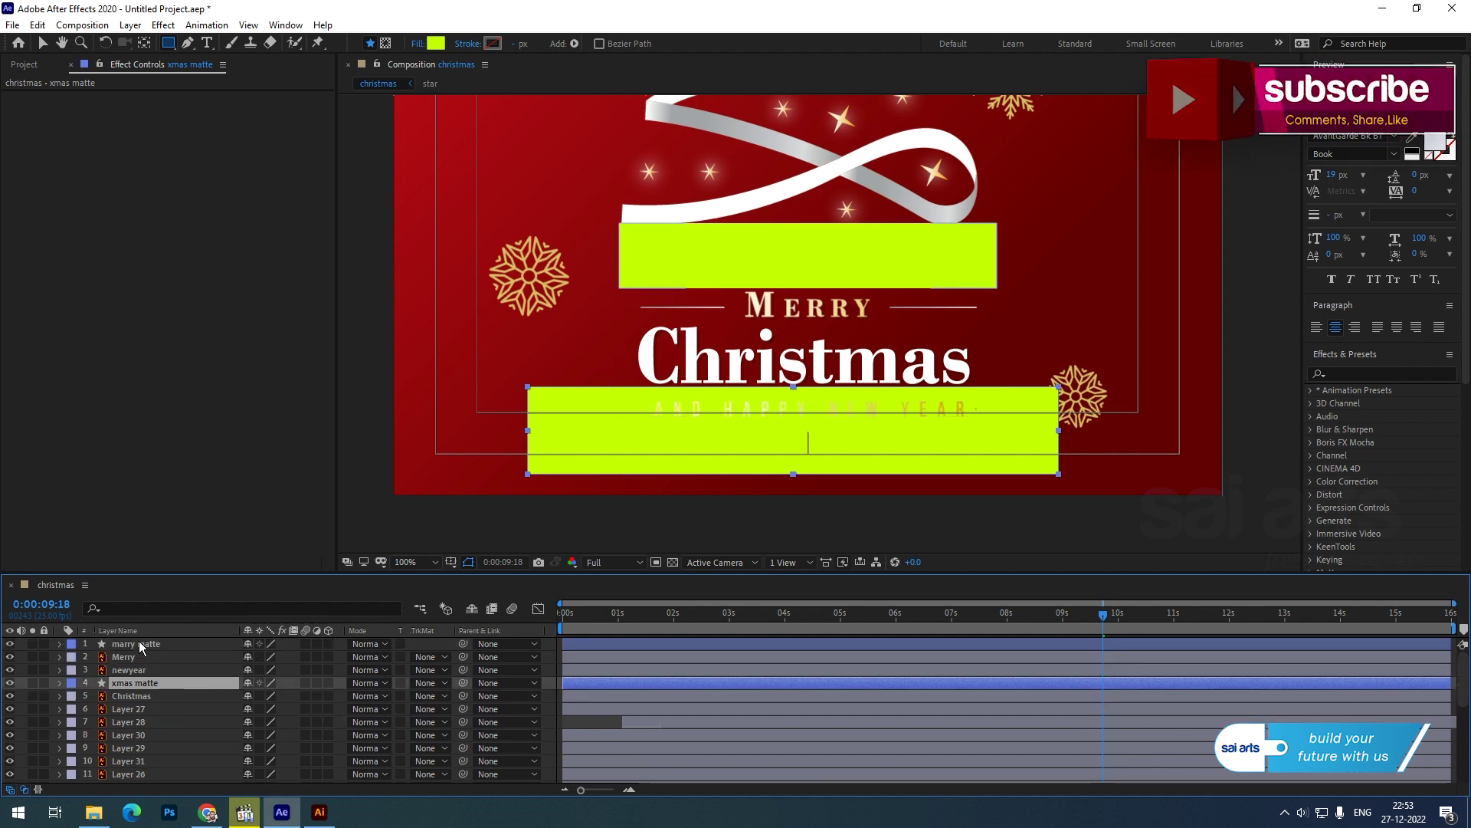
pyautogui.click(46, 44)
pyautogui.click(121, 658)
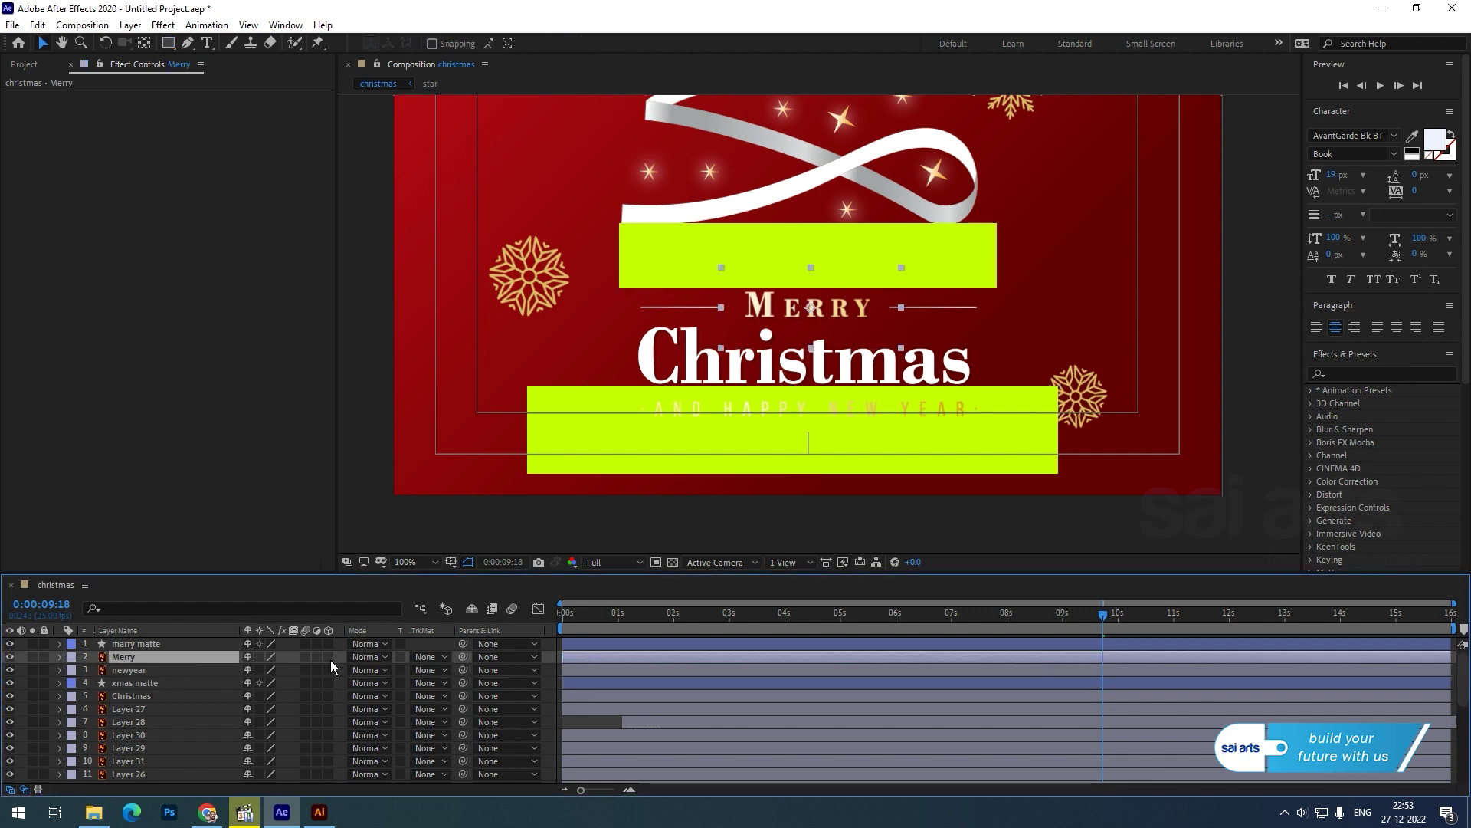
# Step: Keyframe Merry's Position, starting 90 px lower at 8:17
pyautogui.press('p')
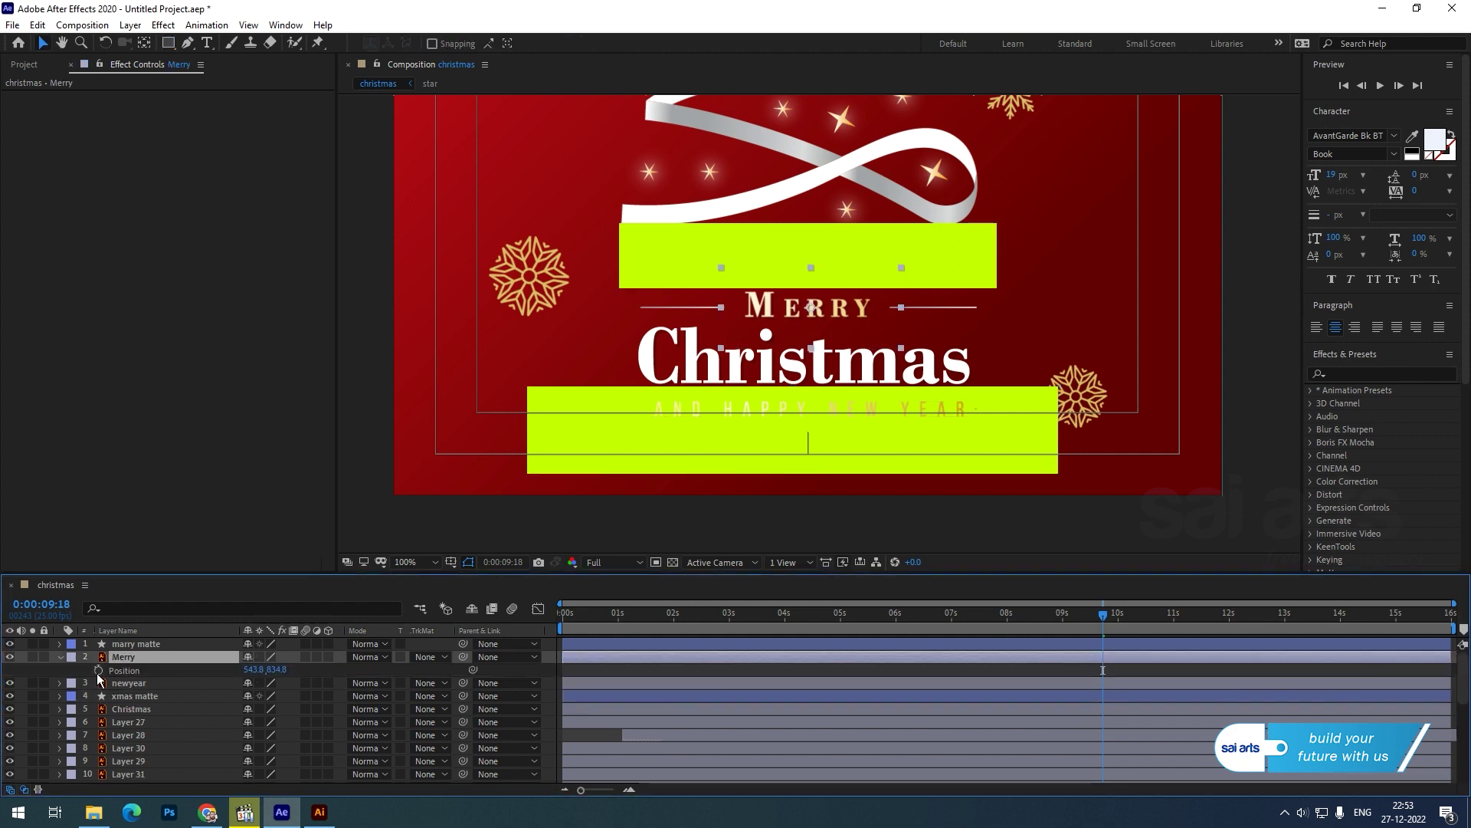
pyautogui.click(98, 669)
pyautogui.moveTo(1083, 614); pyautogui.dragTo(1045, 625)
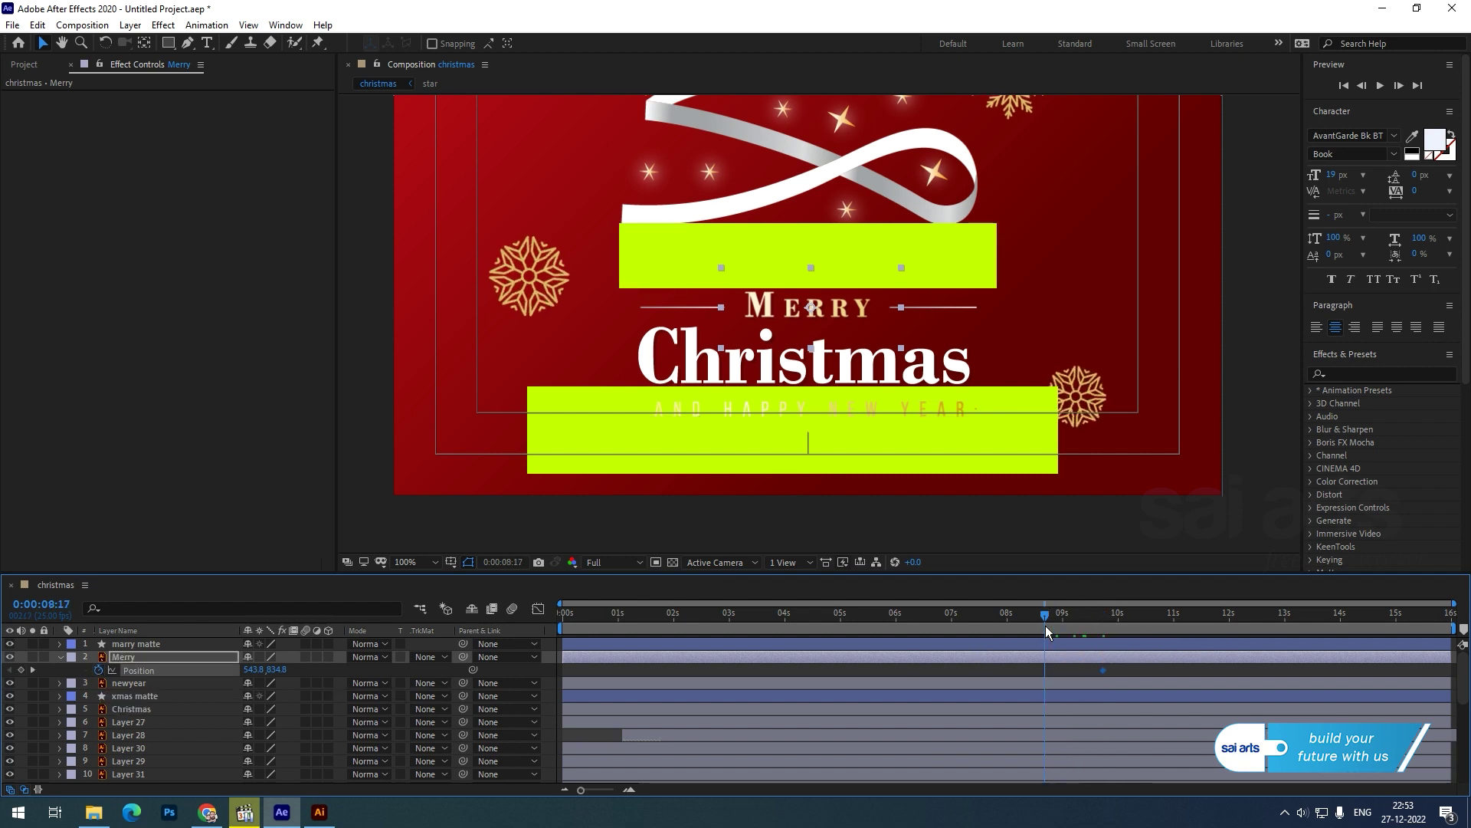
pyautogui.hotkey('shift', 'Up')
pyautogui.hotkey('shift', 'Up')
pyautogui.hotkey('shift', 'Up')
pyautogui.hotkey('shift', 'Up')
pyautogui.hotkey('shift', 'Up')
pyautogui.hotkey('shift', 'Up')
pyautogui.hotkey('shift', 'Up')
pyautogui.hotkey('shift', 'Up')
pyautogui.hotkey('shift', 'Up')
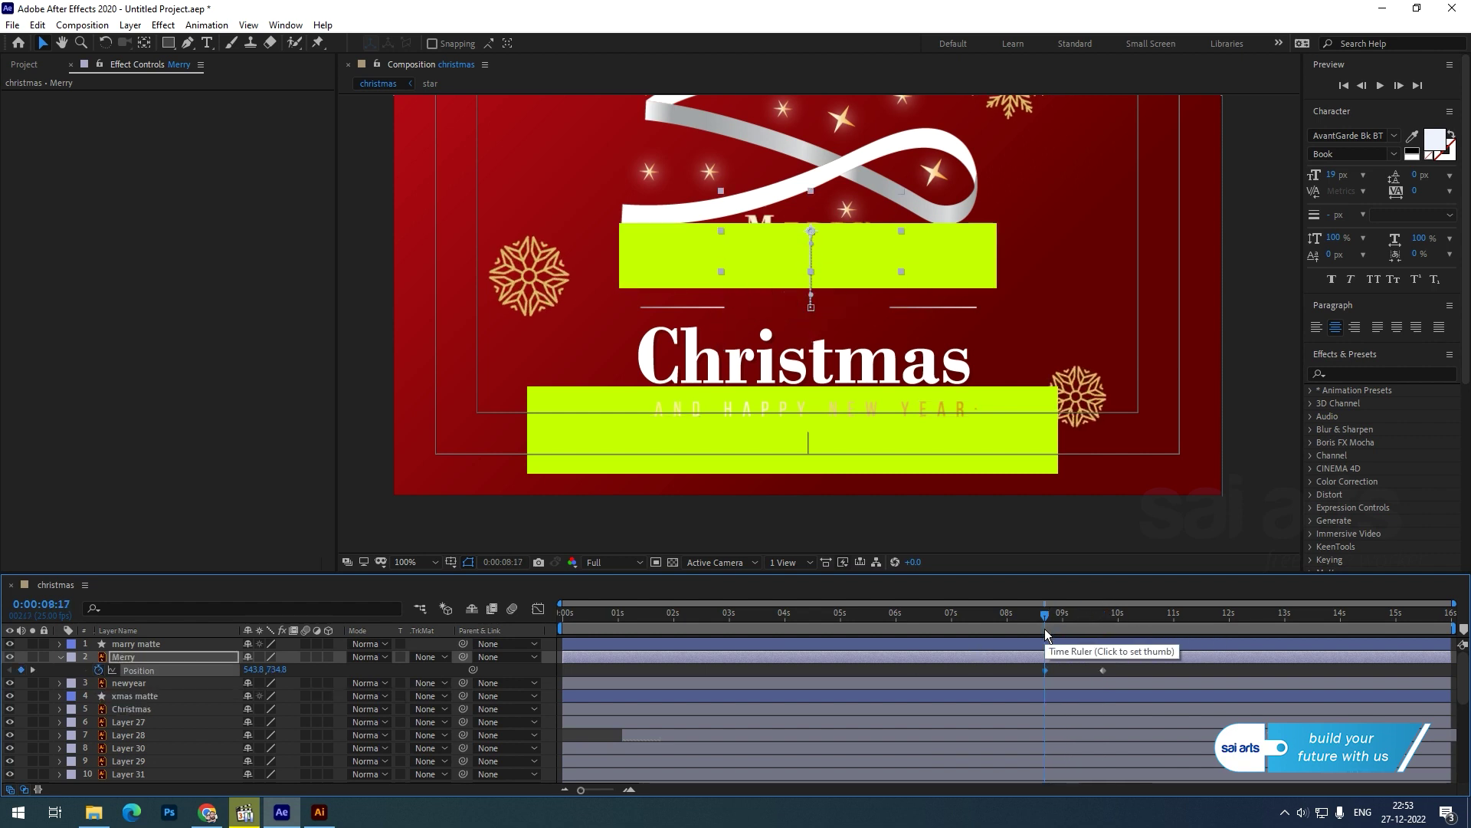
pyautogui.moveTo(1046, 619); pyautogui.dragTo(1041, 674)
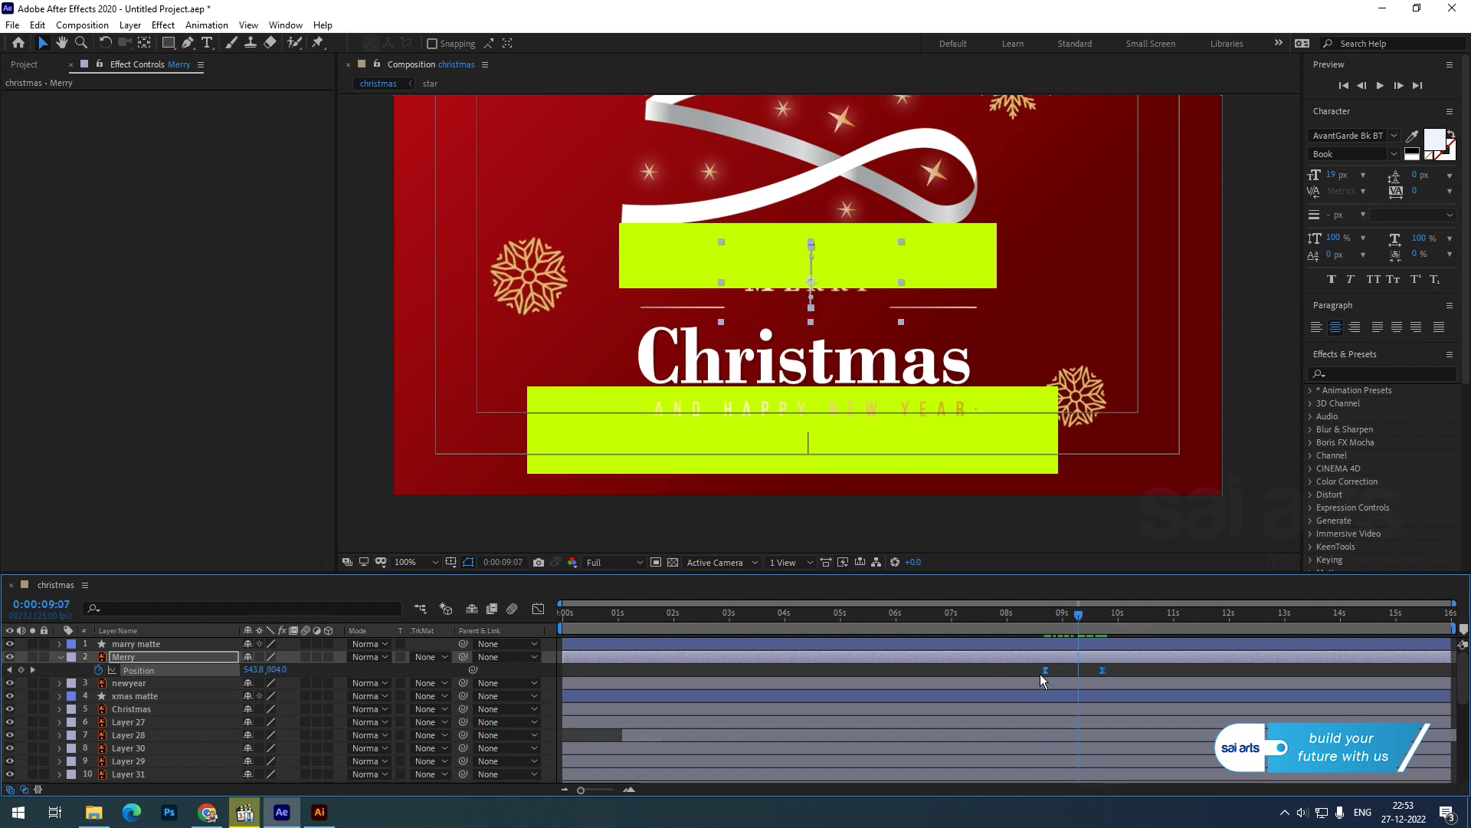
# Step: Ease Merry's starting keyframe in the speed graph and preview the slide-up from 8:03
pyautogui.click(539, 609)
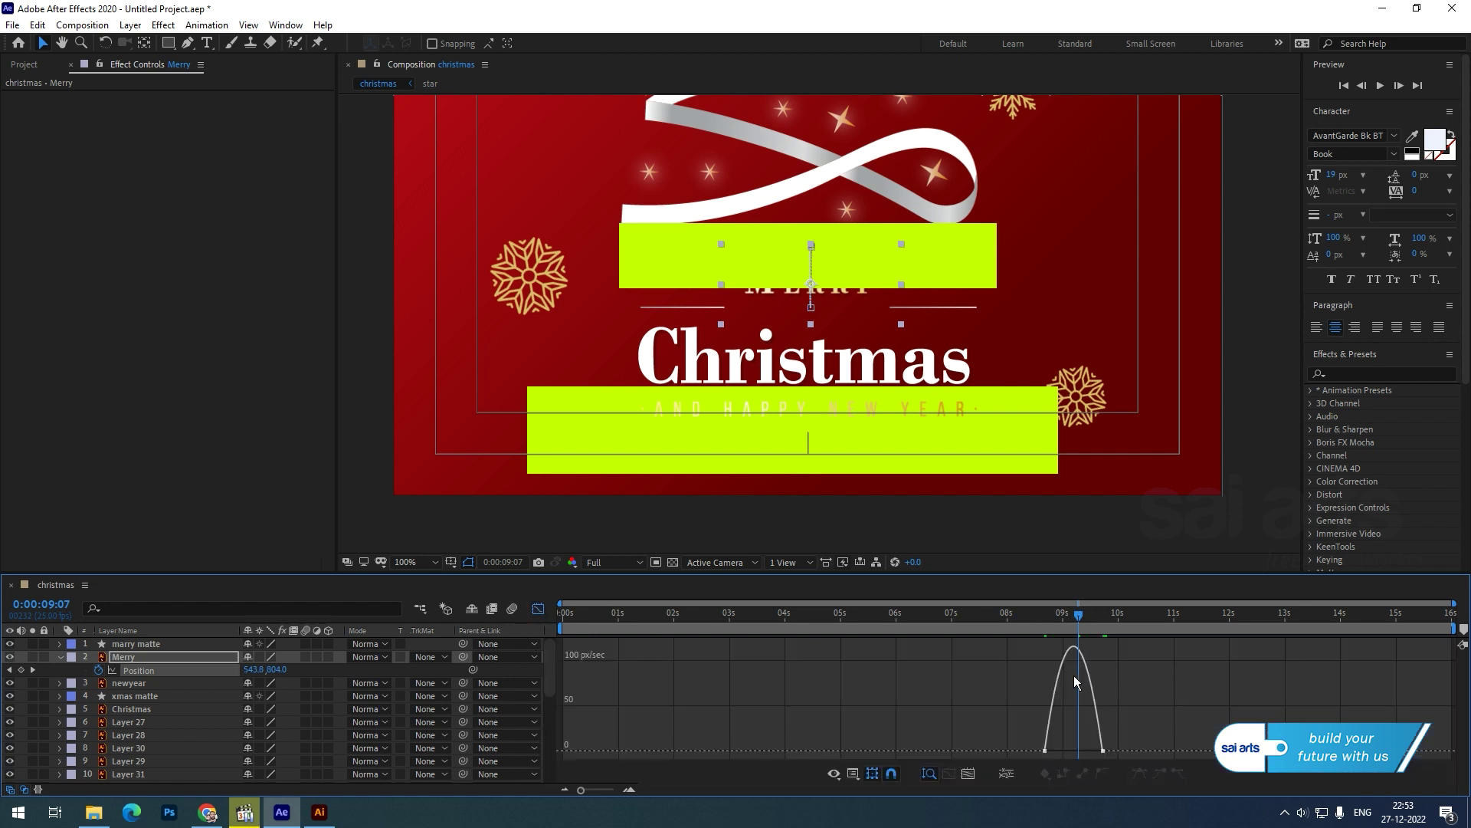
pyautogui.moveTo(1055, 747); pyautogui.dragTo(1068, 746)
pyautogui.click(538, 610)
pyautogui.click(1014, 616)
pyautogui.press('space')
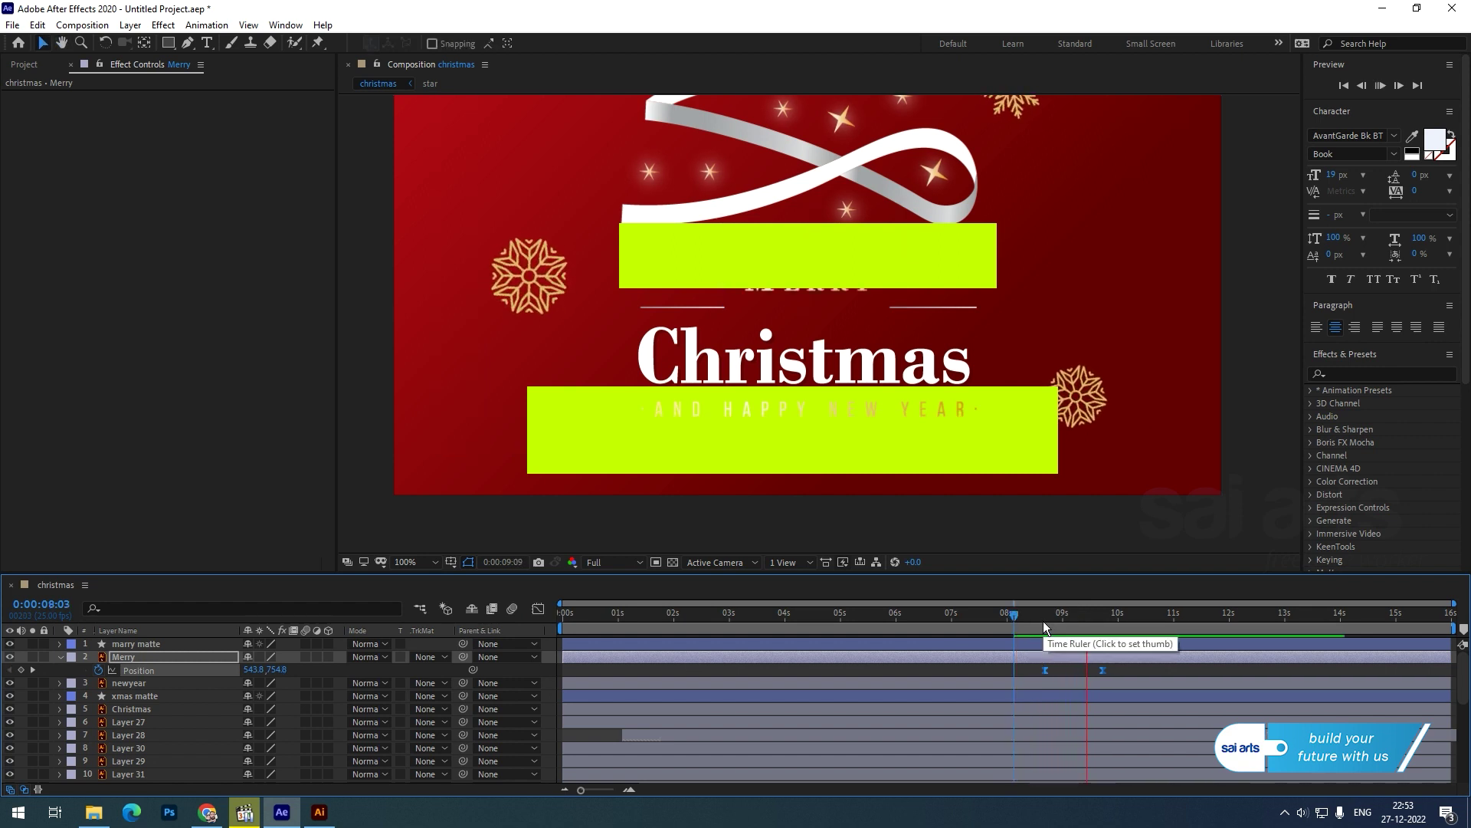
pyautogui.press('space')
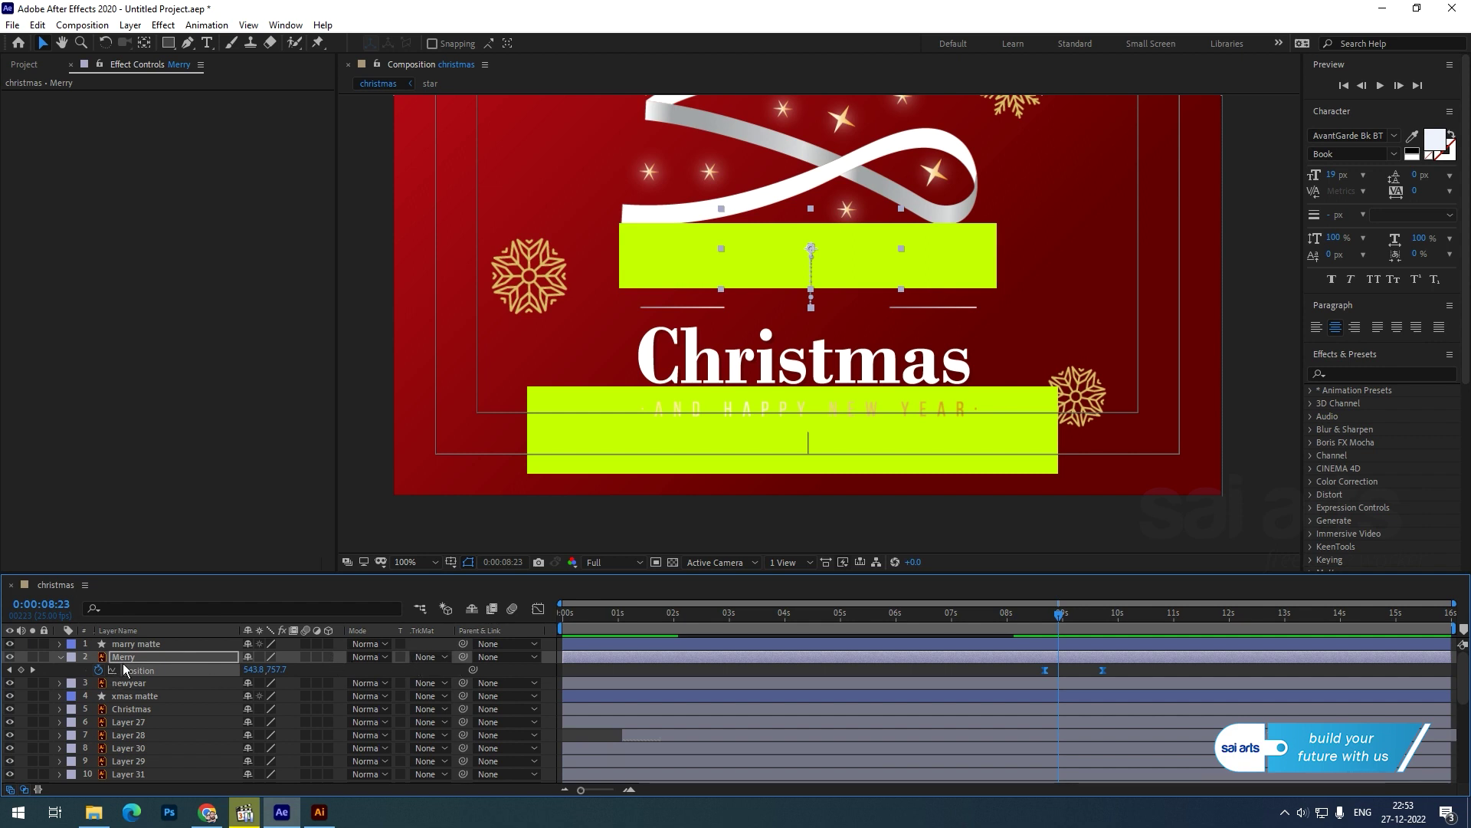
# Step: Set Merry's track matte to Alpha Inverted Matte 'marry matte'
pyautogui.click(444, 657)
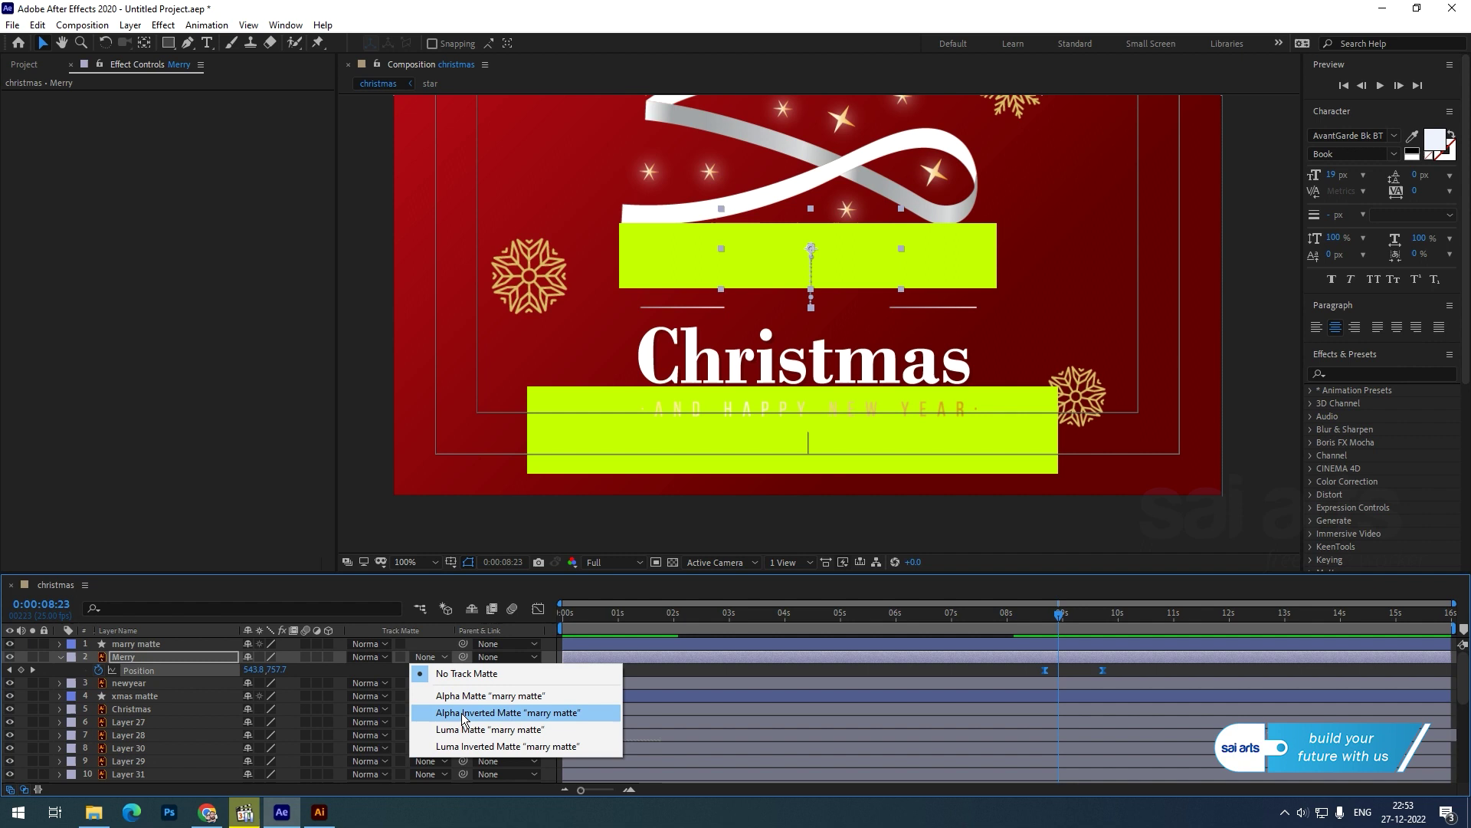
pyautogui.click(464, 713)
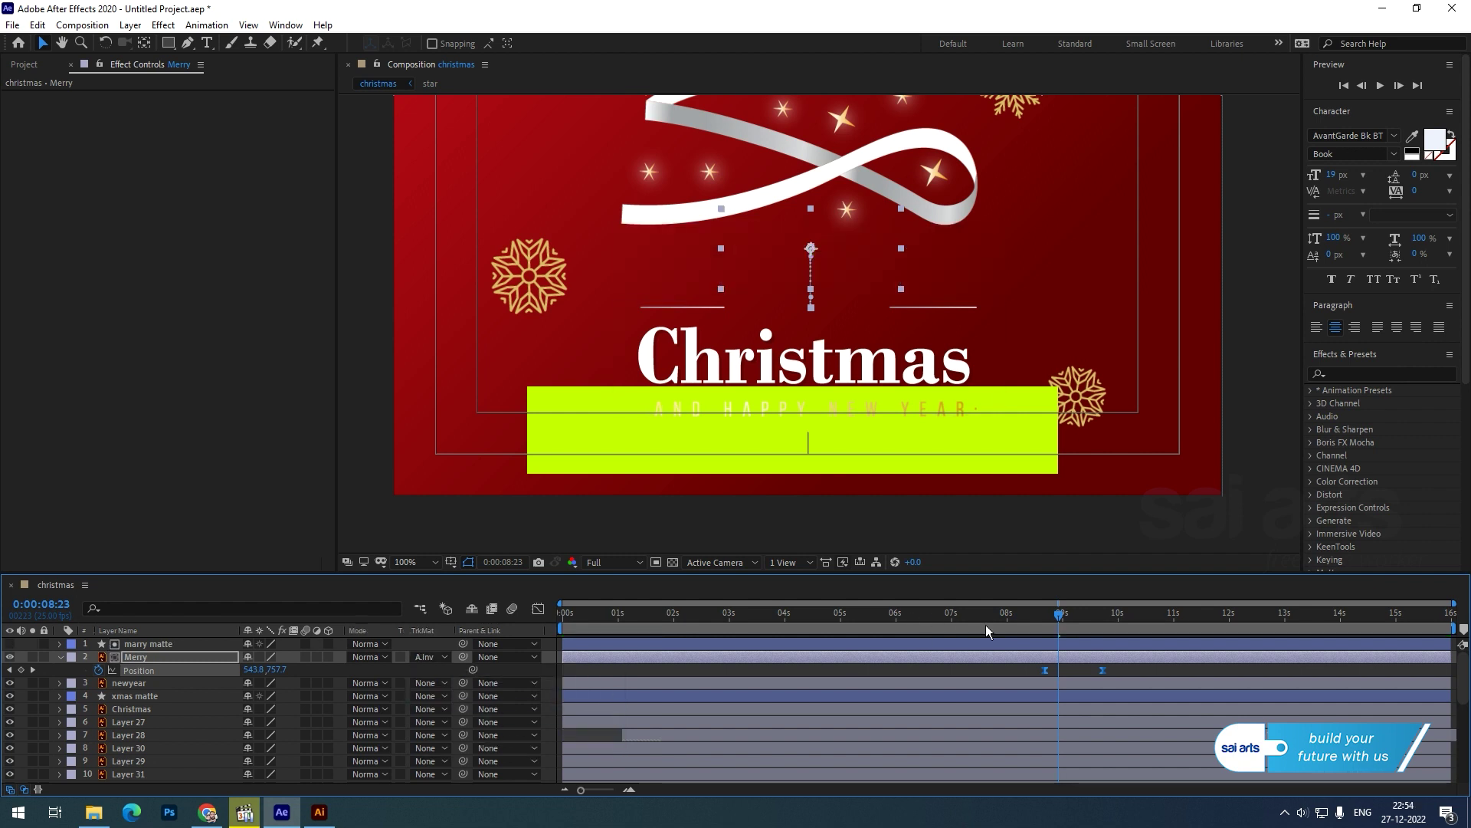
pyautogui.moveTo(1011, 621); pyautogui.dragTo(1091, 632)
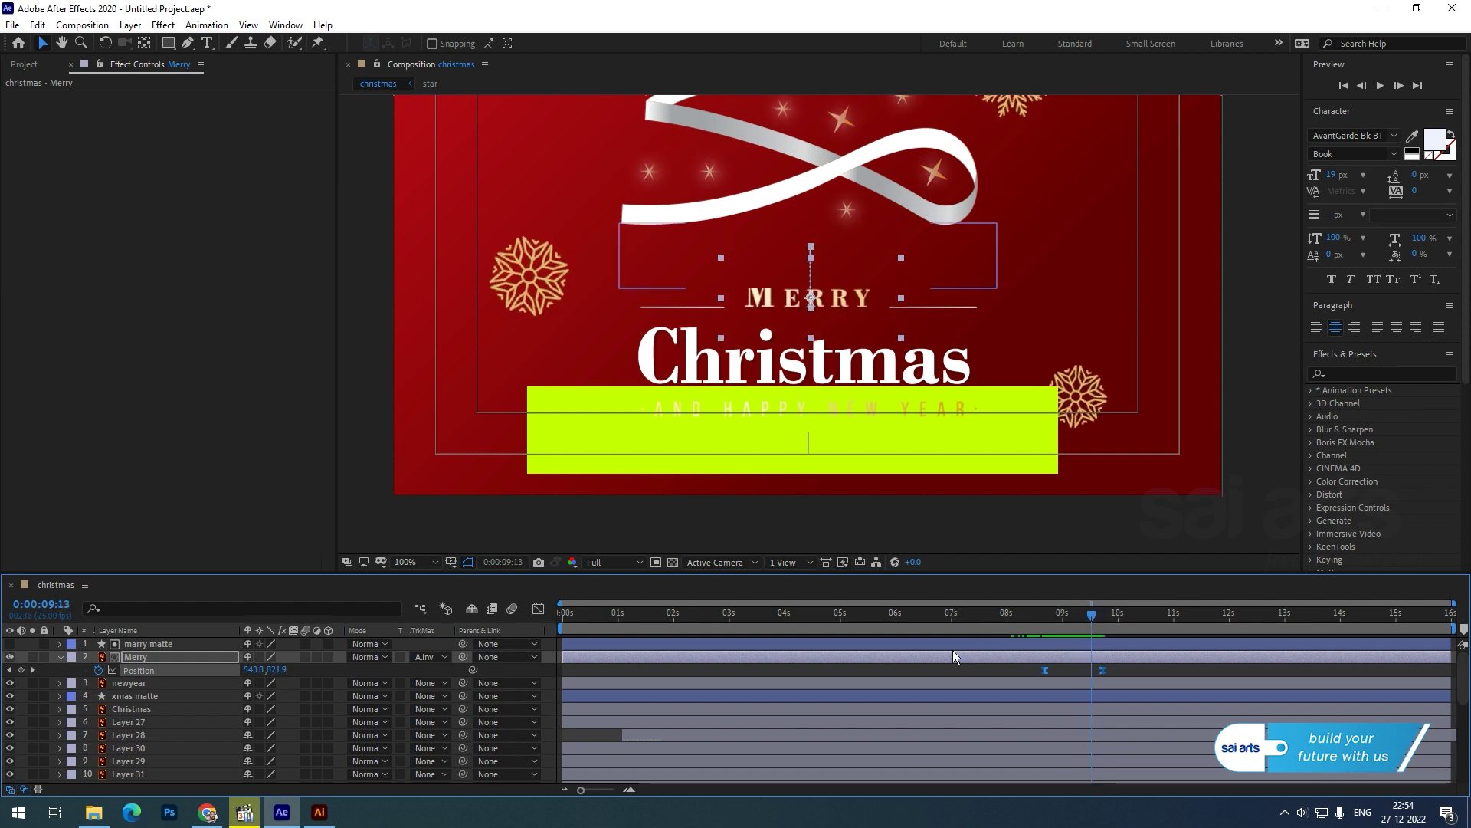
# Step: Keyframe Christmas's Position from 8:17 to 9:18, lowering the start by 10 px
pyautogui.click(838, 368)
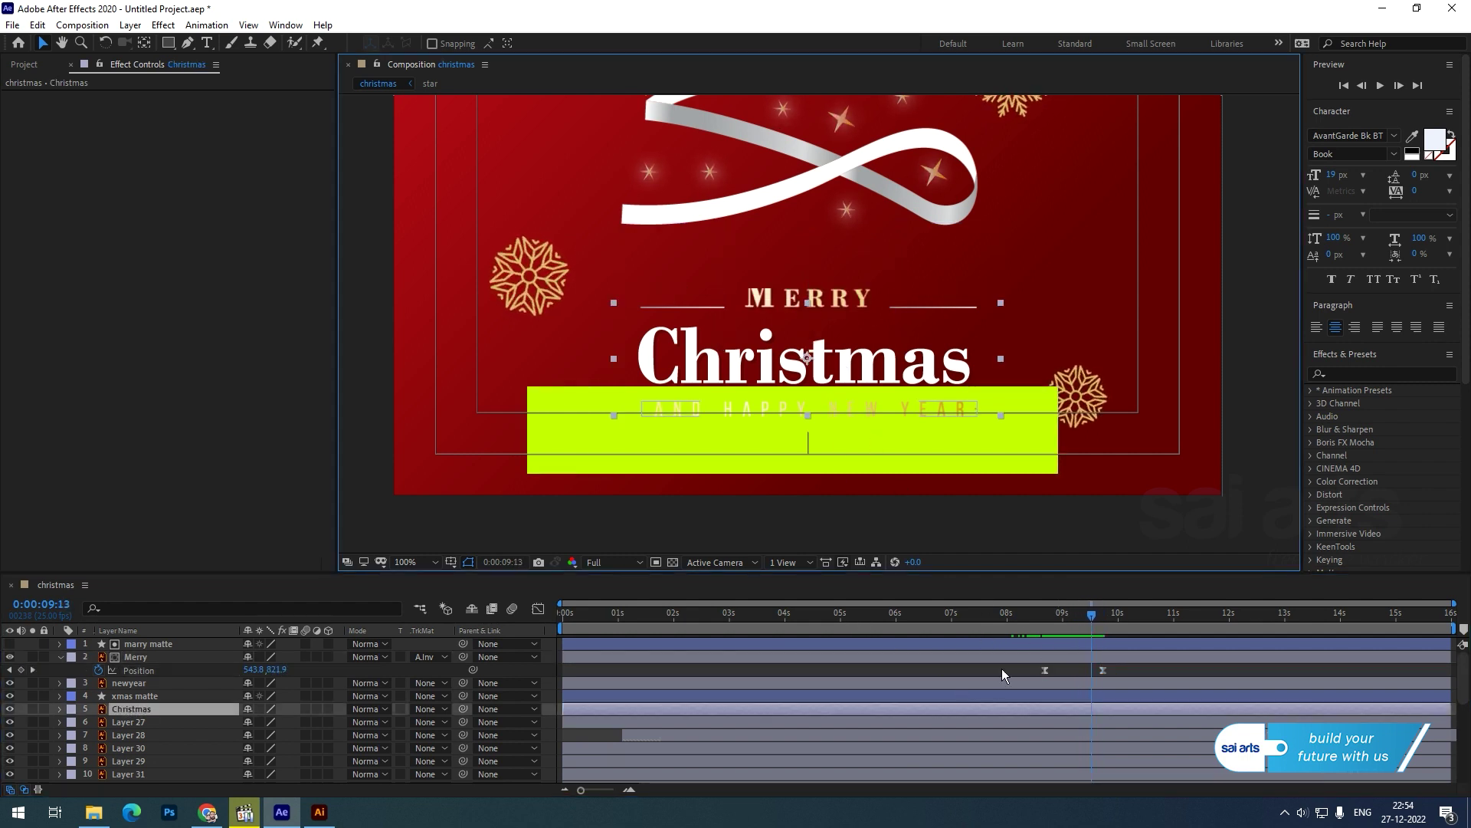
pyautogui.click(1047, 621)
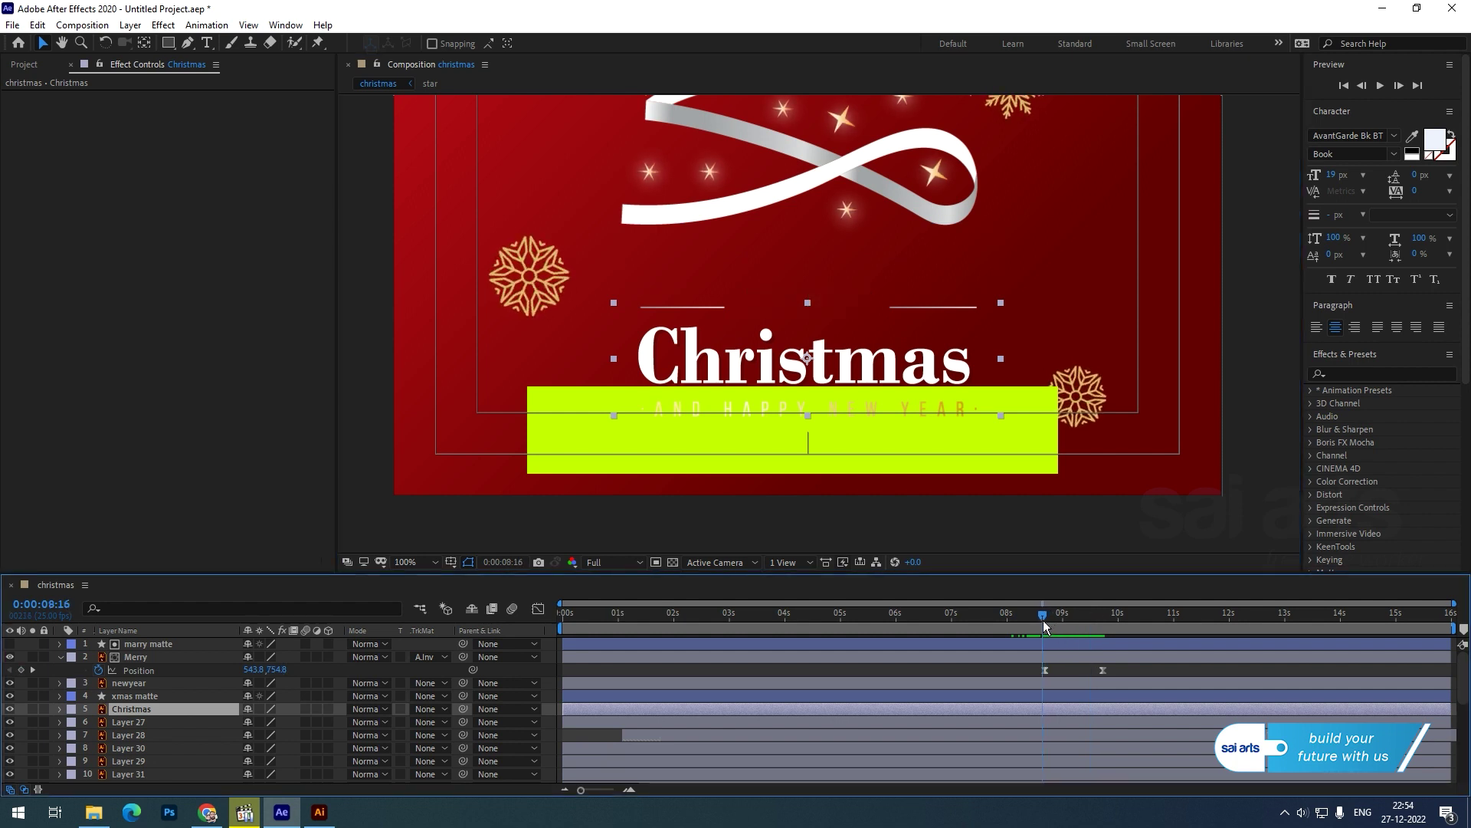
pyautogui.hotkey('alt', 'shift', 'p')
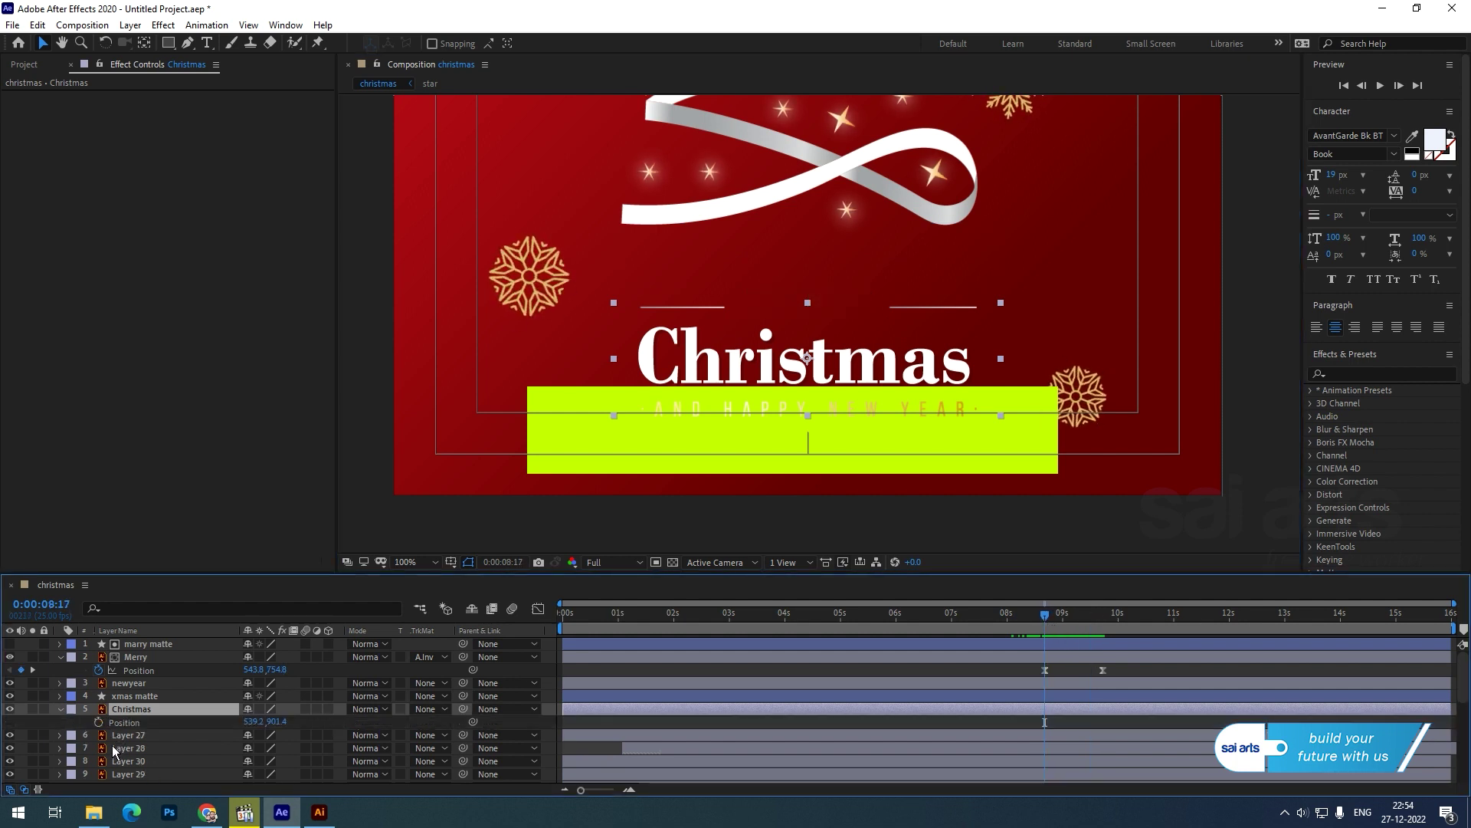
pyautogui.click(115, 723)
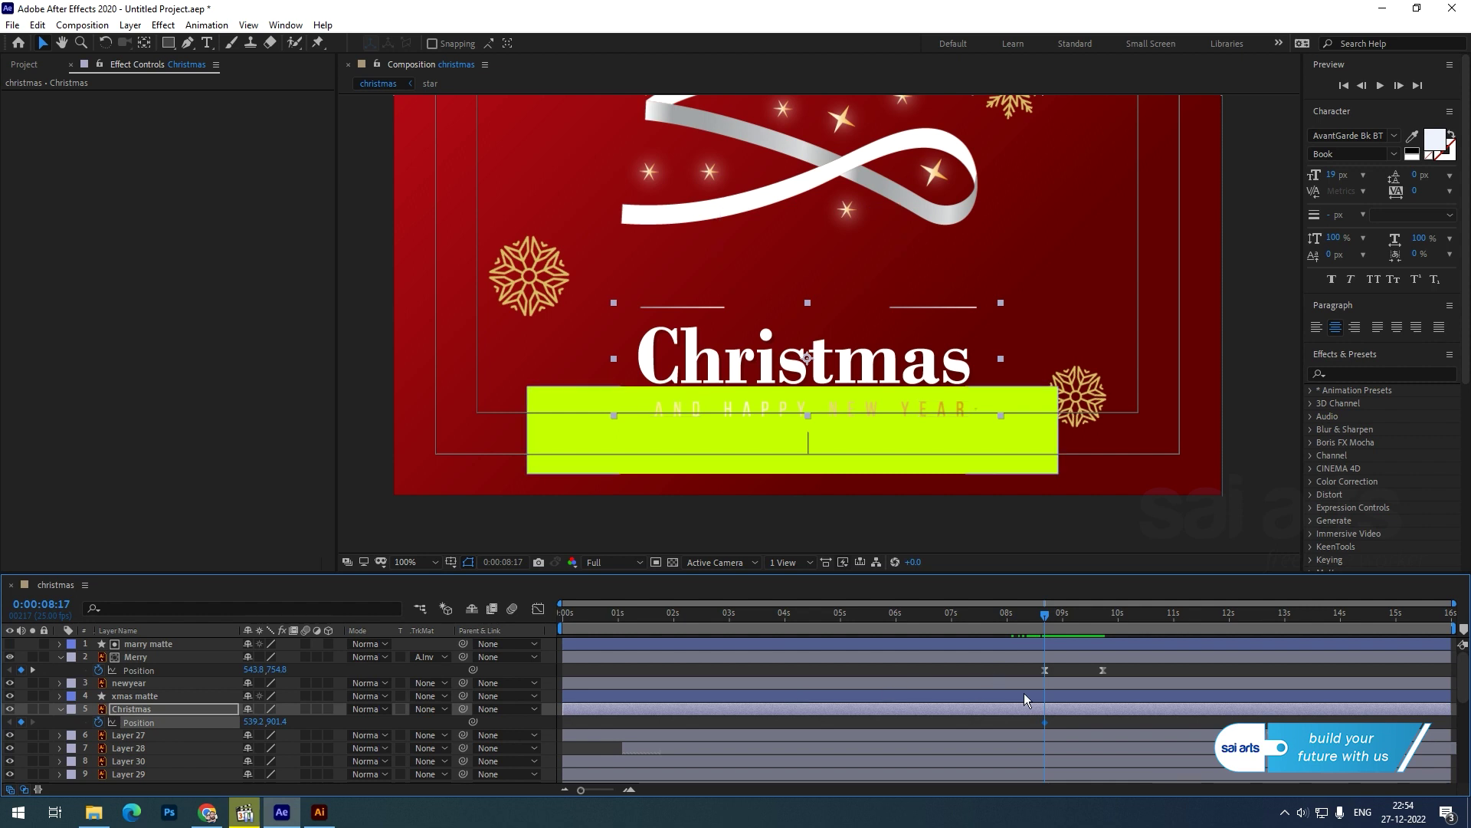
pyautogui.press('k')
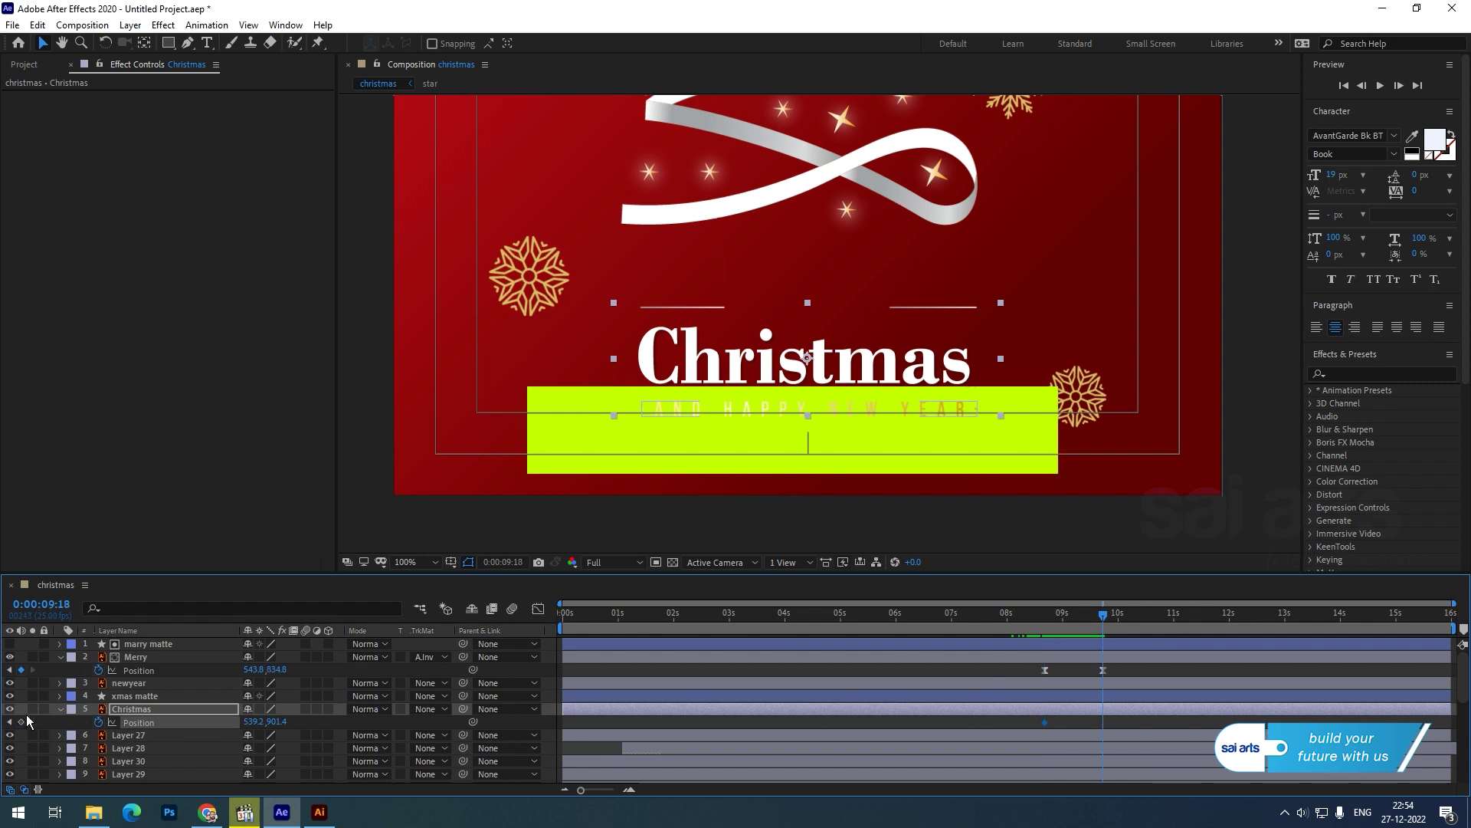
pyautogui.click(9, 722)
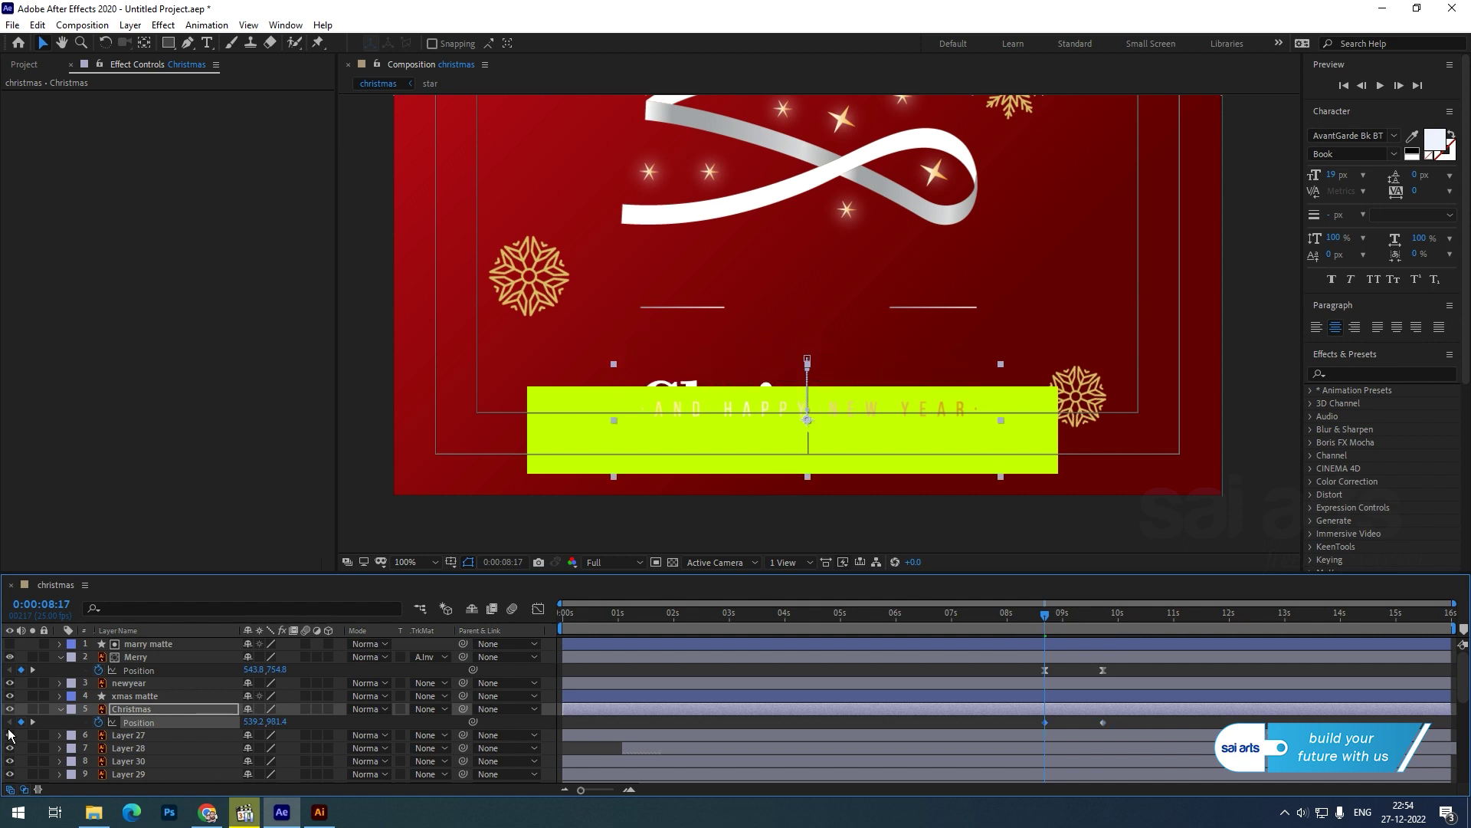
pyautogui.hotkey('shift', 'Down')
# Step: Set Christmas's track matte to Alpha Inverted Matte 'xmas matte'
pyautogui.click(438, 708)
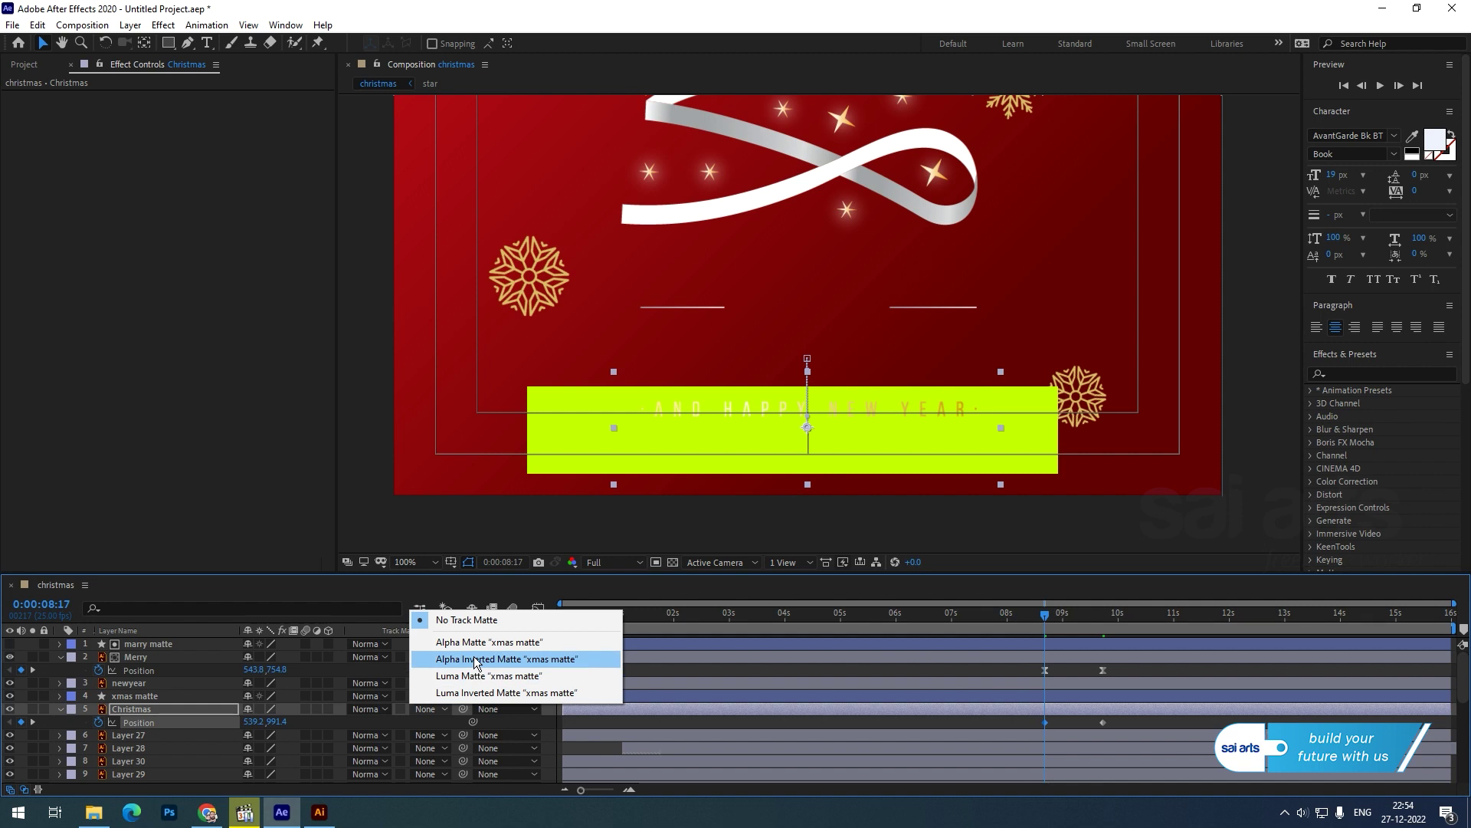
pyautogui.click(477, 660)
pyautogui.moveTo(989, 617); pyautogui.dragTo(1106, 648)
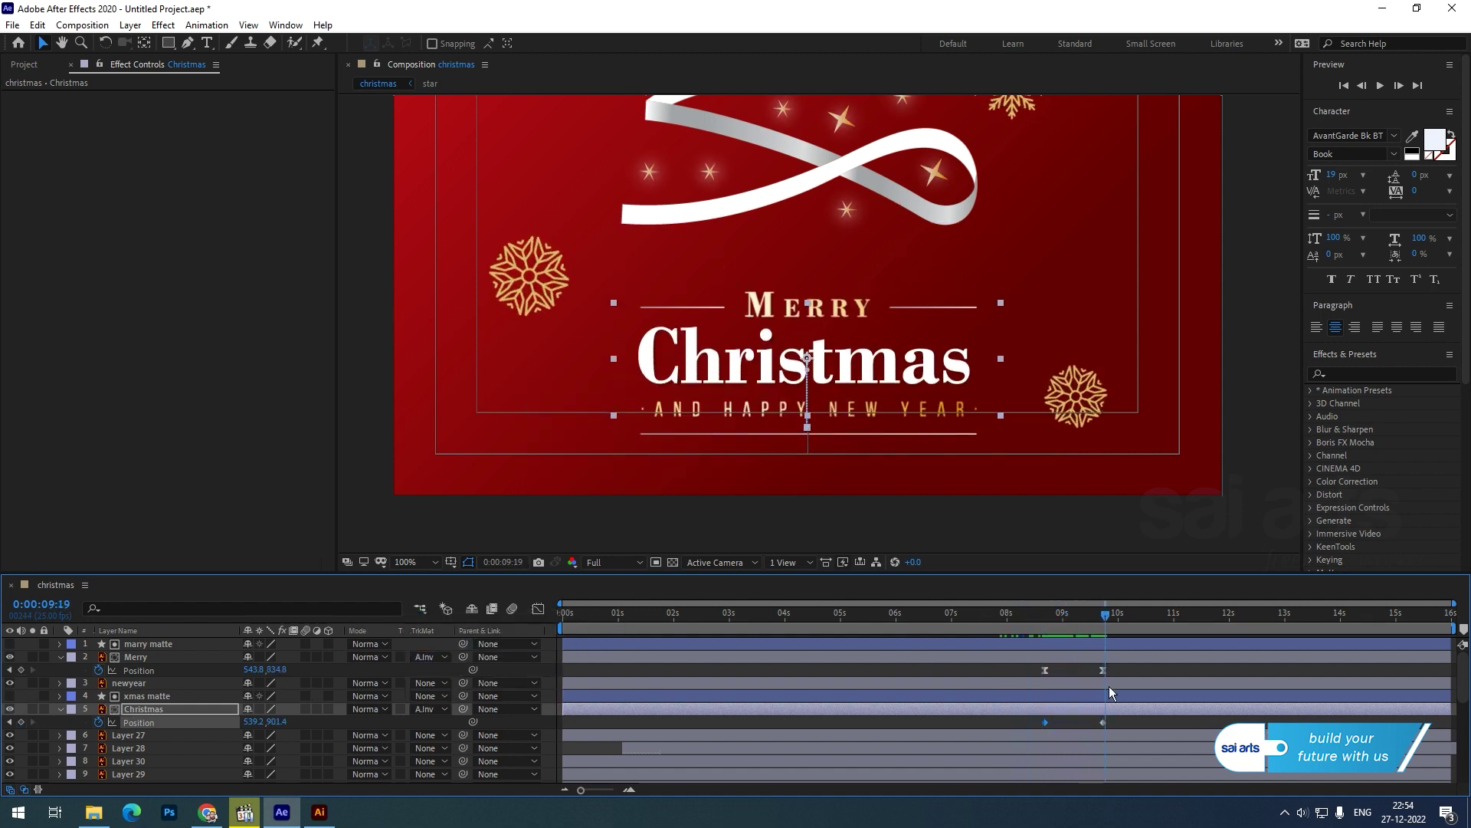
# Step: Ease both Christmas Position keyframes in the speed graph, then return to 8:07
pyautogui.moveTo(1115, 723); pyautogui.dragTo(1028, 716)
pyautogui.click(540, 610)
pyautogui.moveTo(1127, 754); pyautogui.dragTo(1071, 748)
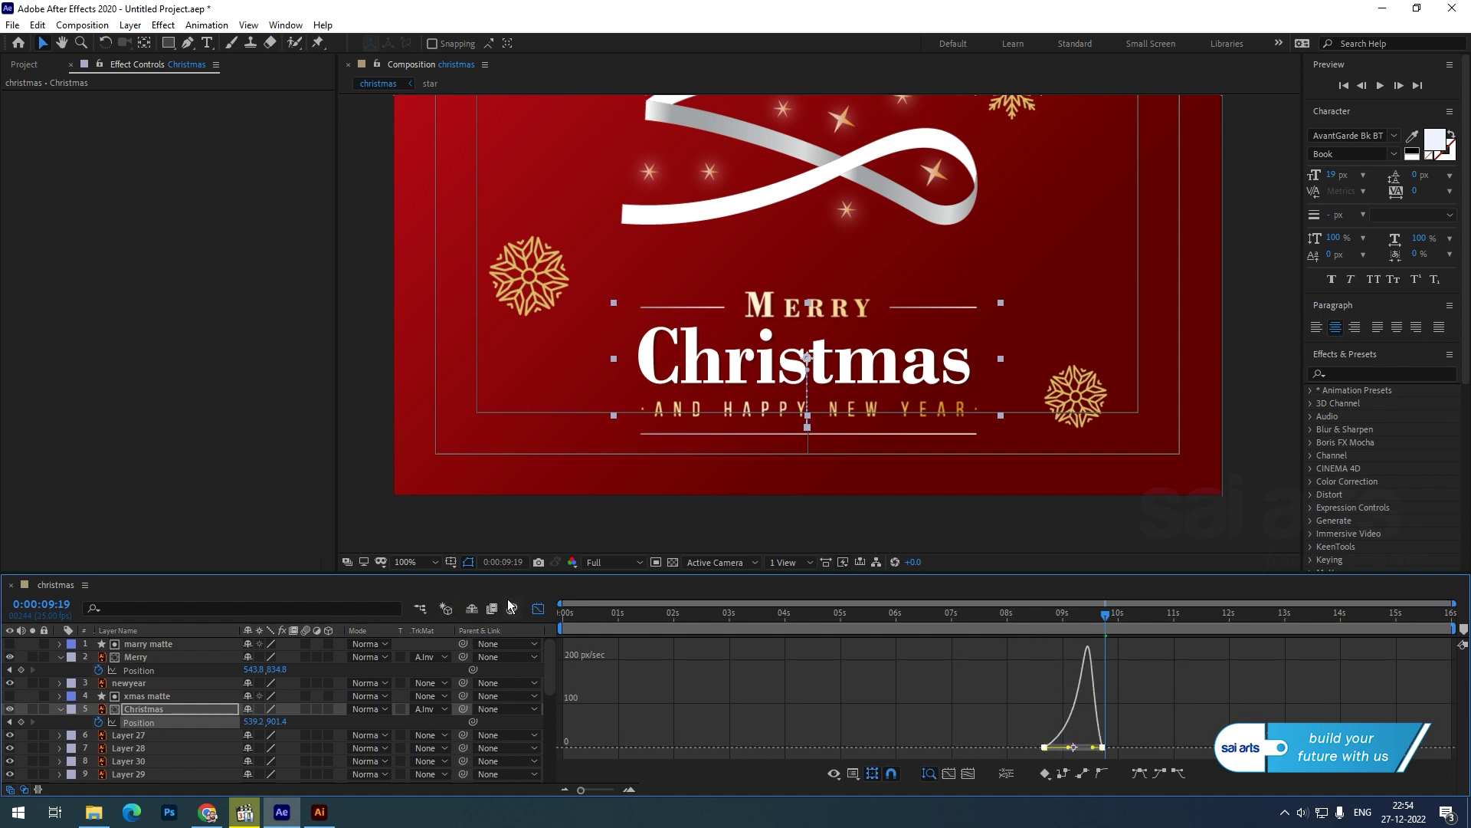
pyautogui.click(539, 610)
pyautogui.click(1022, 616)
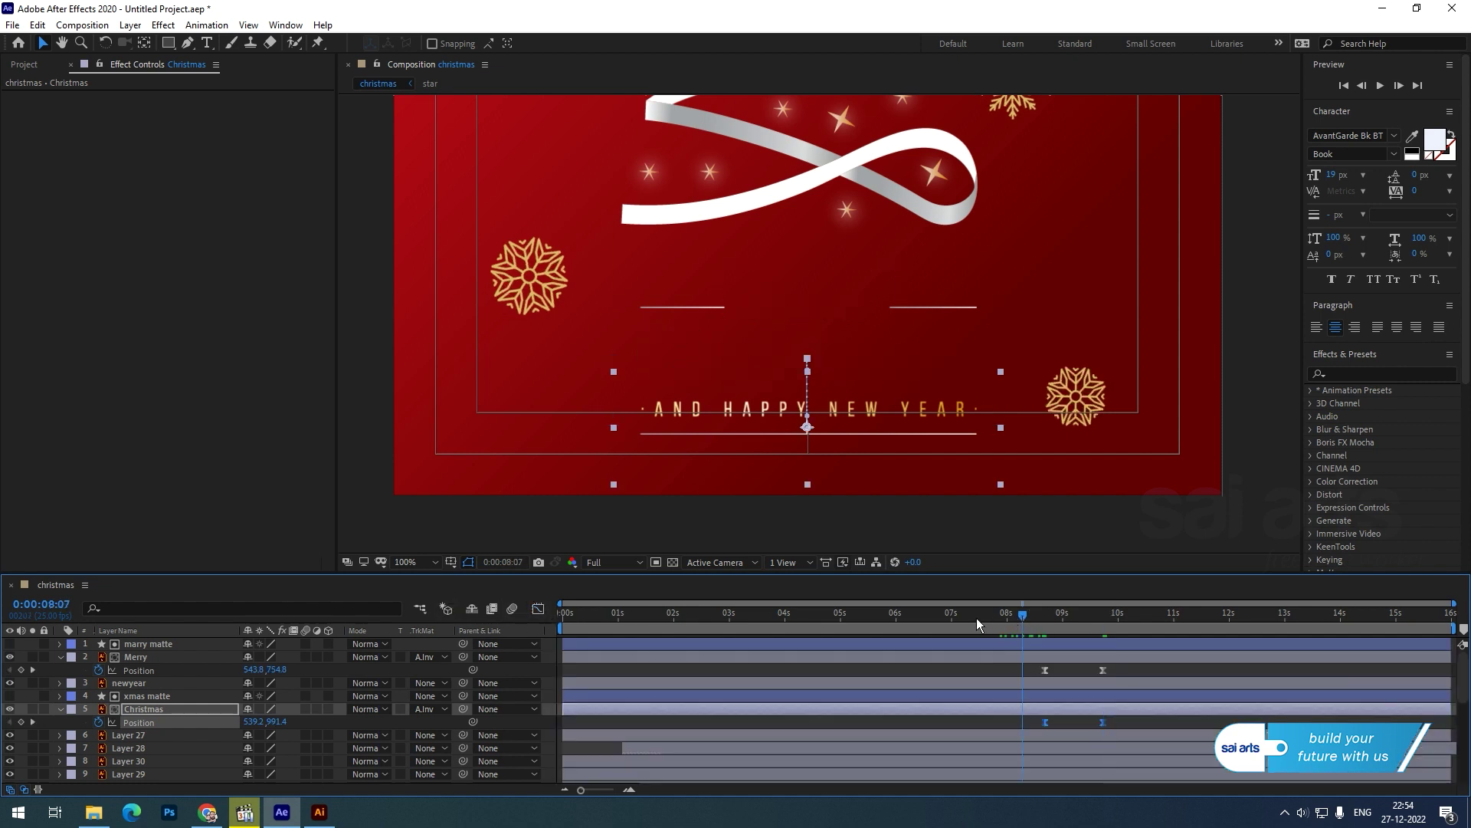
pyautogui.press('space')
pyautogui.scroll(-4, 780, 445)
pyautogui.scroll(2, 813, 207)
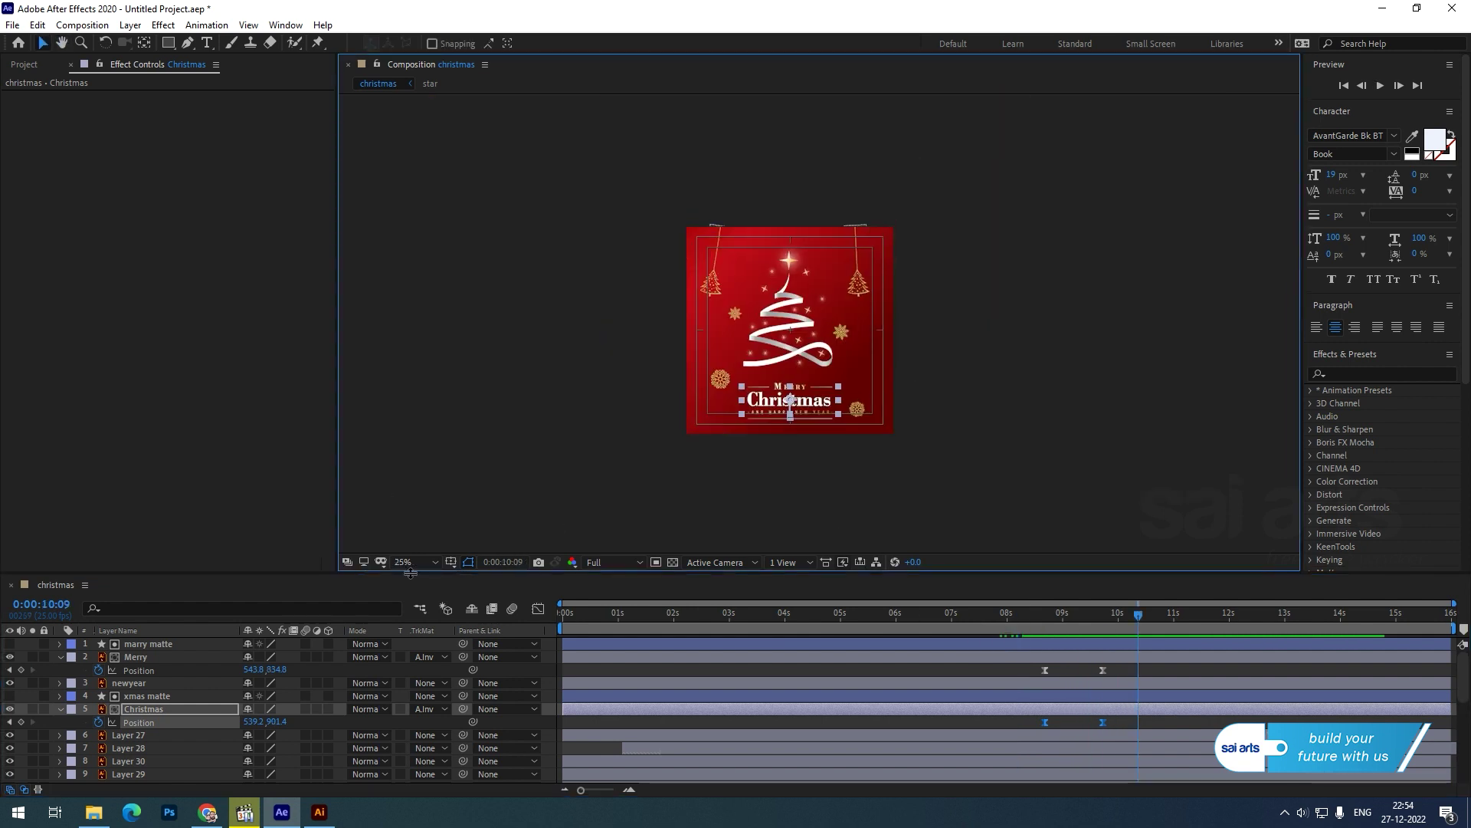
pyautogui.click(860, 617)
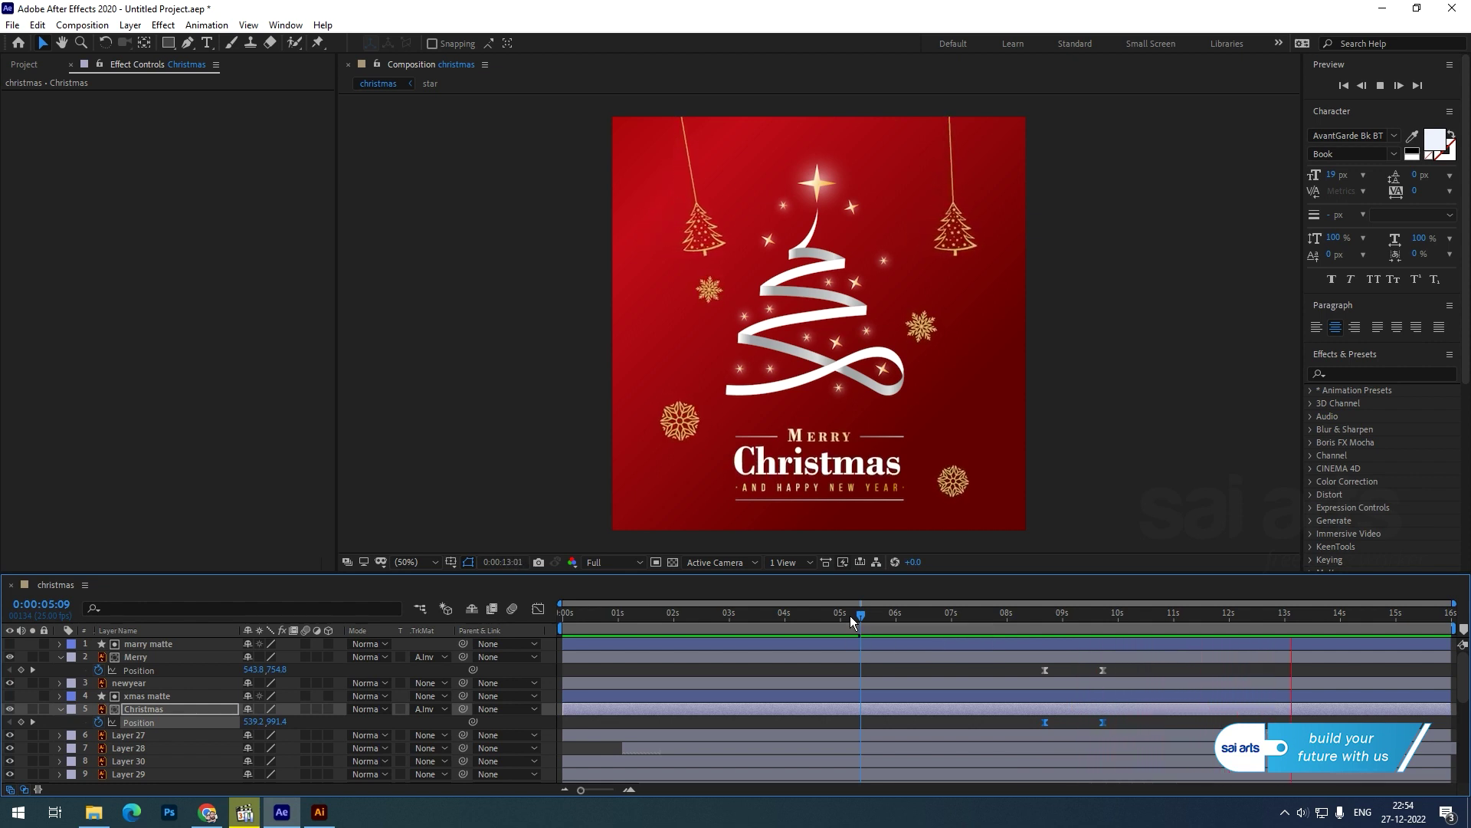
pyautogui.press('space')
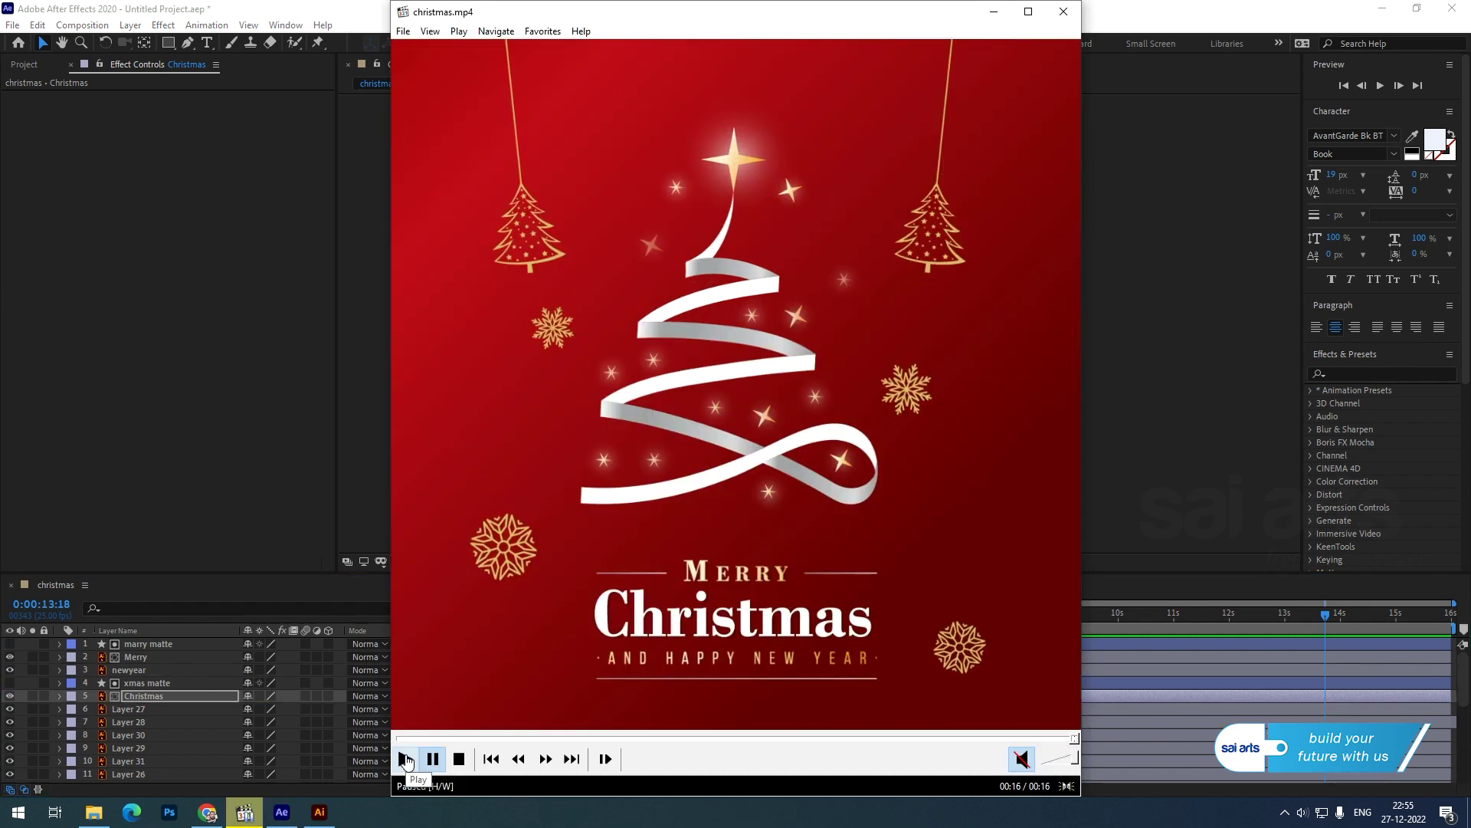
# Step: Play christmas.mp4 from the start, then replay it after it finishes
pyautogui.click(405, 758)
pyautogui.click(404, 759)
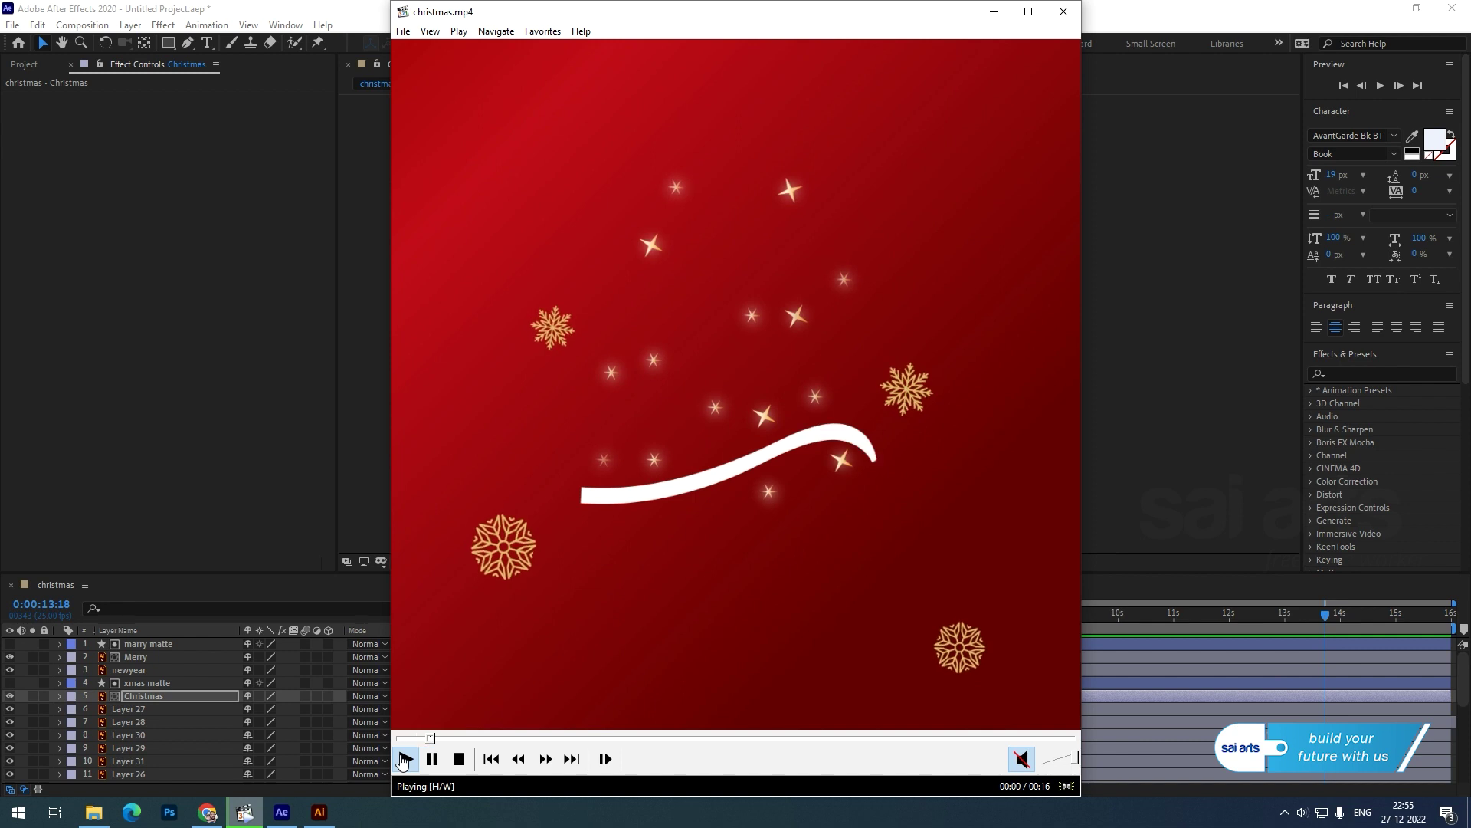